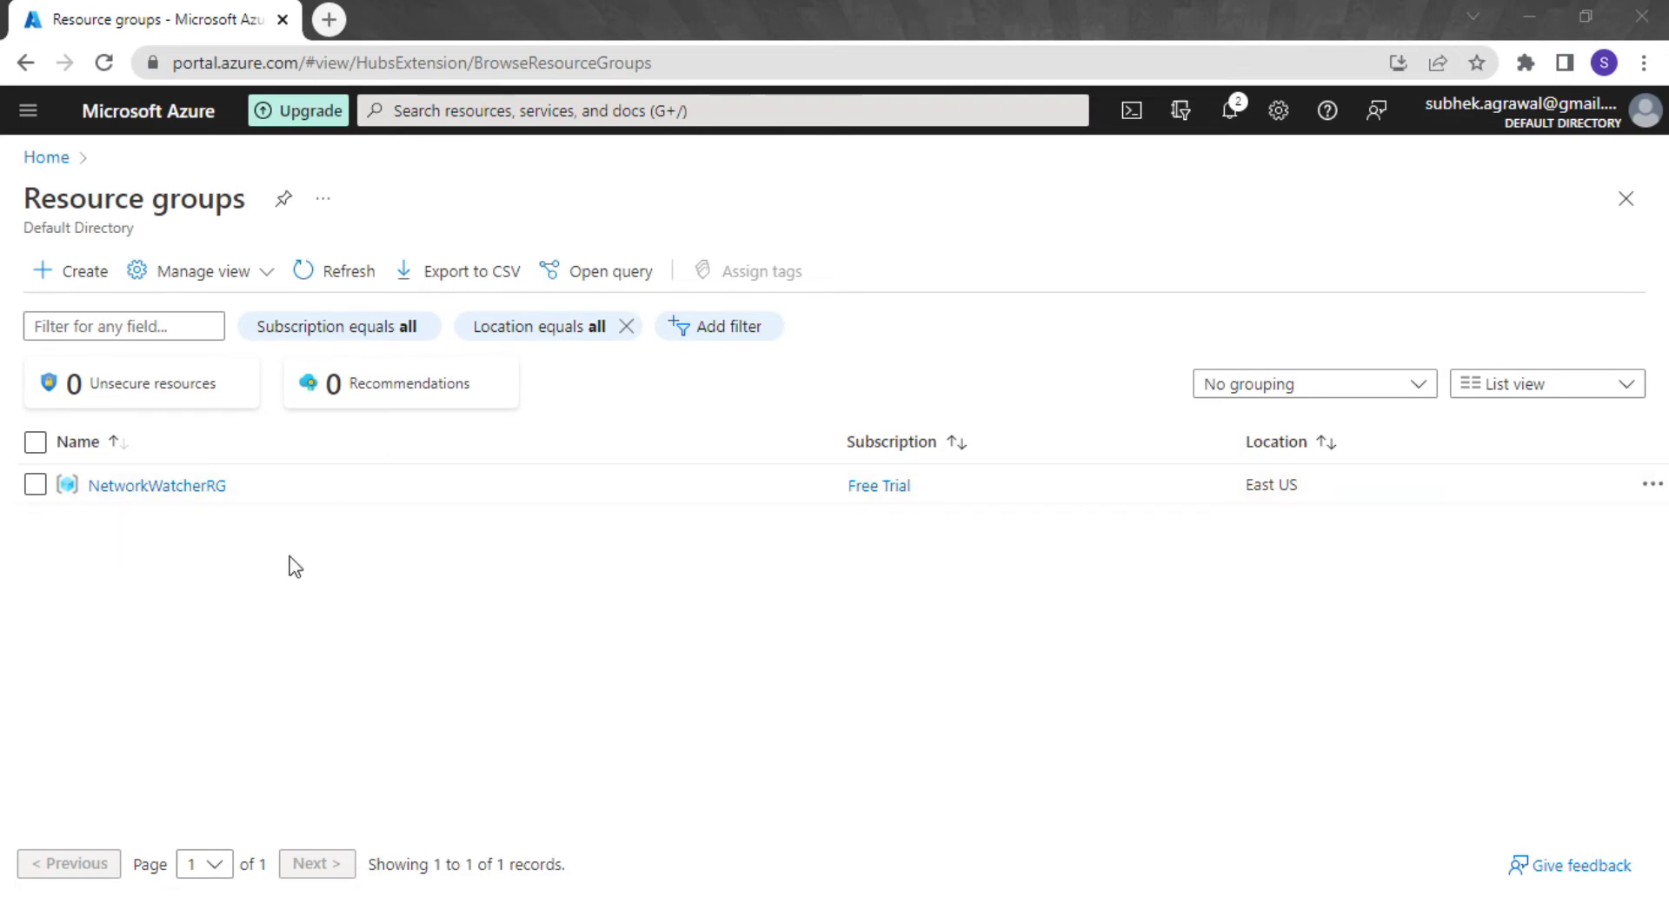
Start a new resource group named scaleset and set its region to (Asia Pacific) Central India.
left_click(78, 285)
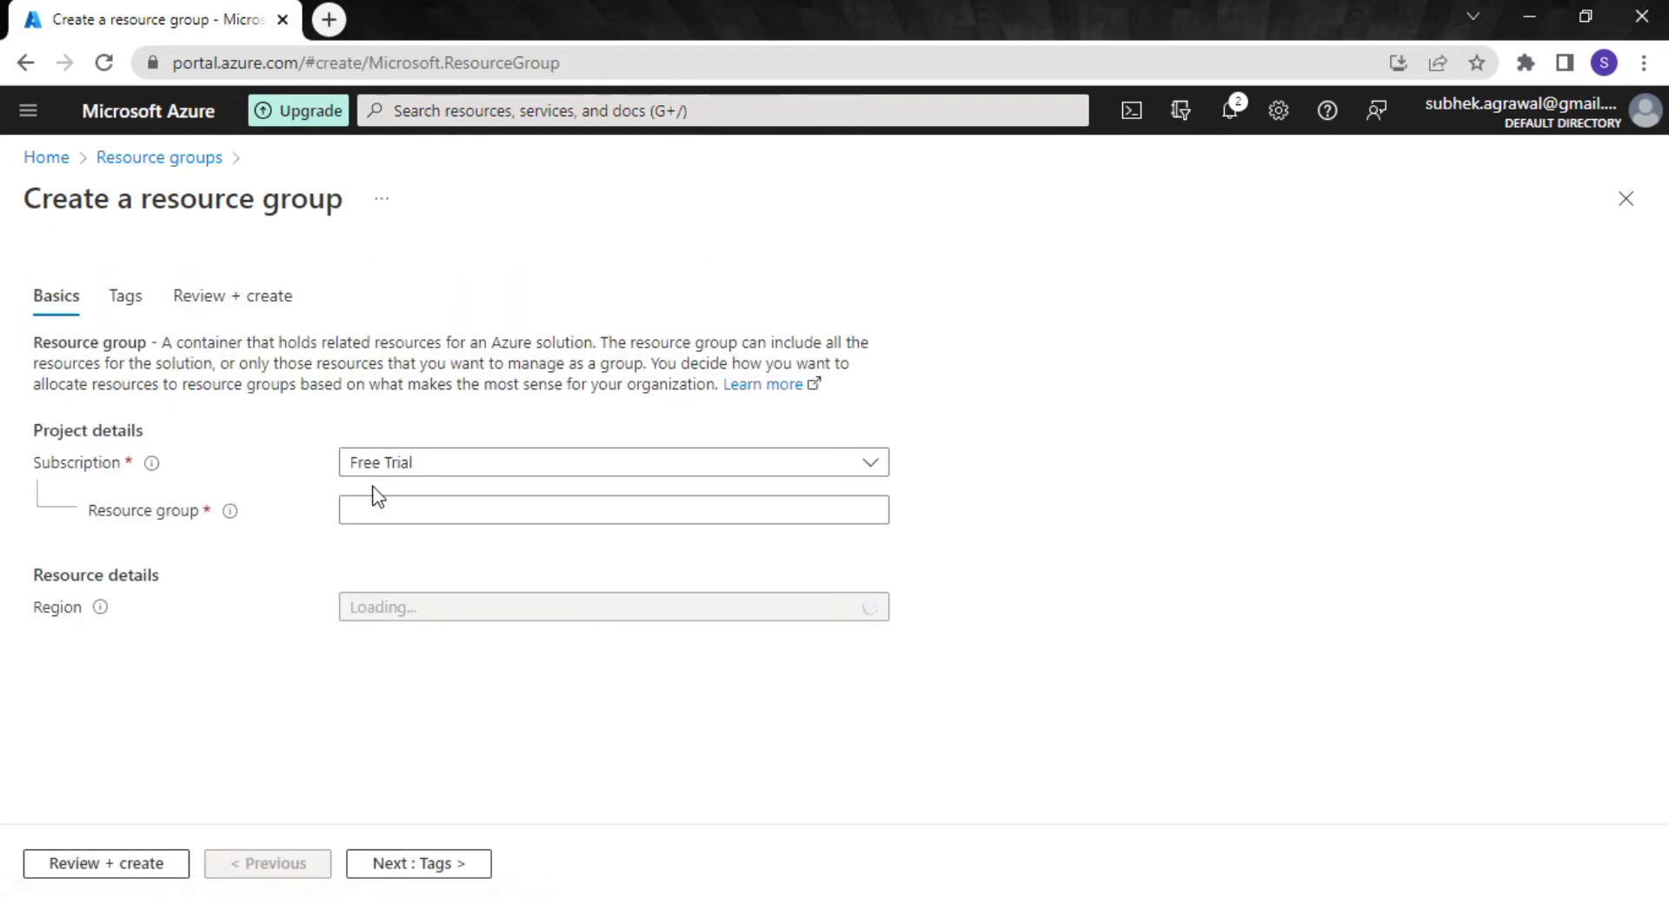
left_click(376, 509)
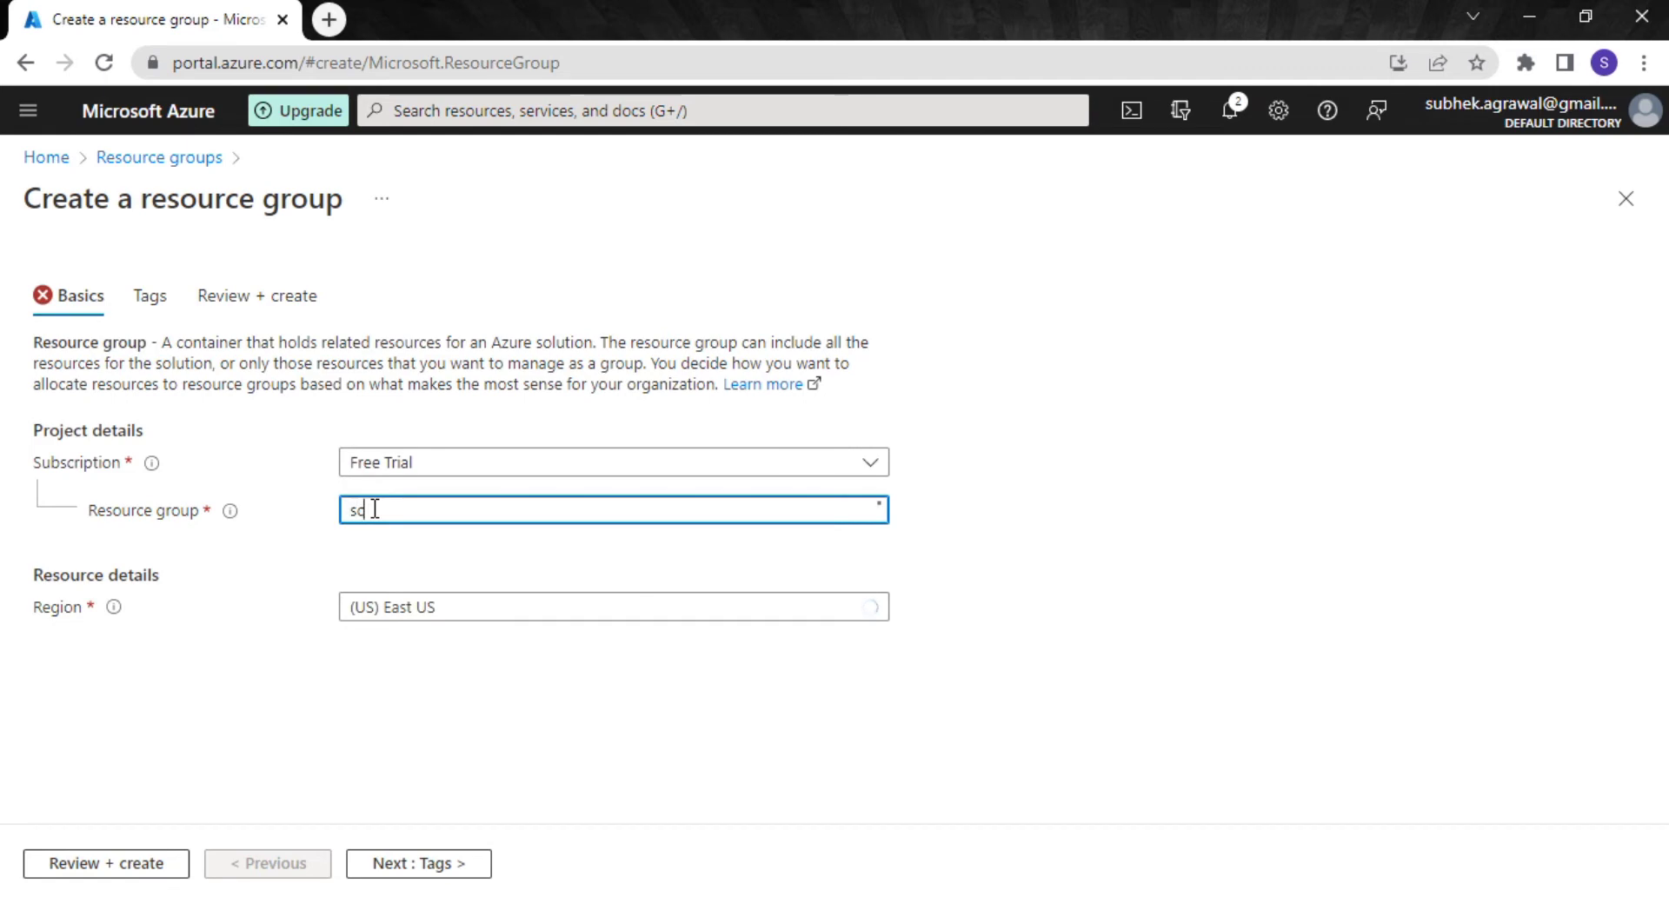
type("scaleset")
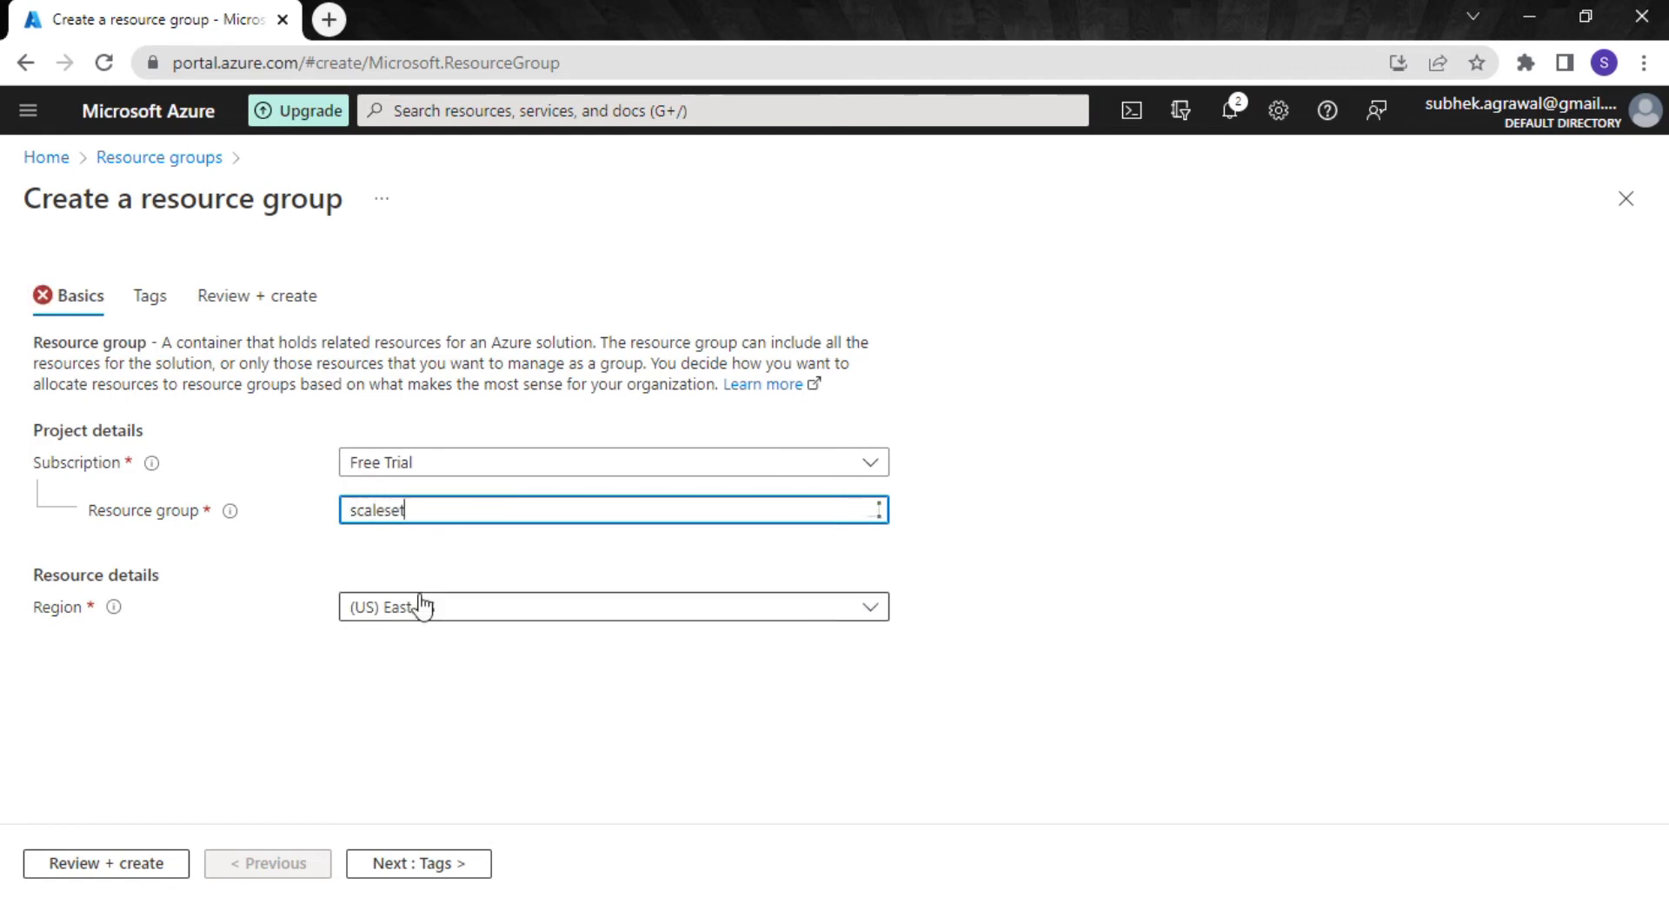
left_click(432, 622)
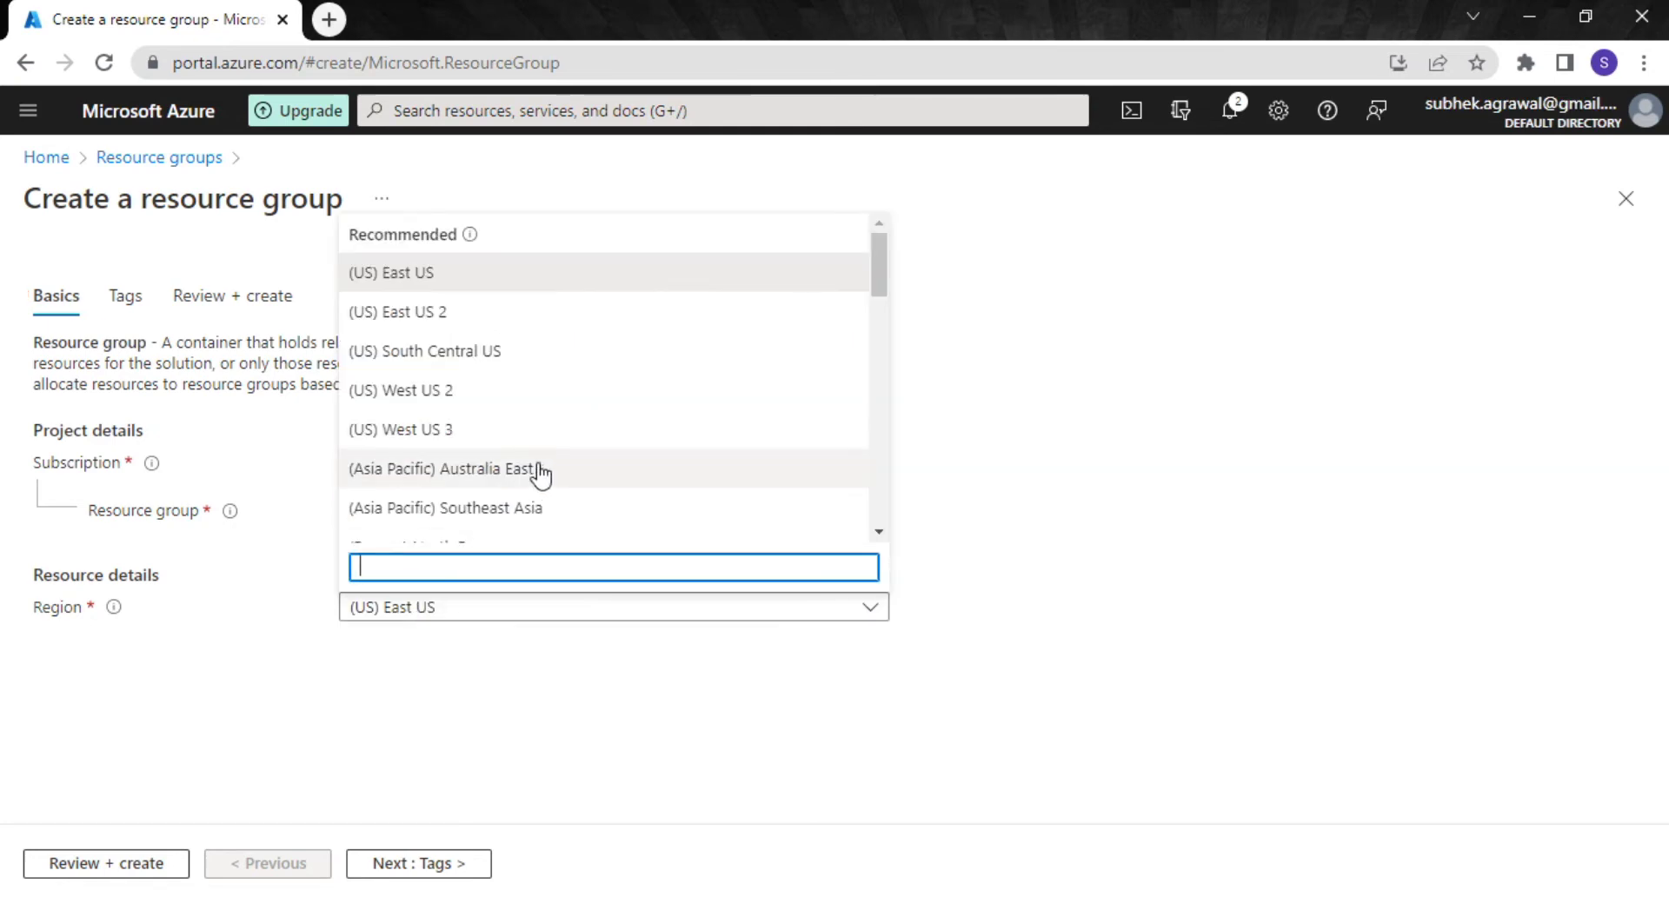
scroll(566, 473, "down", 2)
left_click(570, 476)
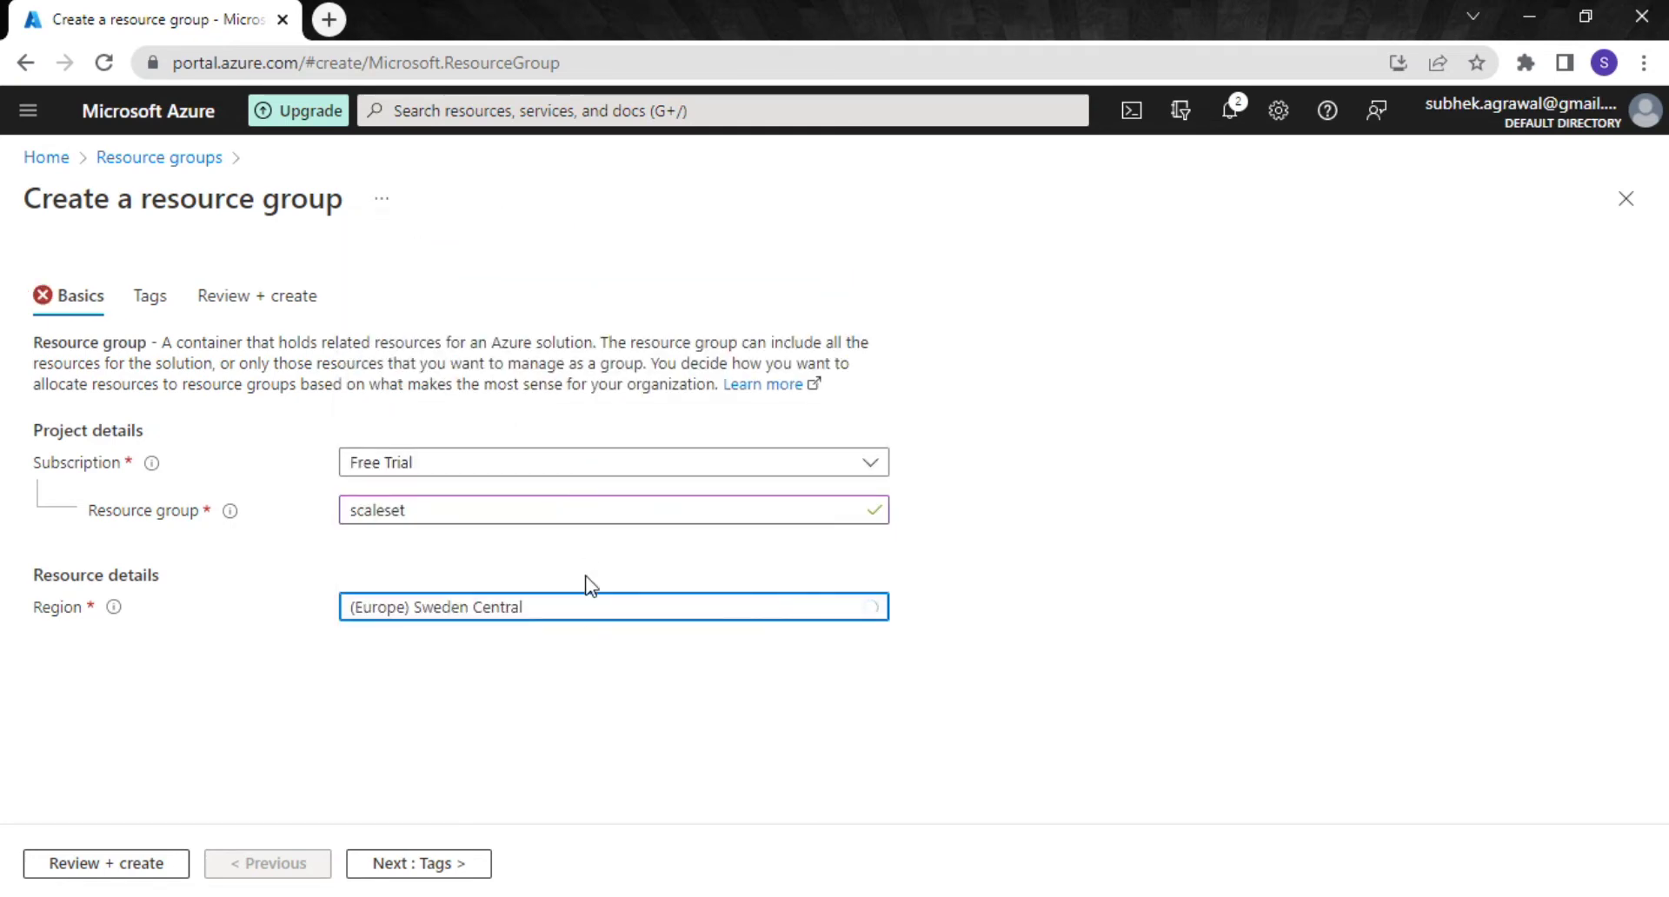
left_click(584, 622)
scroll(589, 507, "down", 4)
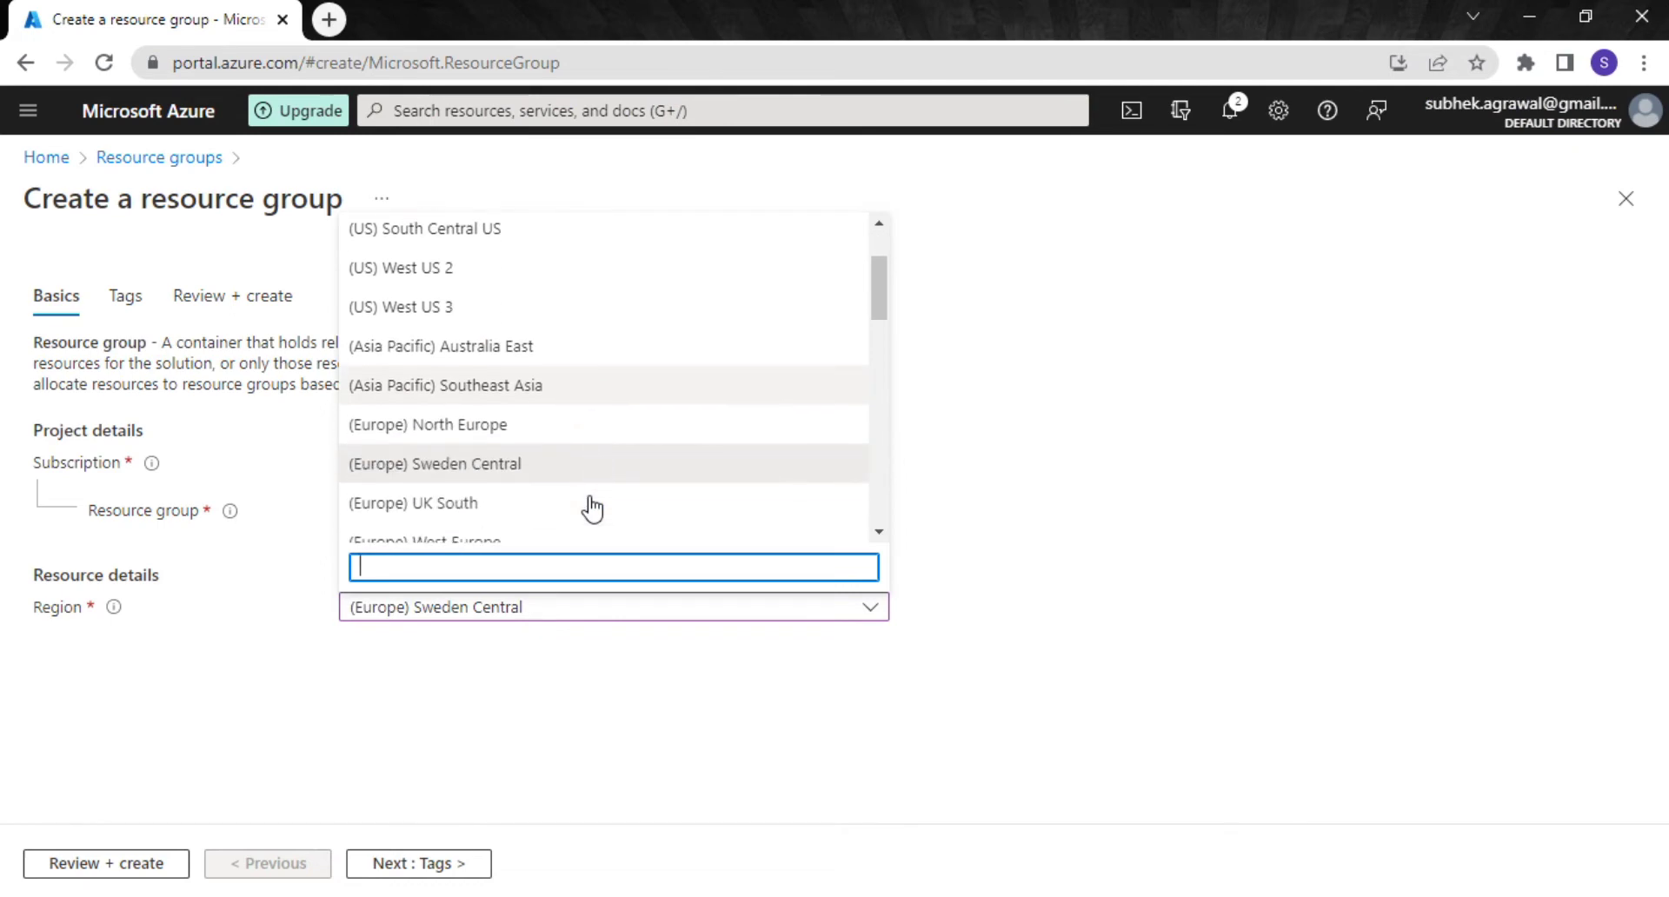
scroll(591, 507, "down", 1)
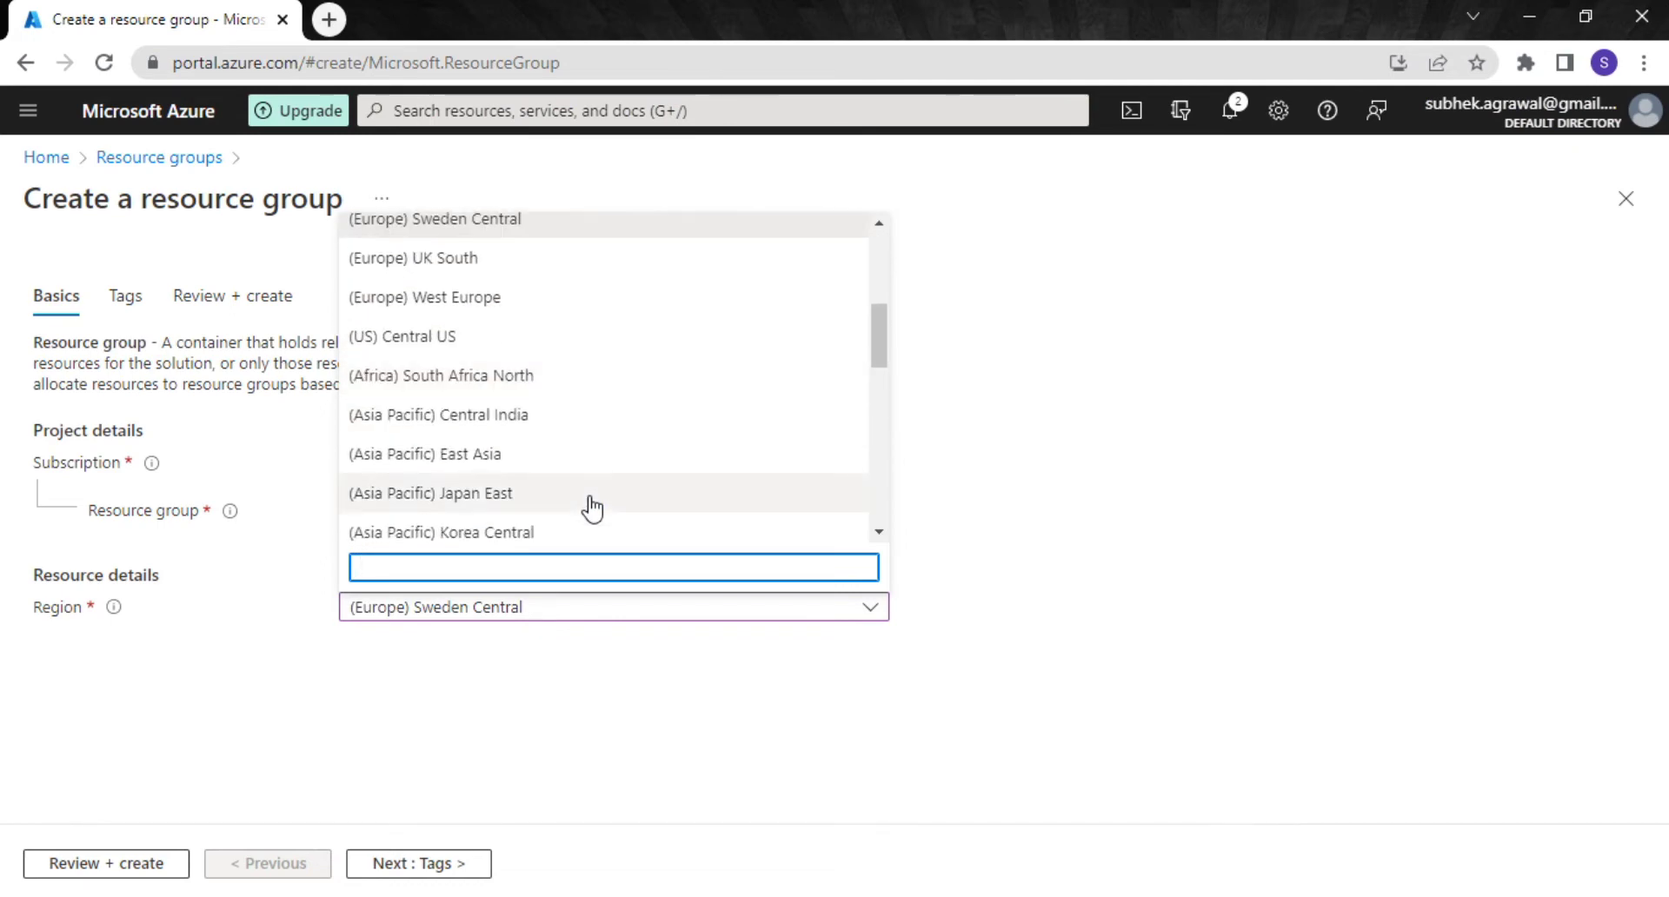
left_click(553, 422)
Skip the tags, review the resource group settings and create the group.
left_click(402, 866)
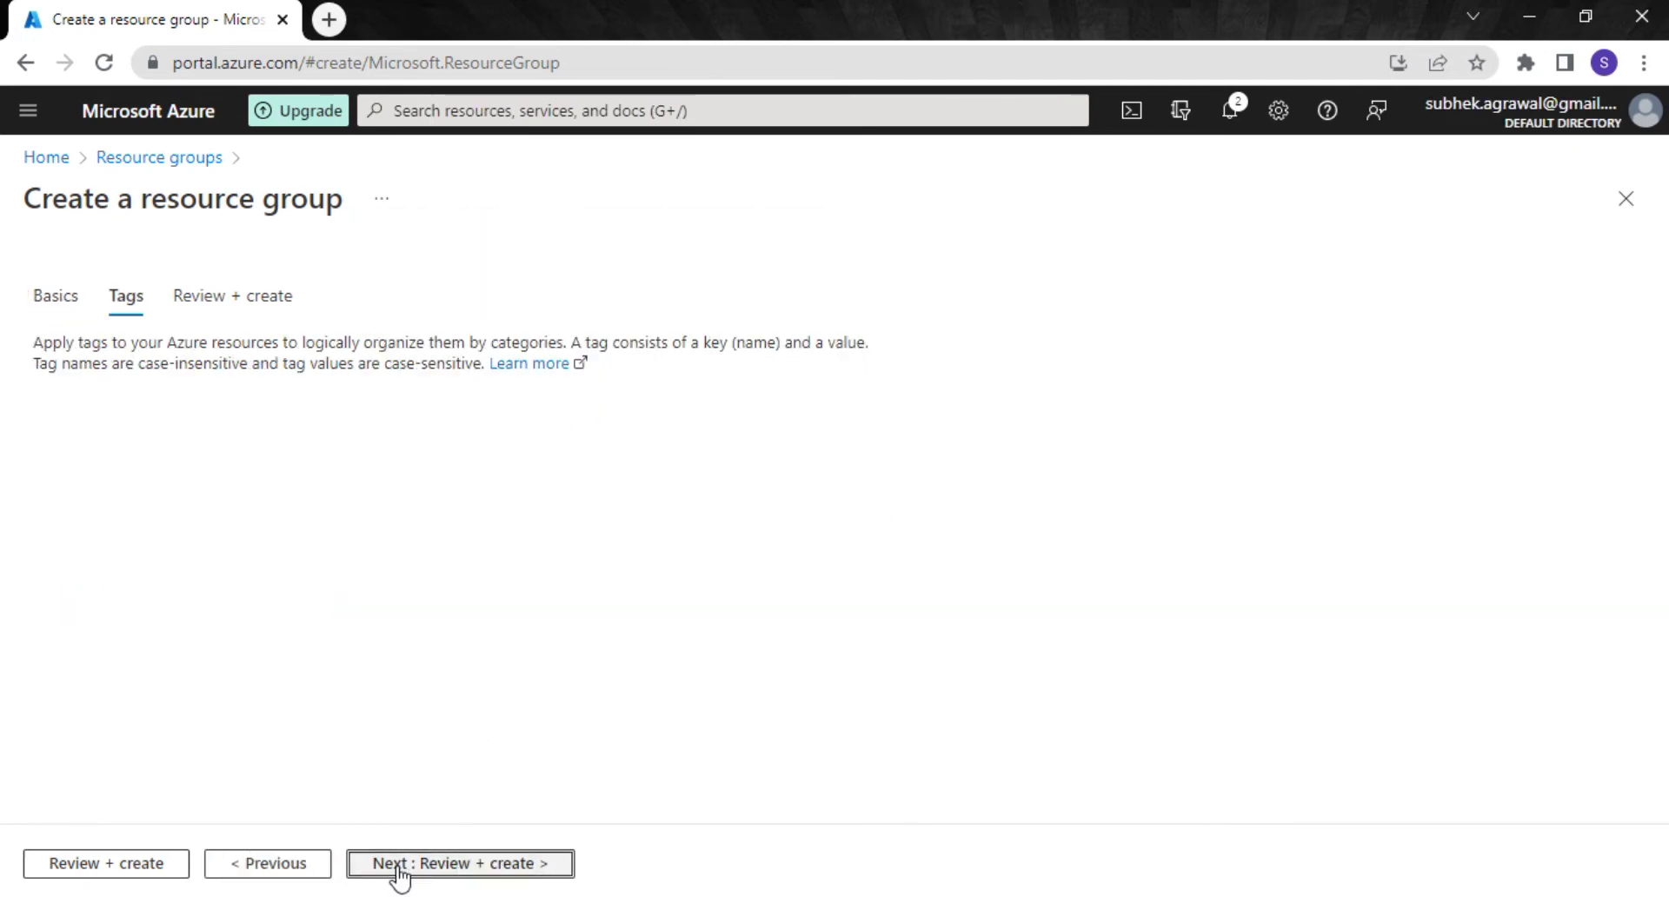
left_click(160, 866)
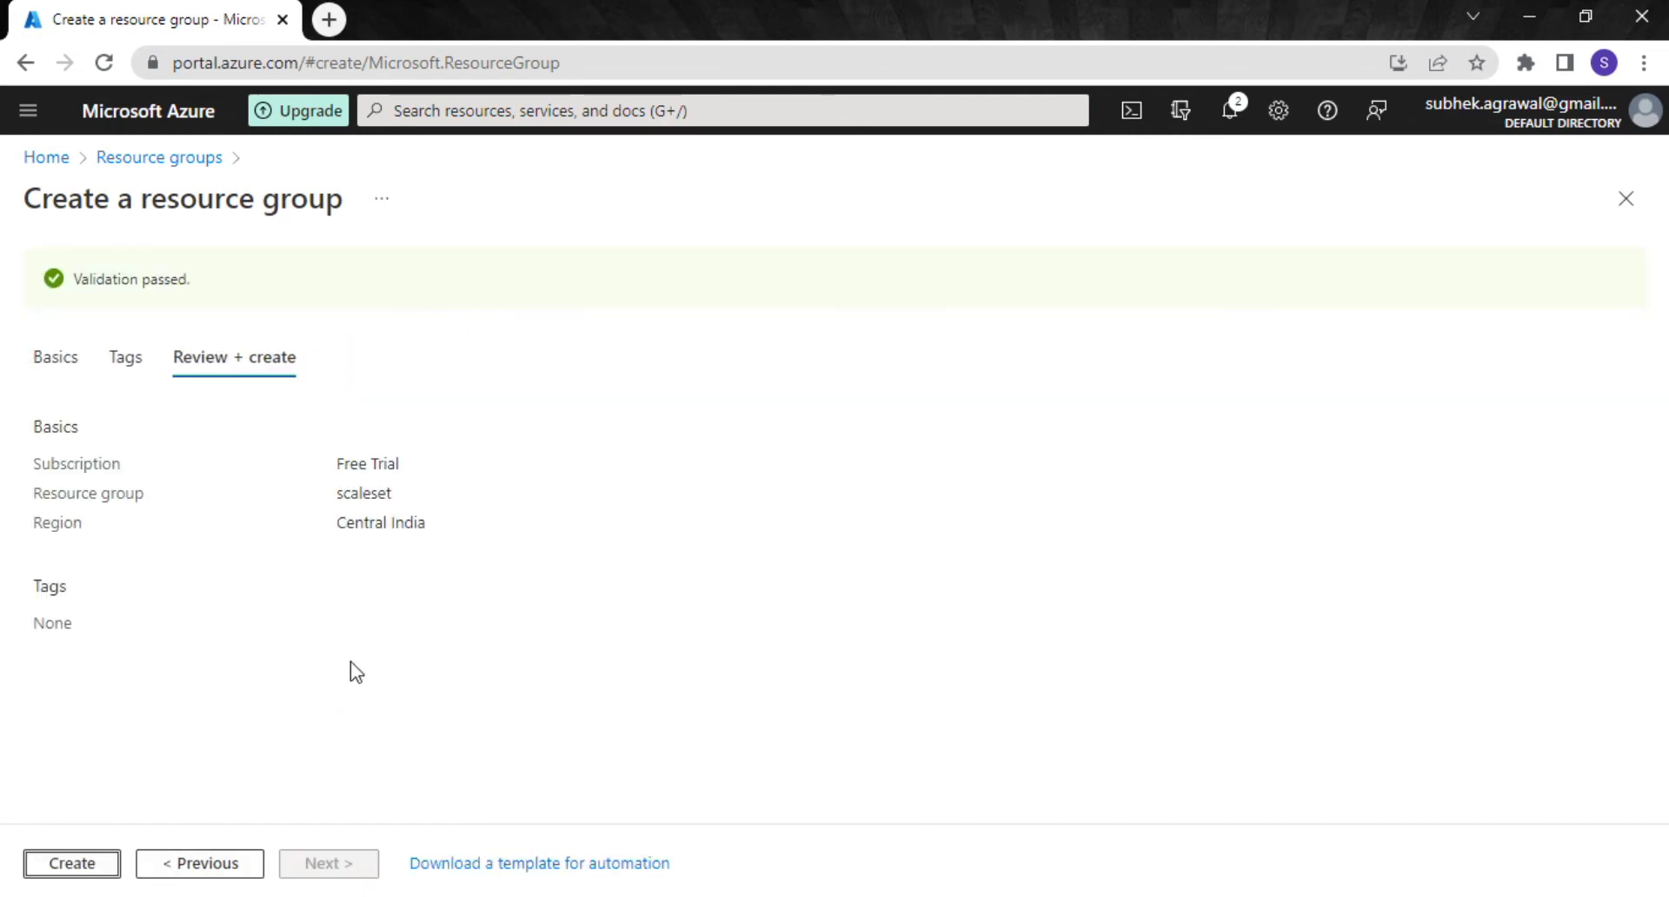
left_click(101, 861)
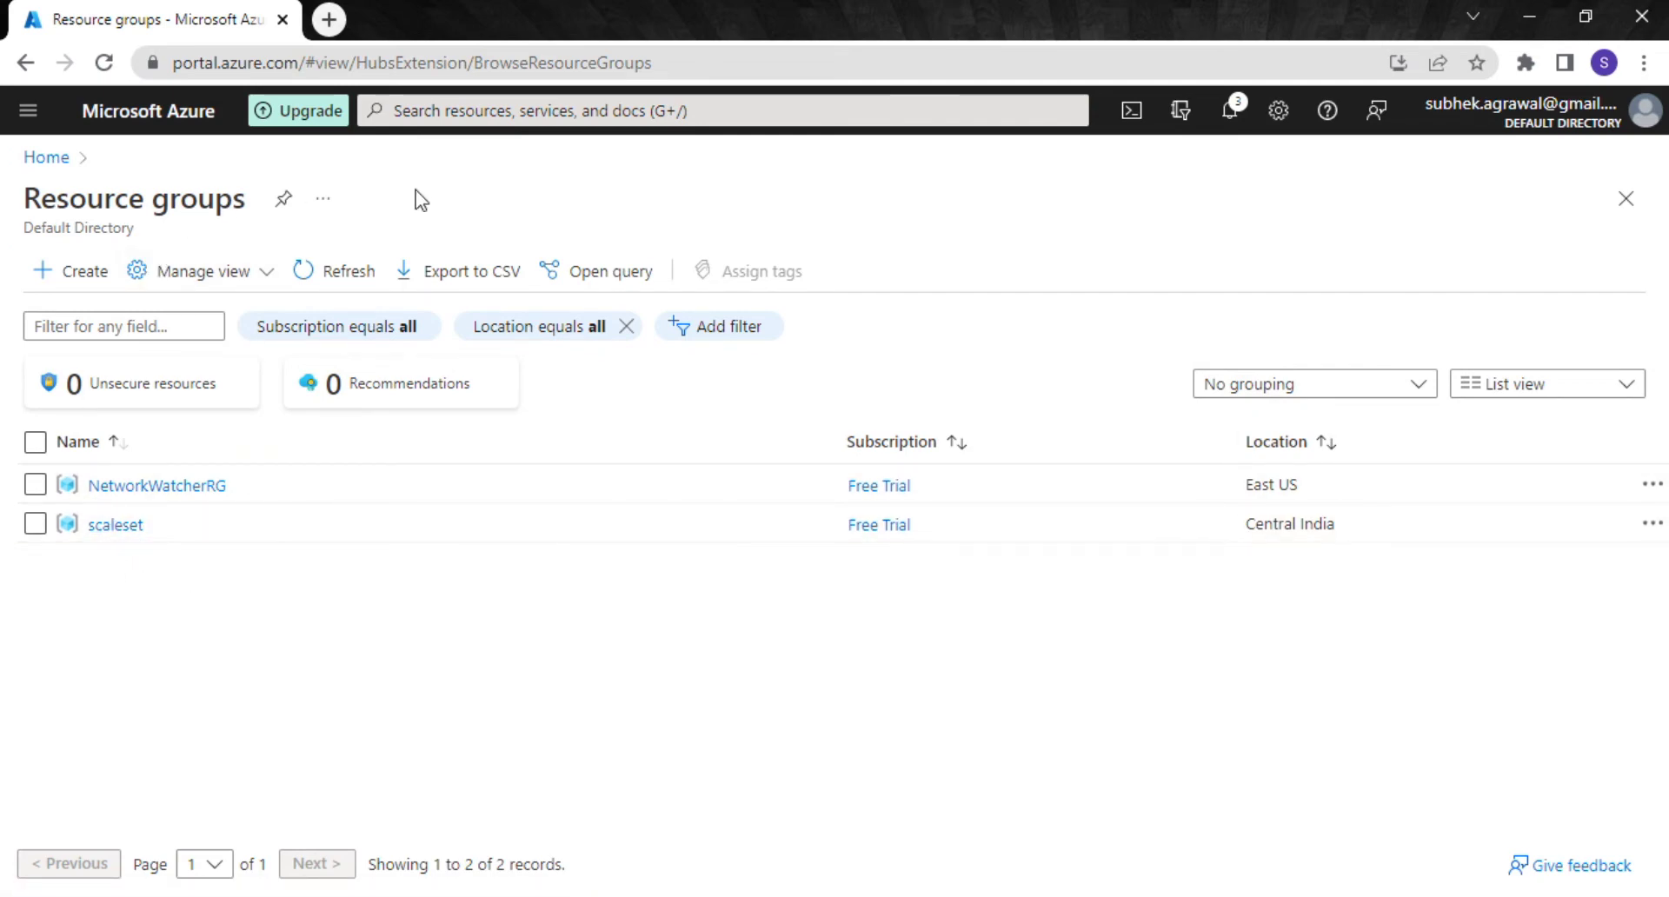
Go to the Virtual machine scale sets service and start creating a new scale set.
left_click(424, 112)
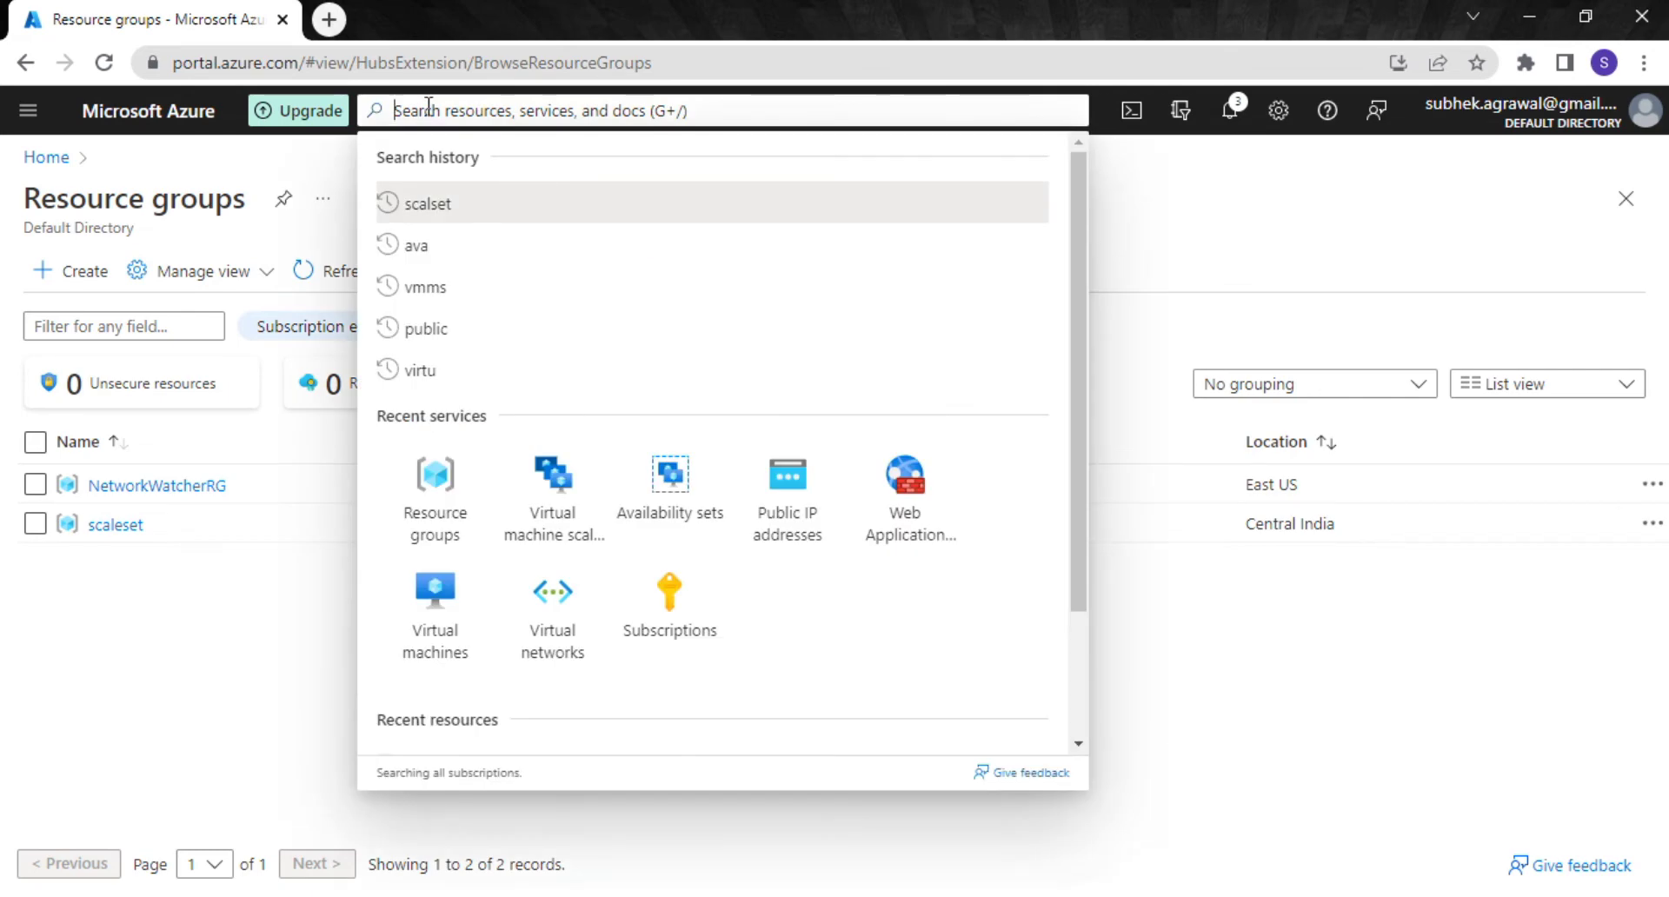
left_click(541, 520)
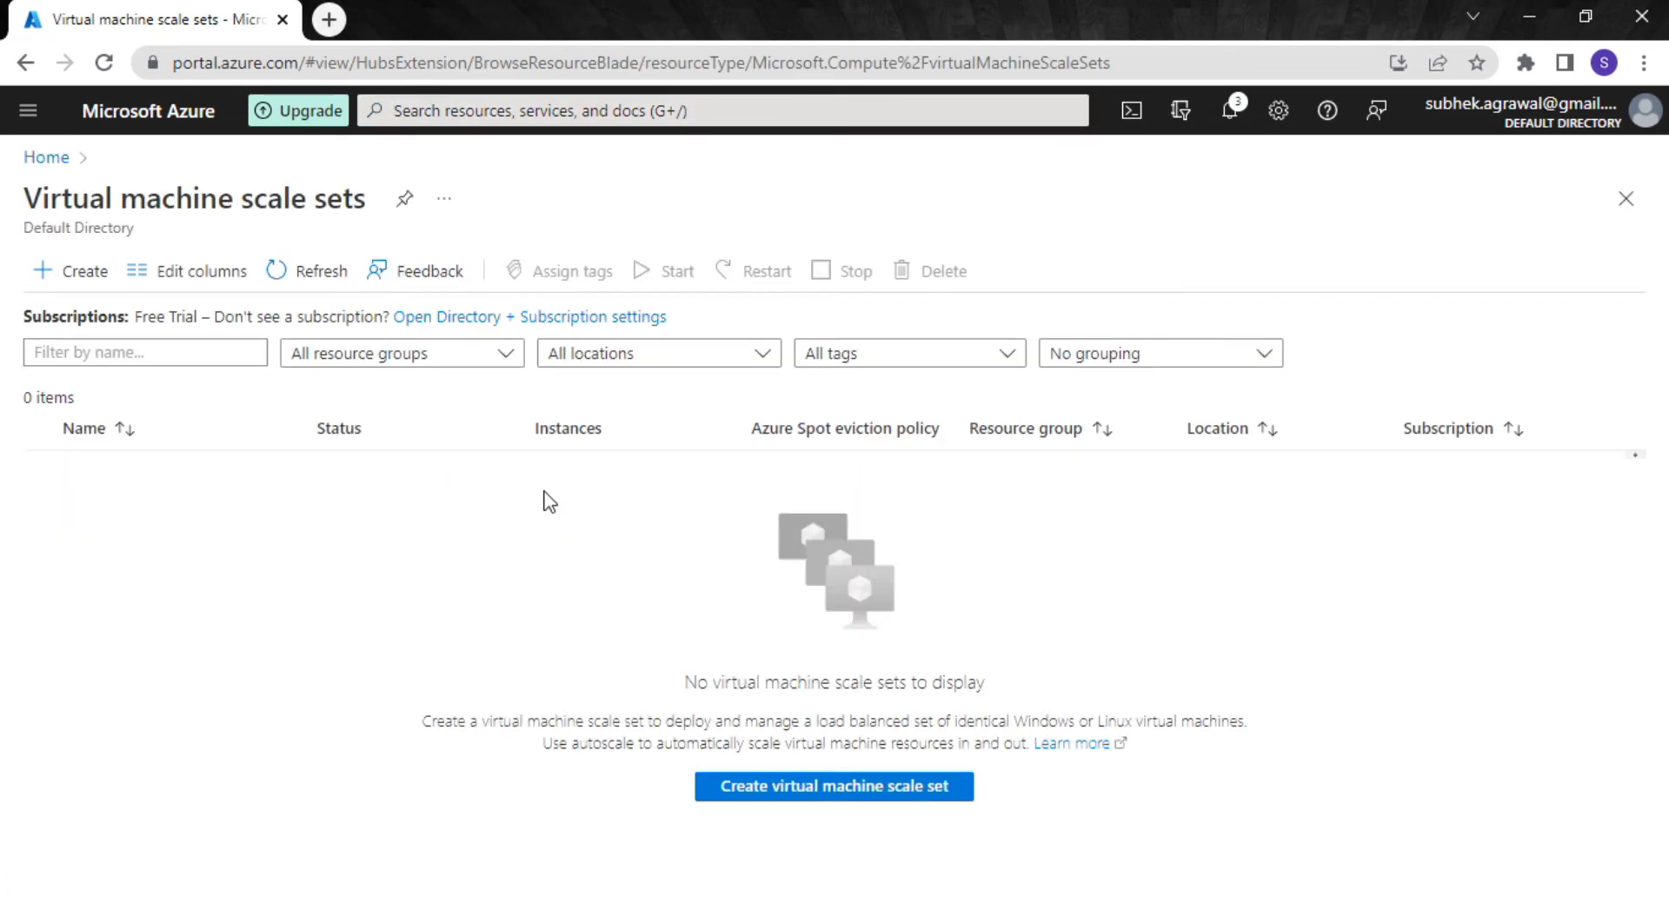
left_click(85, 277)
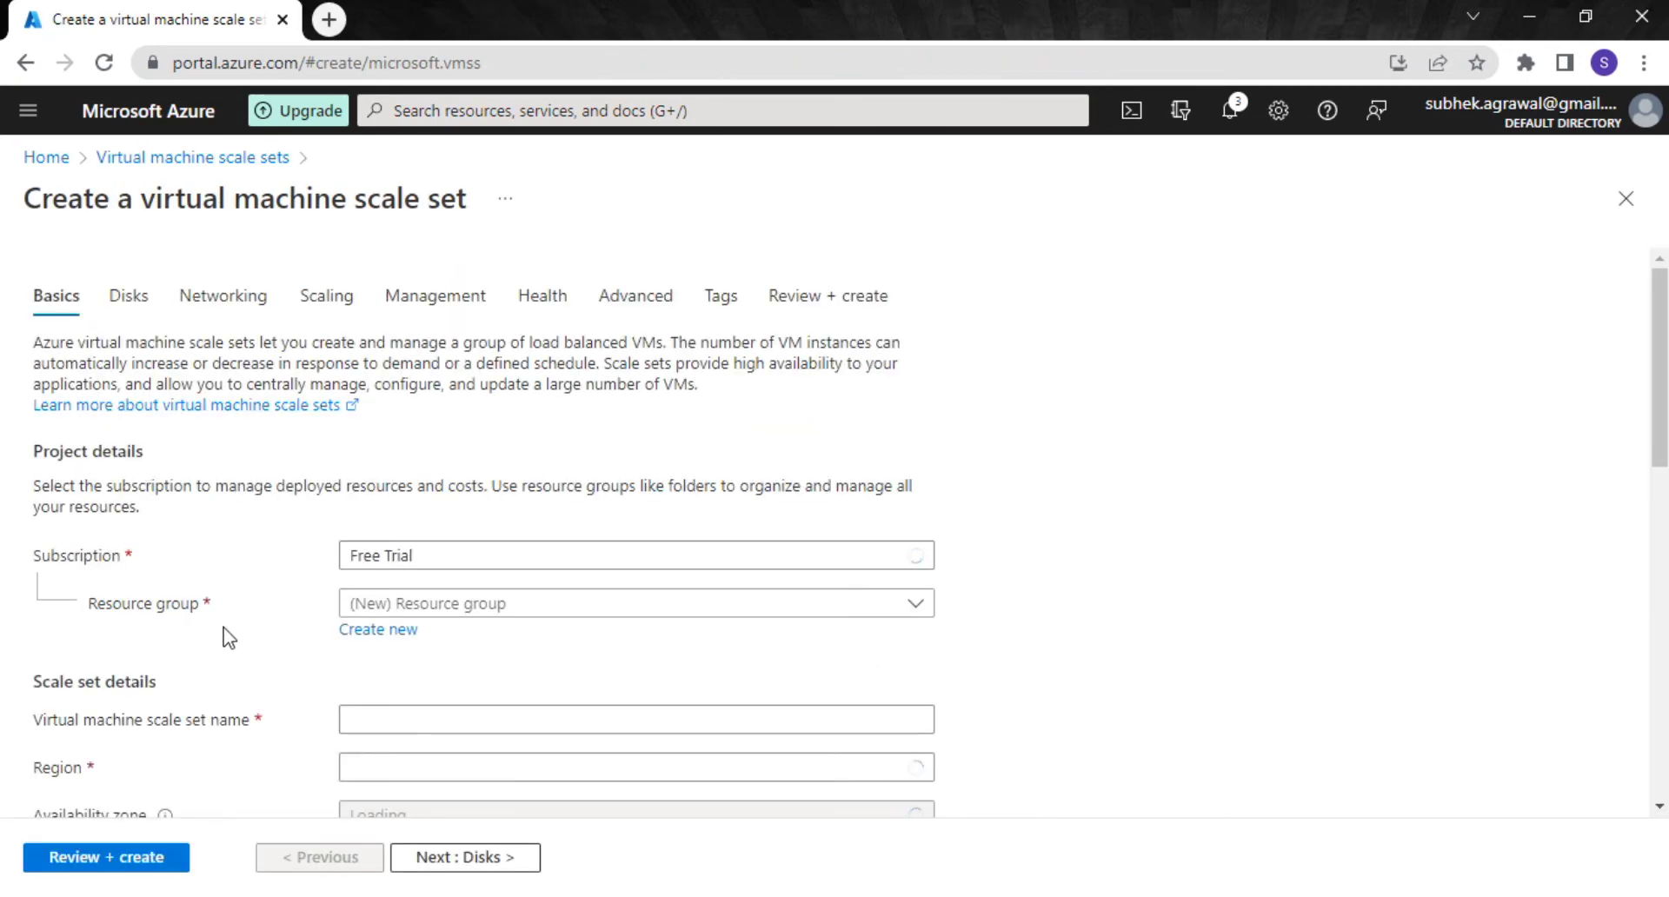
Assign the scale set to the scaleset resource group and name it VMS.
scroll(326, 639, "down", 1)
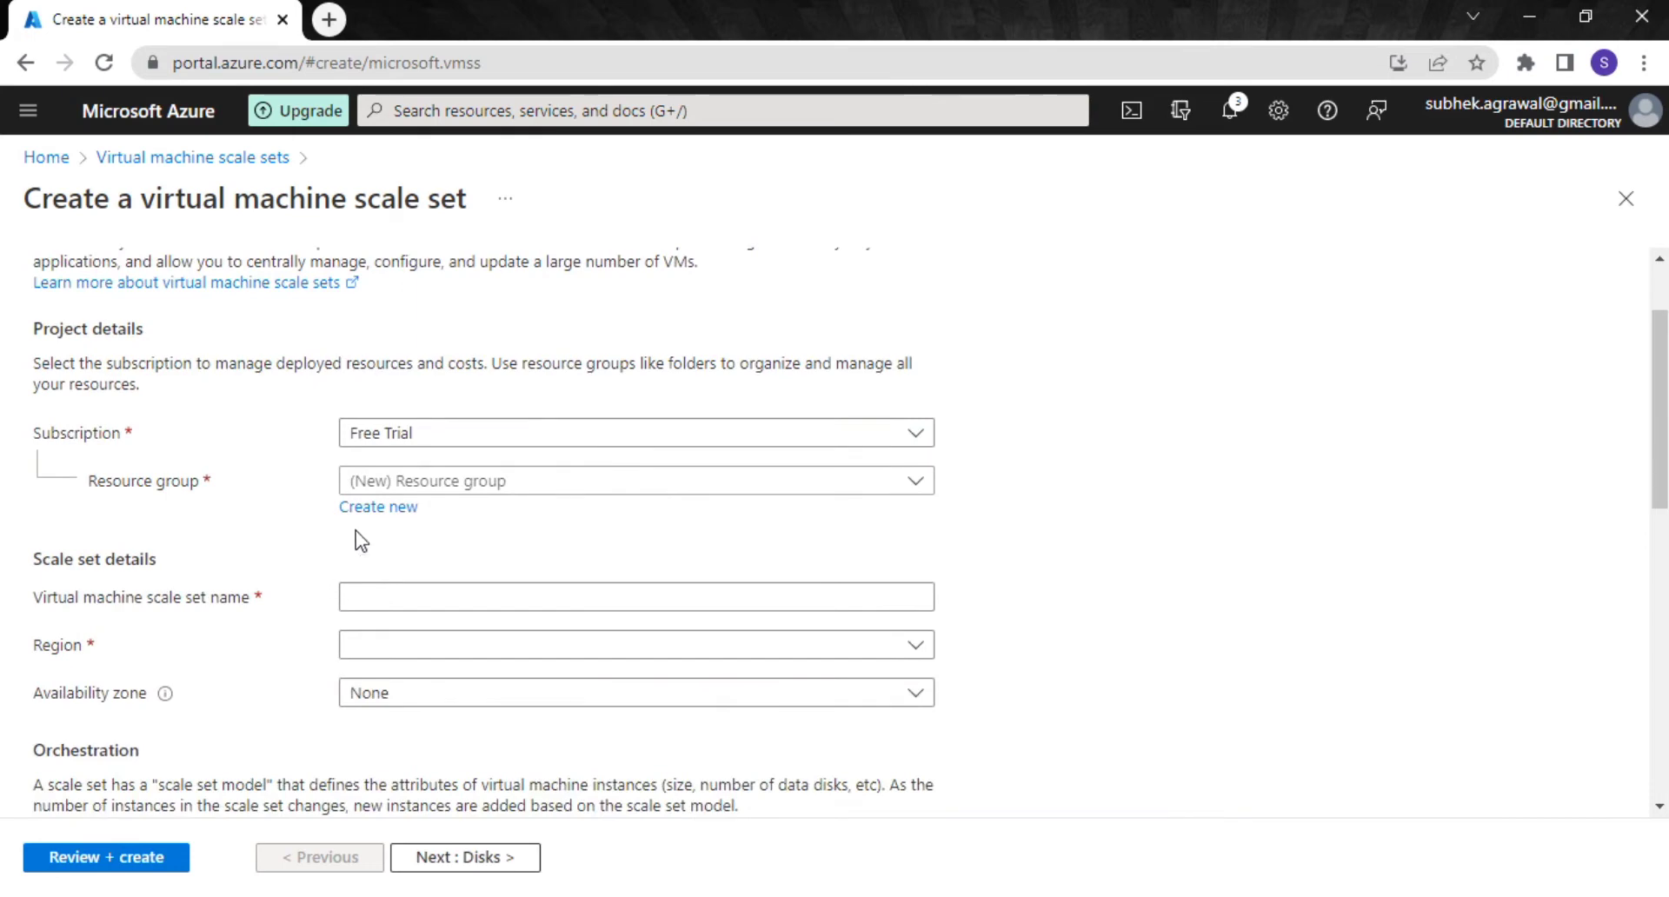
left_click(481, 486)
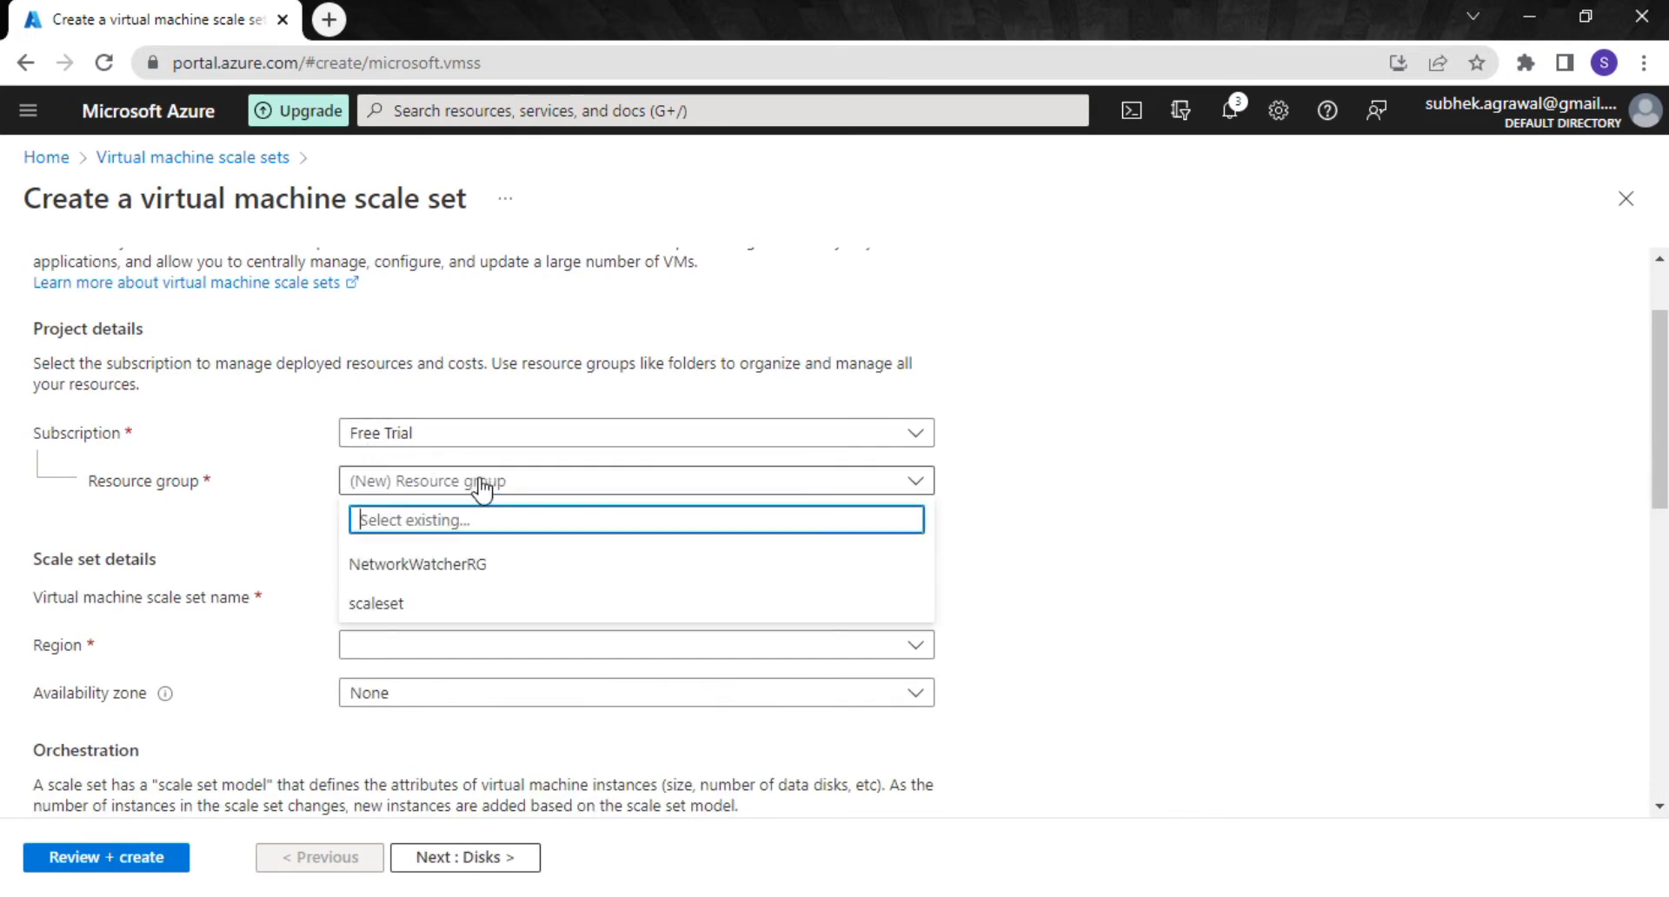
left_click(441, 611)
left_click(435, 597)
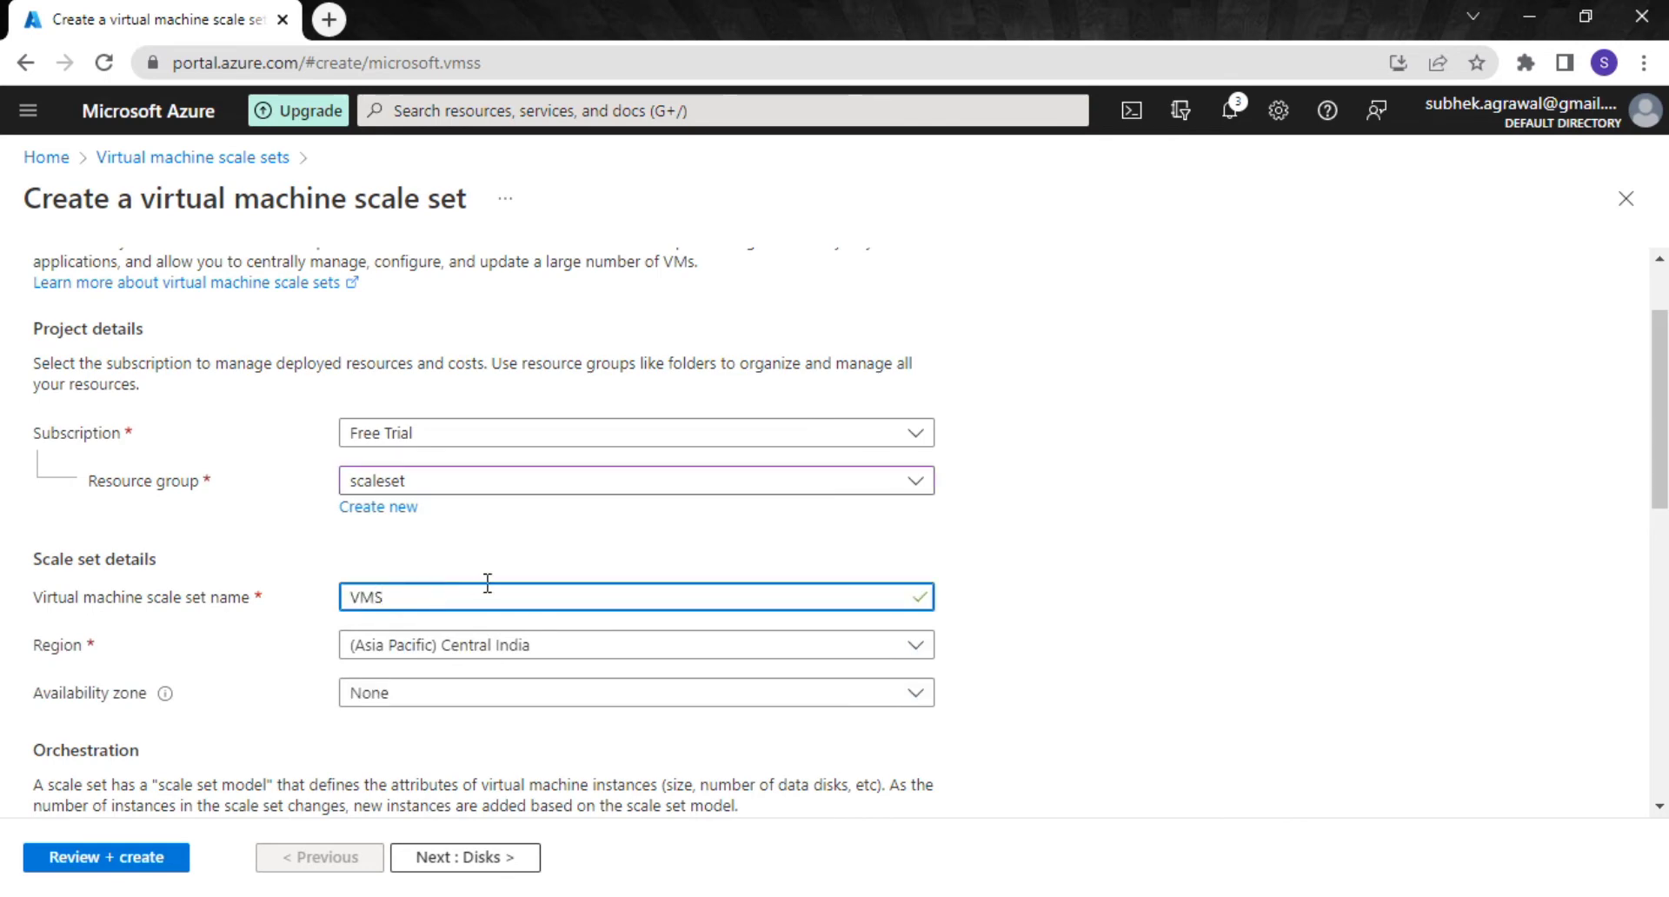
Look through the availability zone choices for the scale set.
scroll(488, 584, "down", 1)
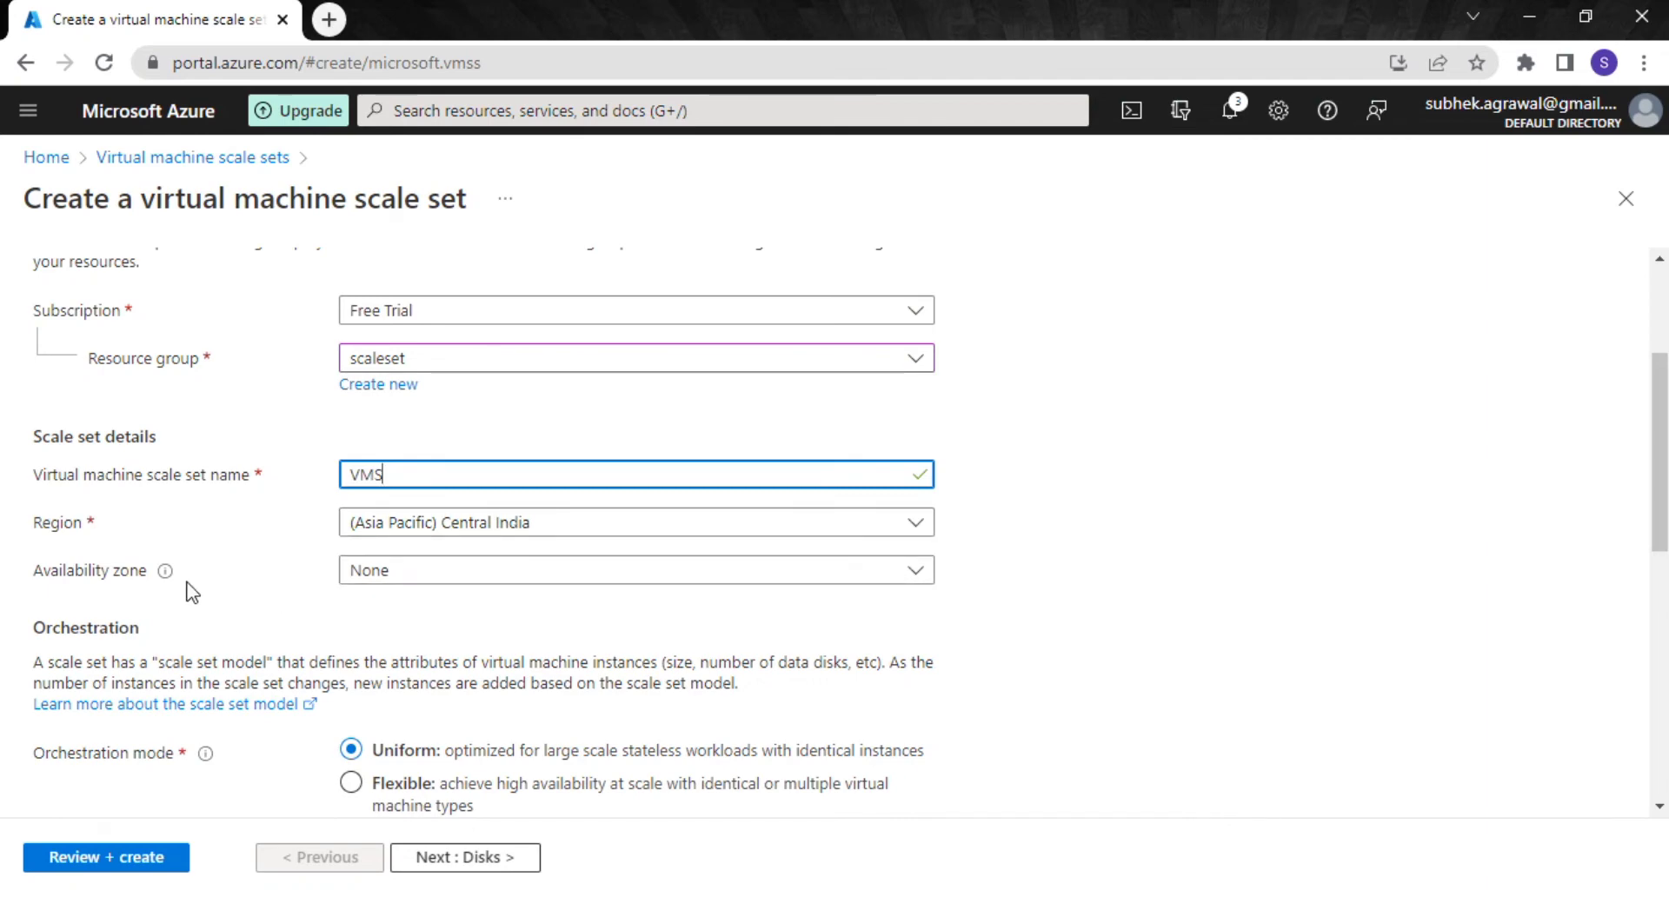
left_click(364, 570)
left_click(435, 611)
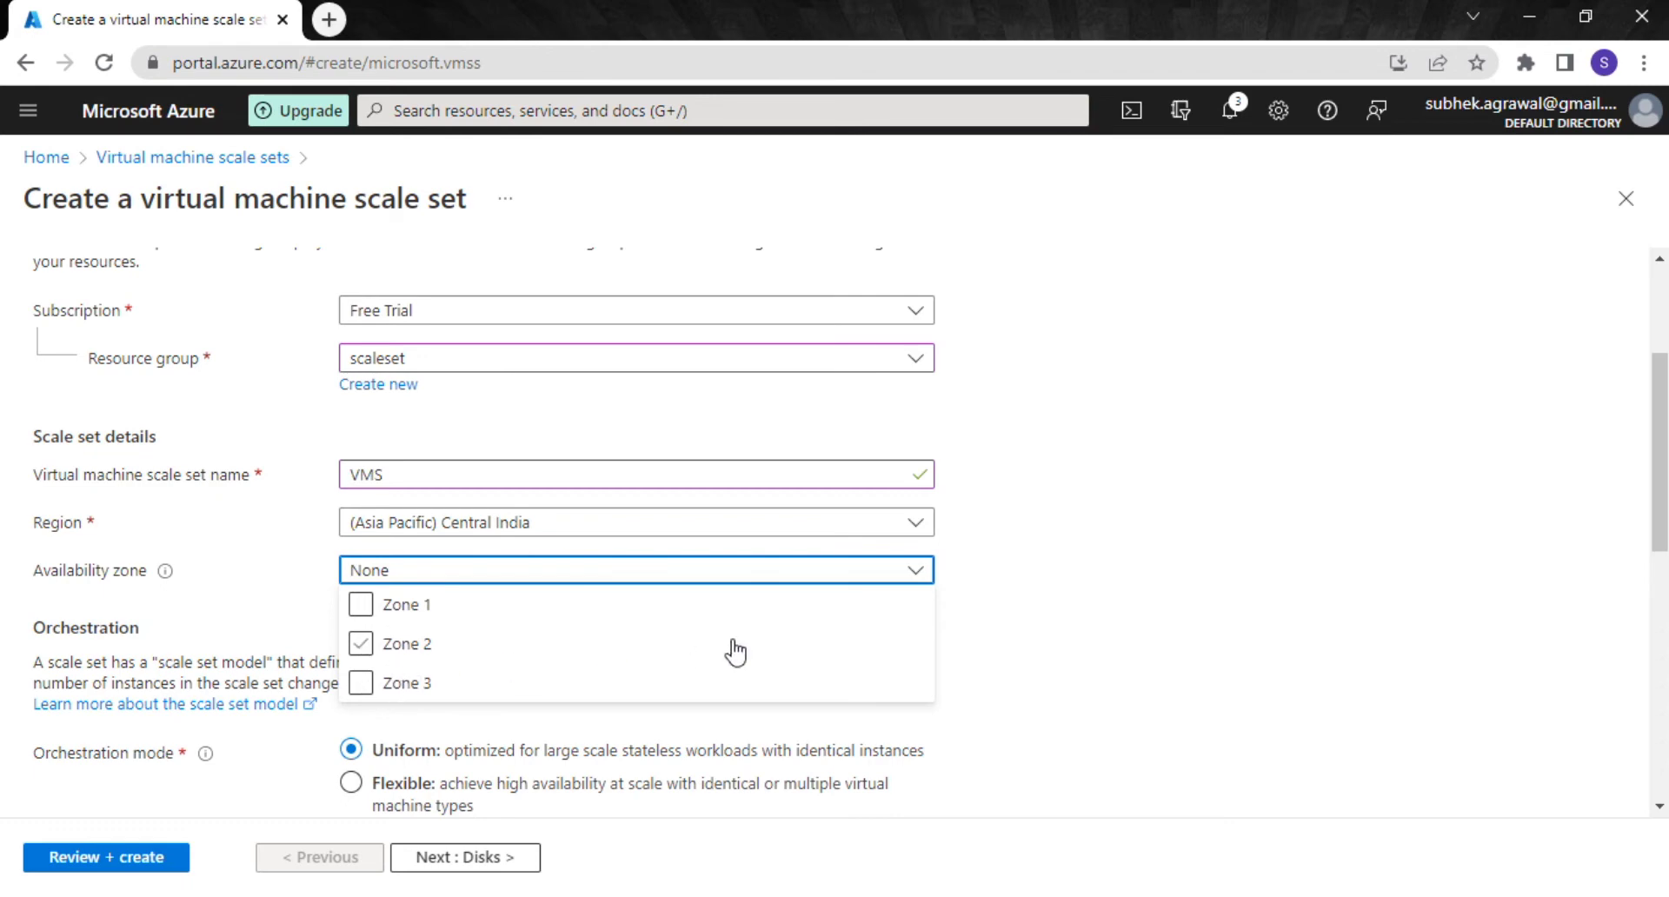
left_click(1018, 619)
Set the orchestration mode to Flexible and choose the Windows Server 2019 Datacenter - Gen2 image.
scroll(964, 619, "down", 3)
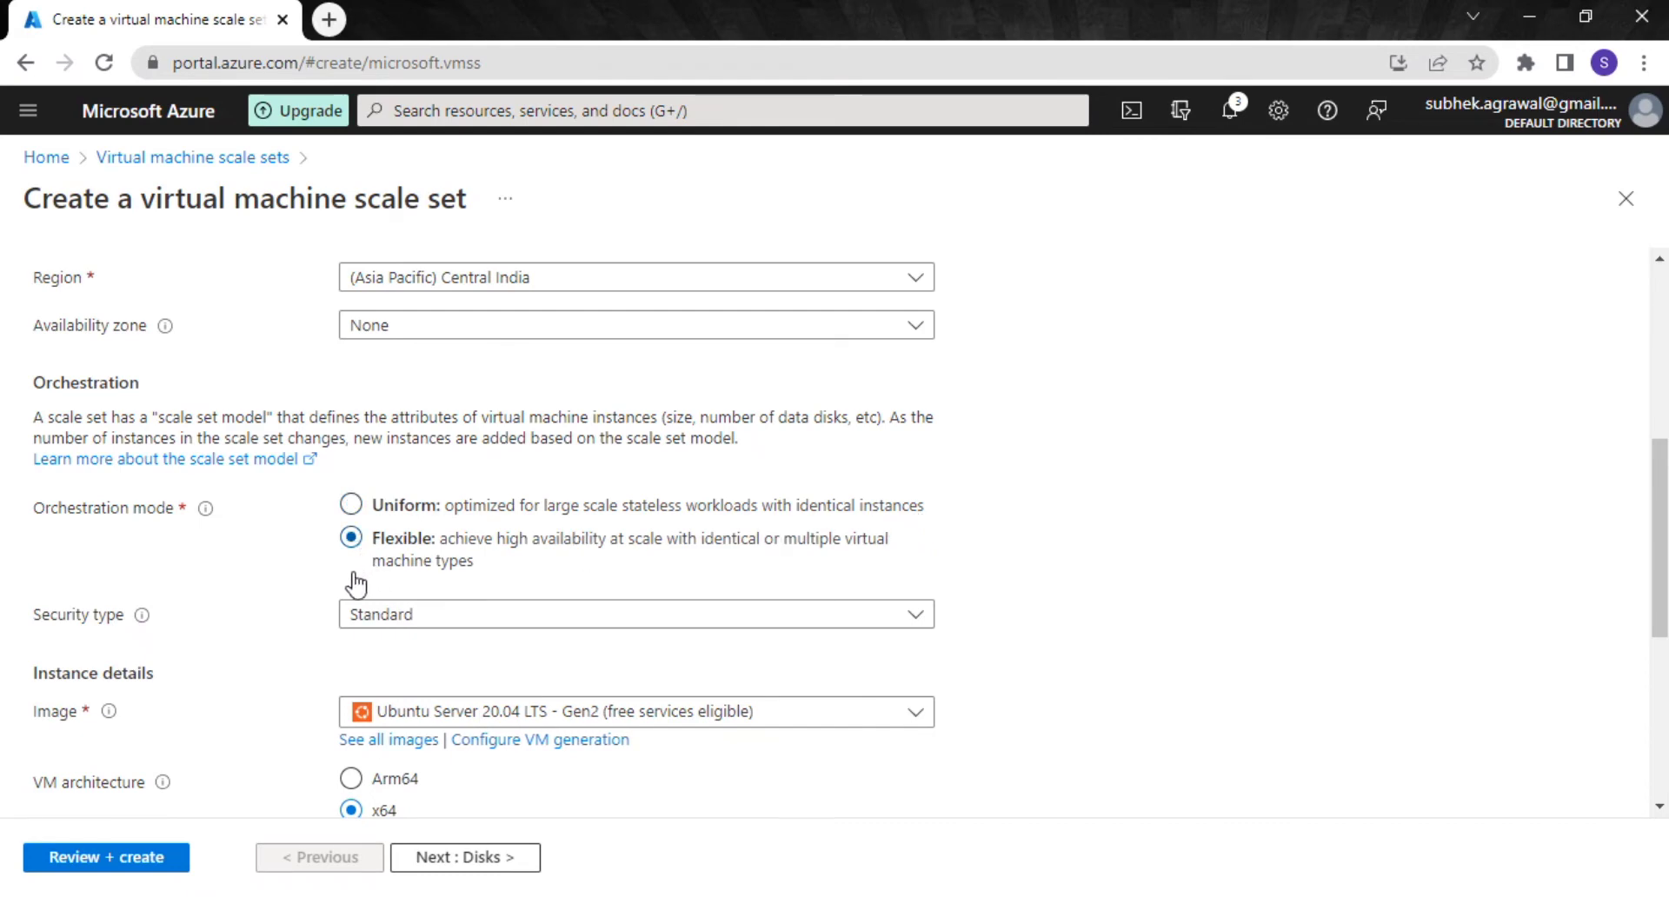
scroll(305, 621, "down", 1)
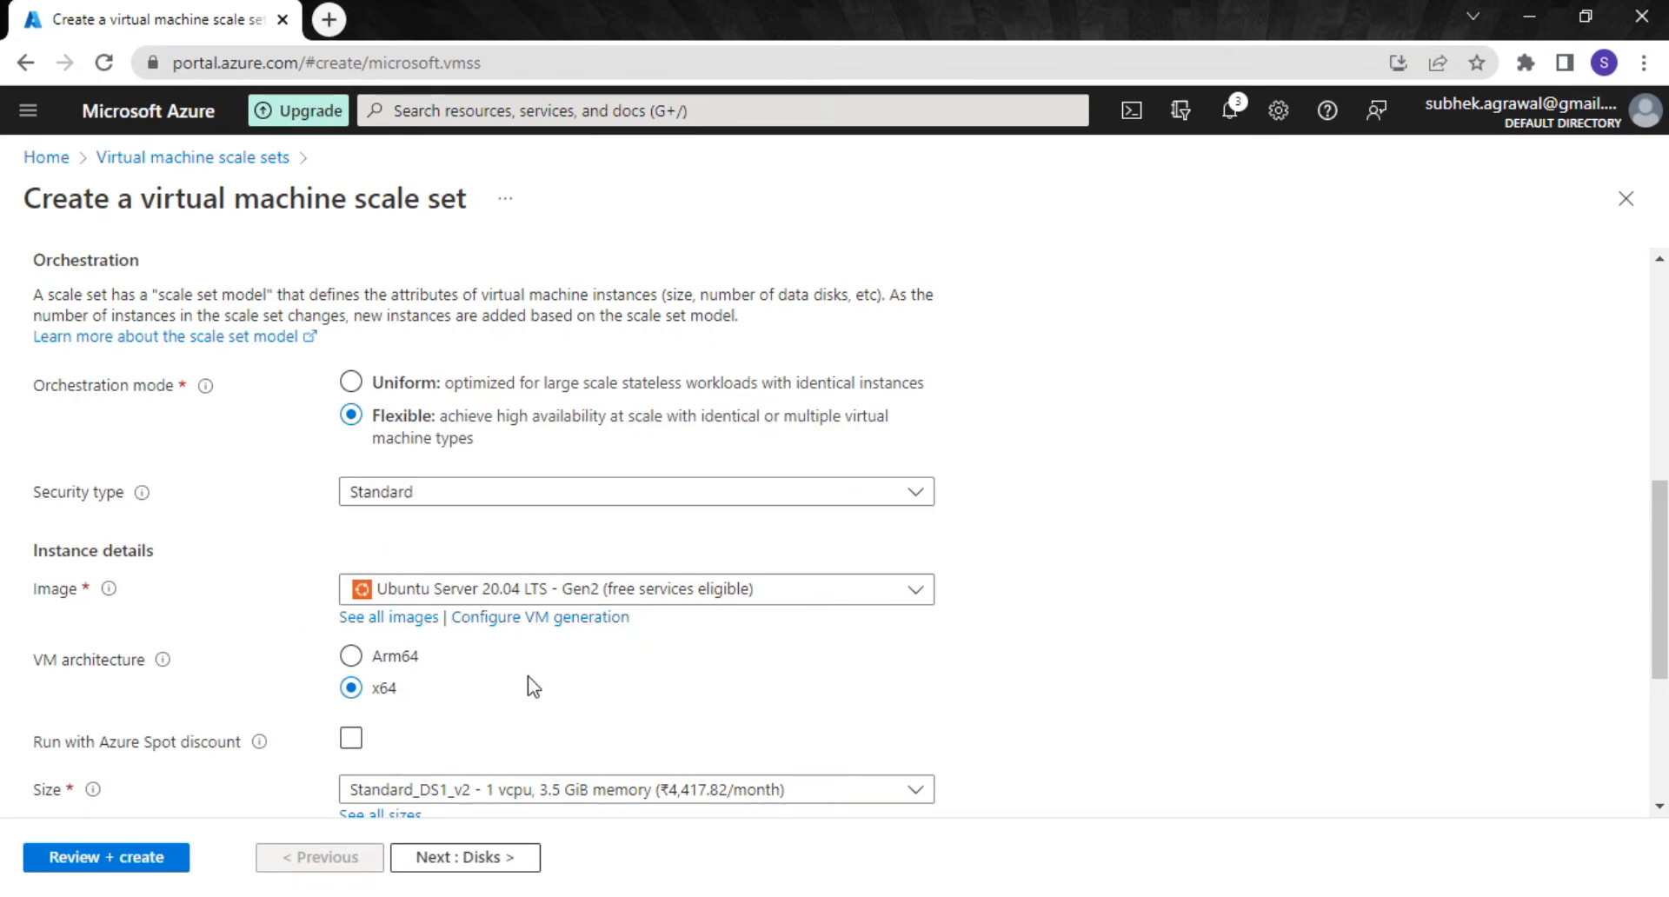
scroll(528, 675, "down", 1)
left_click(820, 474)
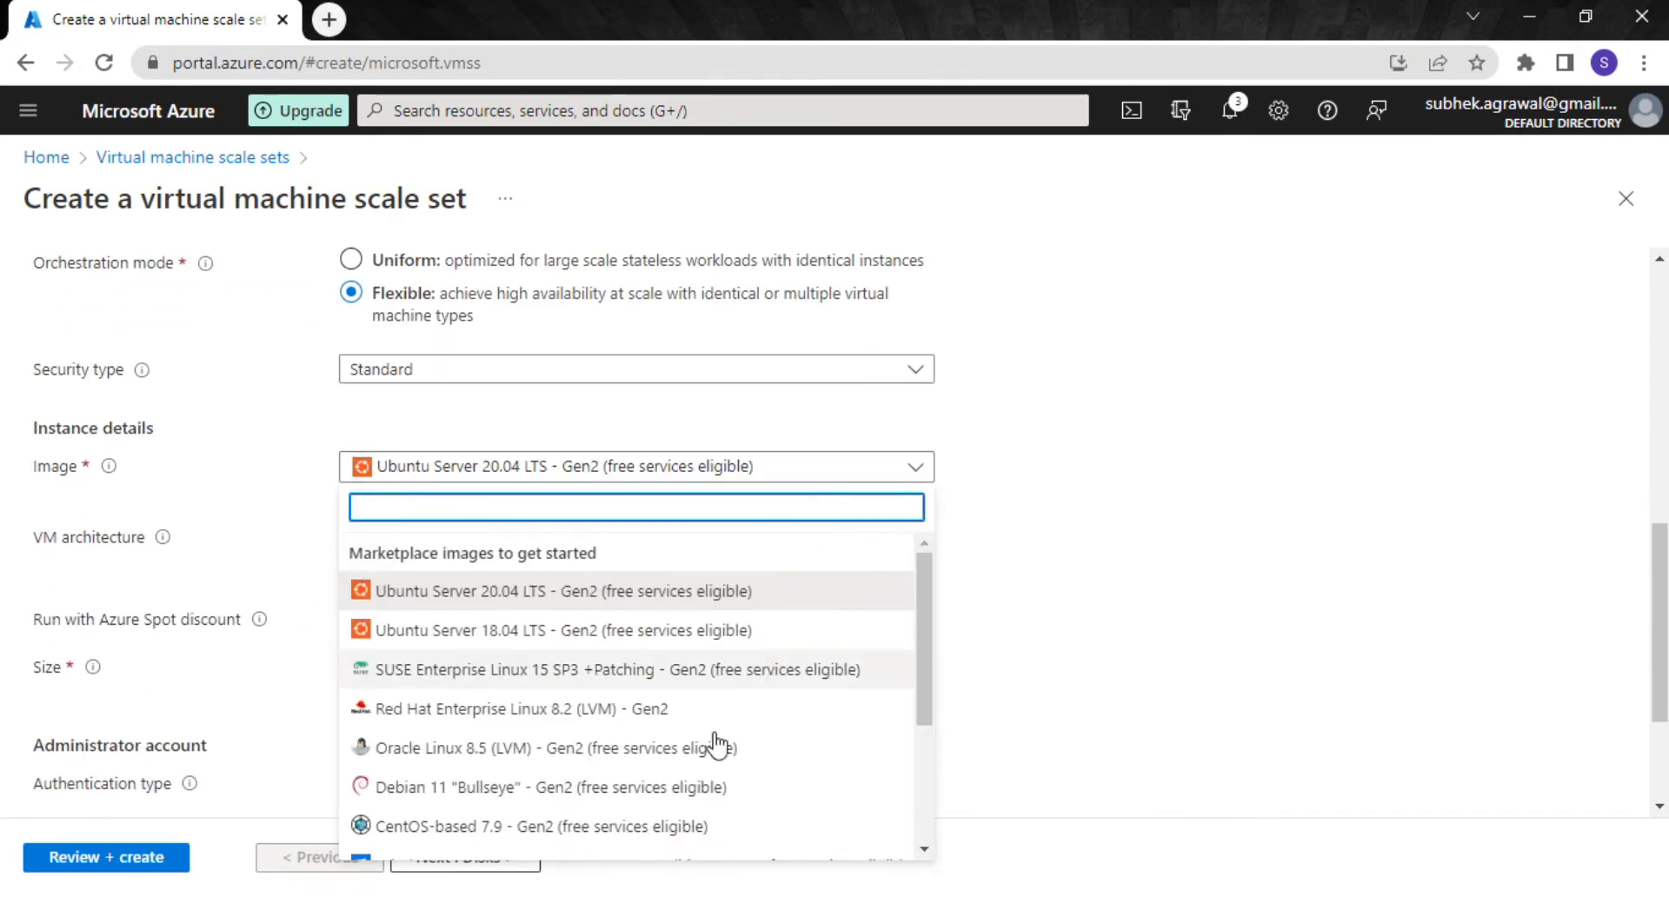
scroll(677, 753, "down", 3)
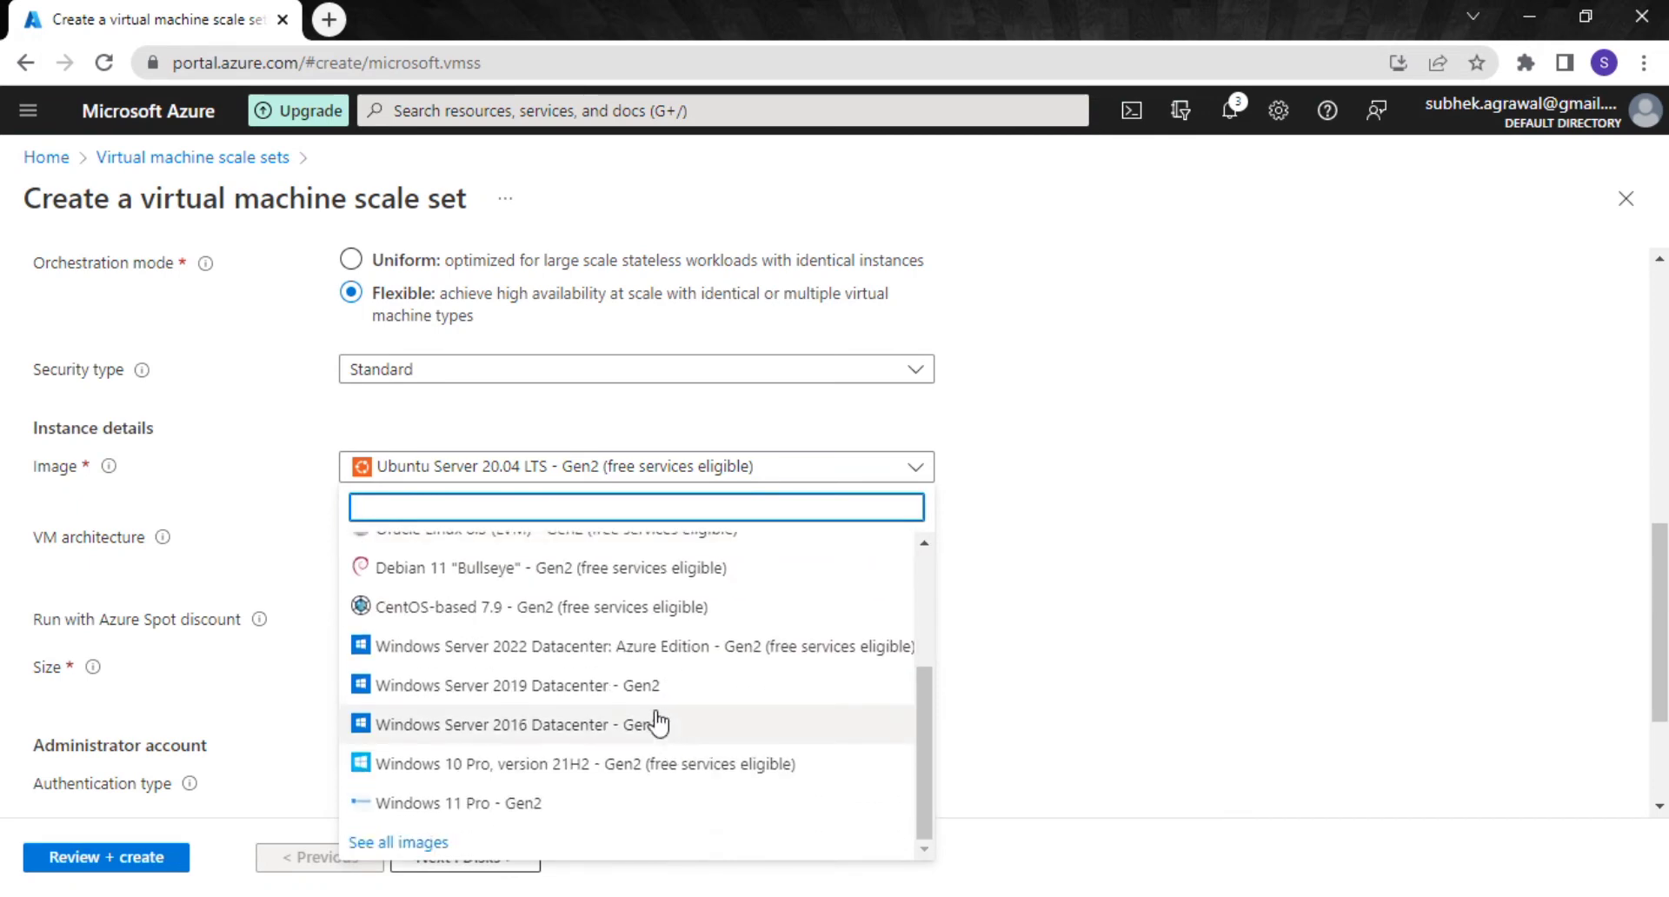
left_click(651, 687)
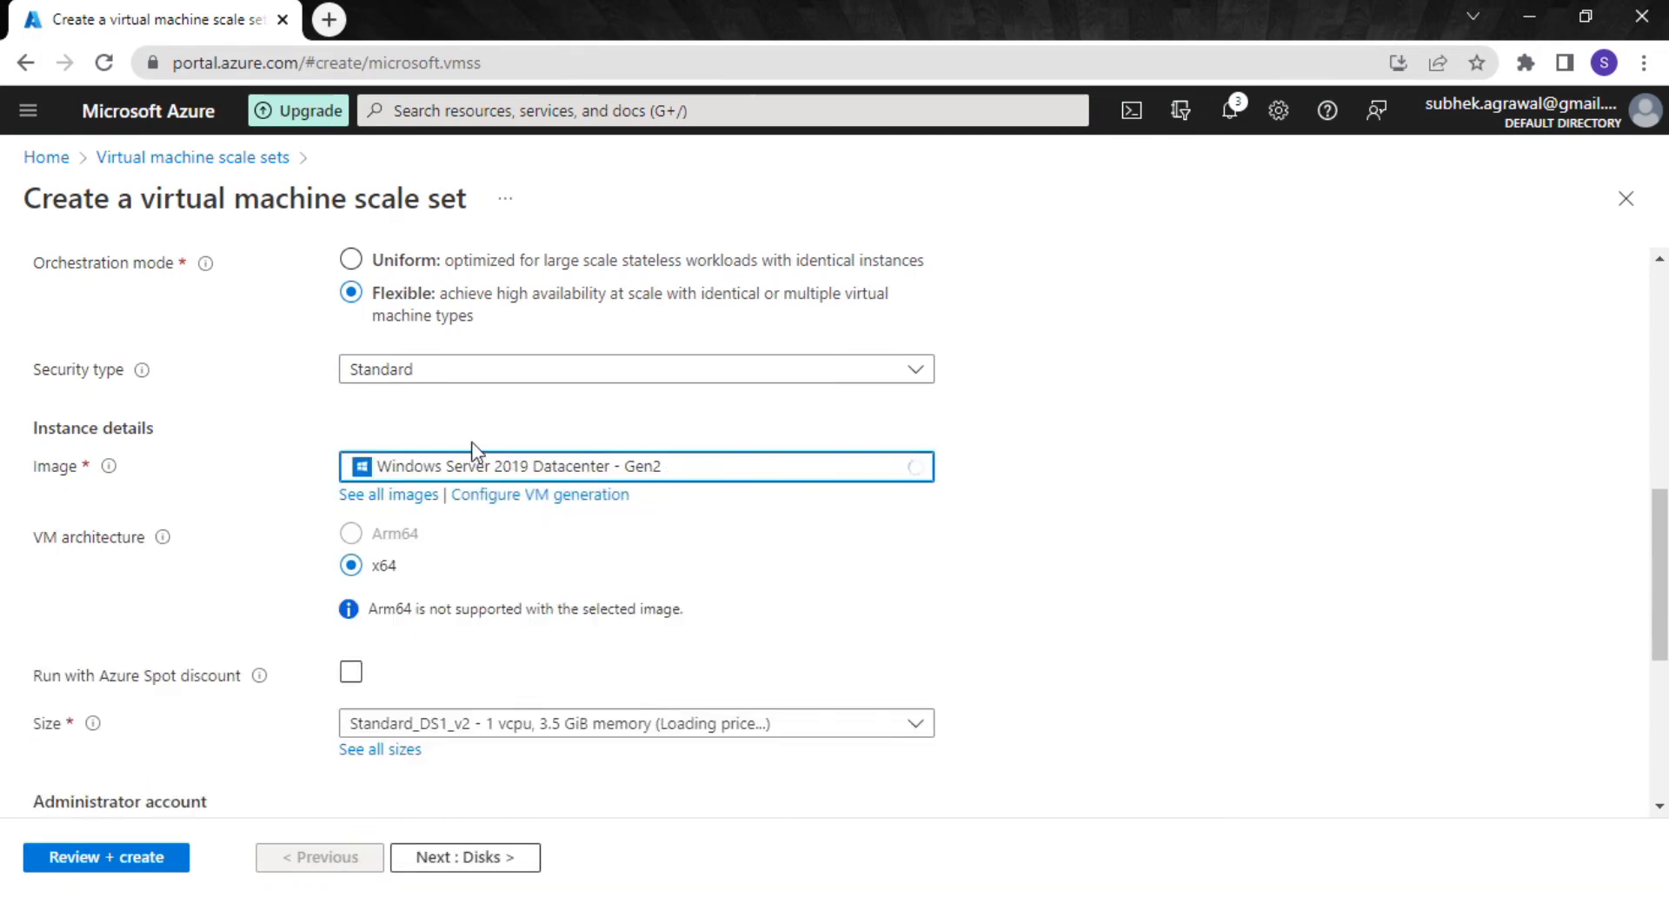
Look through the VM size options offered for the scale set instances.
scroll(612, 608, "down", 3)
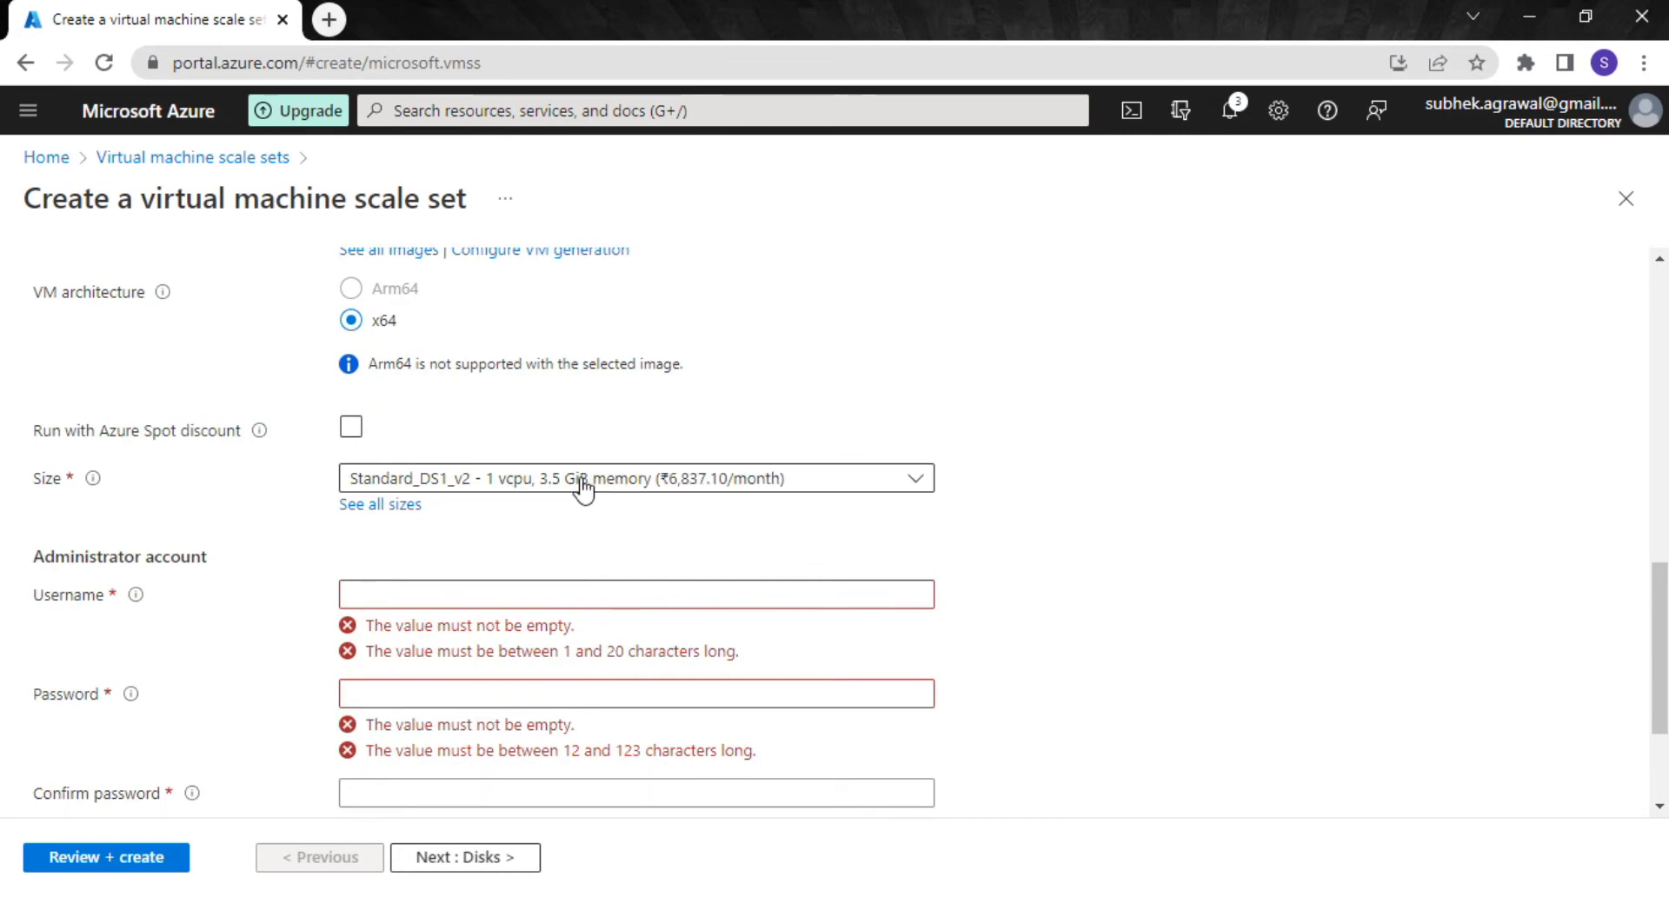
left_click(551, 487)
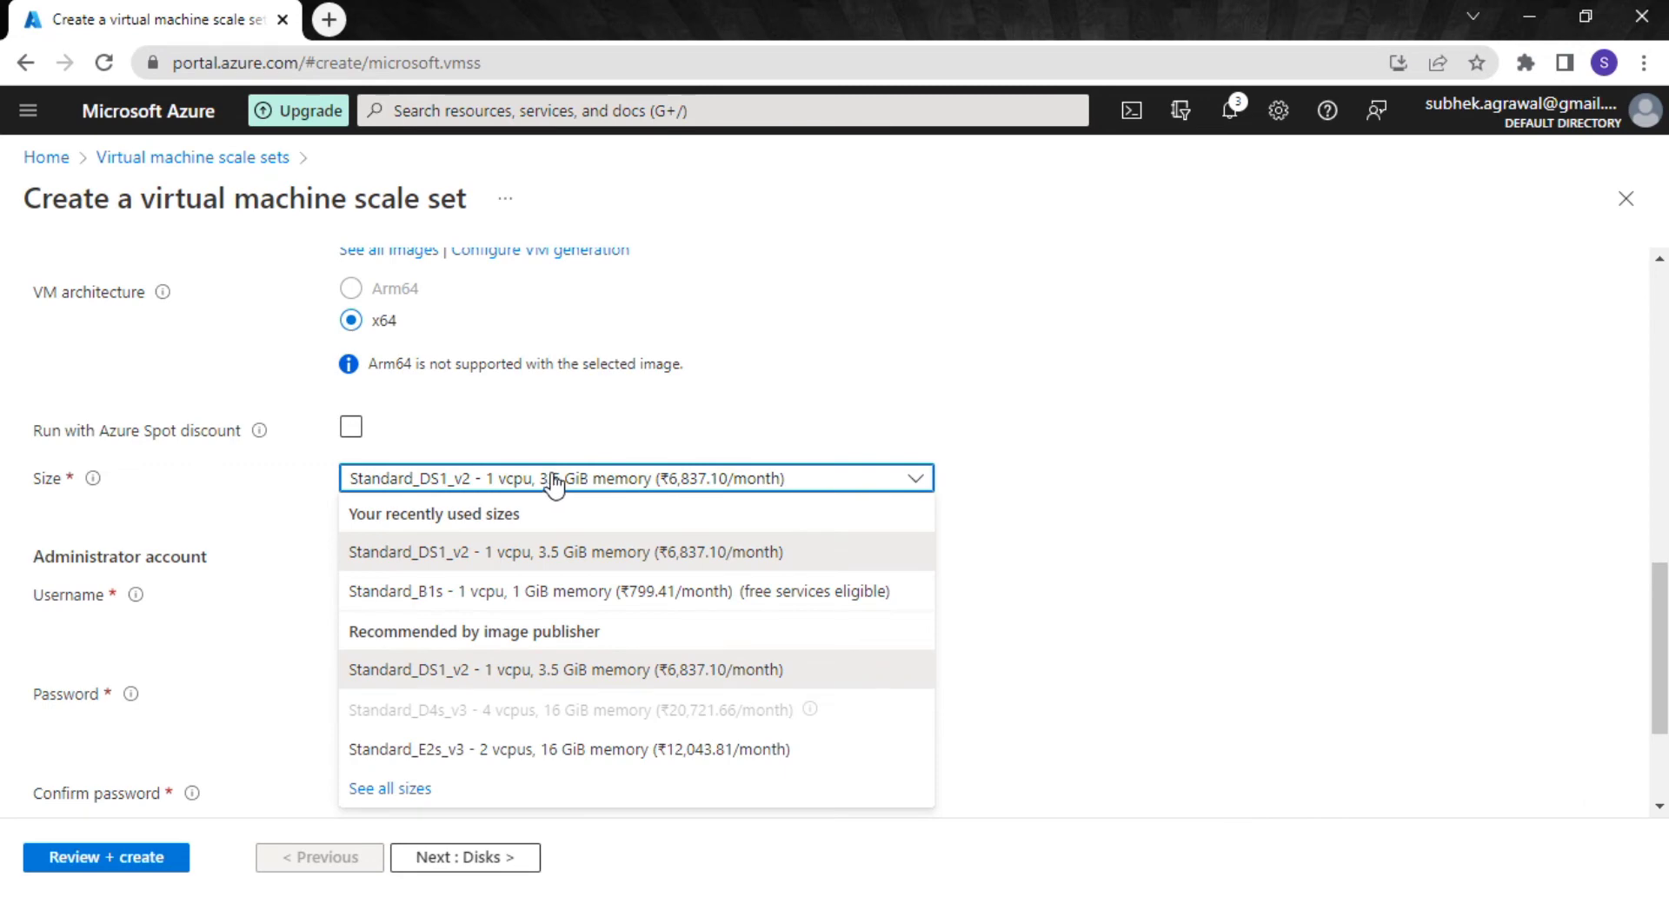
left_click(873, 414)
Set the administrator username to demo, then enter and confirm the administrator password.
scroll(789, 470, "down", 2)
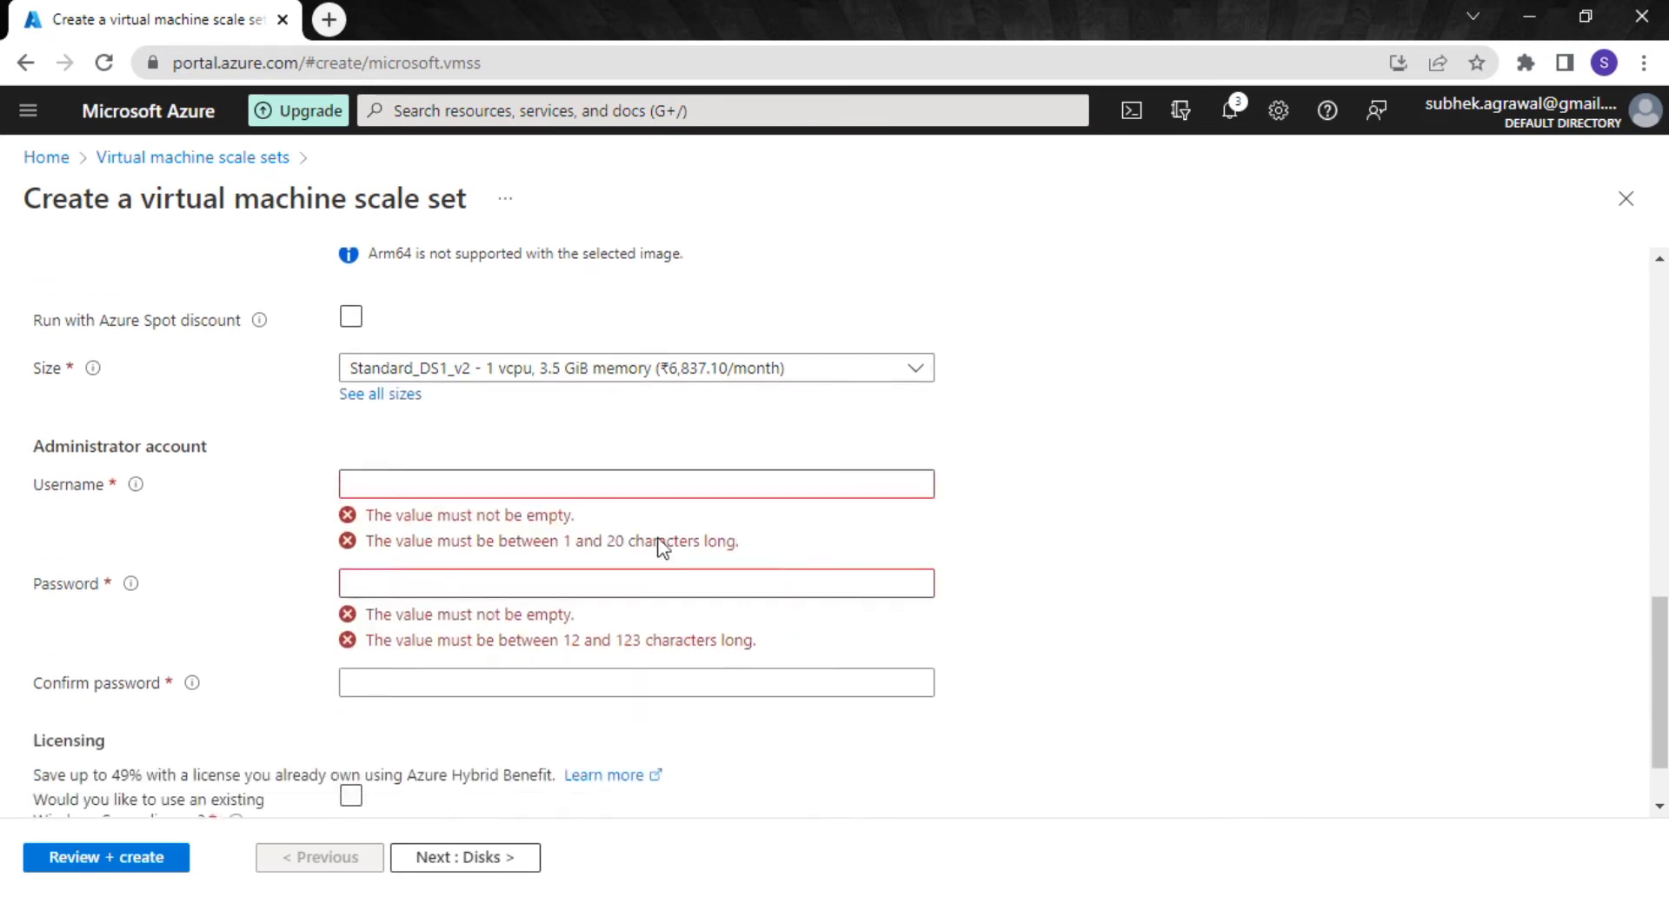
left_click(595, 474)
type("demo")
key("Tab")
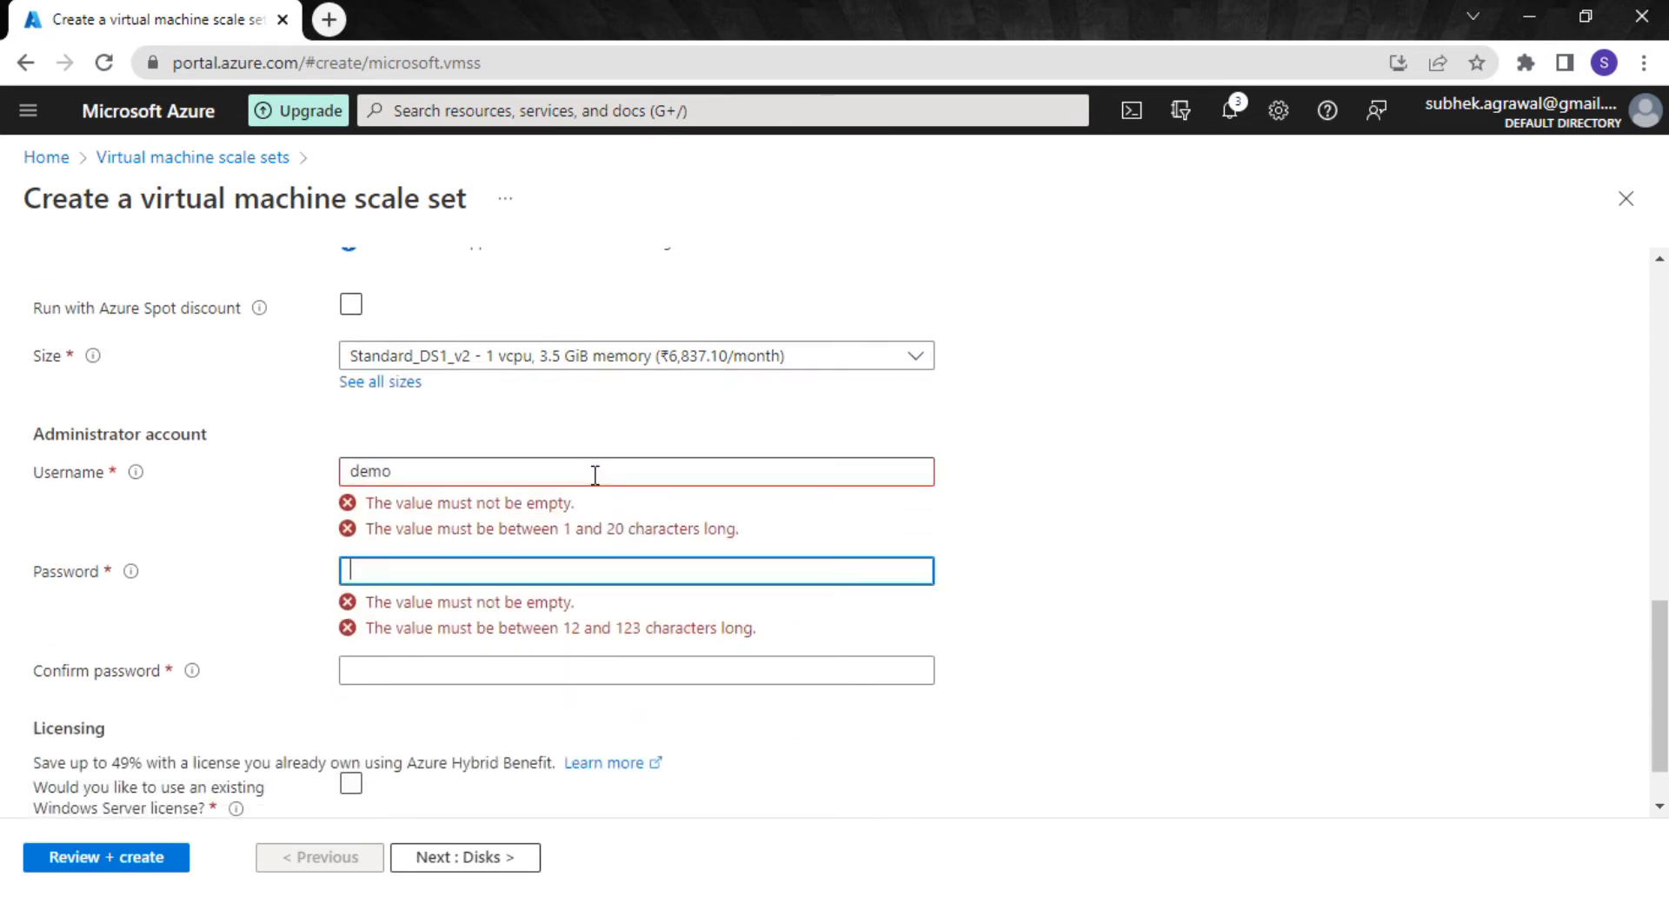
type("••••")
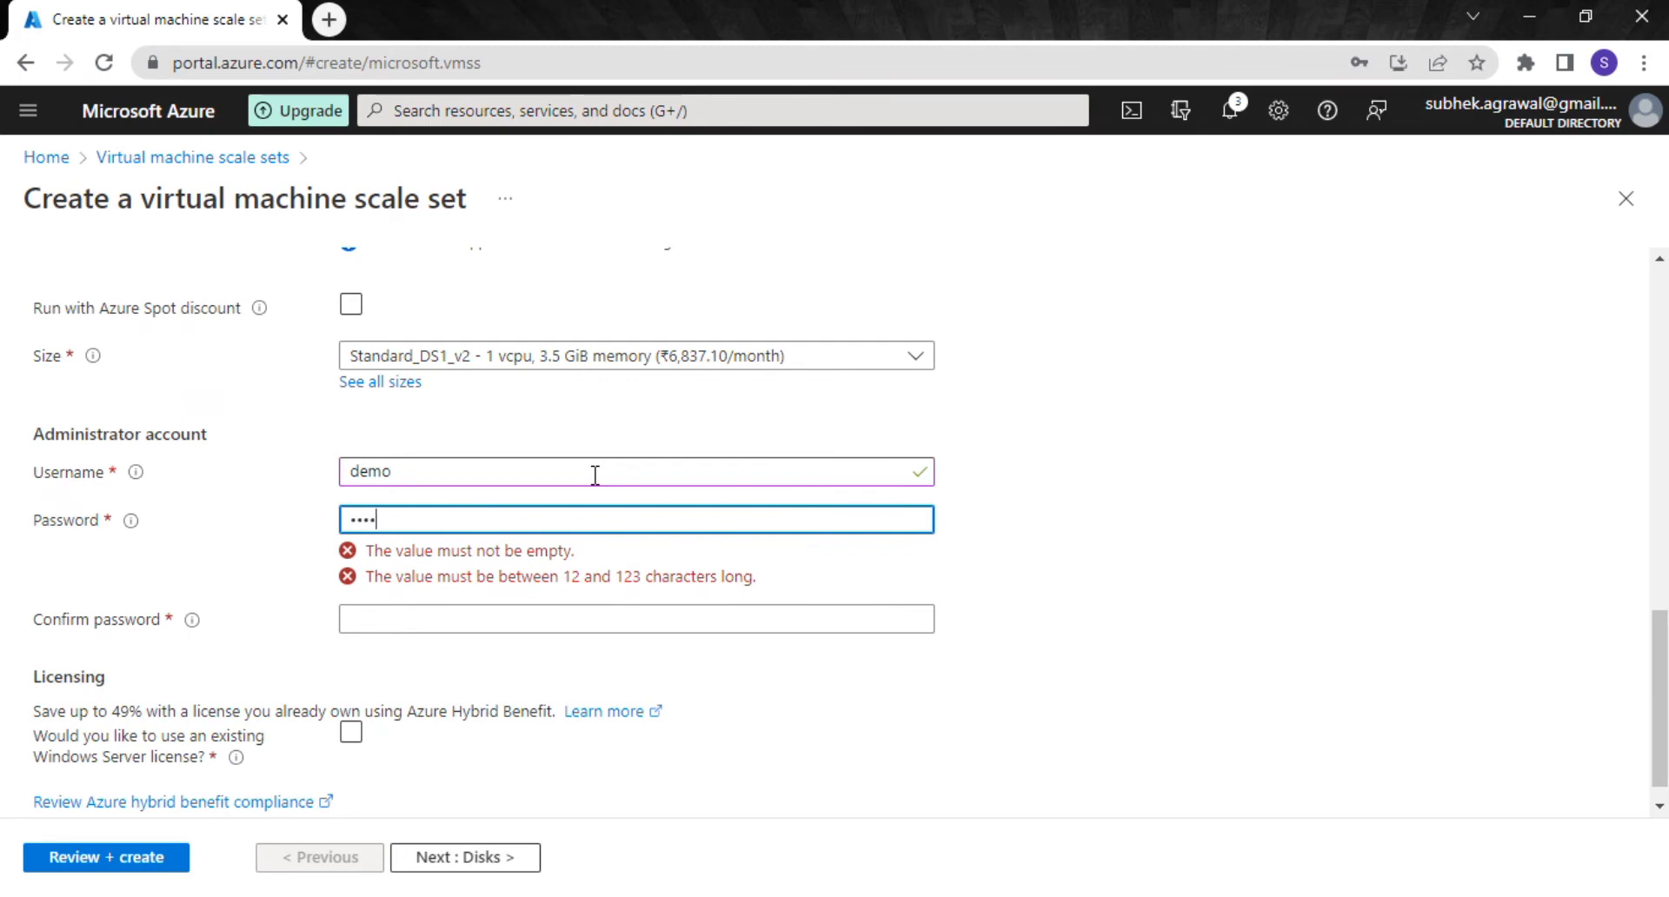
type("•••")
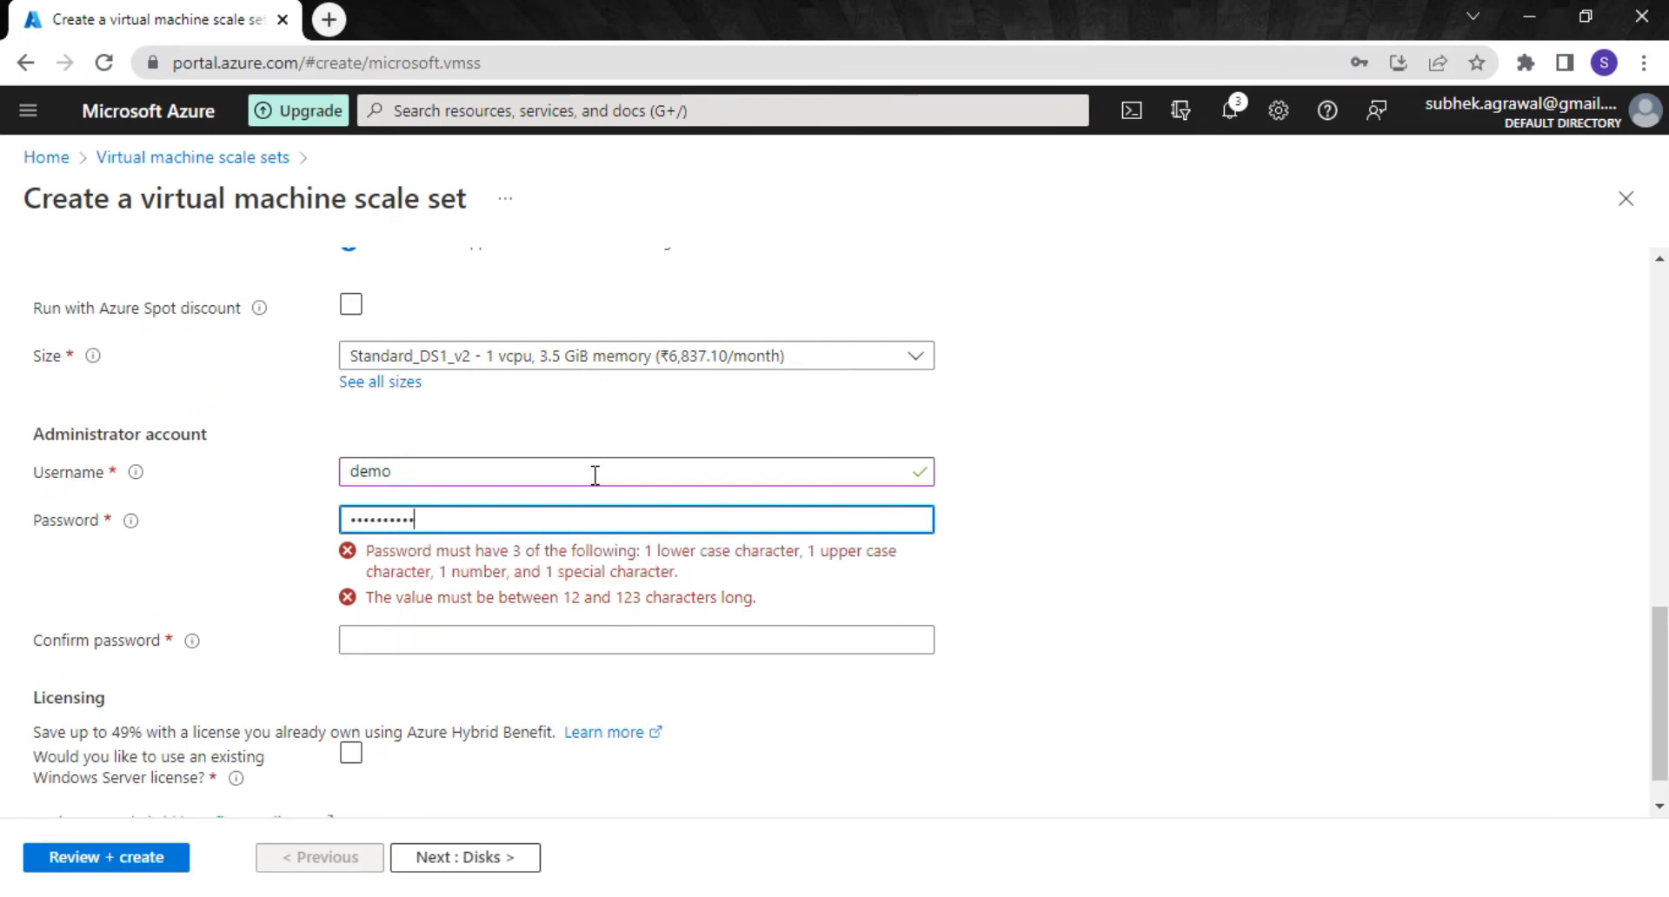
key("Tab")
type("••")
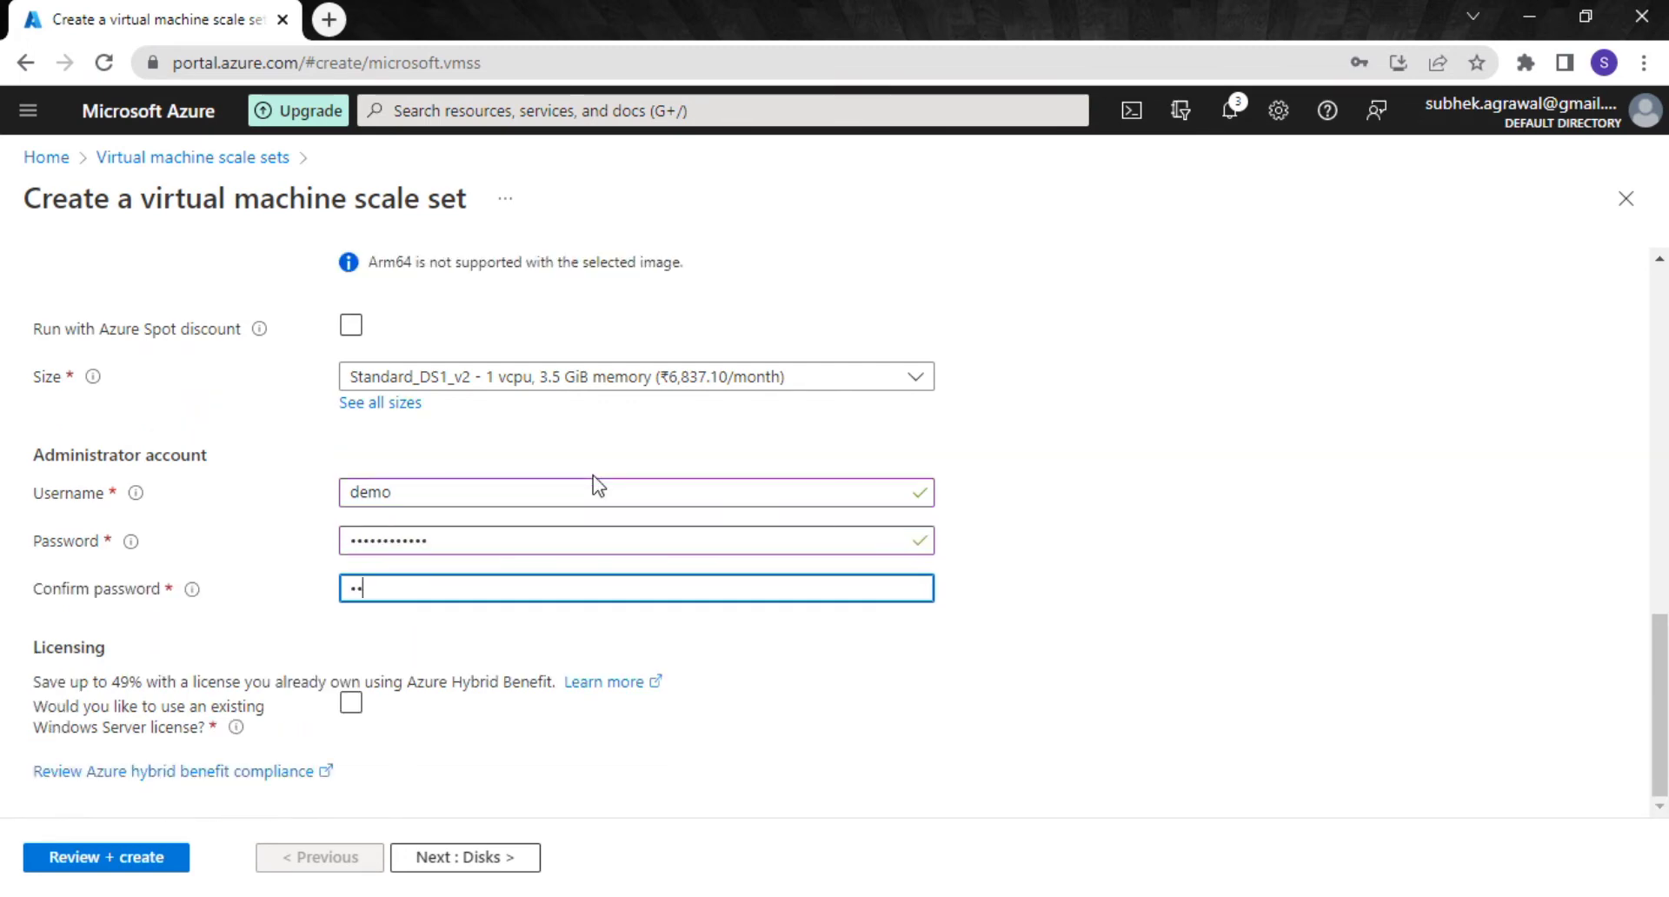
type("•••")
Keep the default disk options and continue to the networking settings of the scale set.
left_click(489, 859)
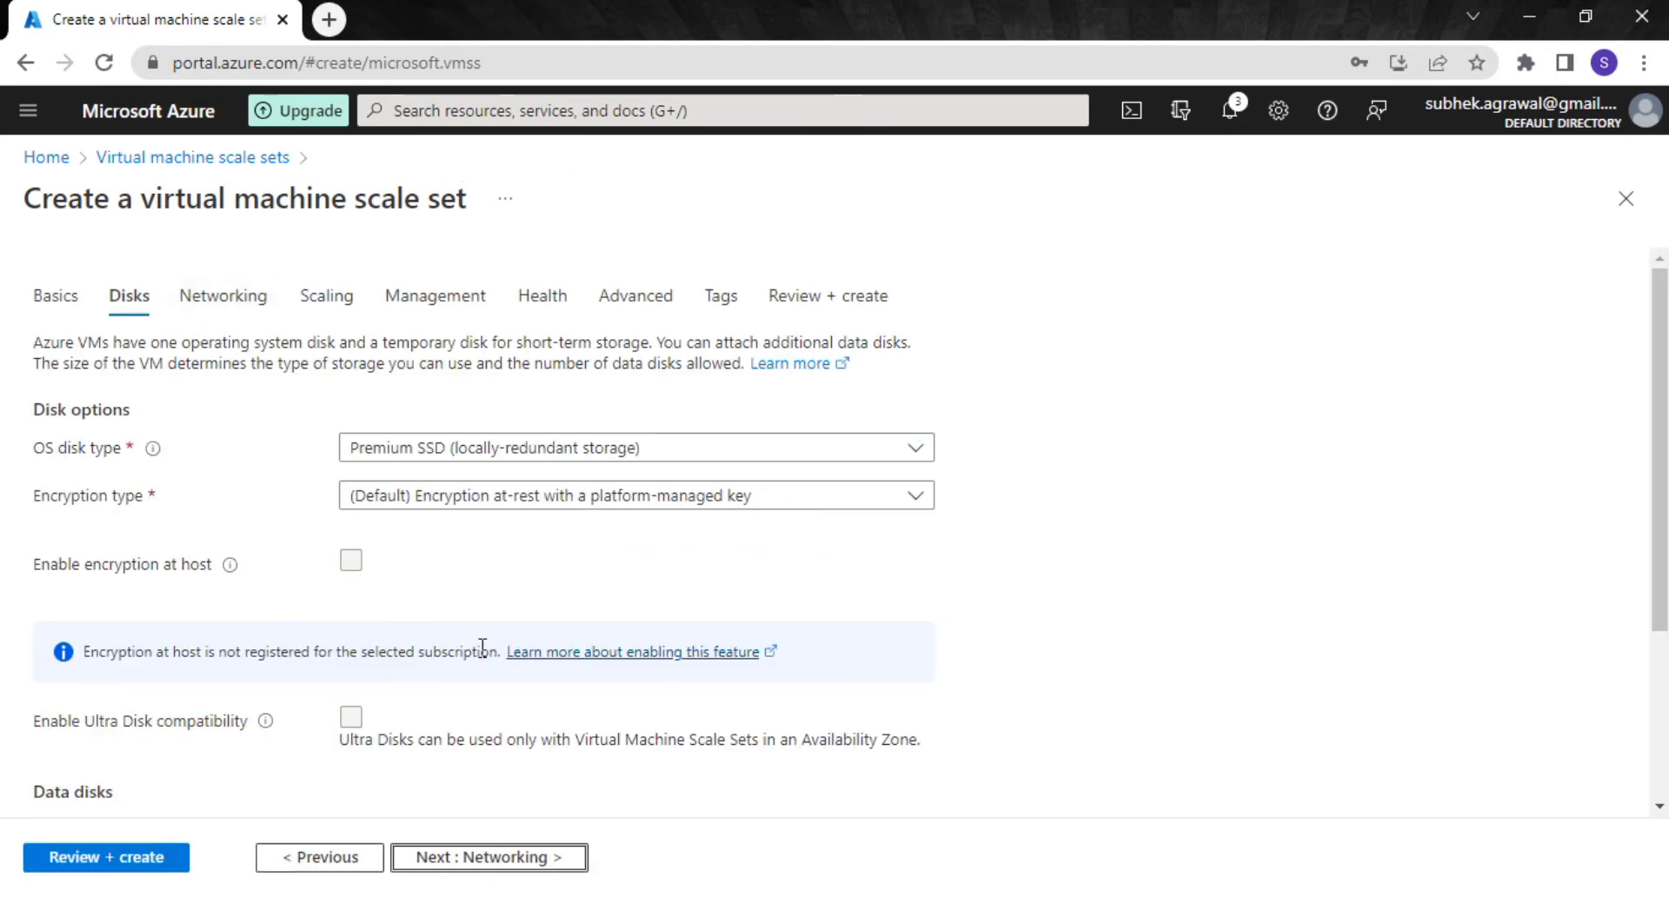
scroll(482, 649, "down", 3)
left_click(490, 863)
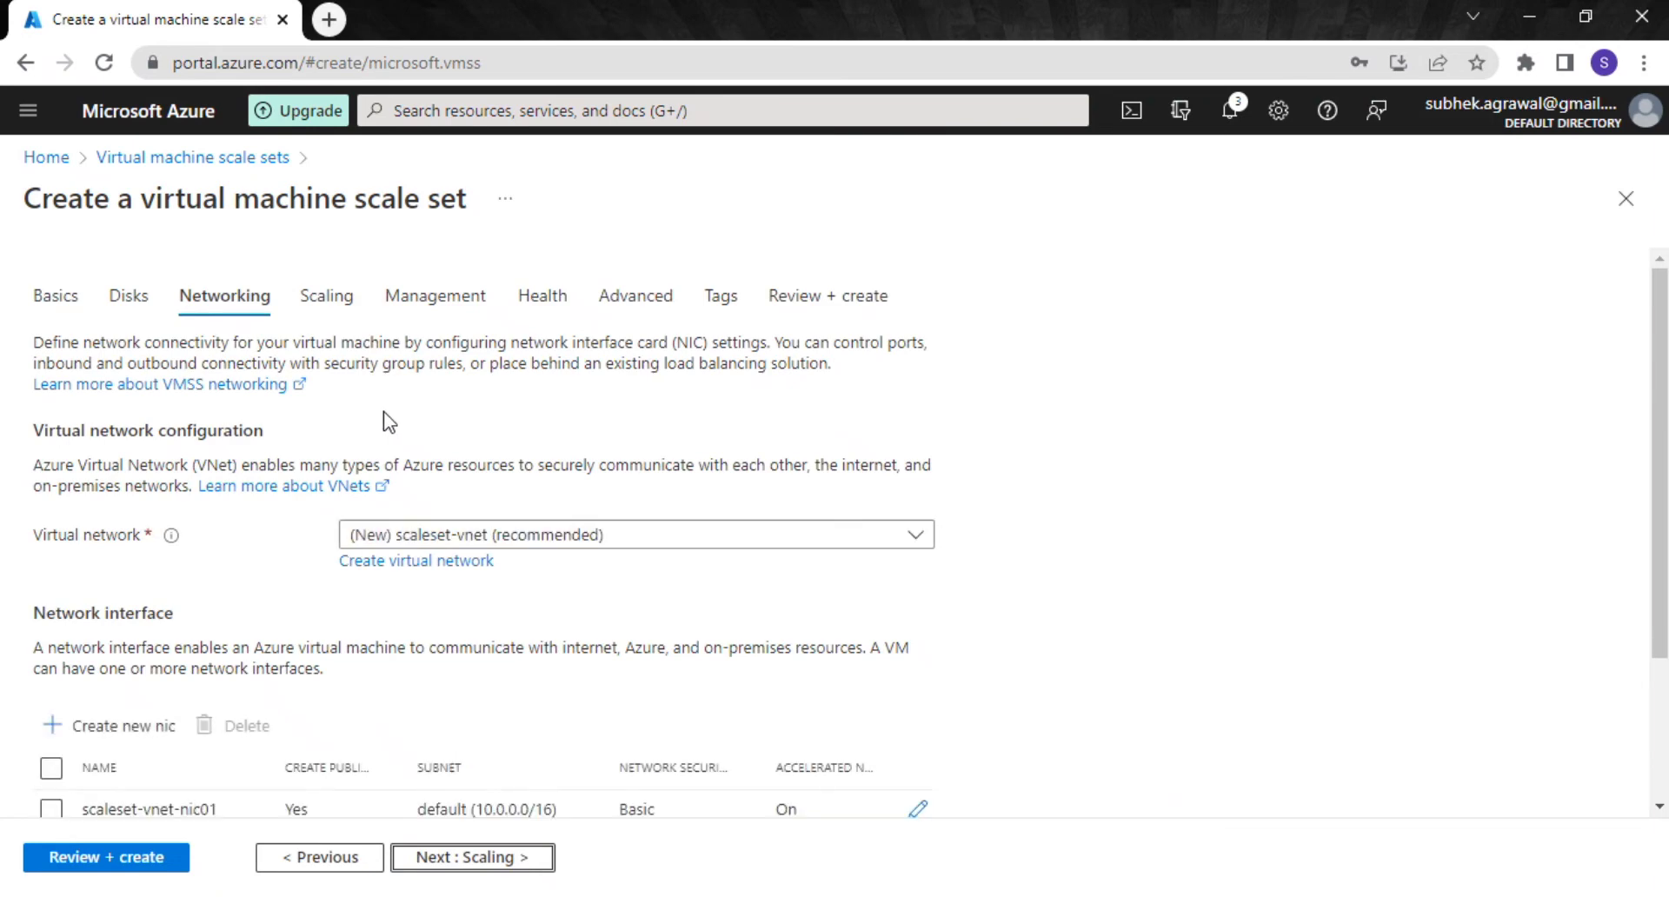
Open the scaleset-vnet-nic01 network interface for editing.
scroll(388, 422, "down", 1)
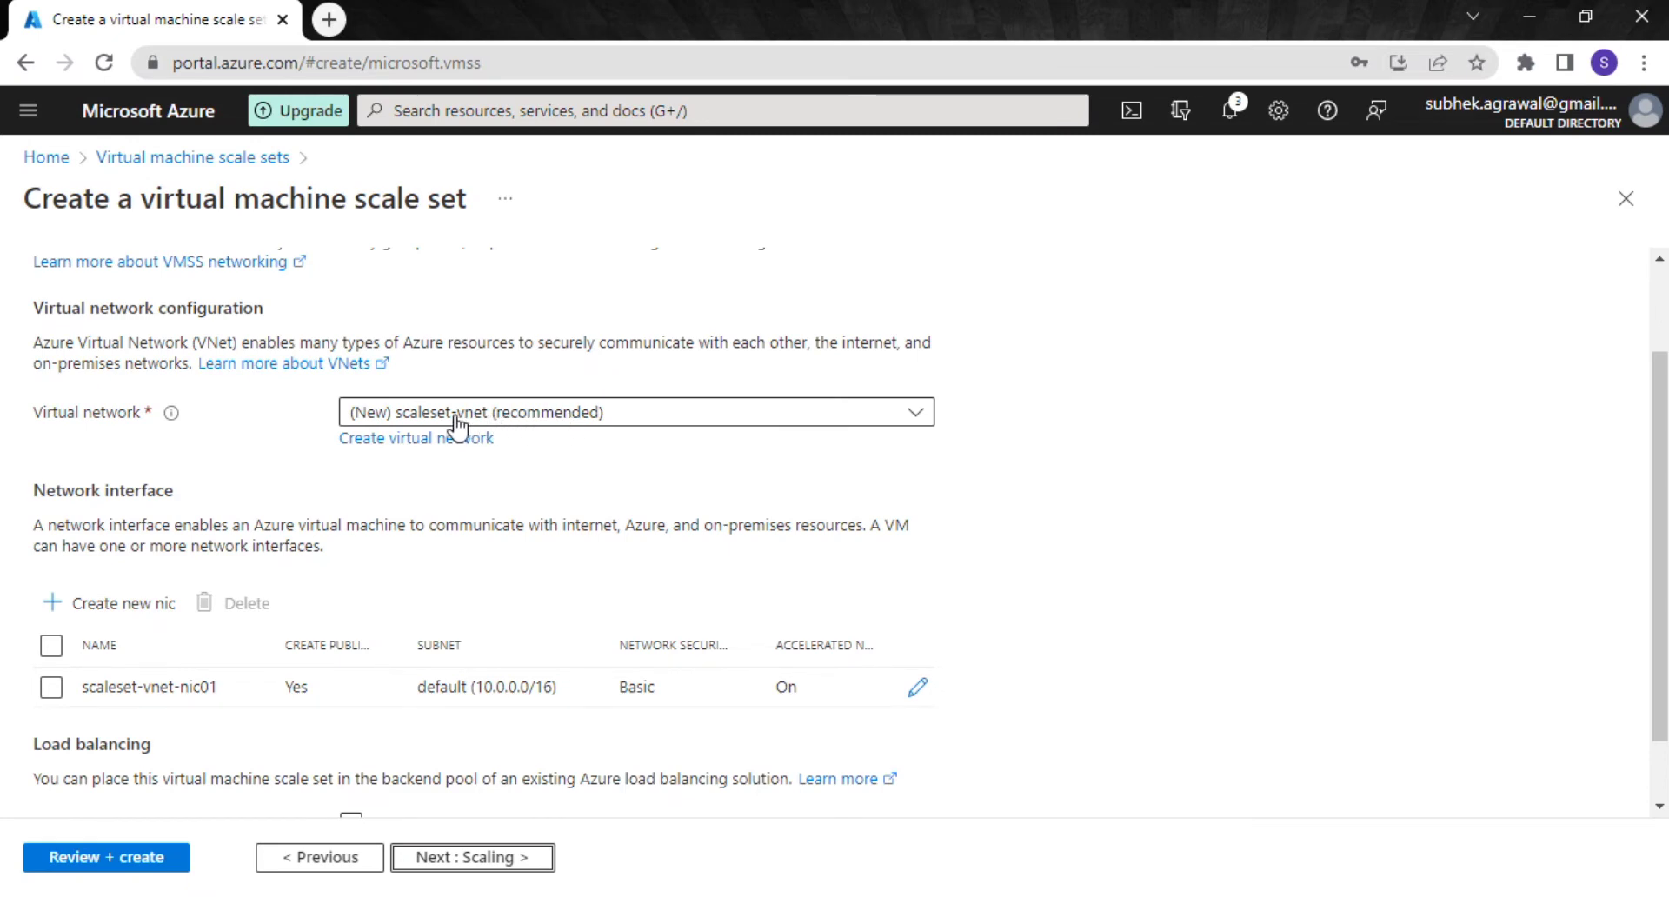
scroll(557, 500, "down", 1)
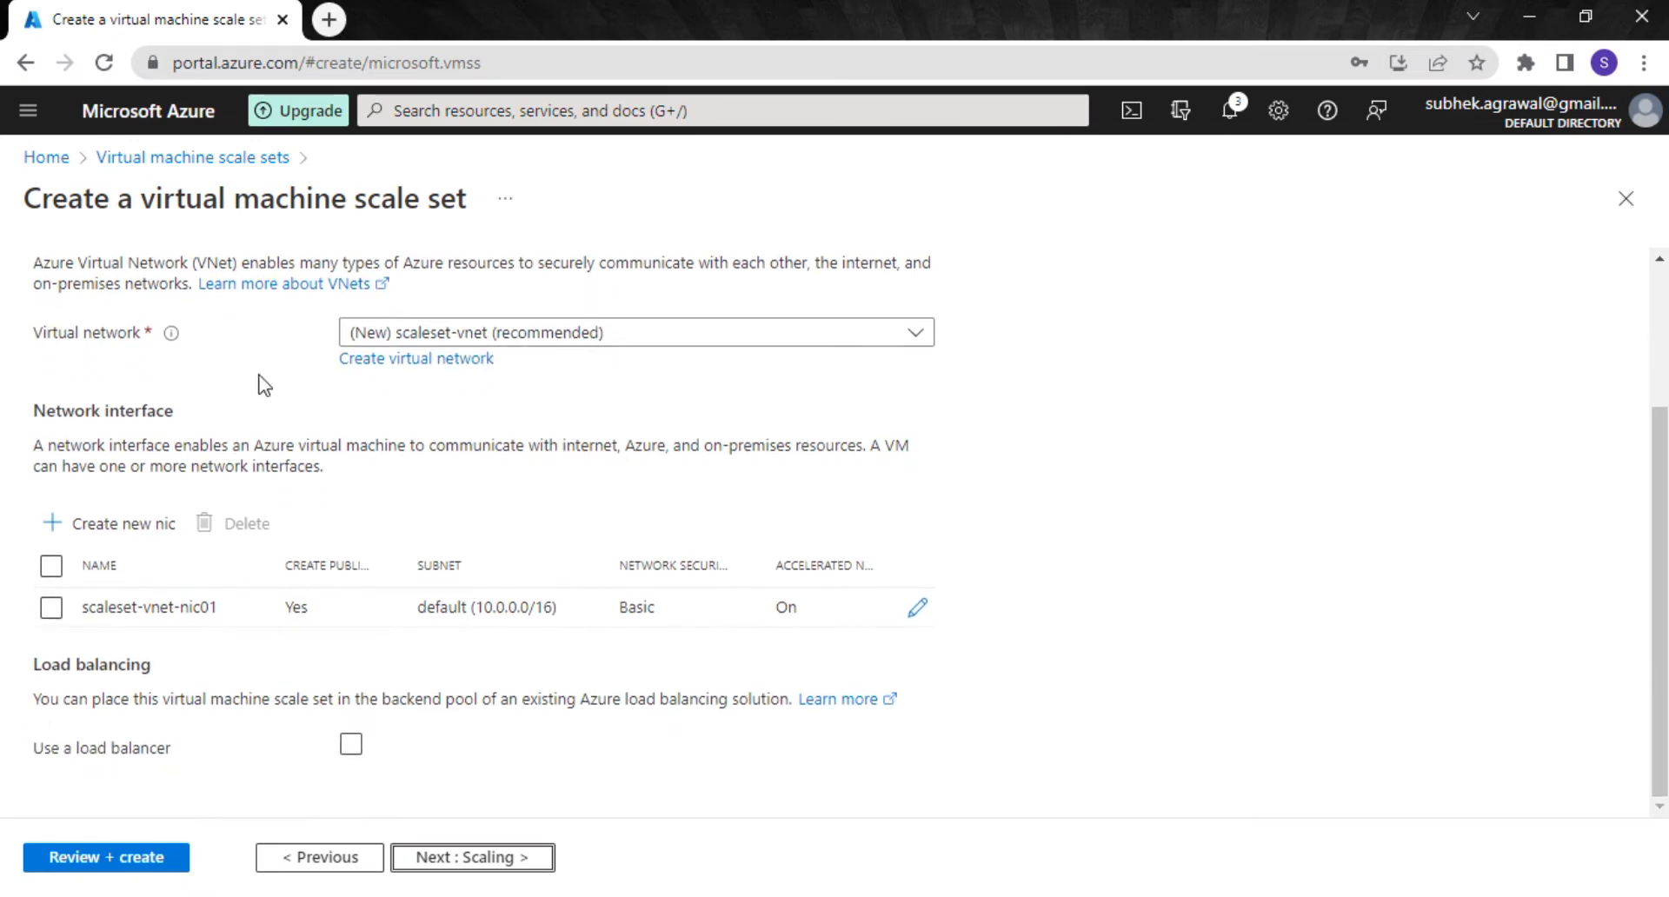
left_click(917, 606)
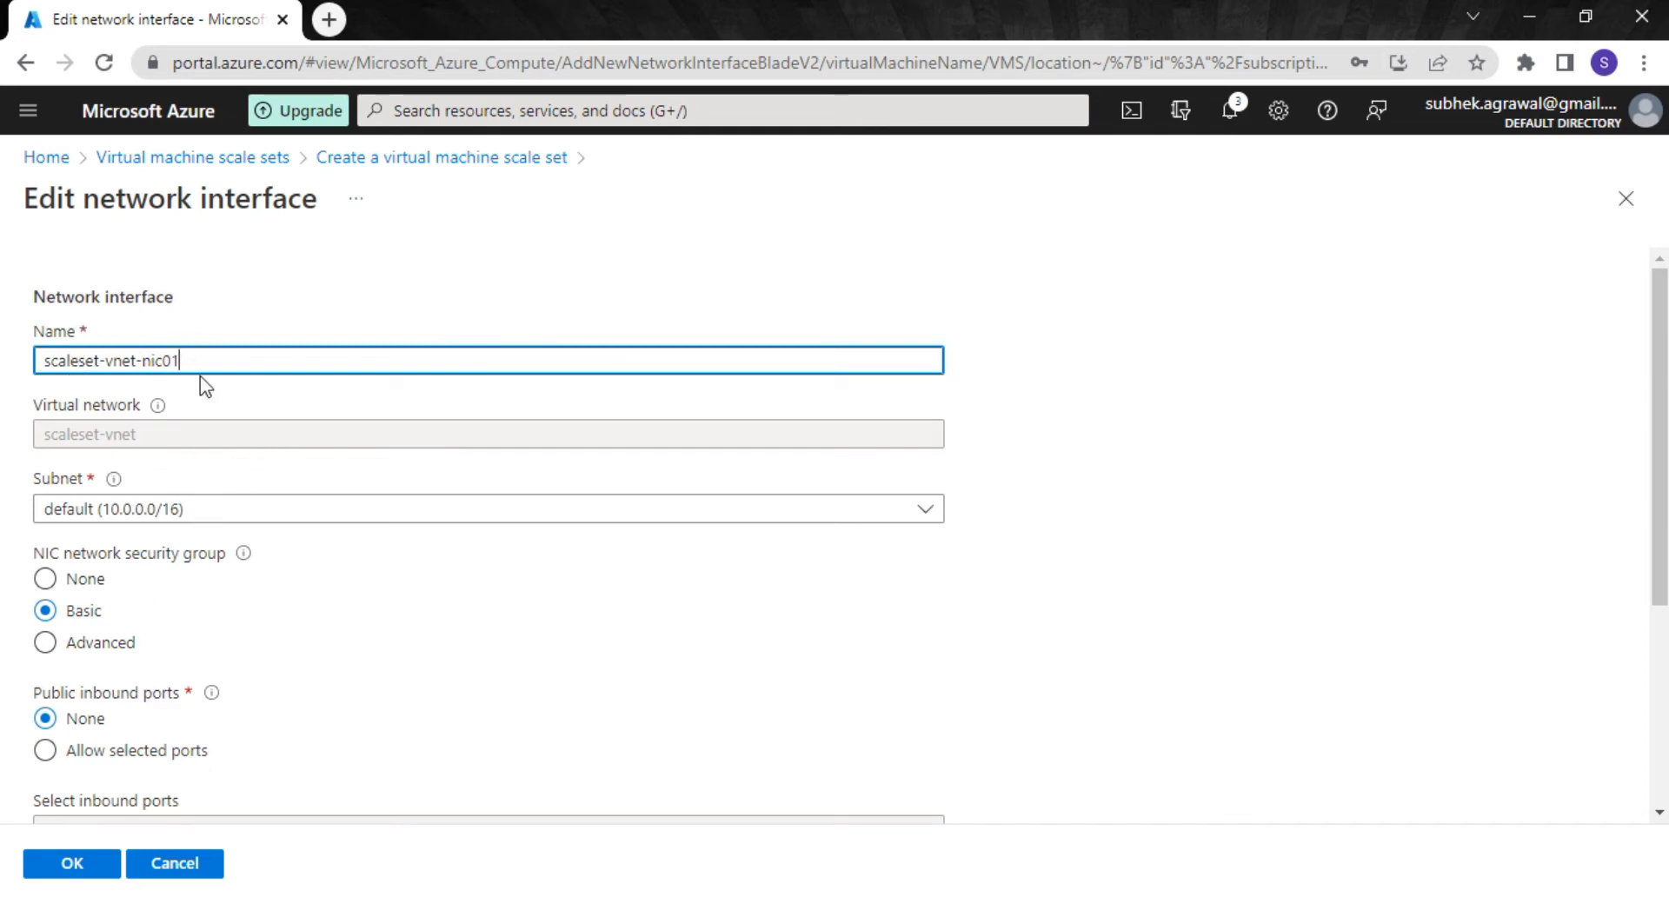
Allow RDP (3389) as a public inbound port on the network interface, and save the interface settings.
scroll(268, 510, "down", 1)
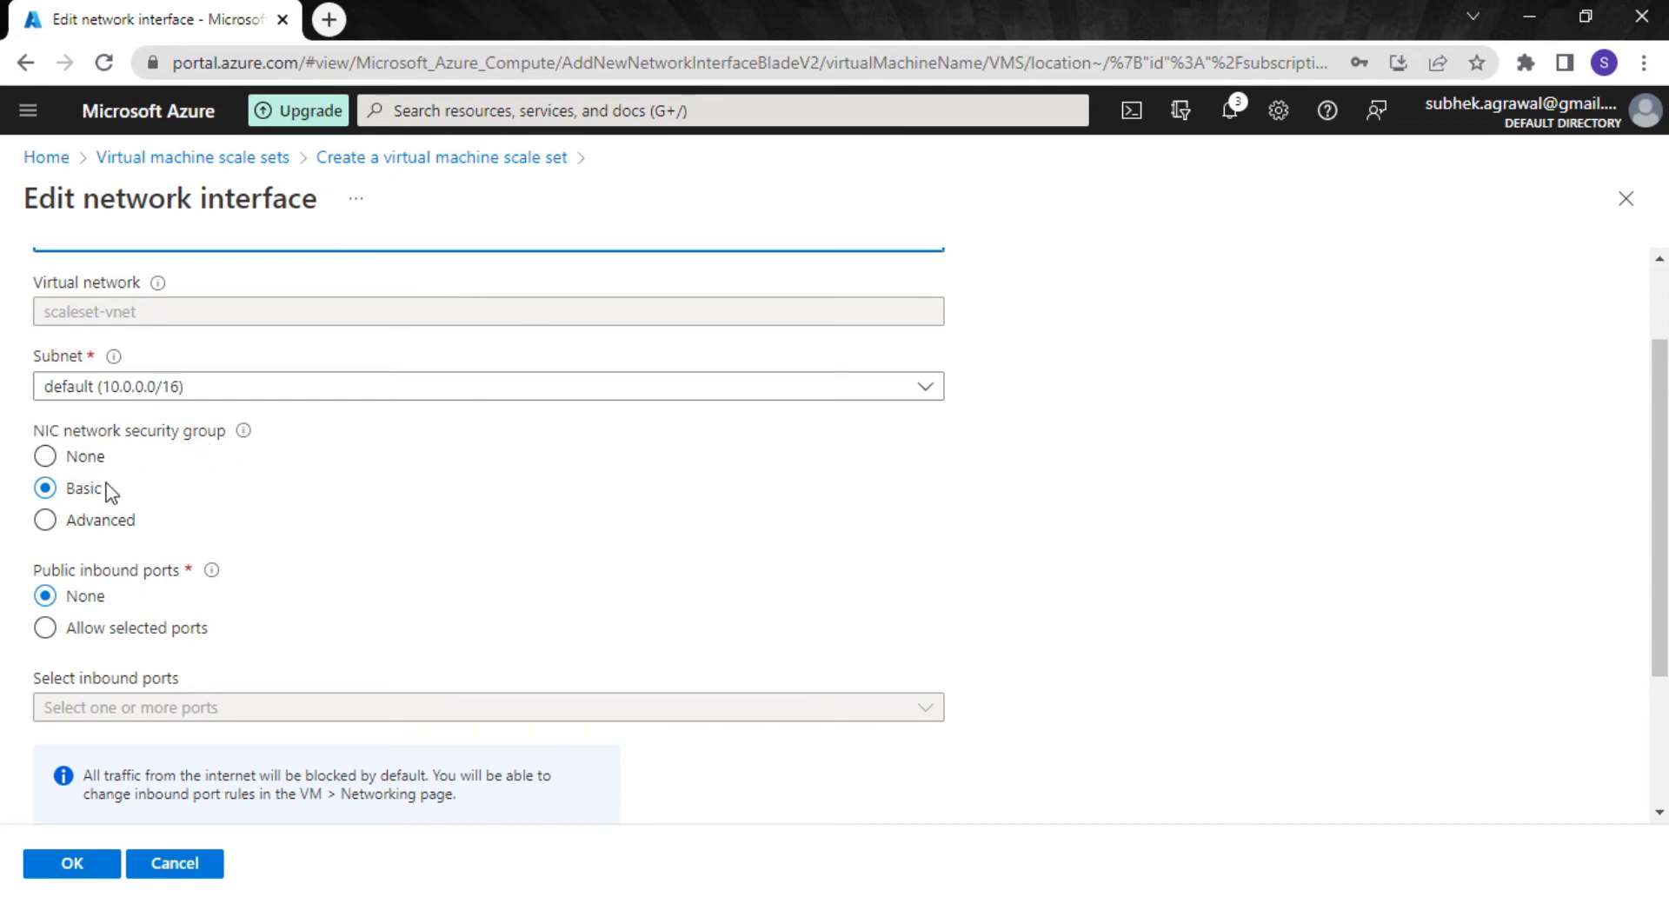
scroll(258, 533, "down", 3)
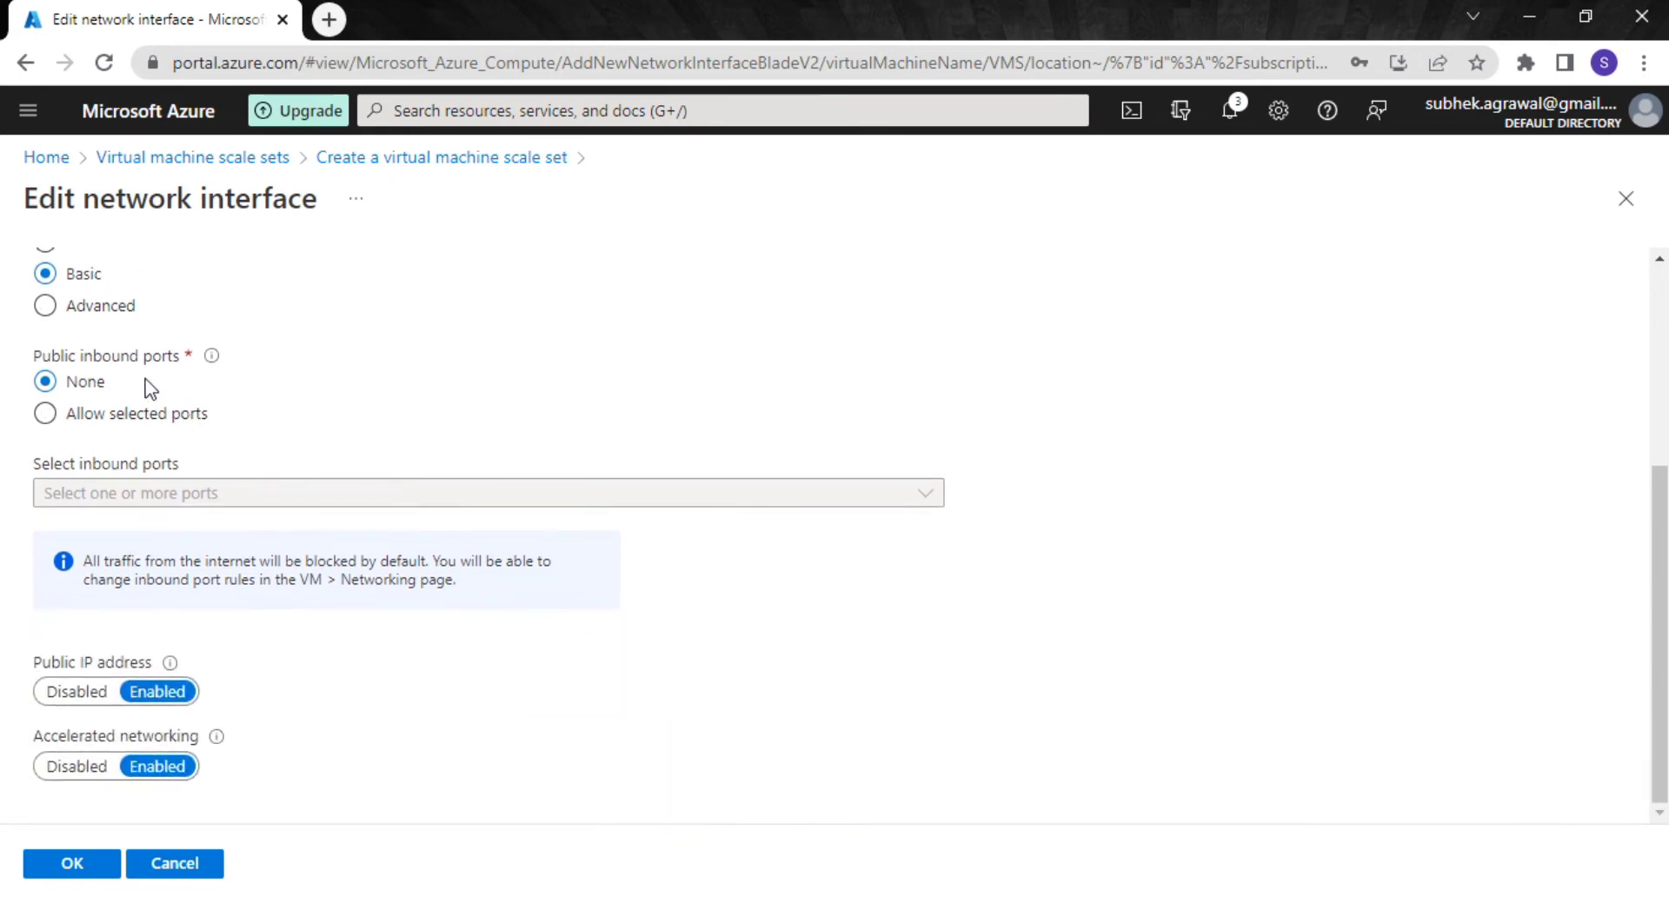
left_click(100, 415)
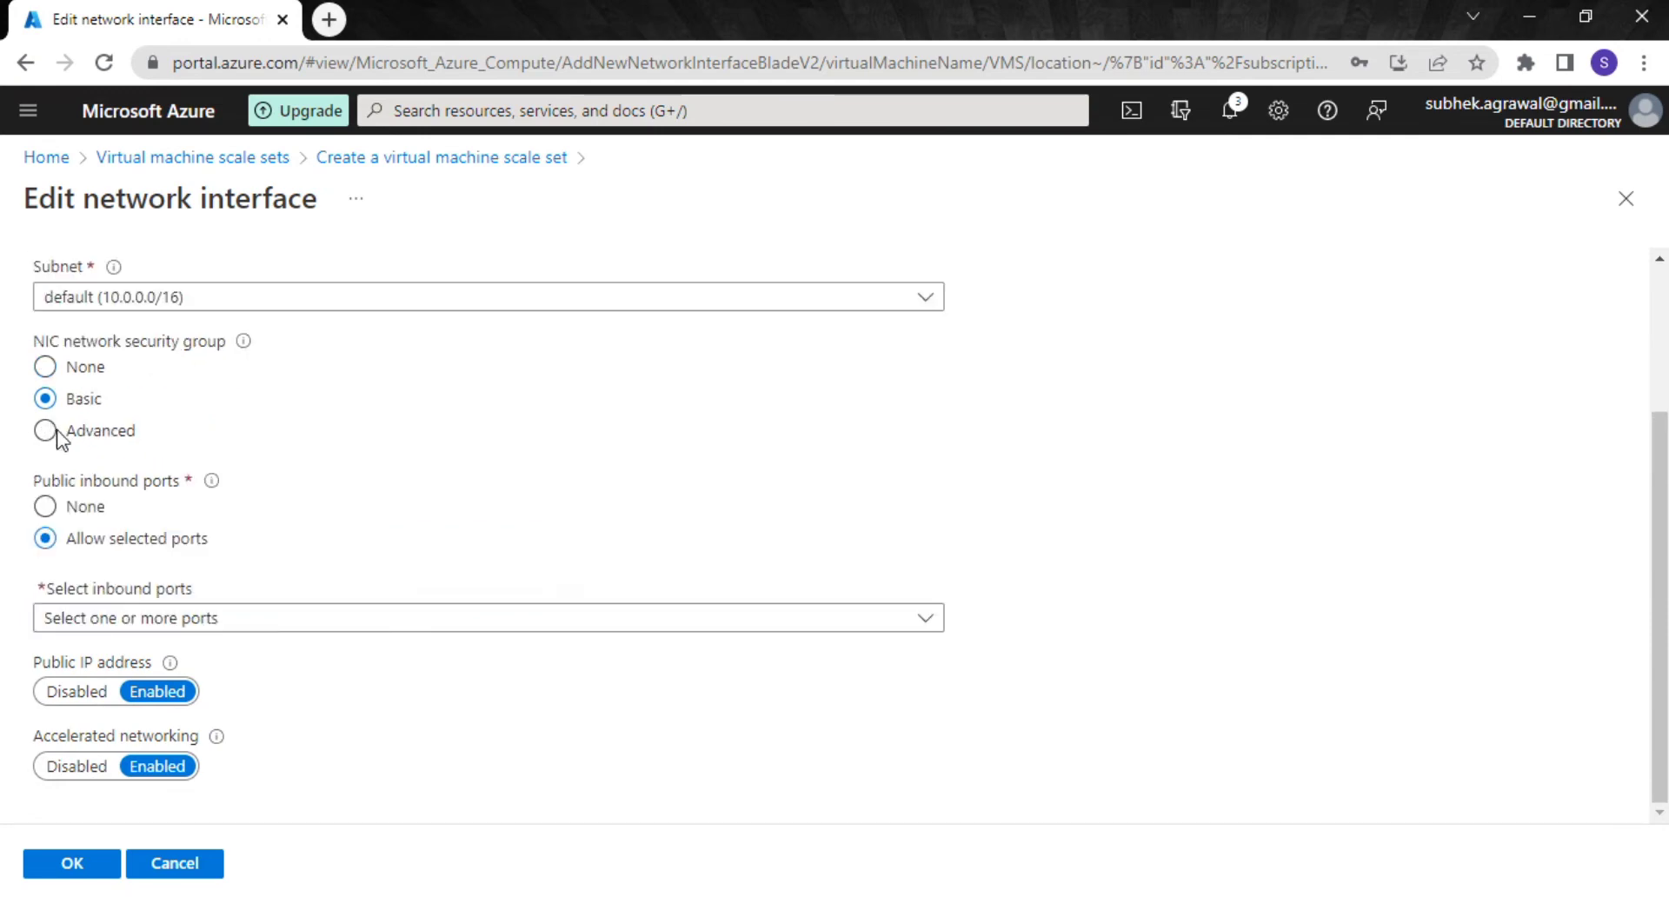
left_click(266, 613)
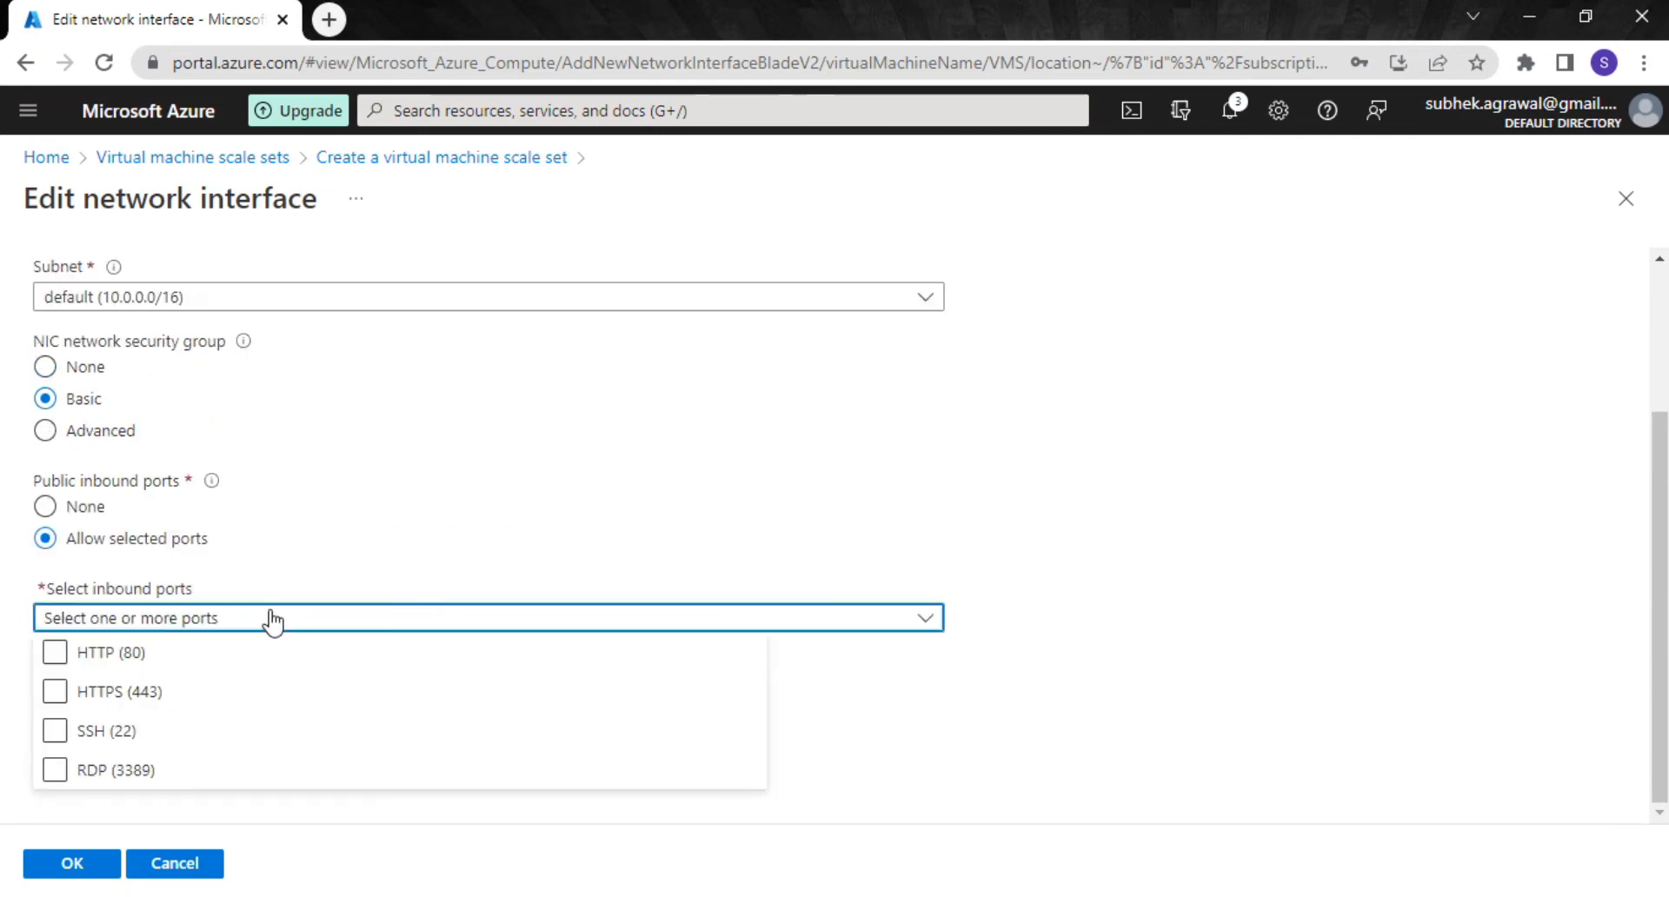
left_click(57, 774)
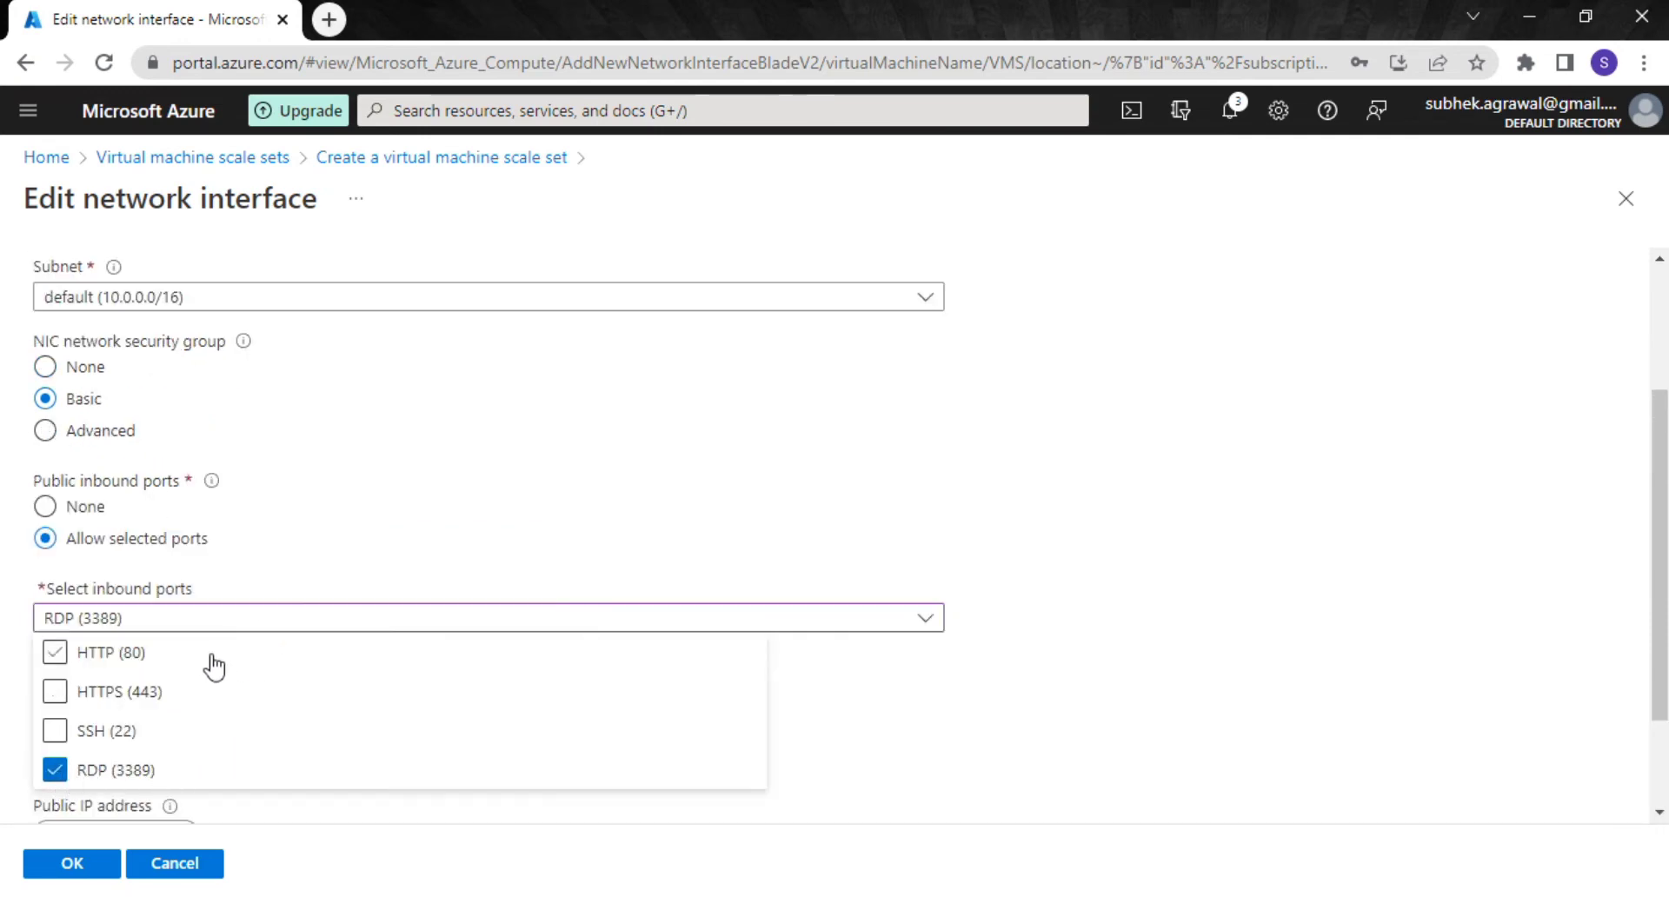
left_click(1034, 499)
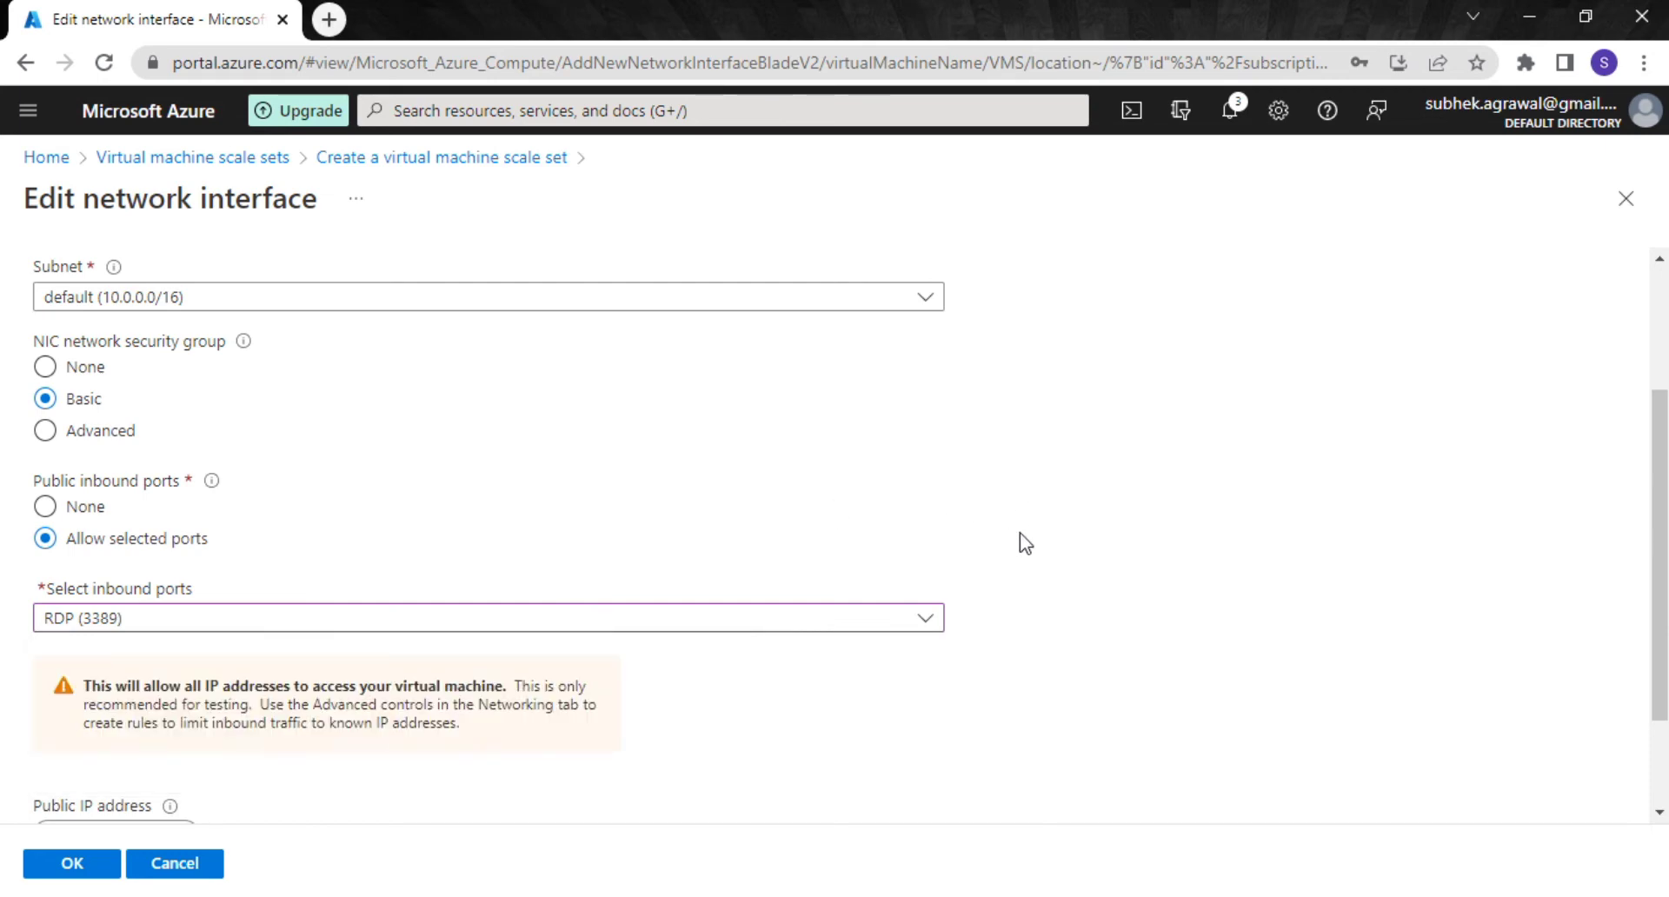
scroll(1022, 539, "down", 2)
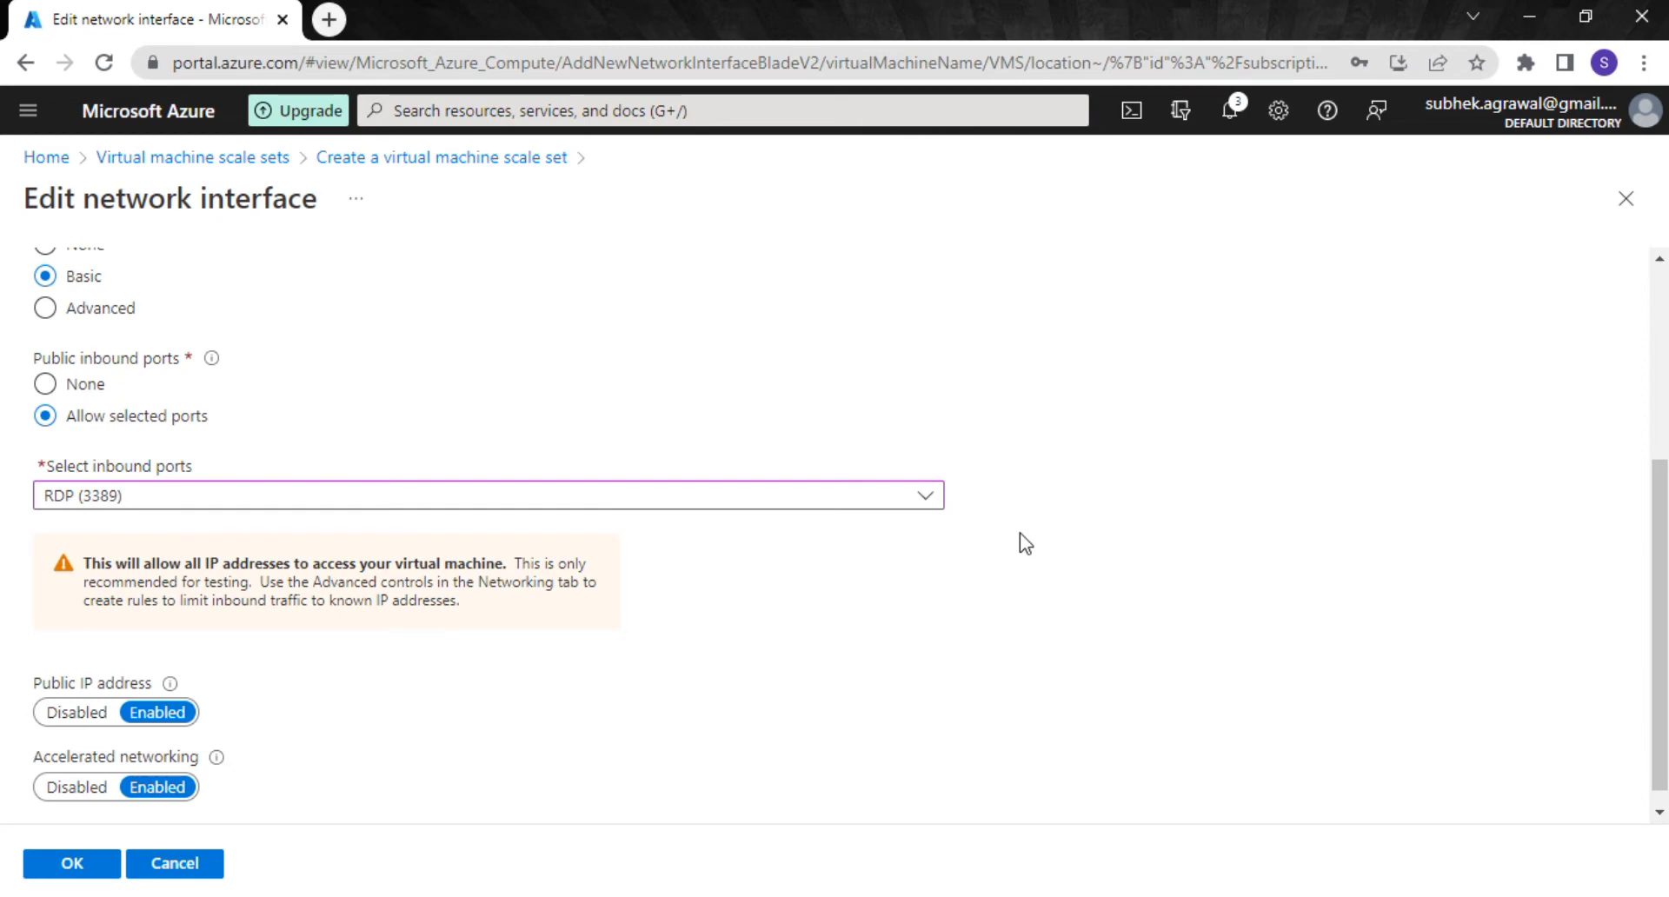
scroll(972, 565, "down", 1)
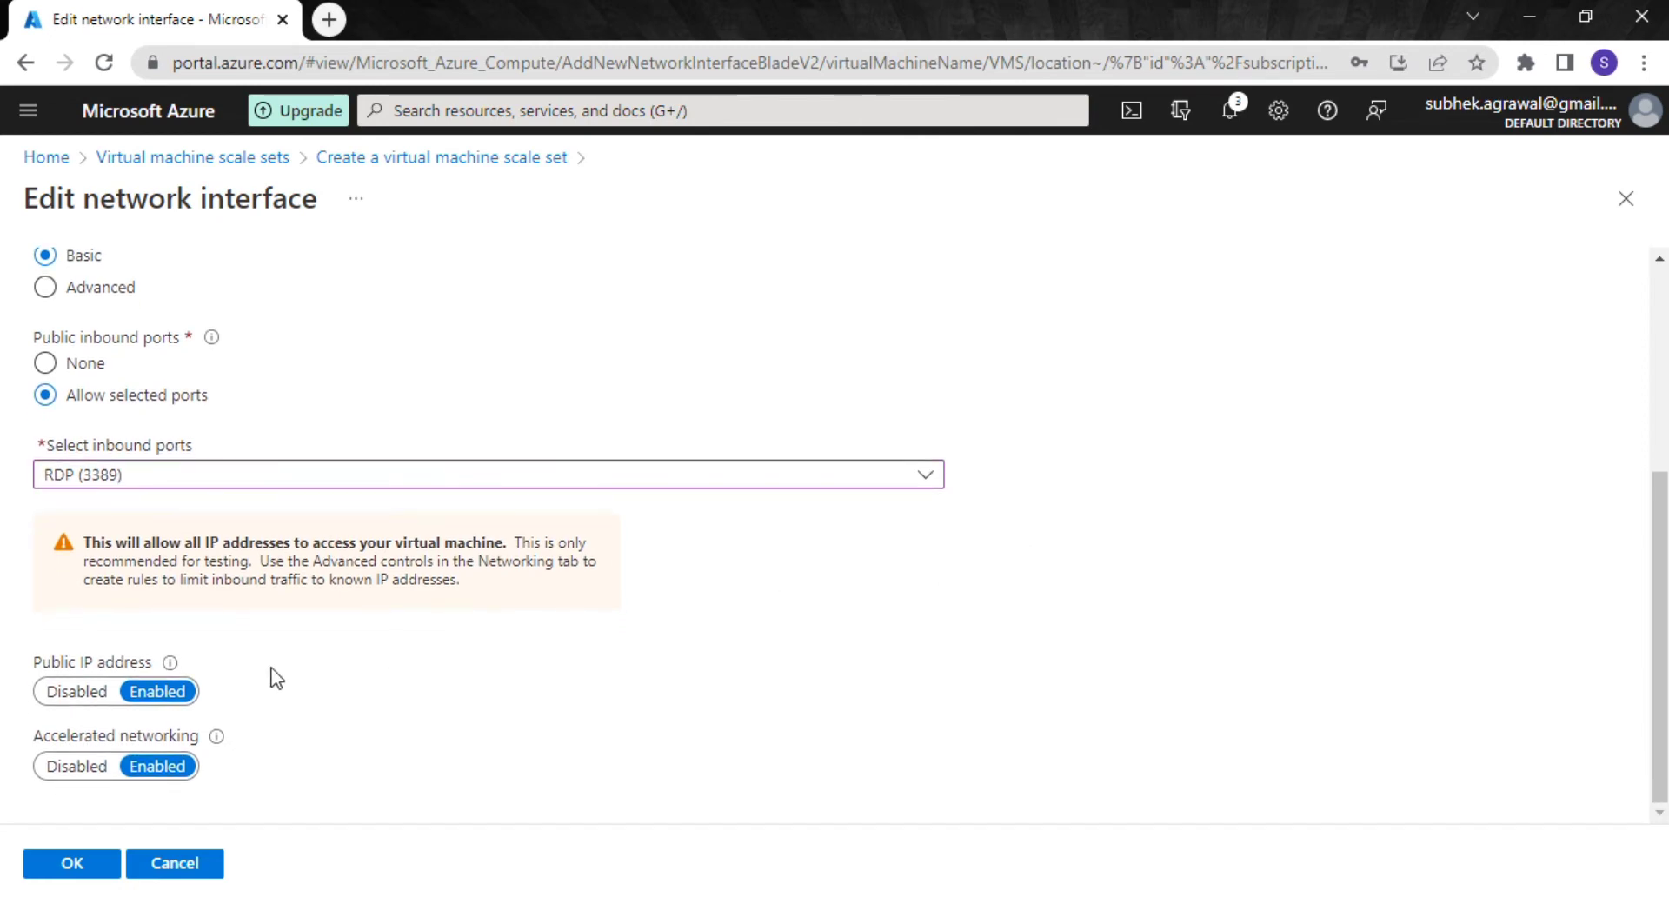
mouse_move(163, 675)
left_click(74, 863)
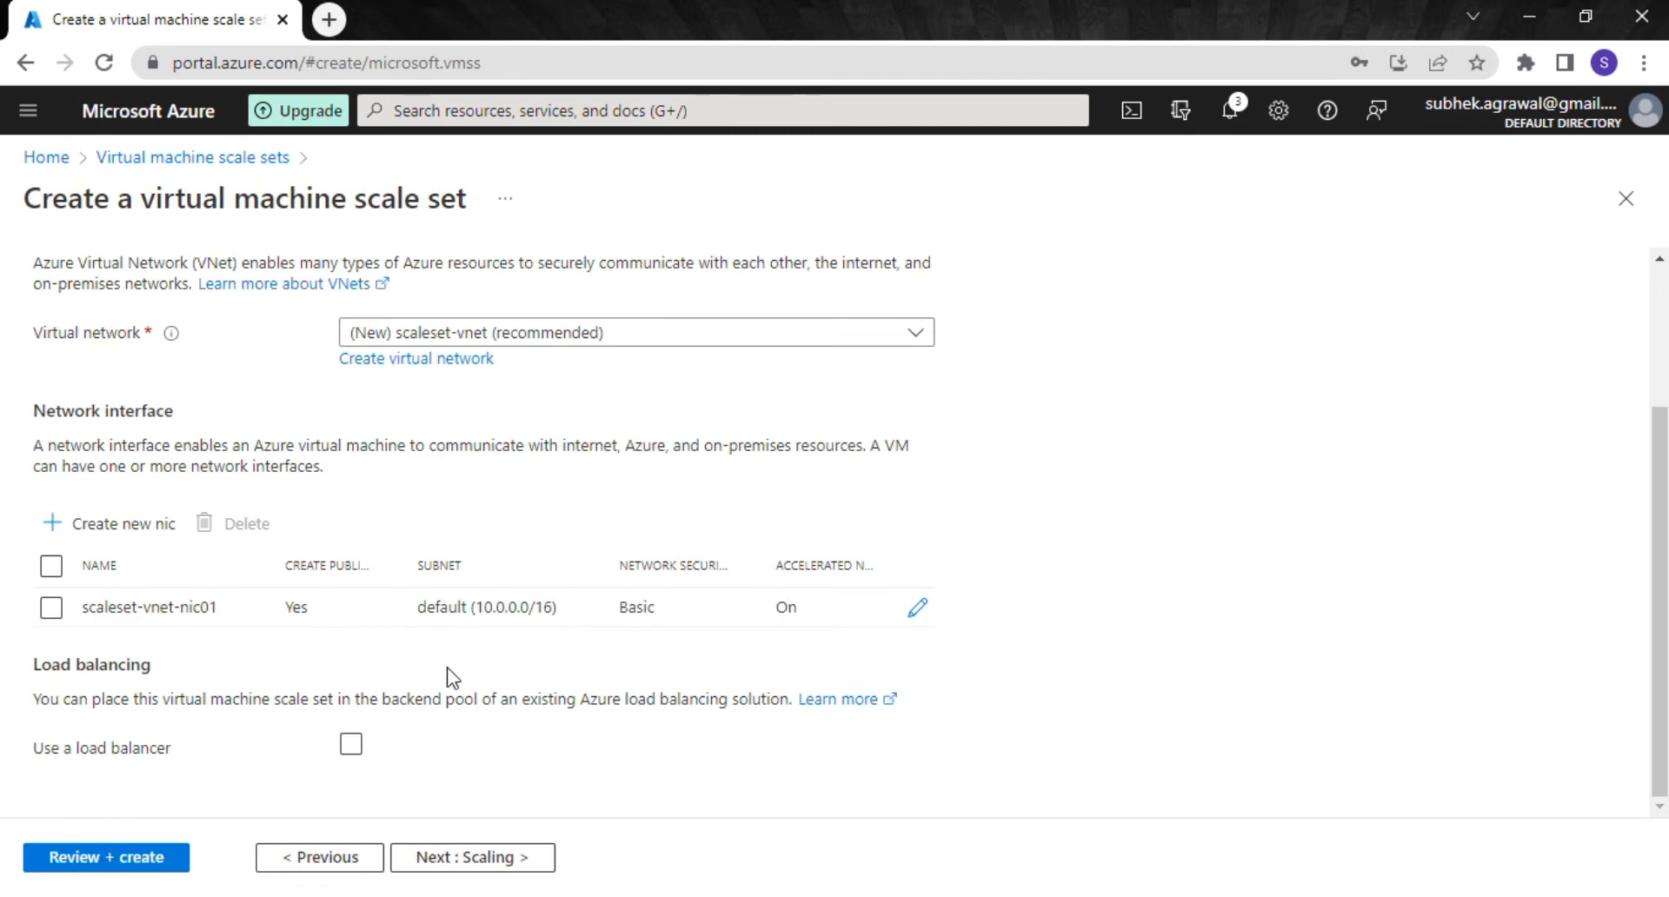
Turn on the load balancer option to examine its settings, and turn it off again.
left_click(87, 749)
left_click(355, 749)
left_click(352, 749)
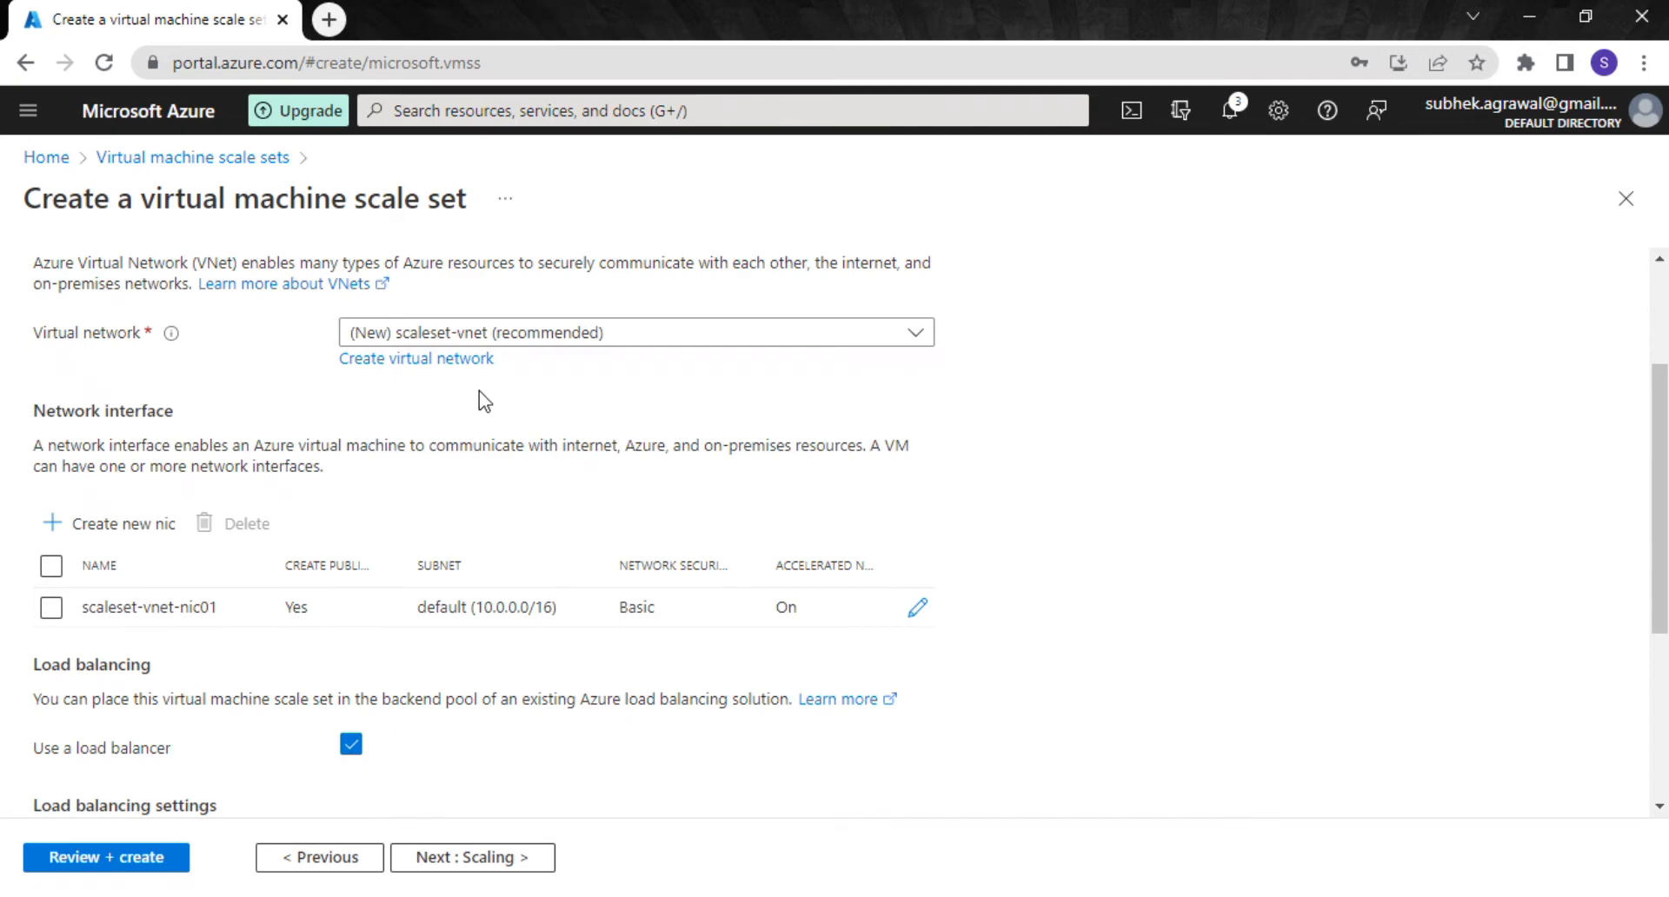
scroll(473, 426, "down", 3)
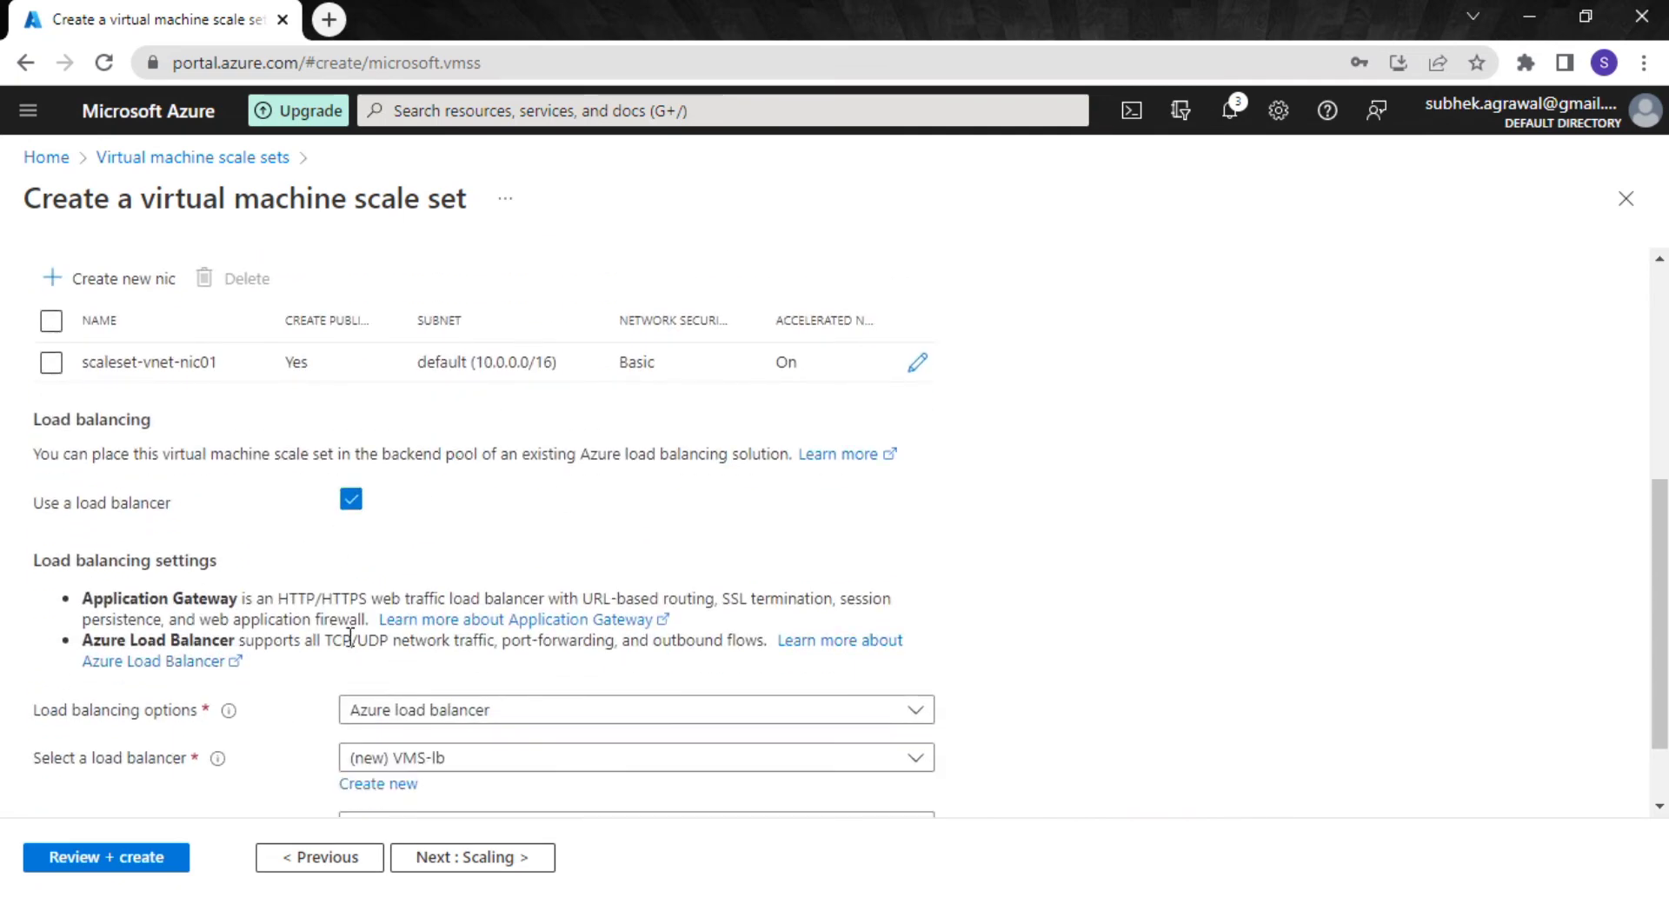
scroll(414, 591, "down", 1)
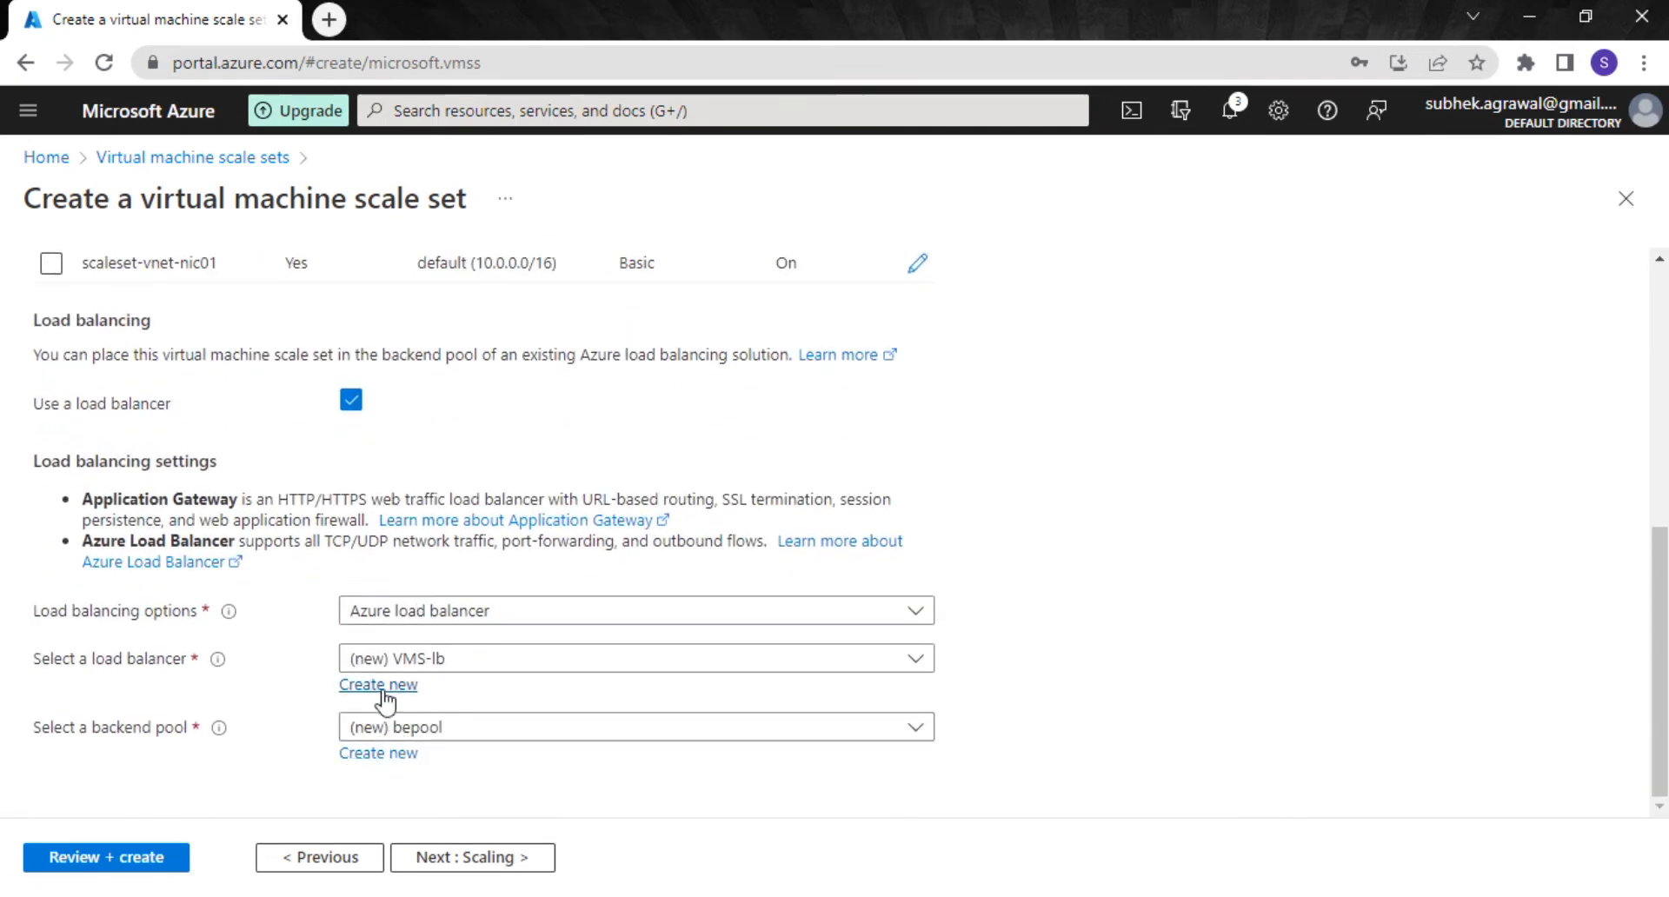
scroll(357, 674, "up", 1)
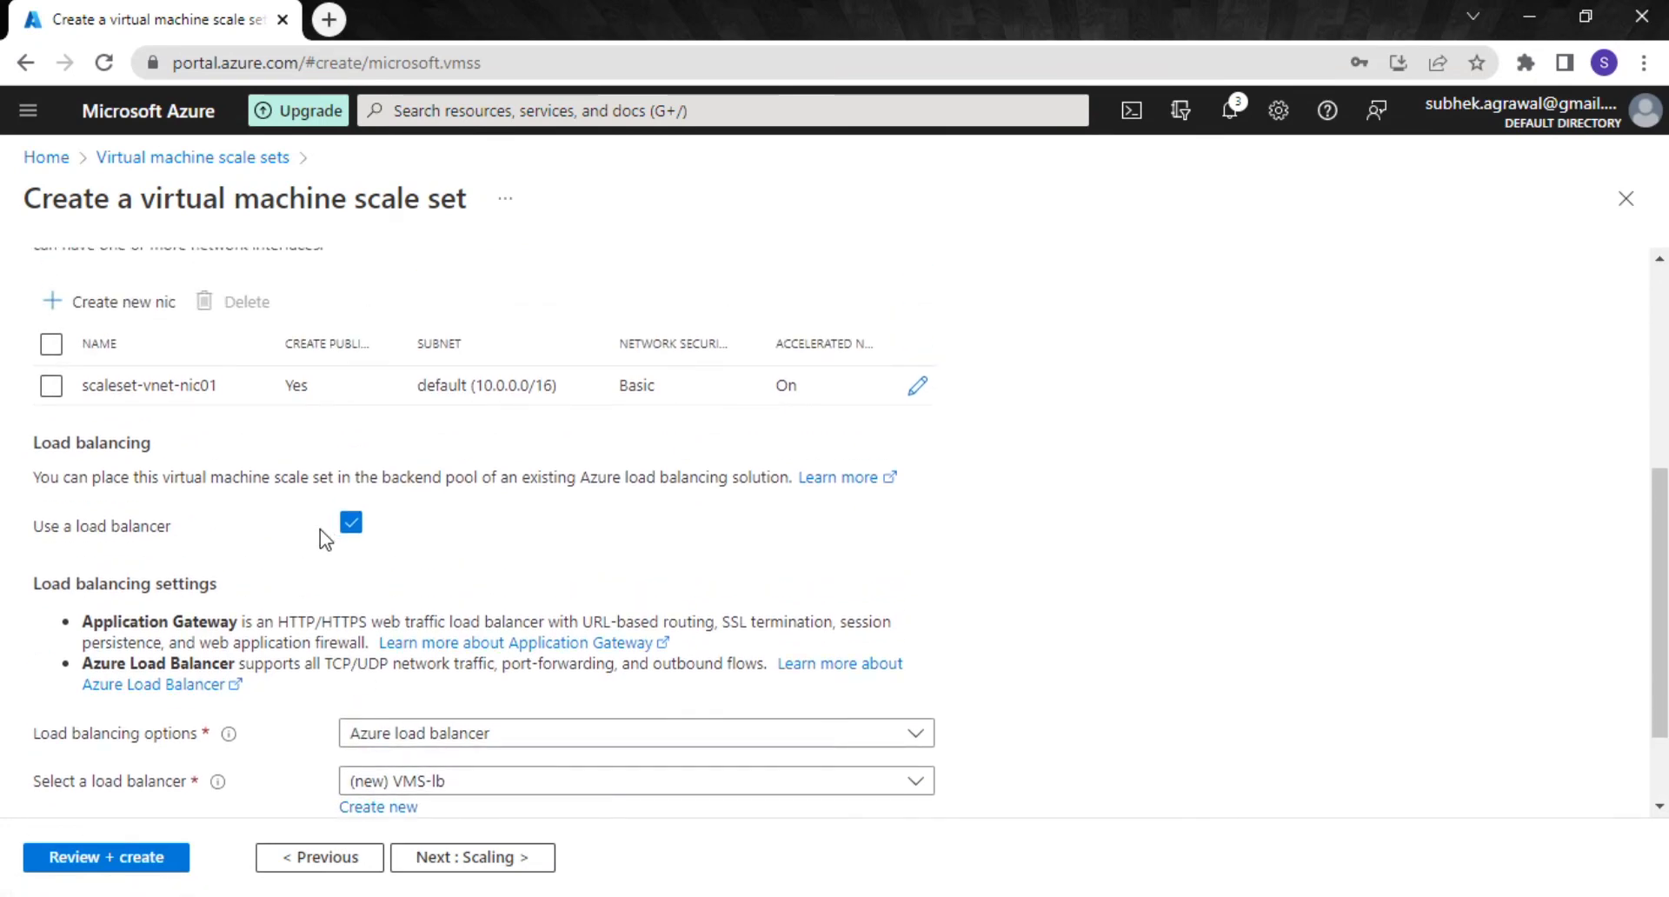
left_click(351, 524)
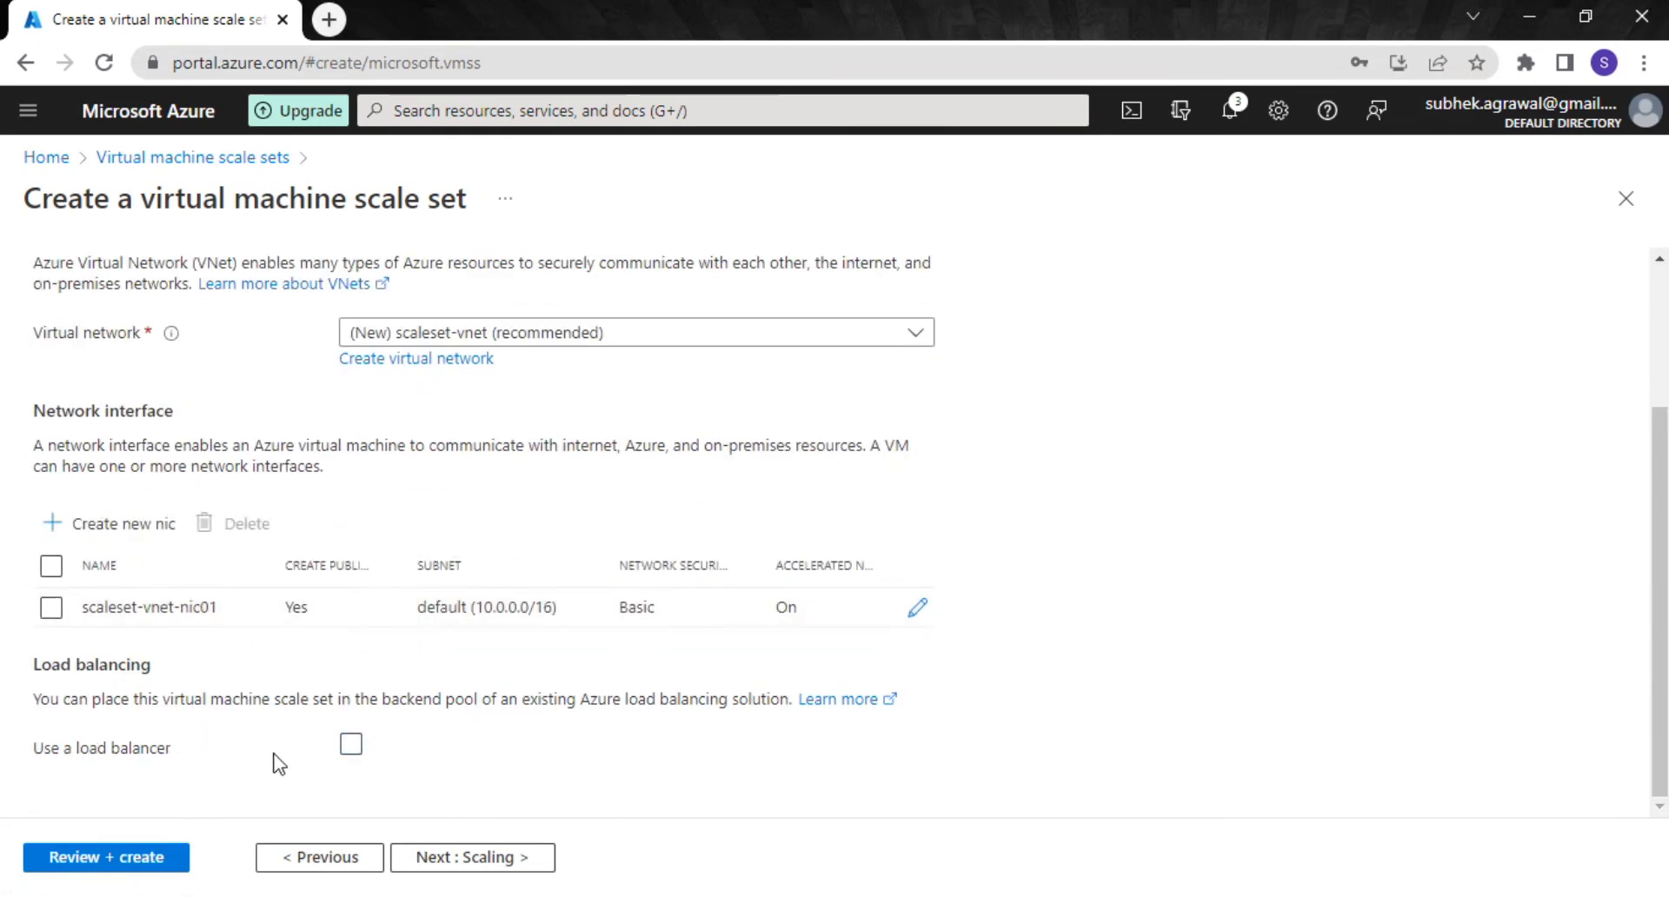
Continue to the scaling settings, set the initial instance count to 1 and choose the Custom scaling policy.
left_click(452, 861)
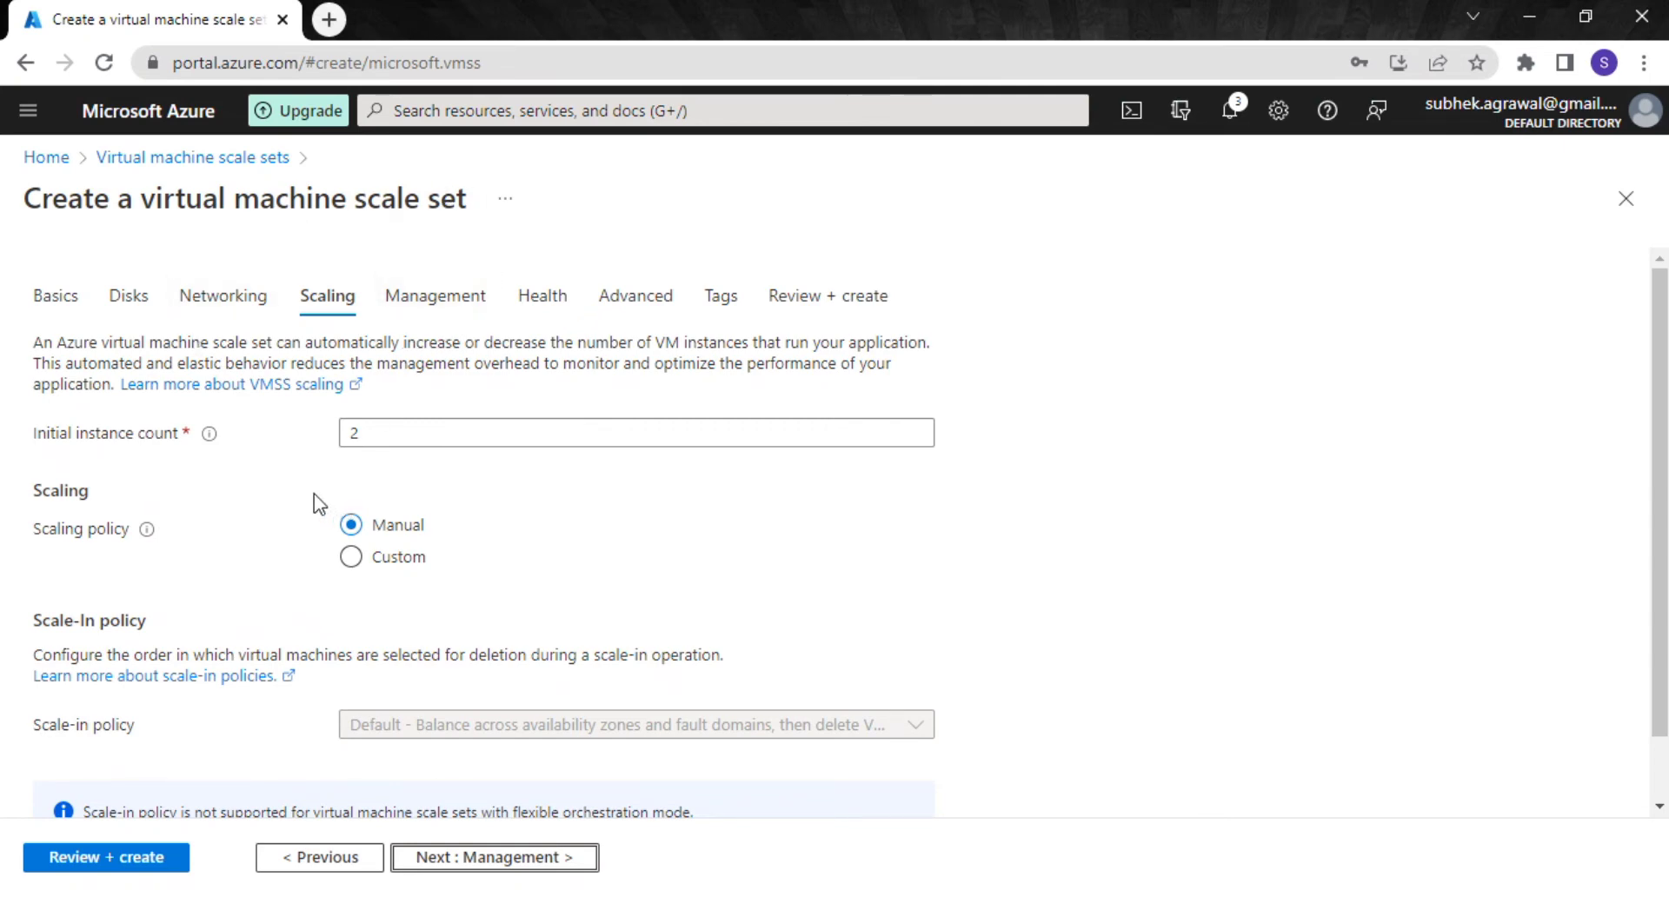
left_click_drag(372, 432, 323, 444)
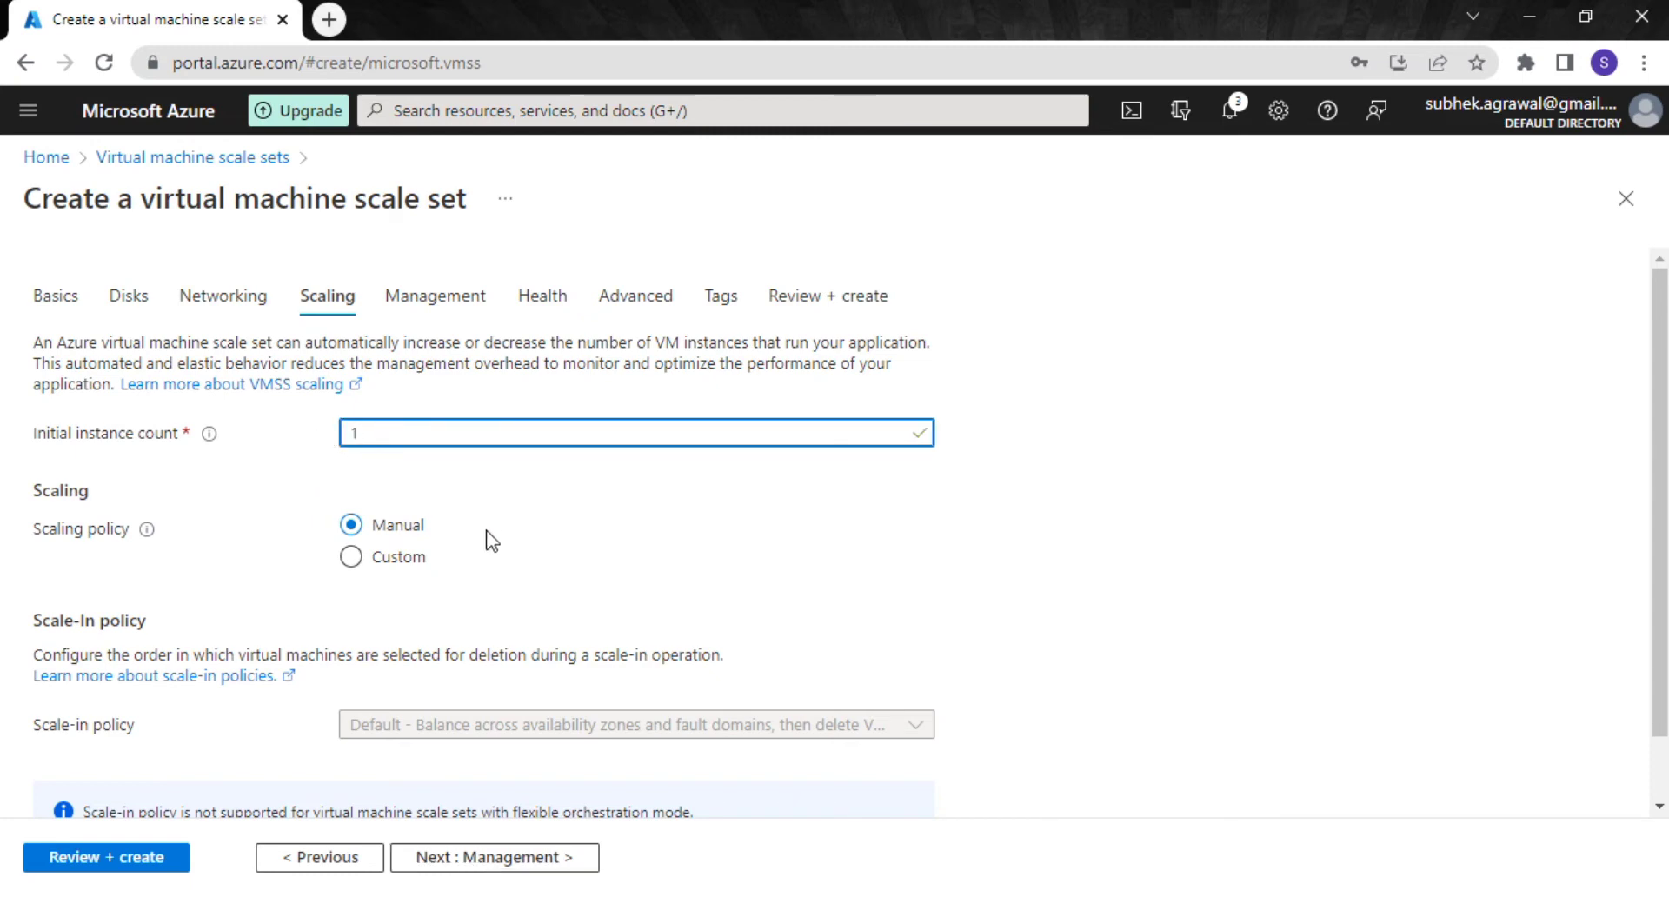
scroll(493, 540, "down", 1)
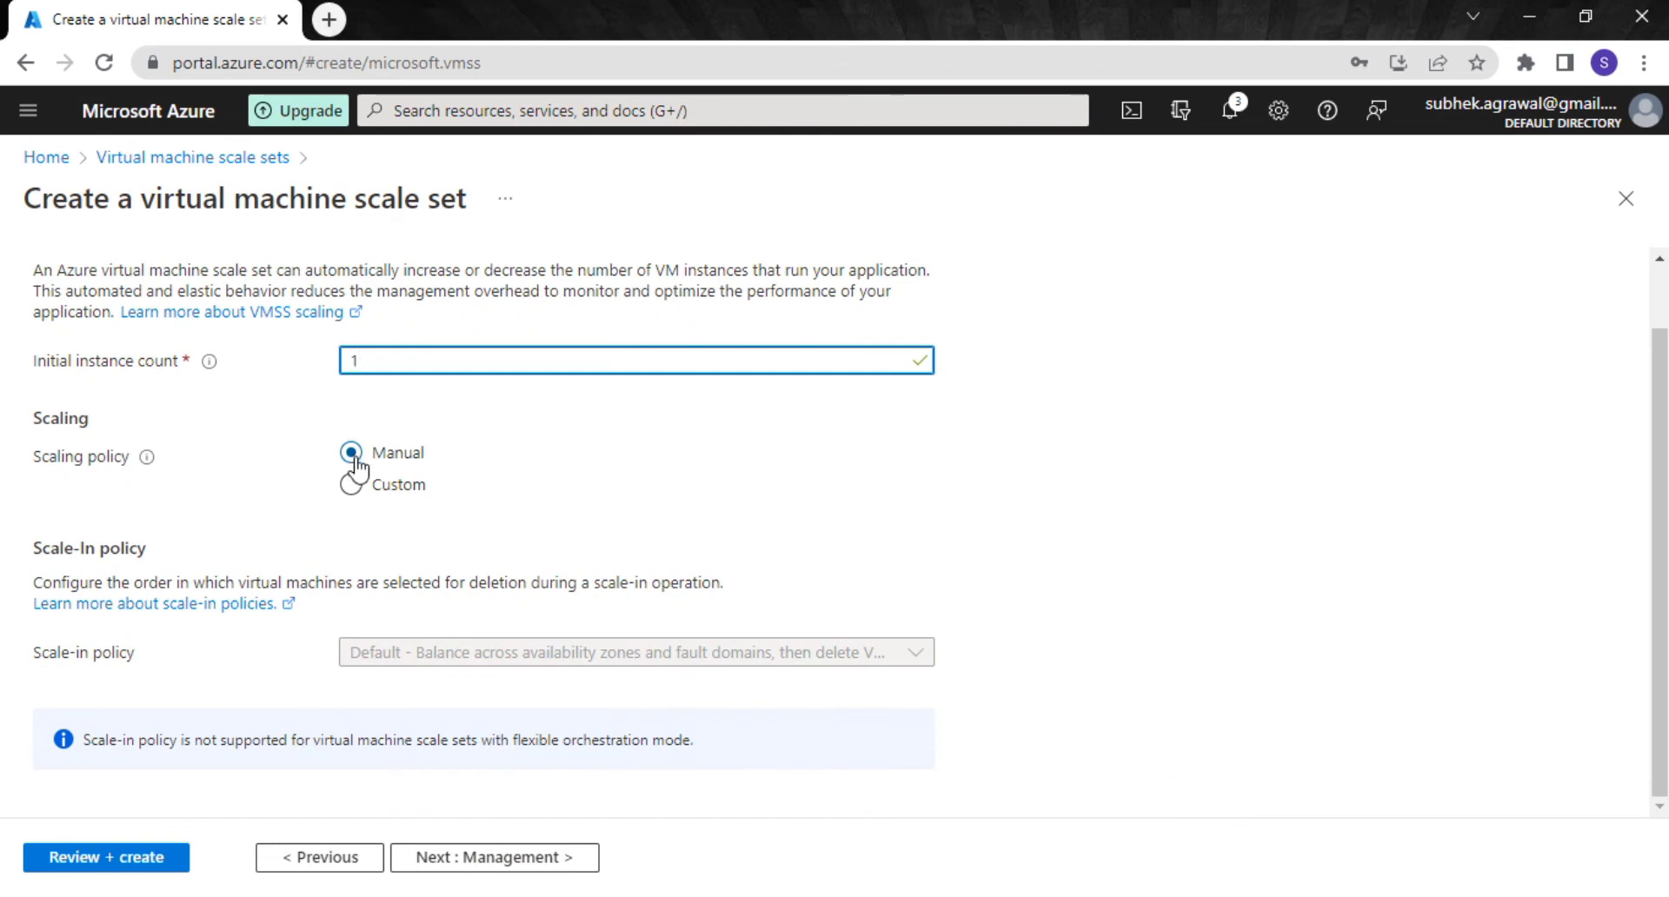
left_click(352, 487)
Set the maximum number of instances for autoscaling to 2.
scroll(322, 521, "down", 1)
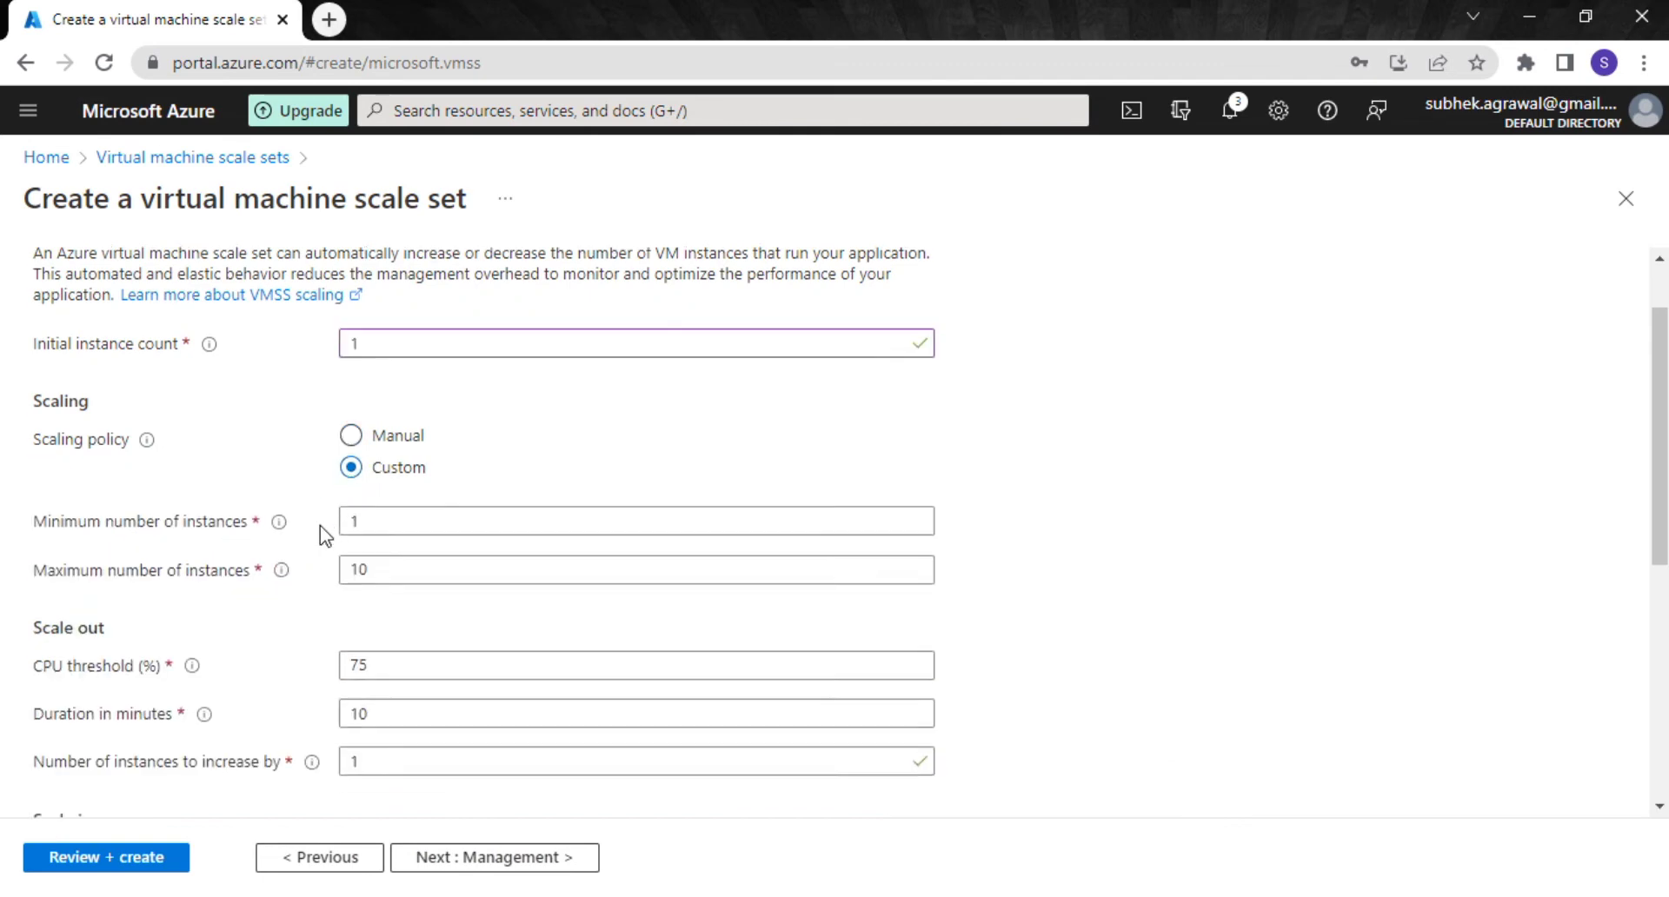
scroll(320, 525, "down", 1)
mouse_move(285, 423)
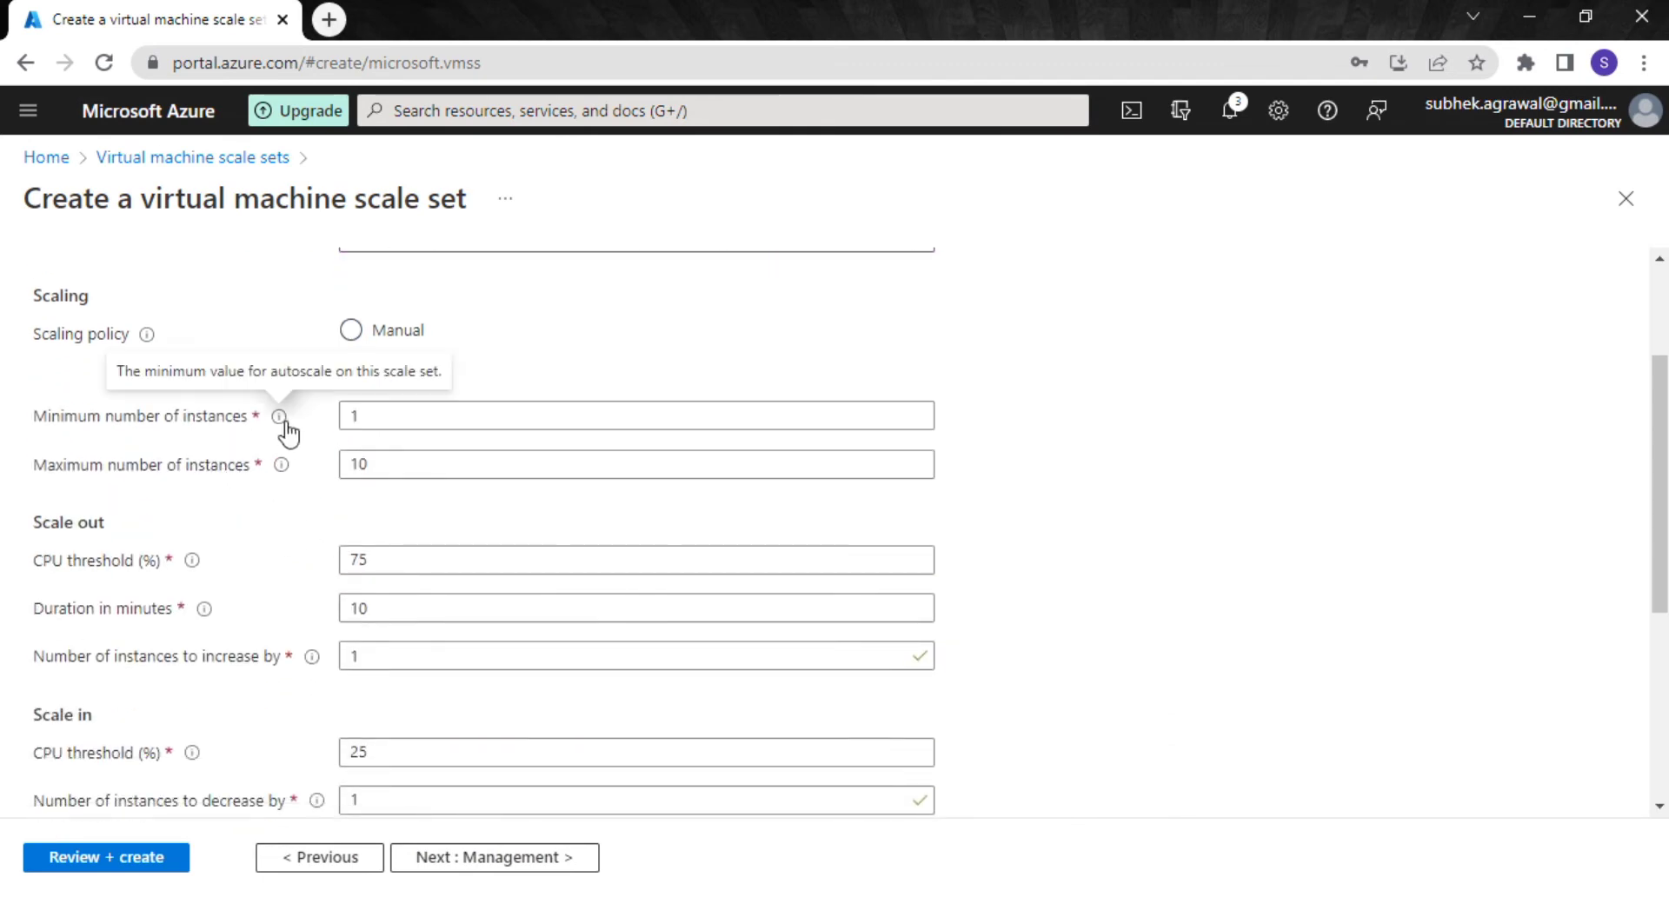
double_click(386, 465)
type("2")
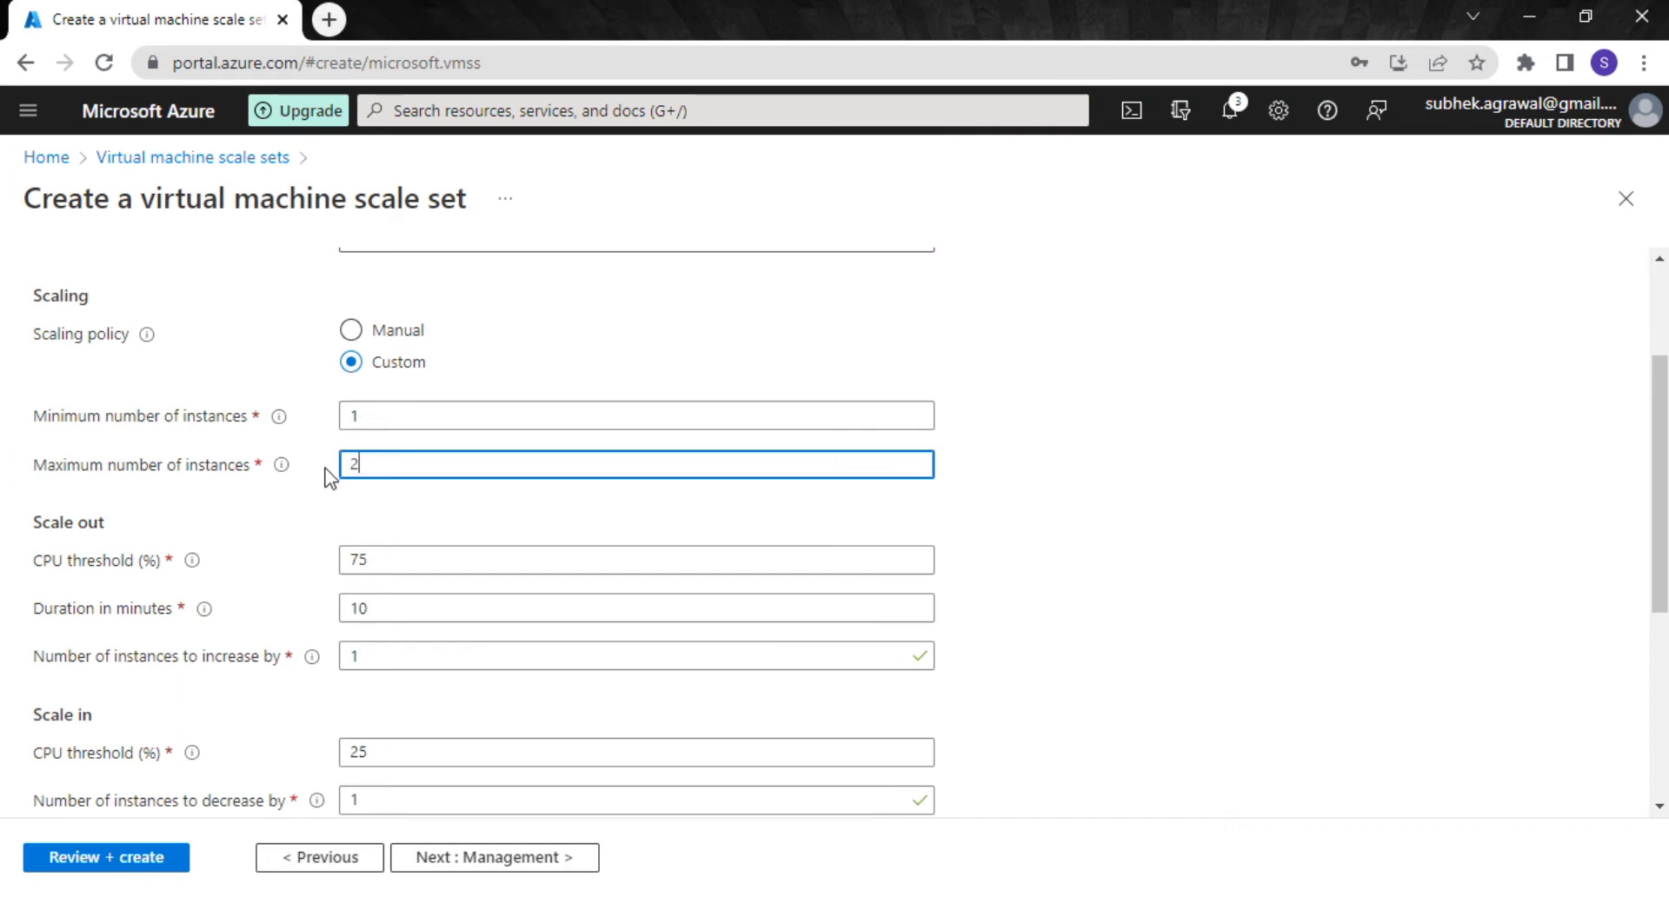
Try a scale-out increase of 2 instances, and return the value to 1.
scroll(266, 546, "down", 2)
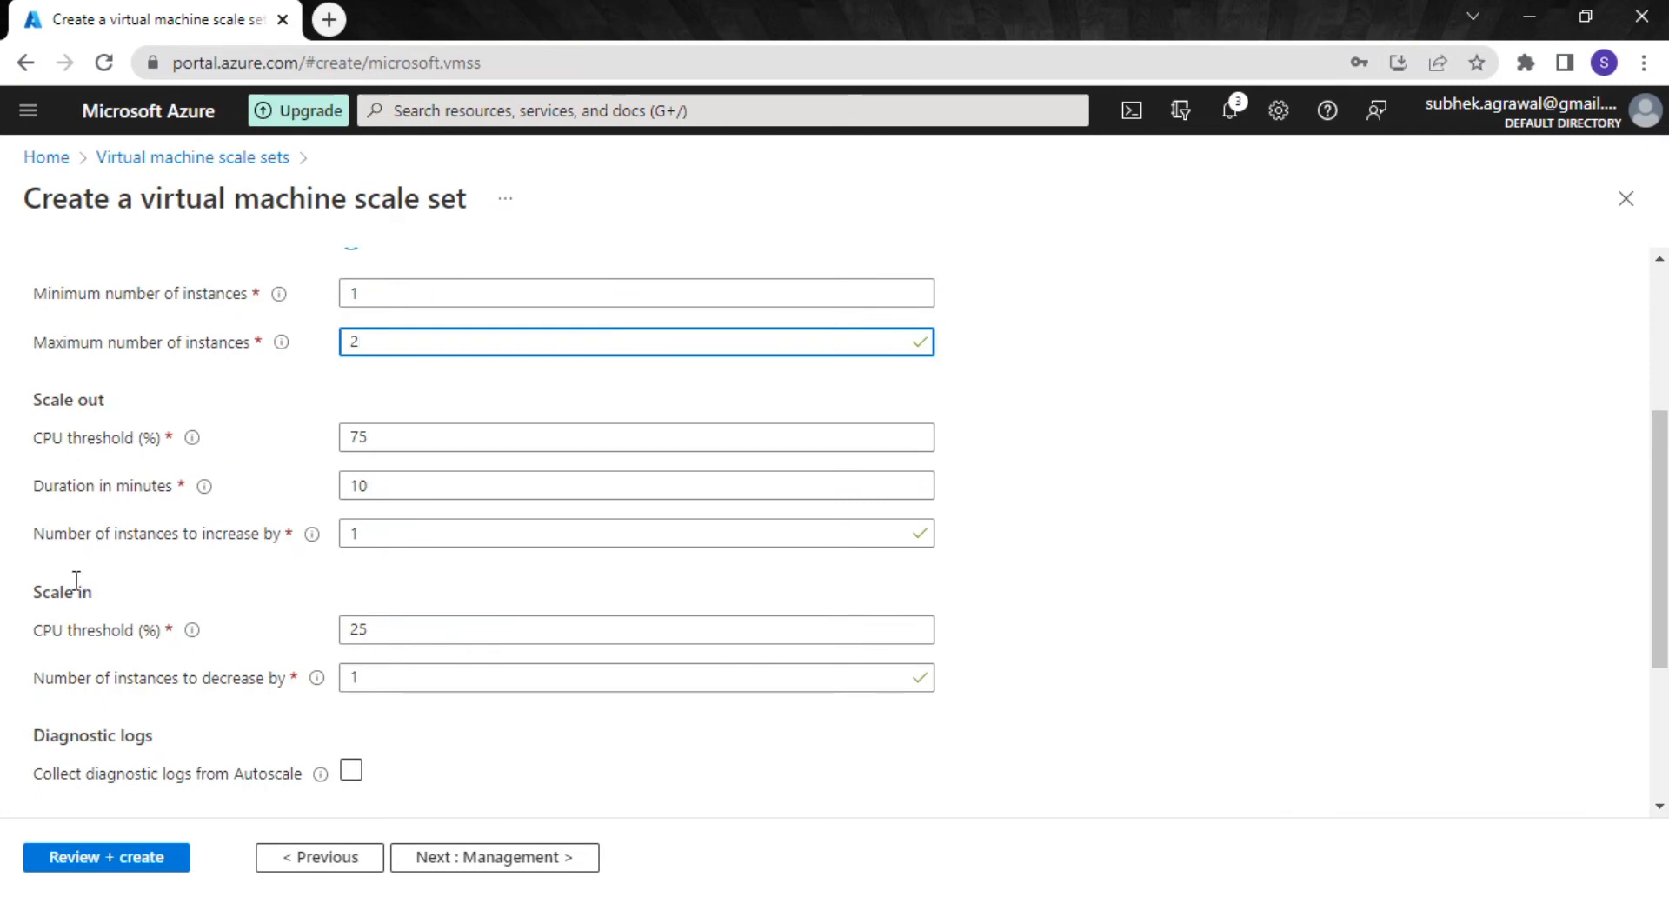
double_click(383, 436)
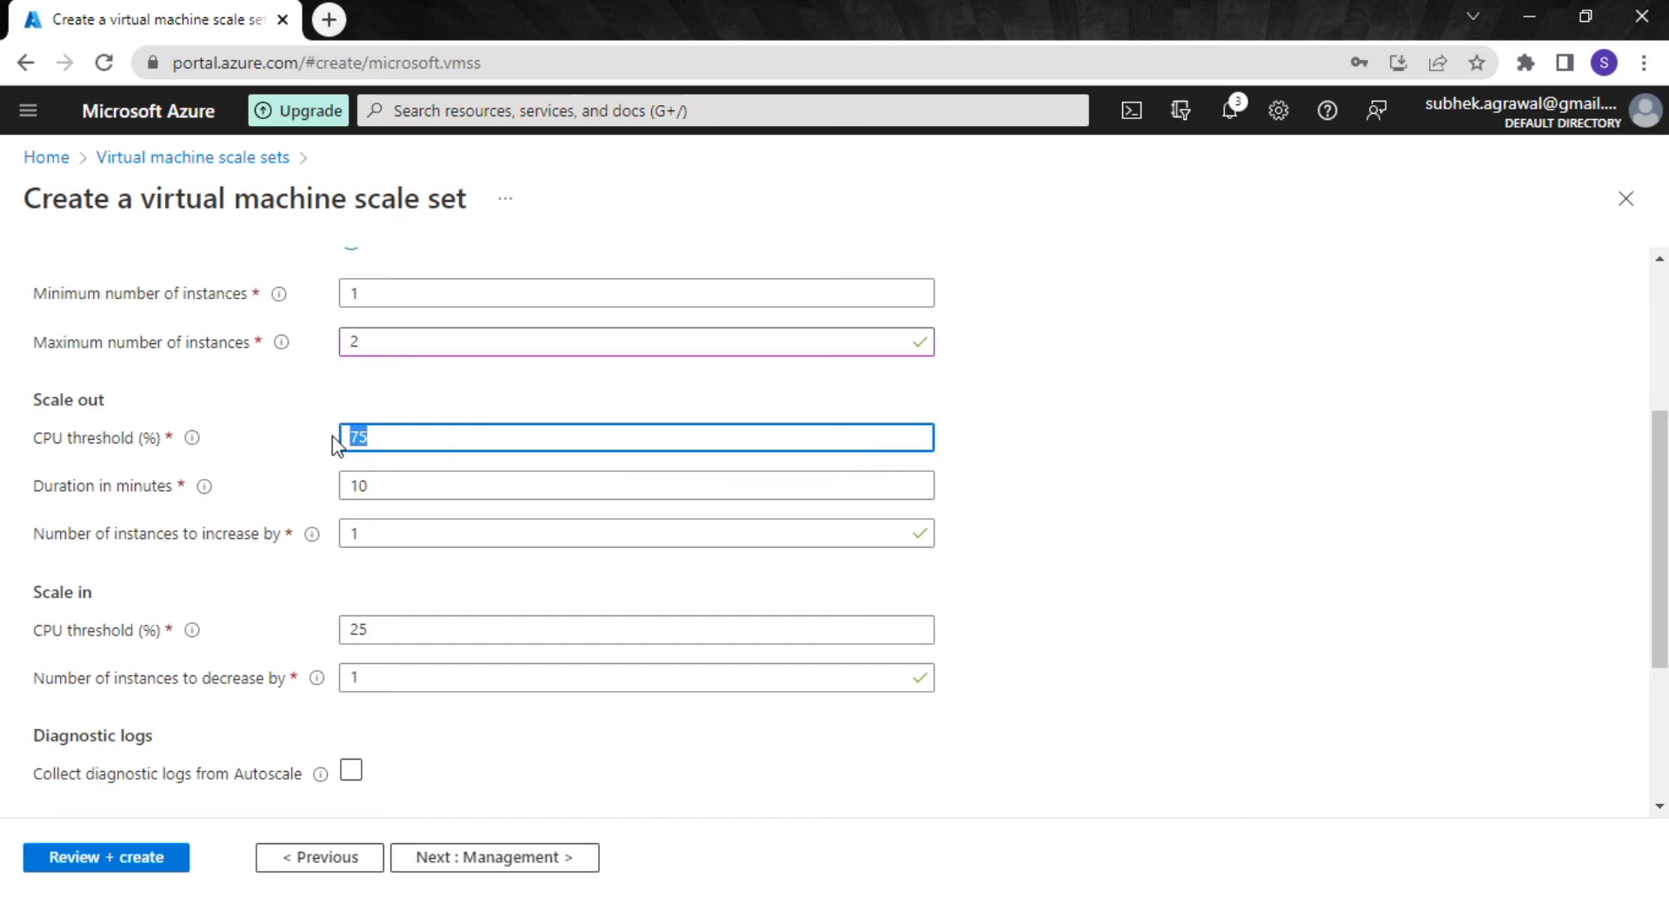
left_click(389, 436)
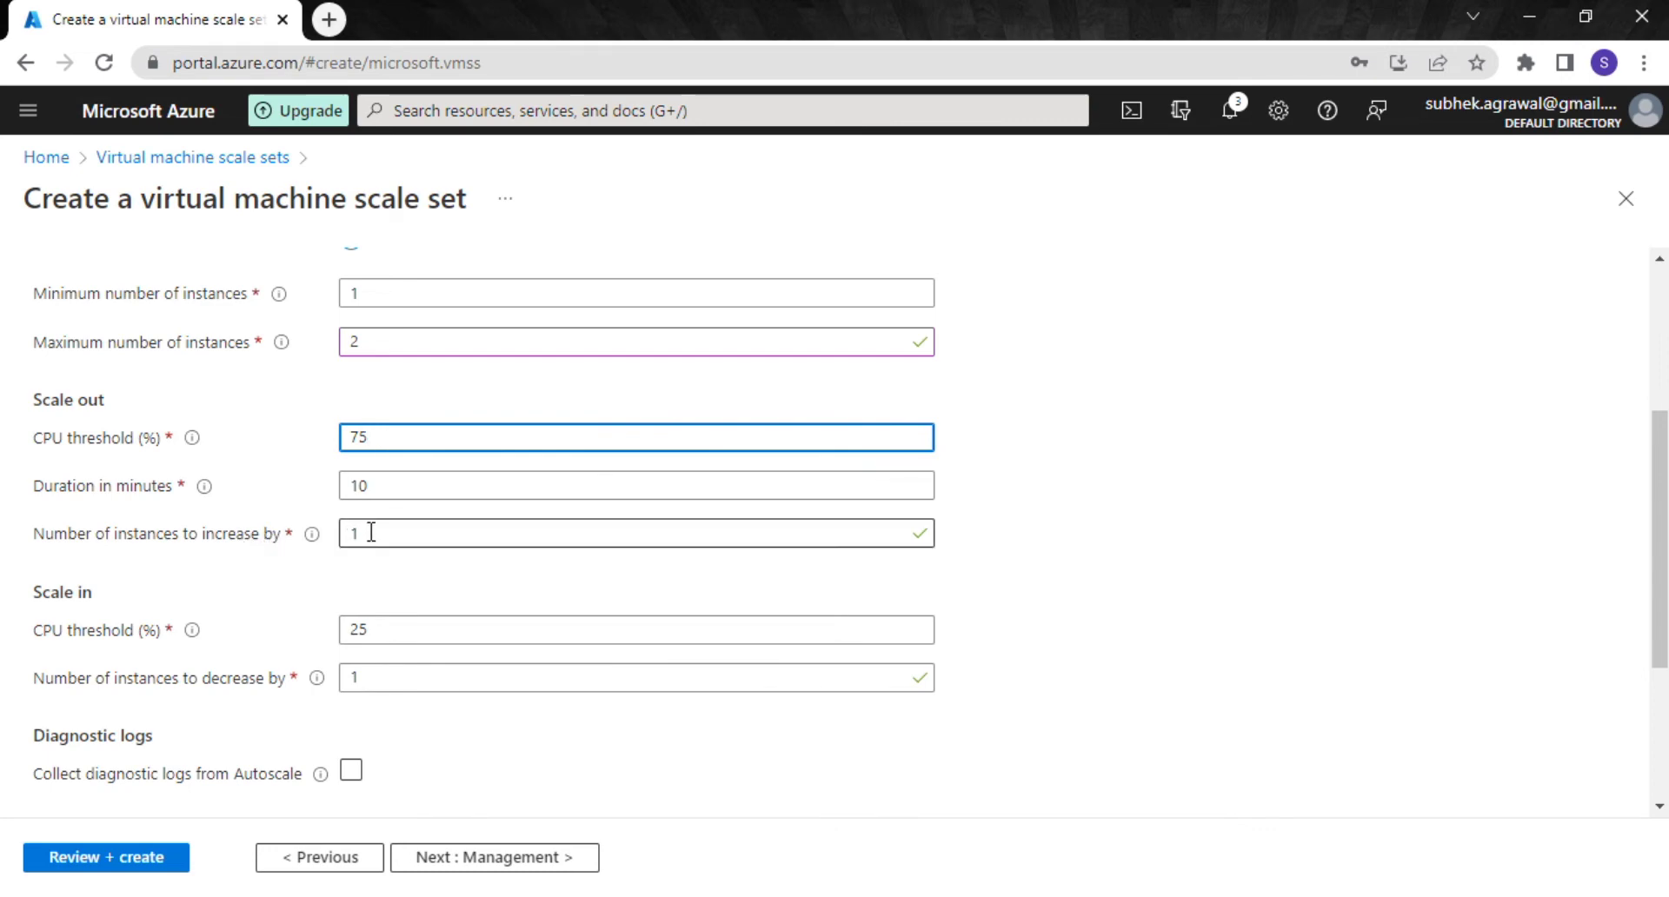
left_click_drag(368, 537, 330, 538)
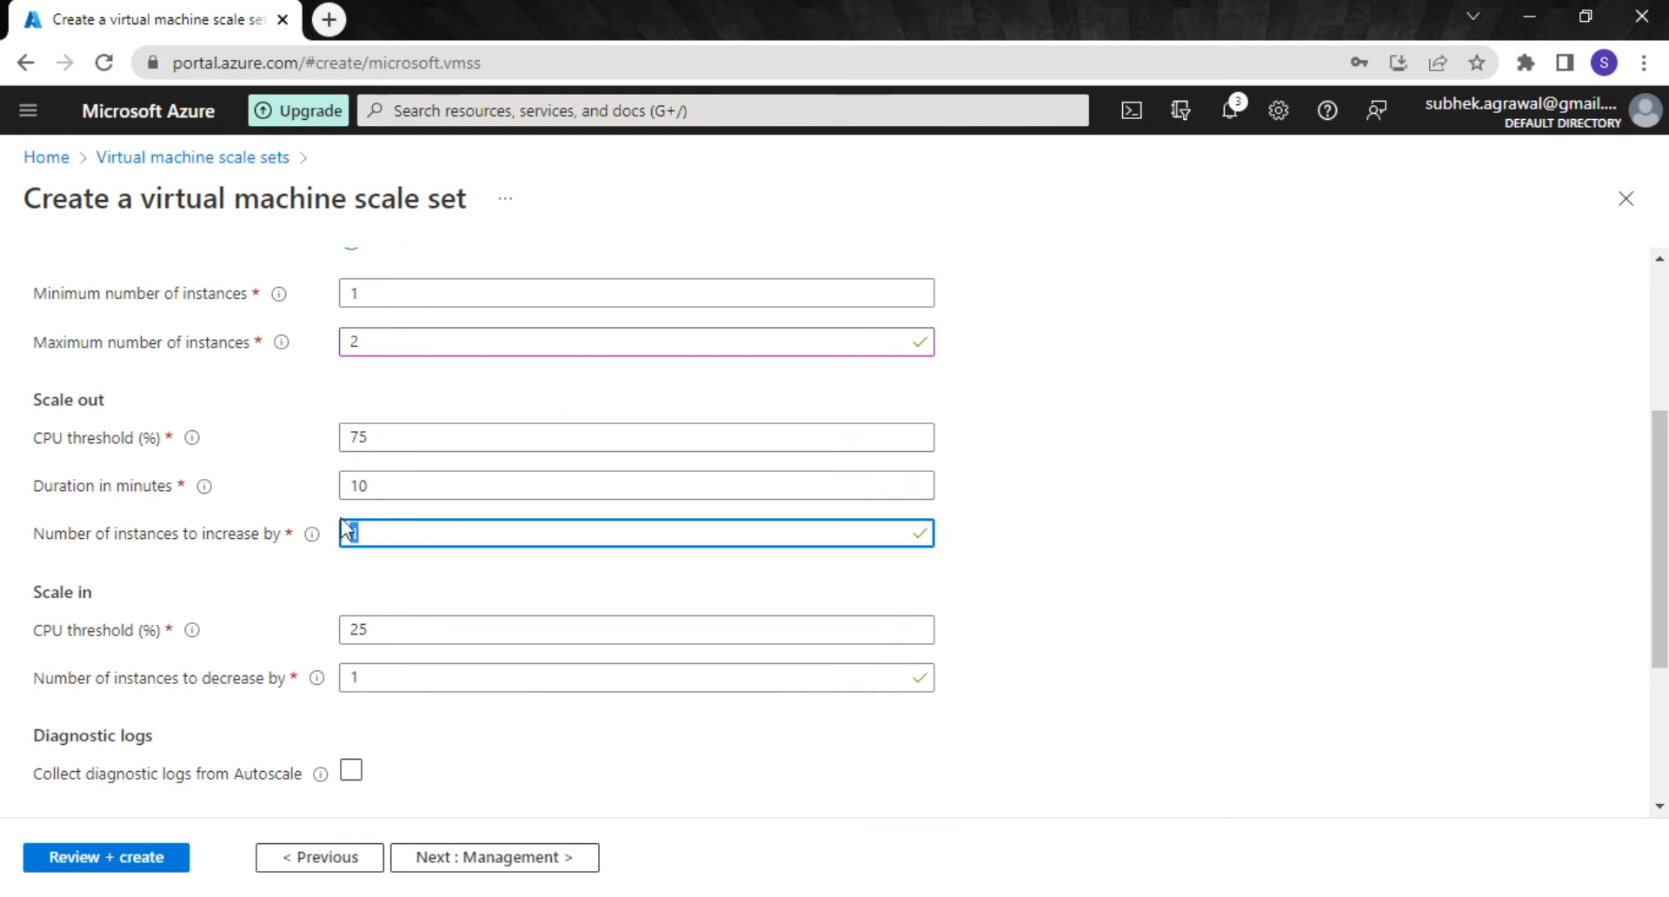
type("2")
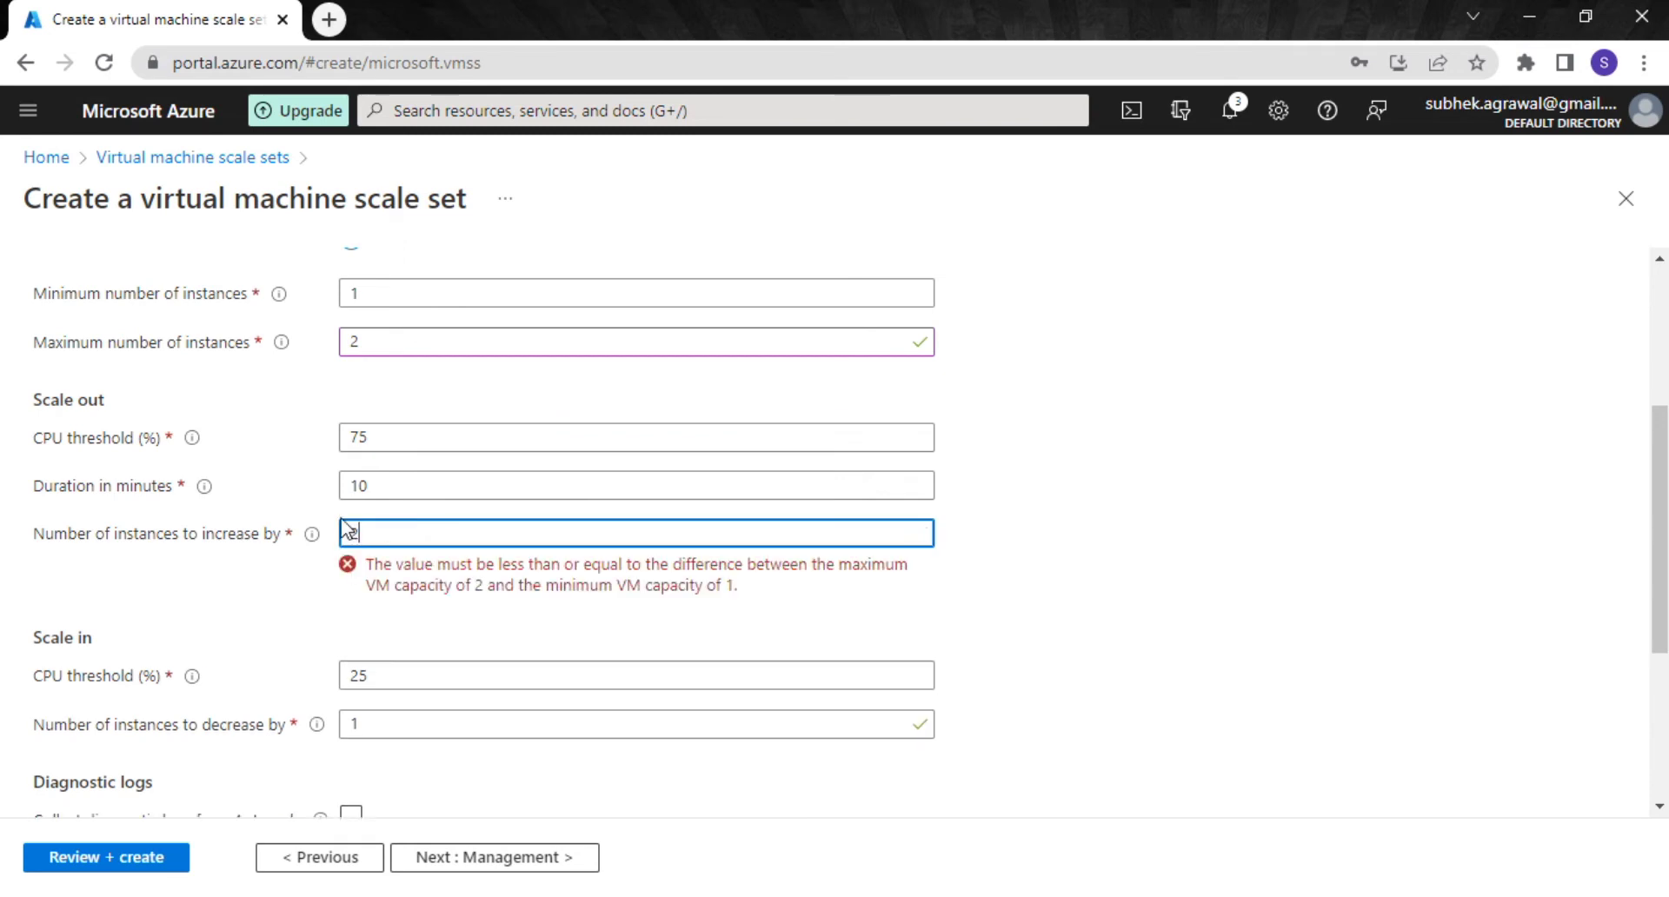
key("BackSpace")
type("1")
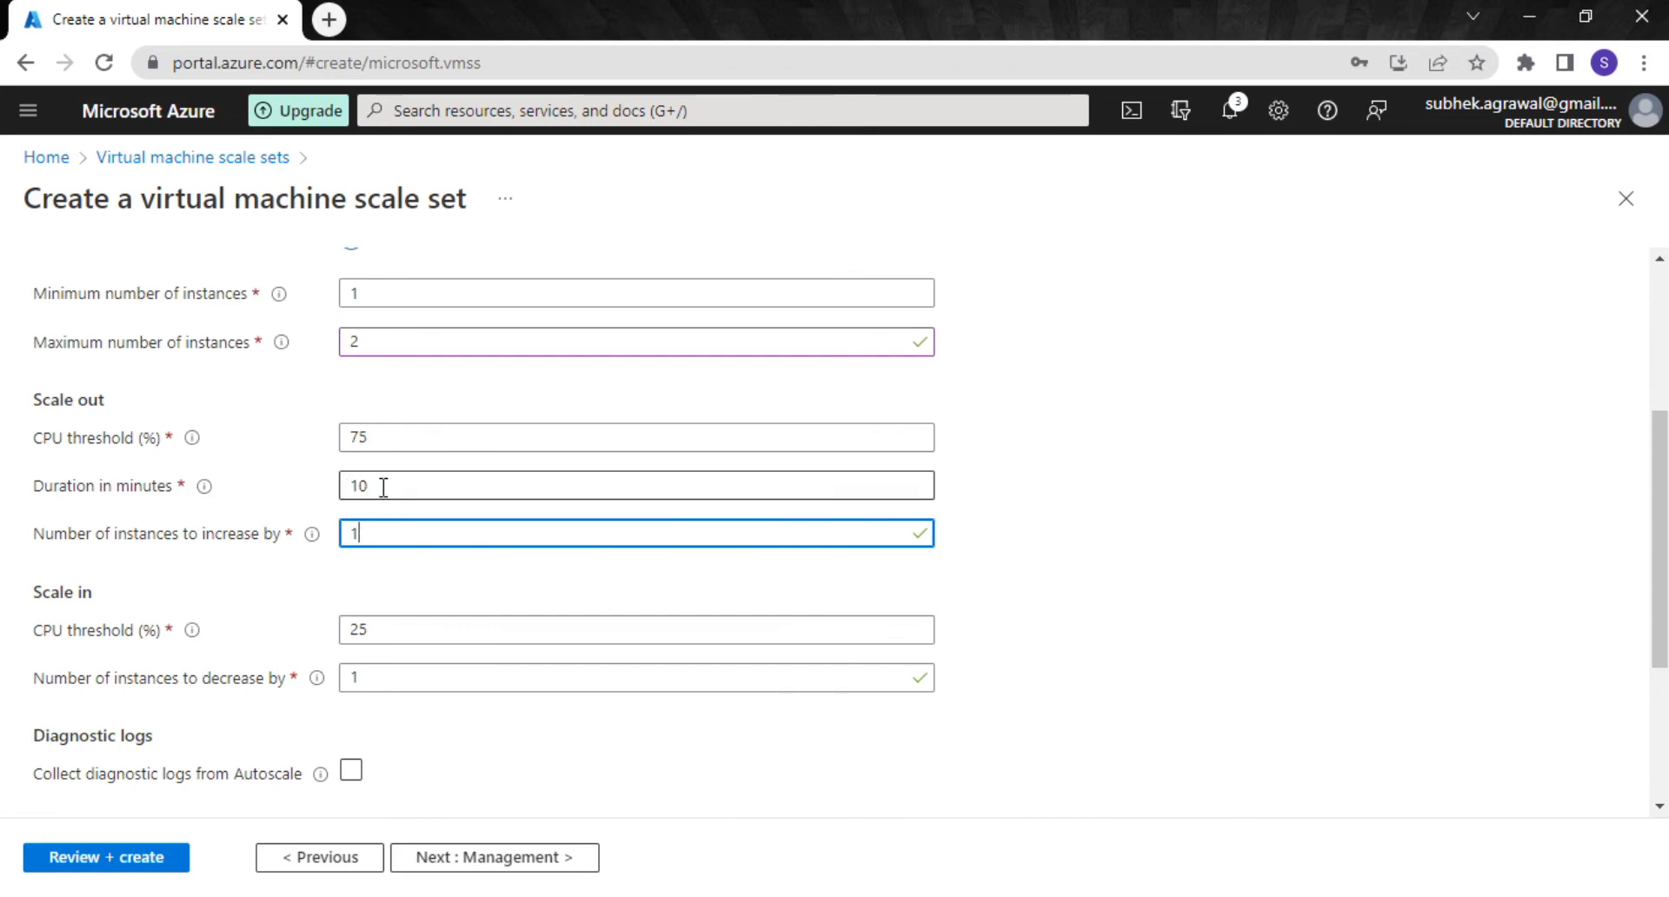
Set the scale-out duration to 5 minutes.
left_click_drag(383, 488, 345, 487)
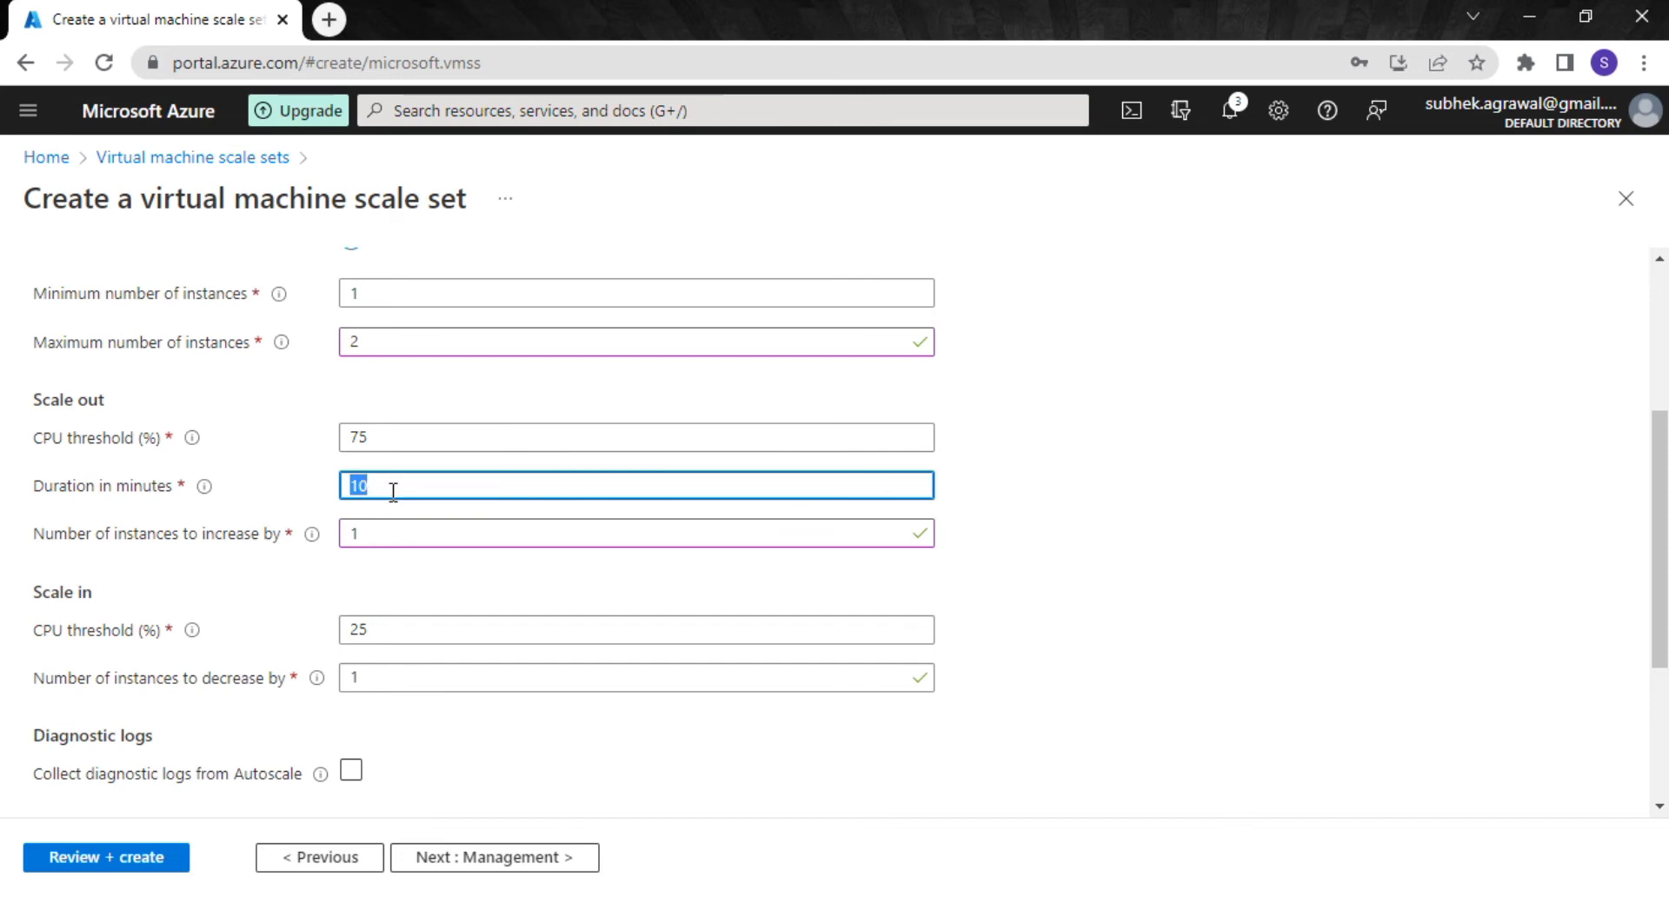
type("5")
left_click(423, 584)
scroll(429, 592, "down", 1)
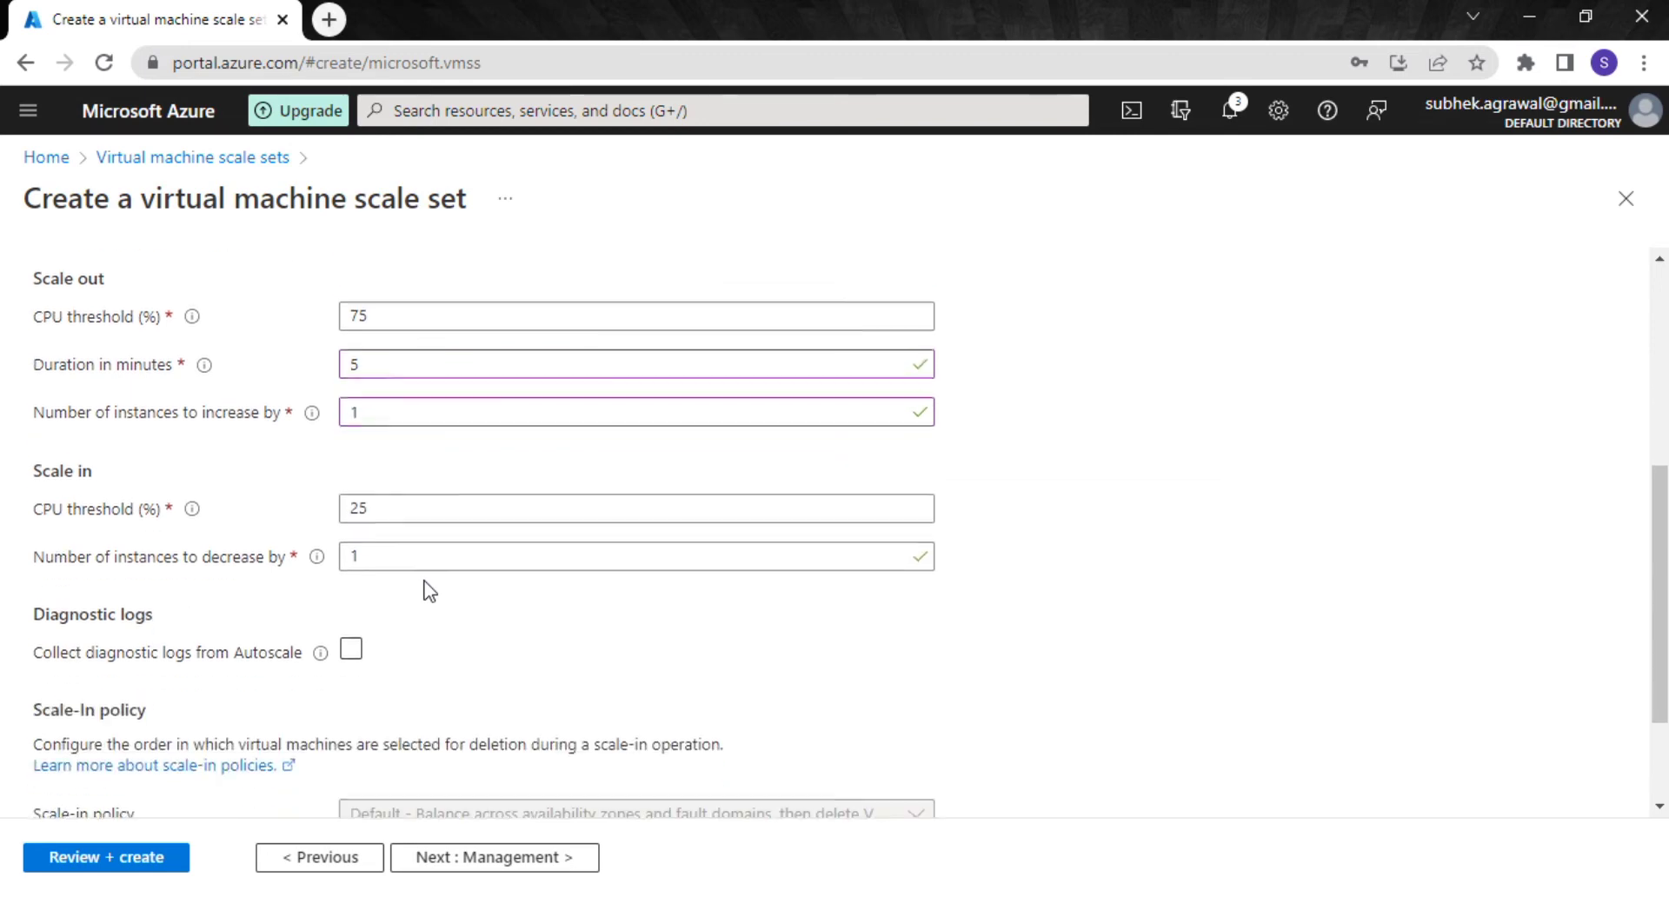
scroll(166, 548, "up", 1)
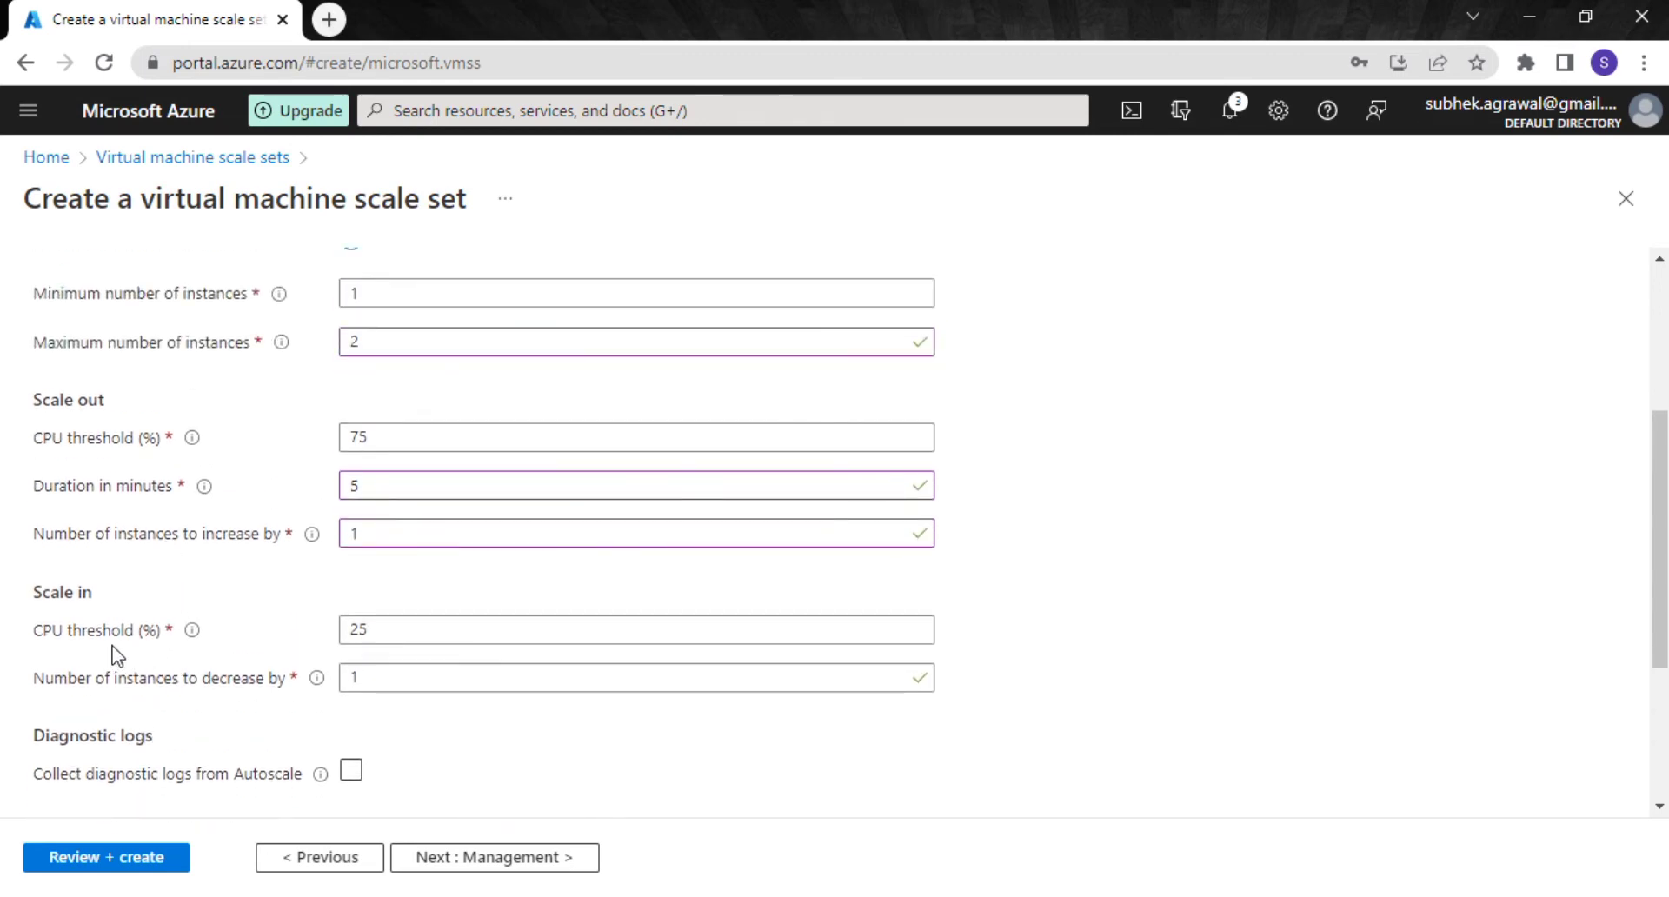
Try a scale-in CPU threshold of 85%.
mouse_move(200, 645)
left_click(352, 633)
left_click_drag(393, 626, 328, 634)
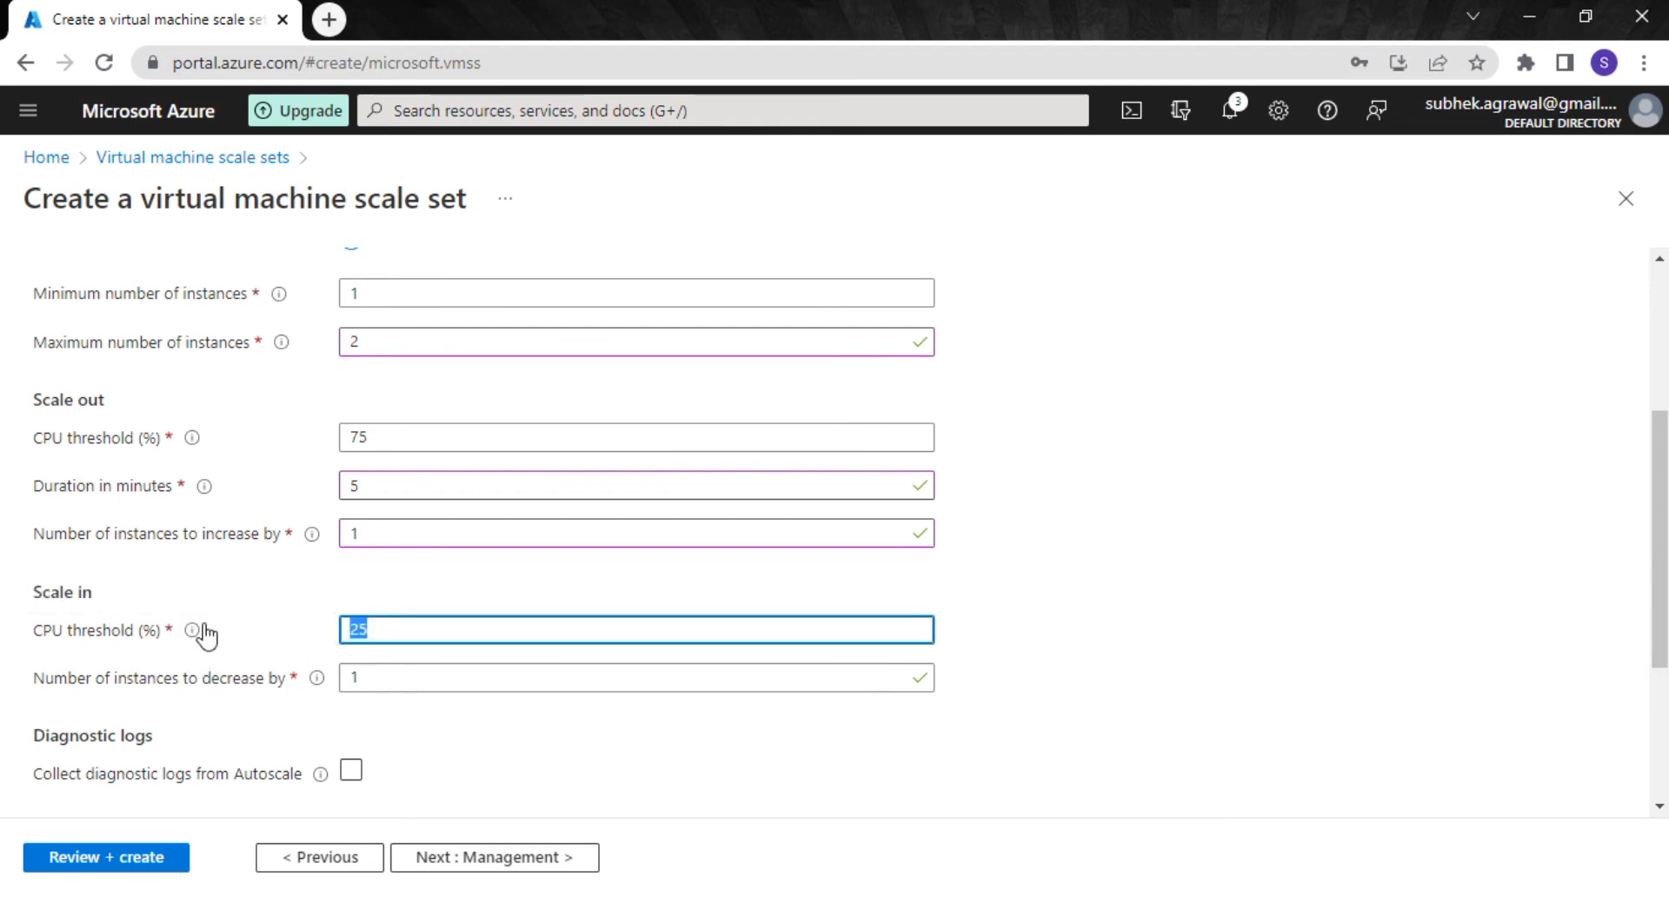
mouse_move(197, 640)
left_click(397, 627)
left_click_drag(396, 628, 299, 629)
type("85")
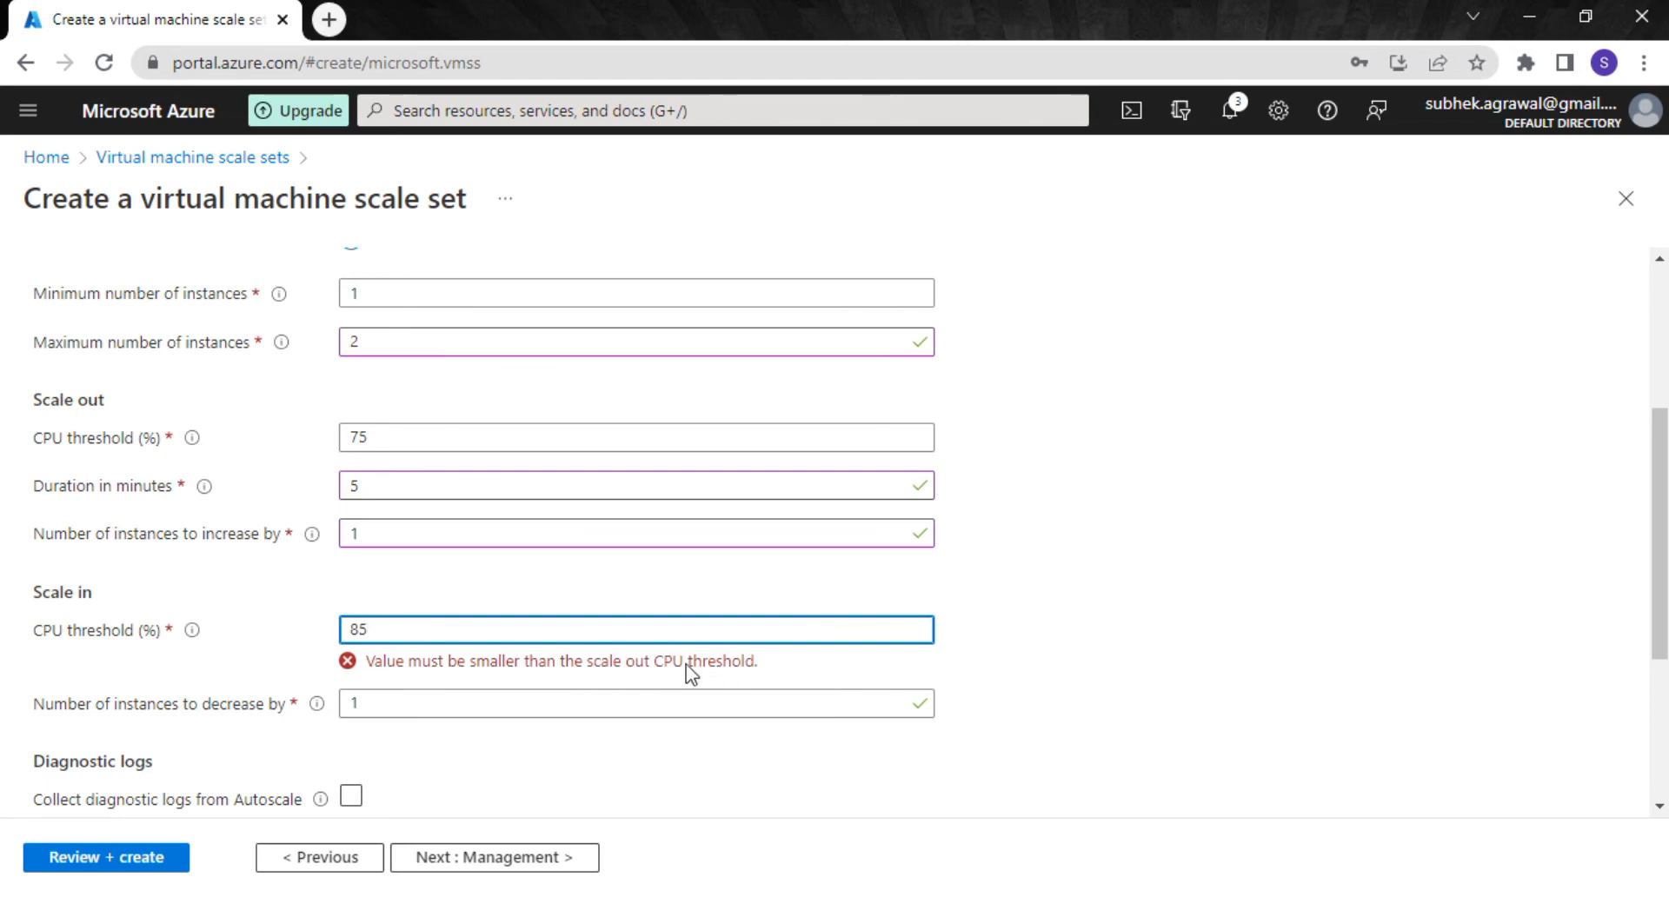
Set the scale-in CPU threshold to 74%, keeping the remaining scale-in options at their defaults.
left_click_drag(402, 630, 319, 639)
type("74")
scroll(302, 639, "down", 1)
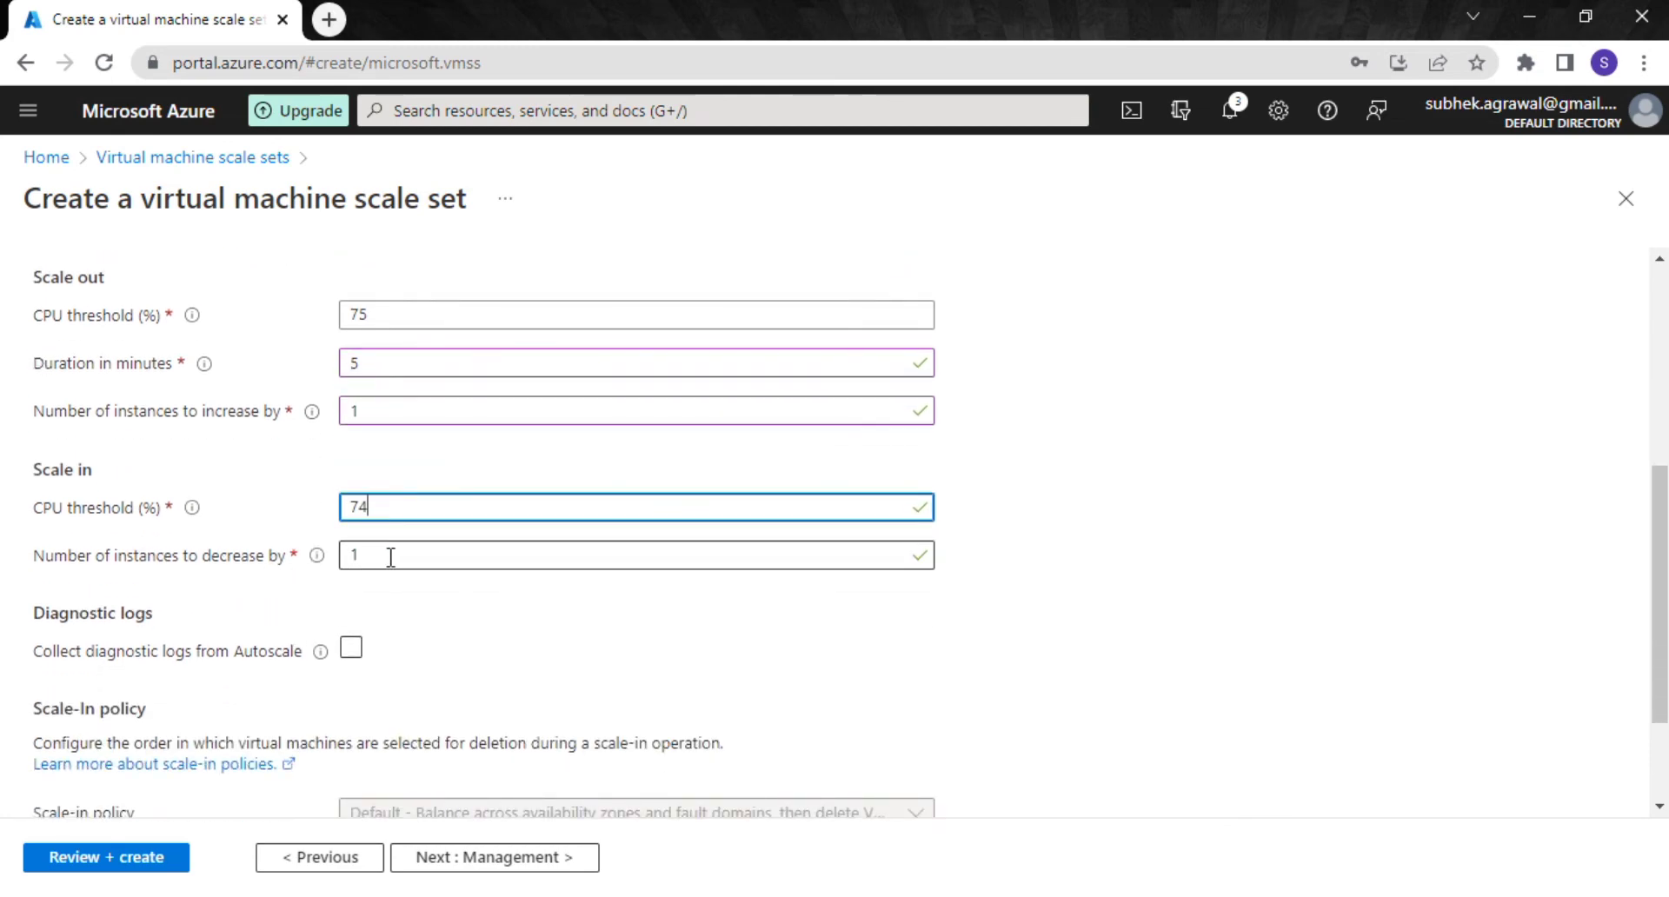
scroll(425, 618, "down", 2)
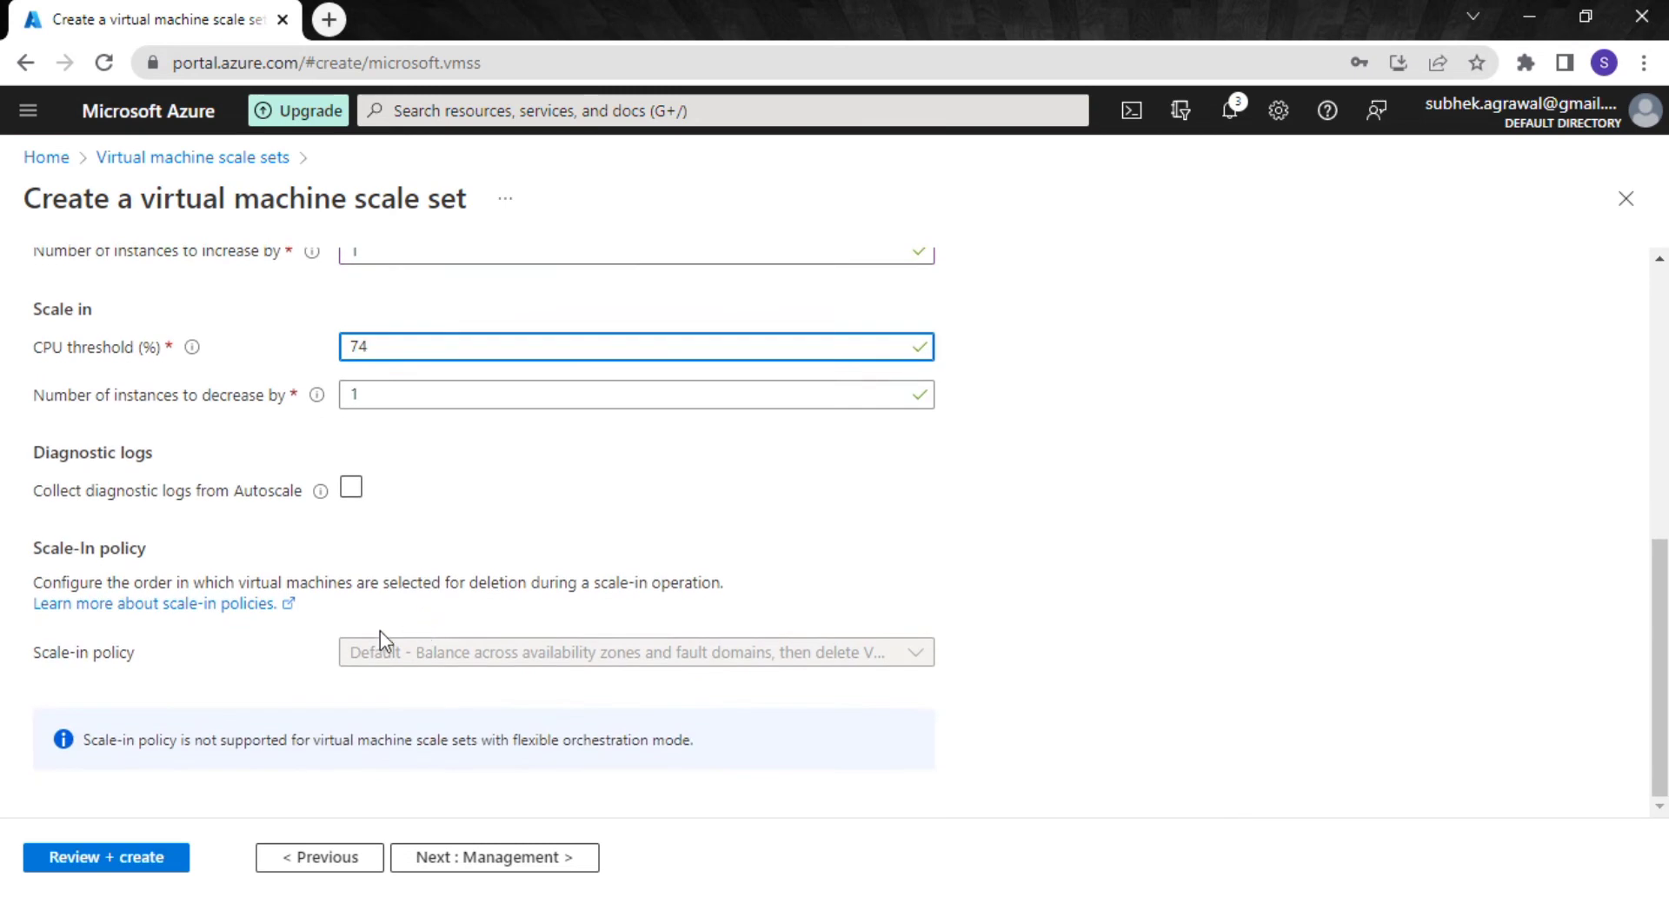
Keep the scale set's management settings at their defaults and continue to the health settings.
left_click(426, 880)
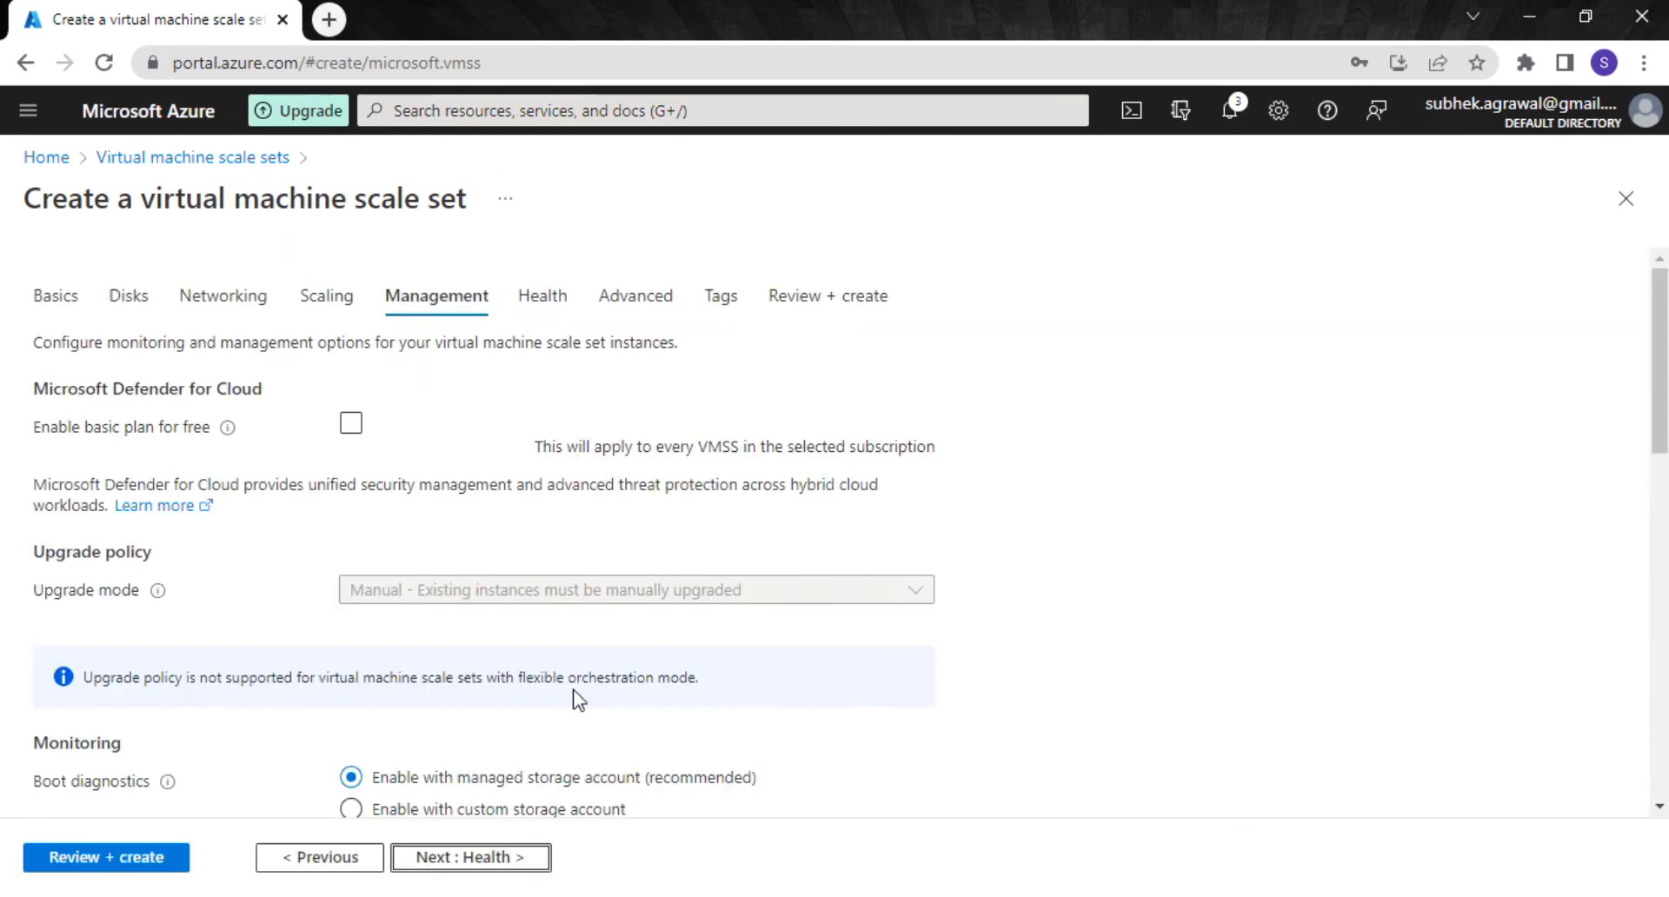
scroll(326, 603, "down", 5)
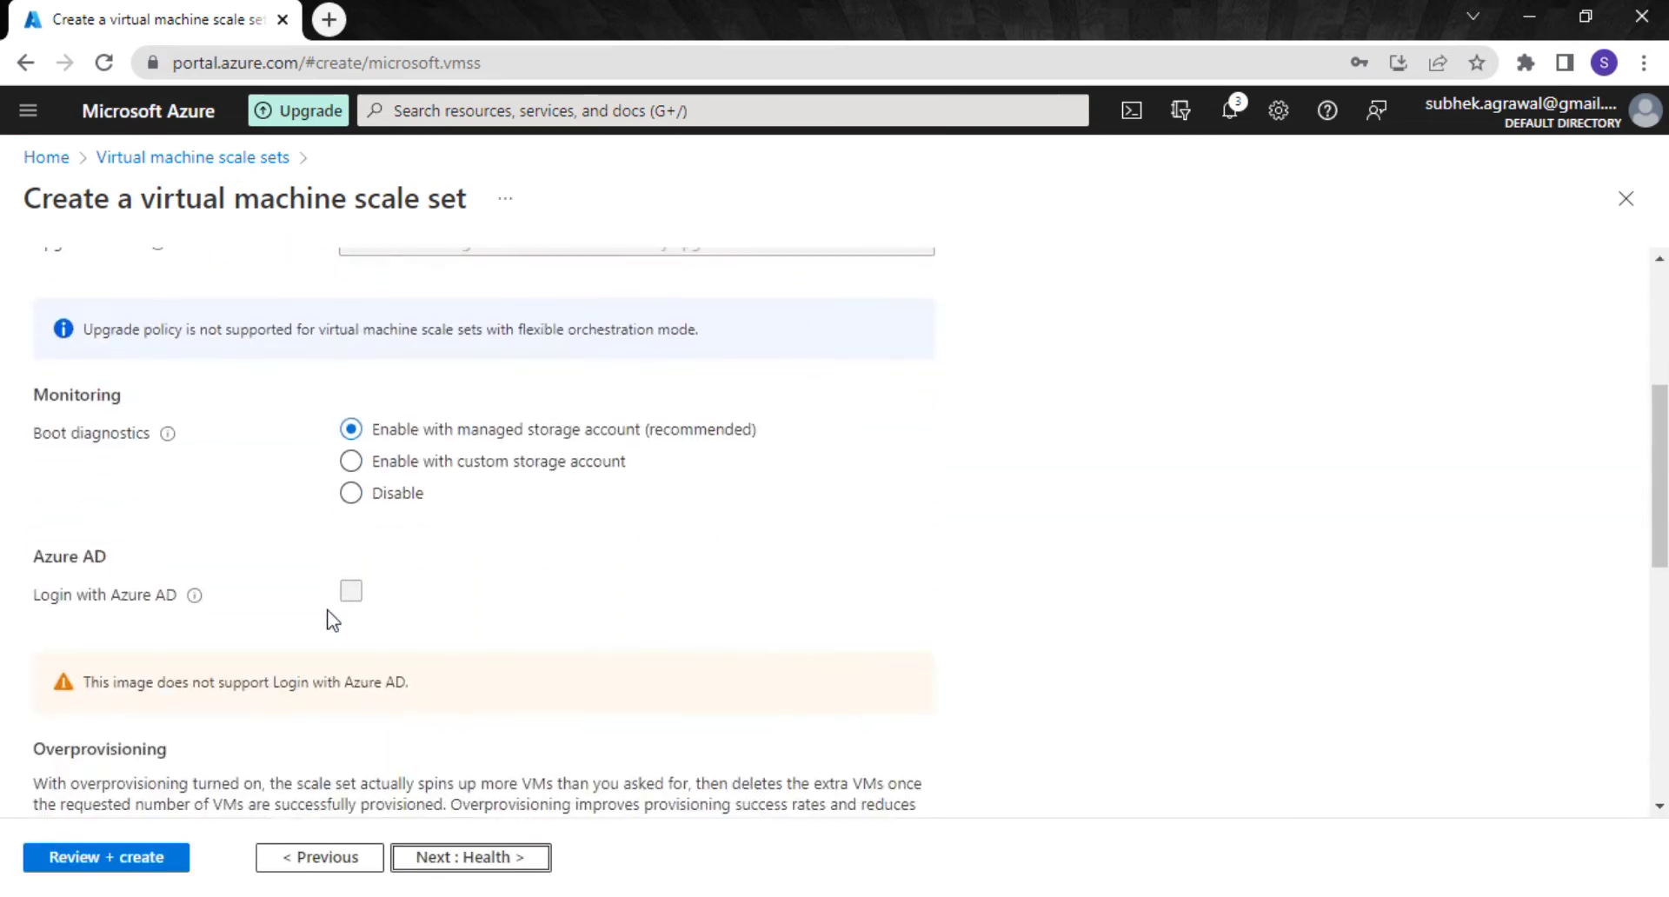
scroll(337, 616, "down", 2)
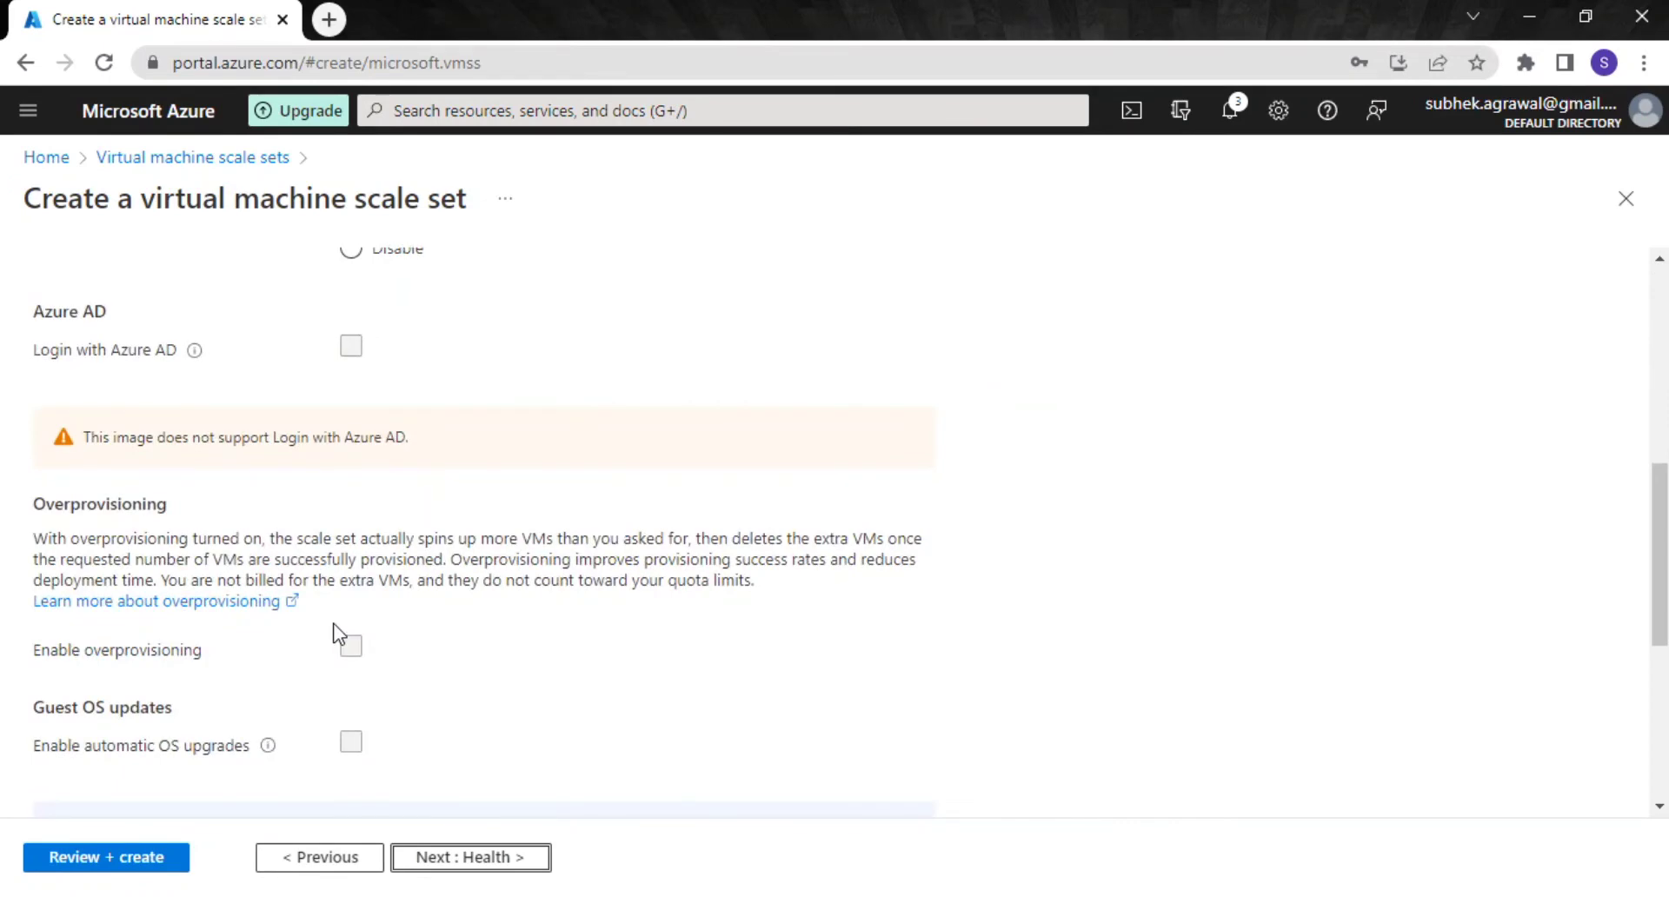
scroll(331, 635, "down", 5)
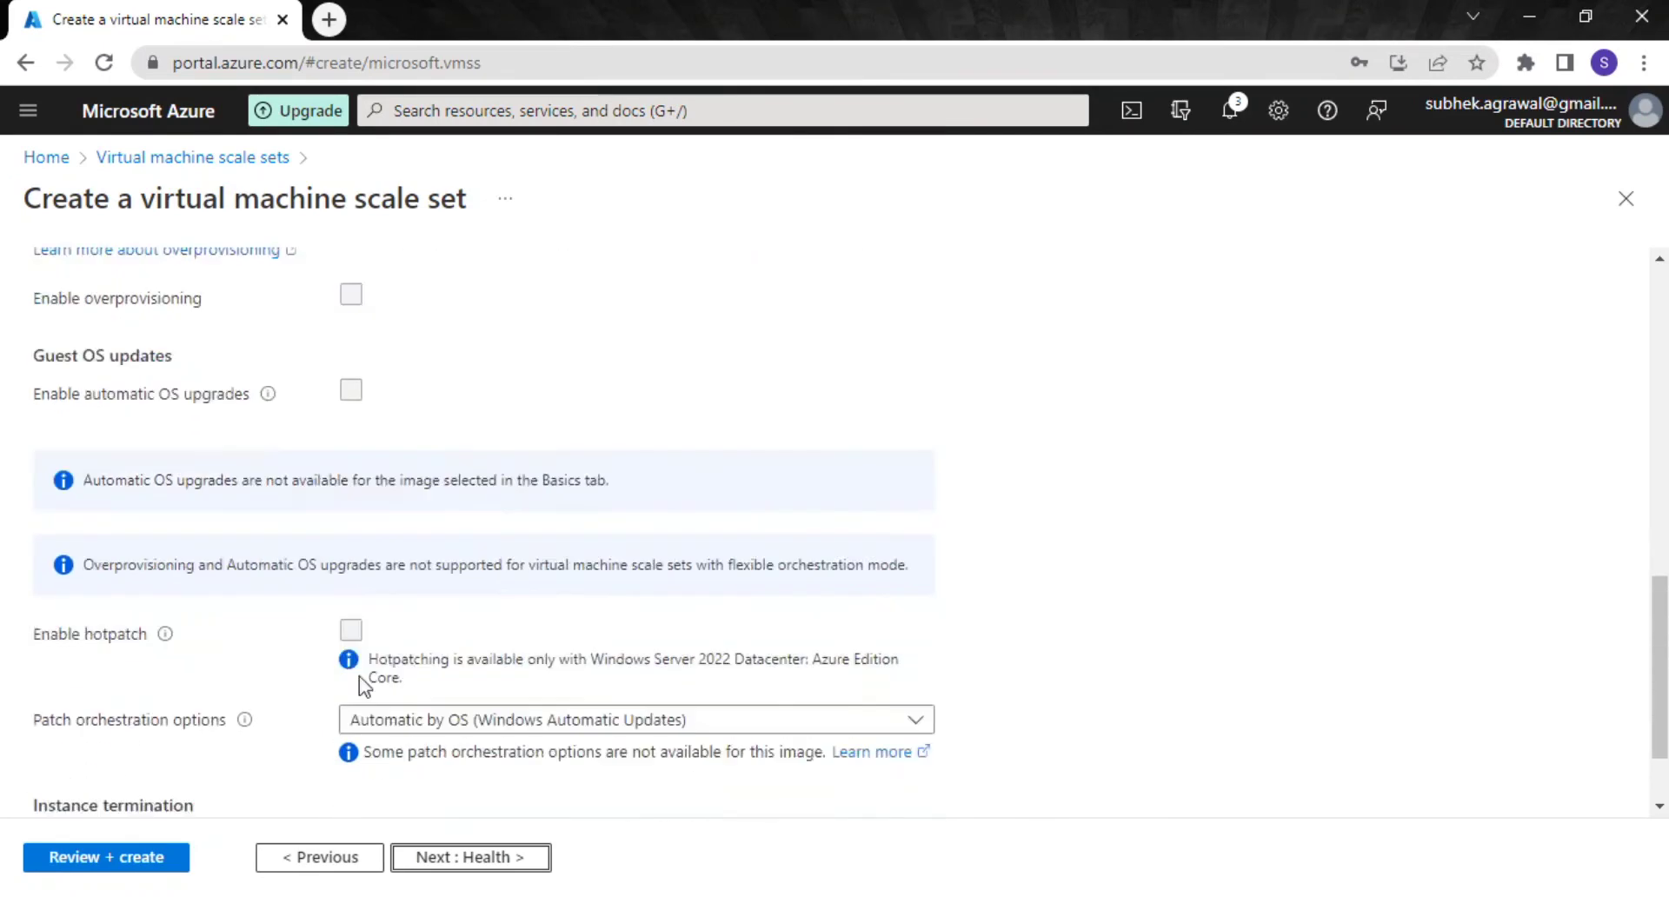
left_click(459, 861)
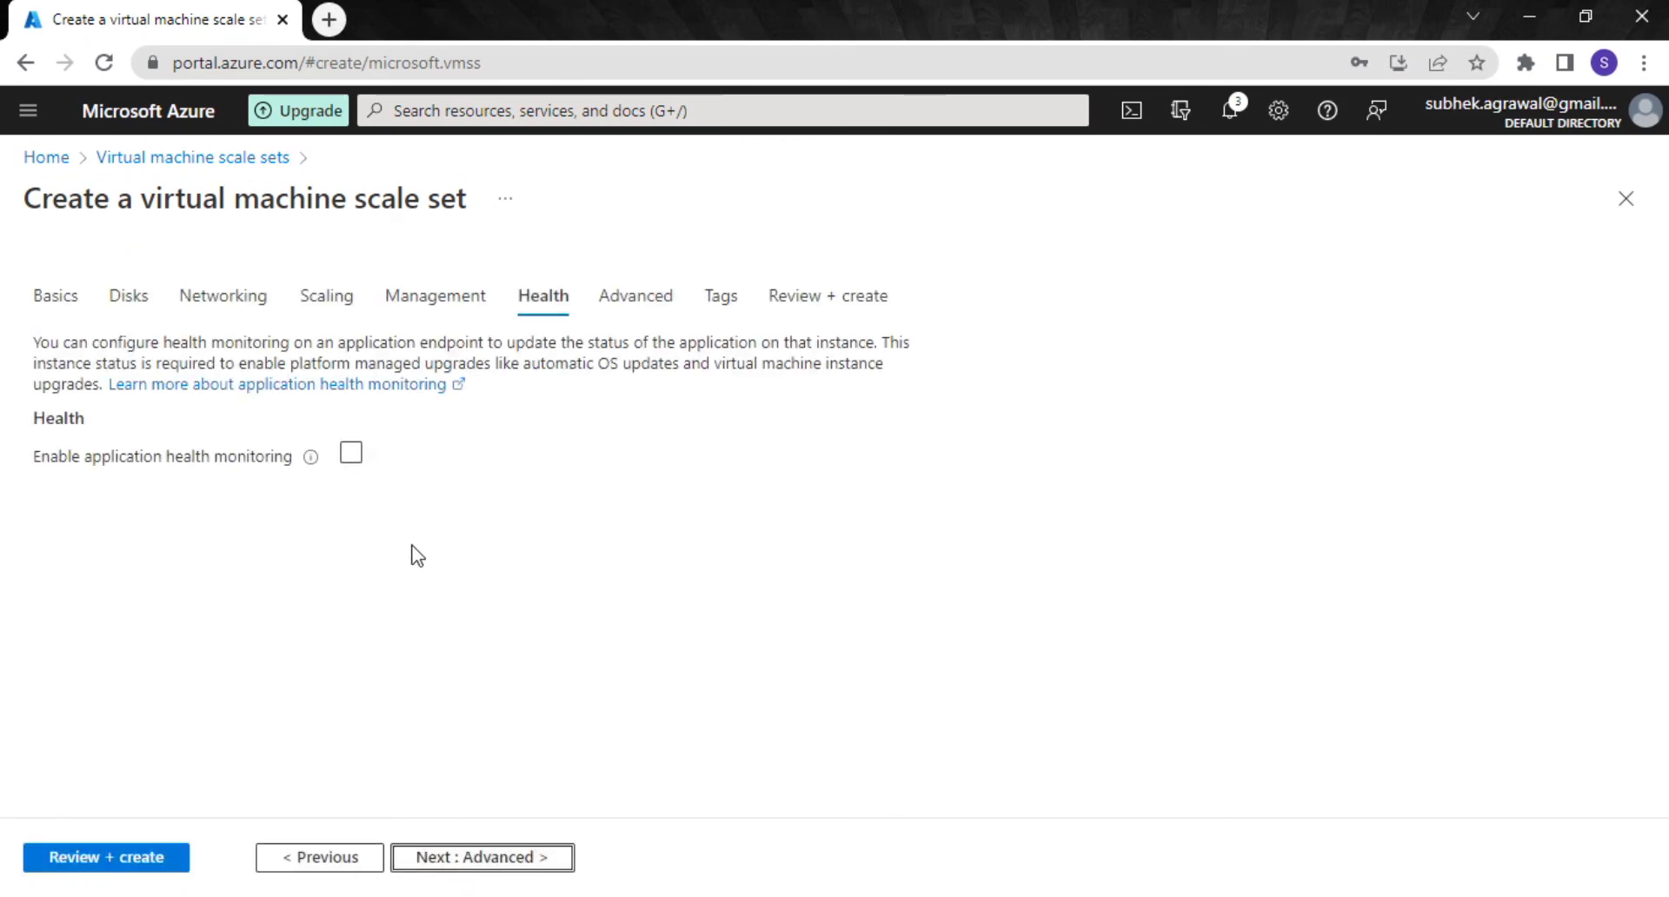
Try enabling application health monitoring, and turn it off again.
left_click(352, 453)
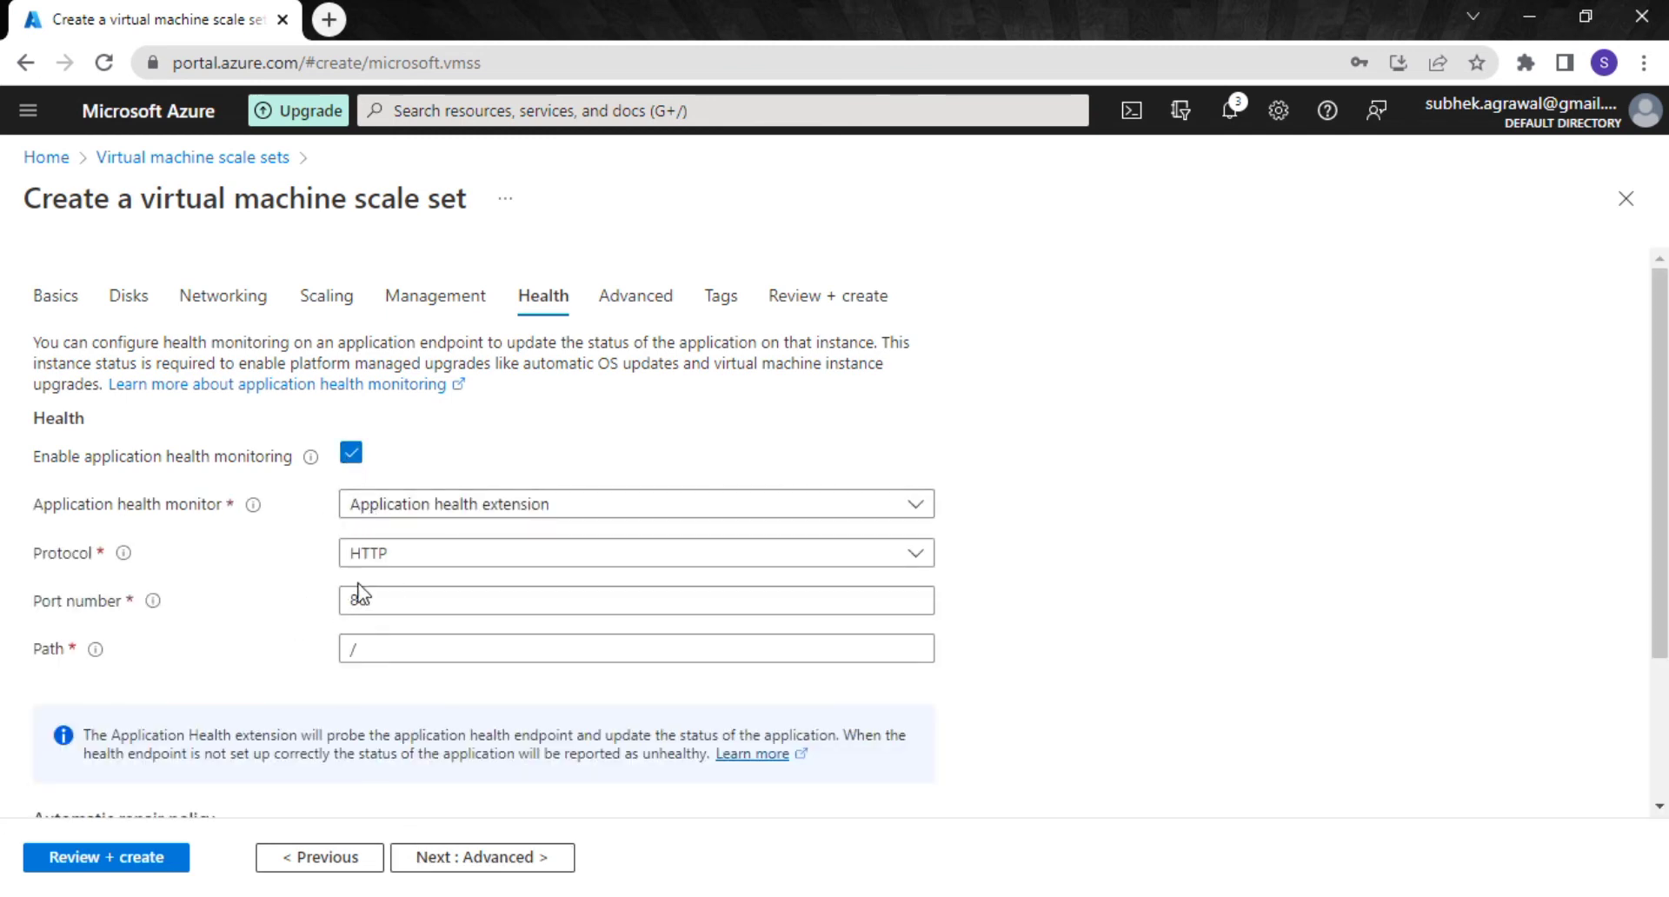
left_click(350, 454)
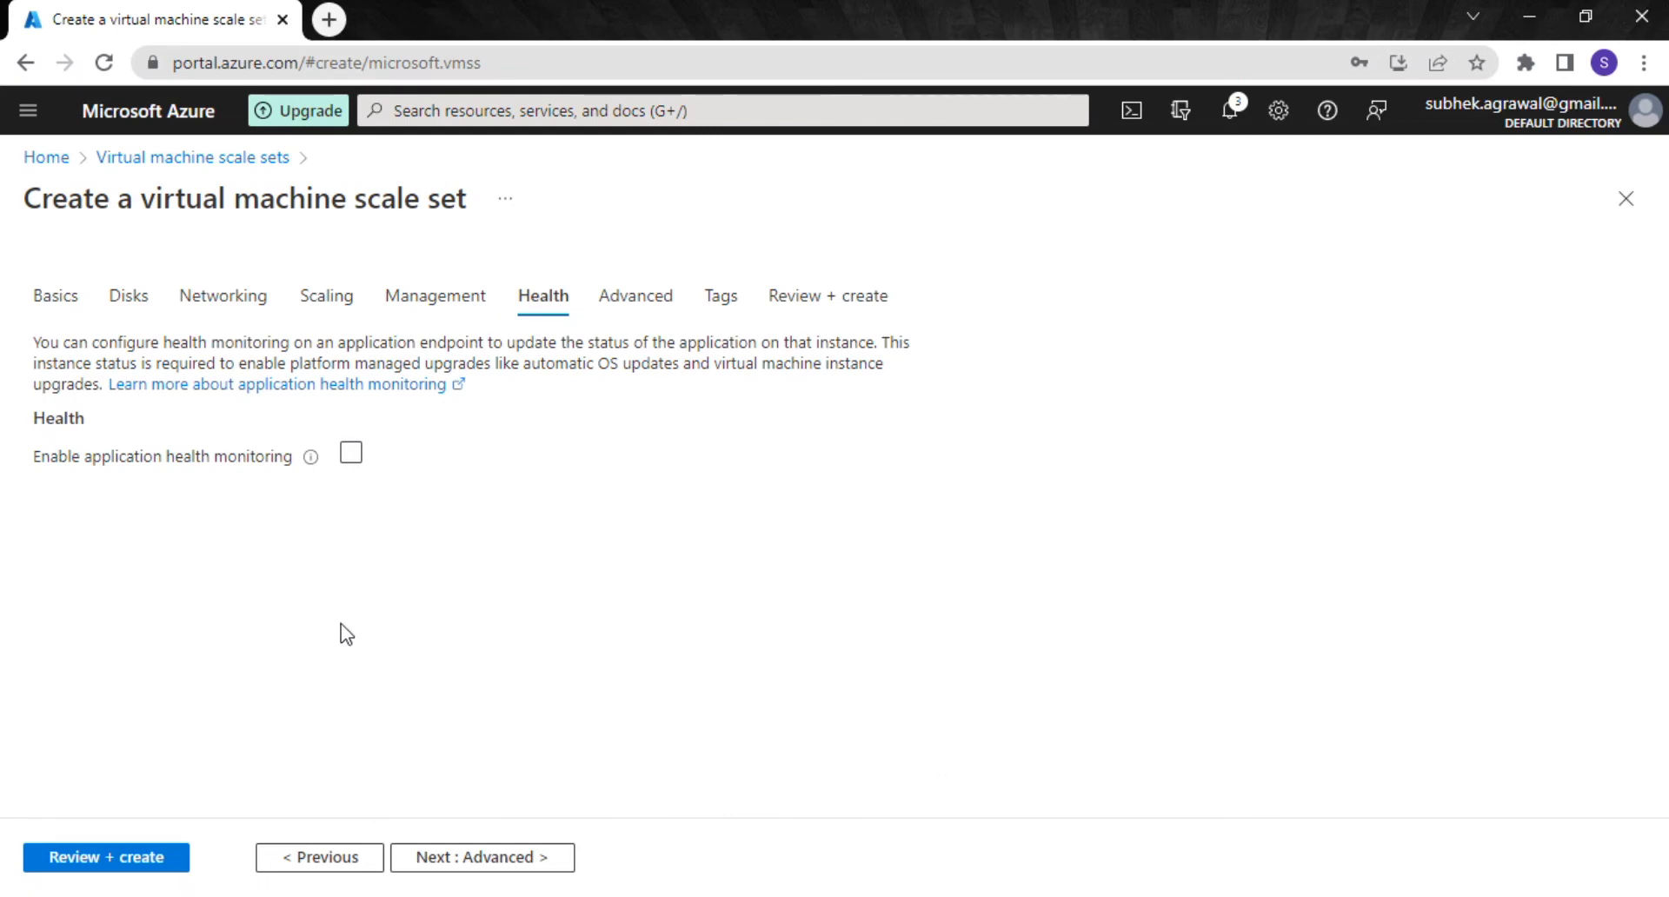
Continue to the advanced settings and keep the spreading, custom data, host and placement options at their defaults.
left_click(467, 861)
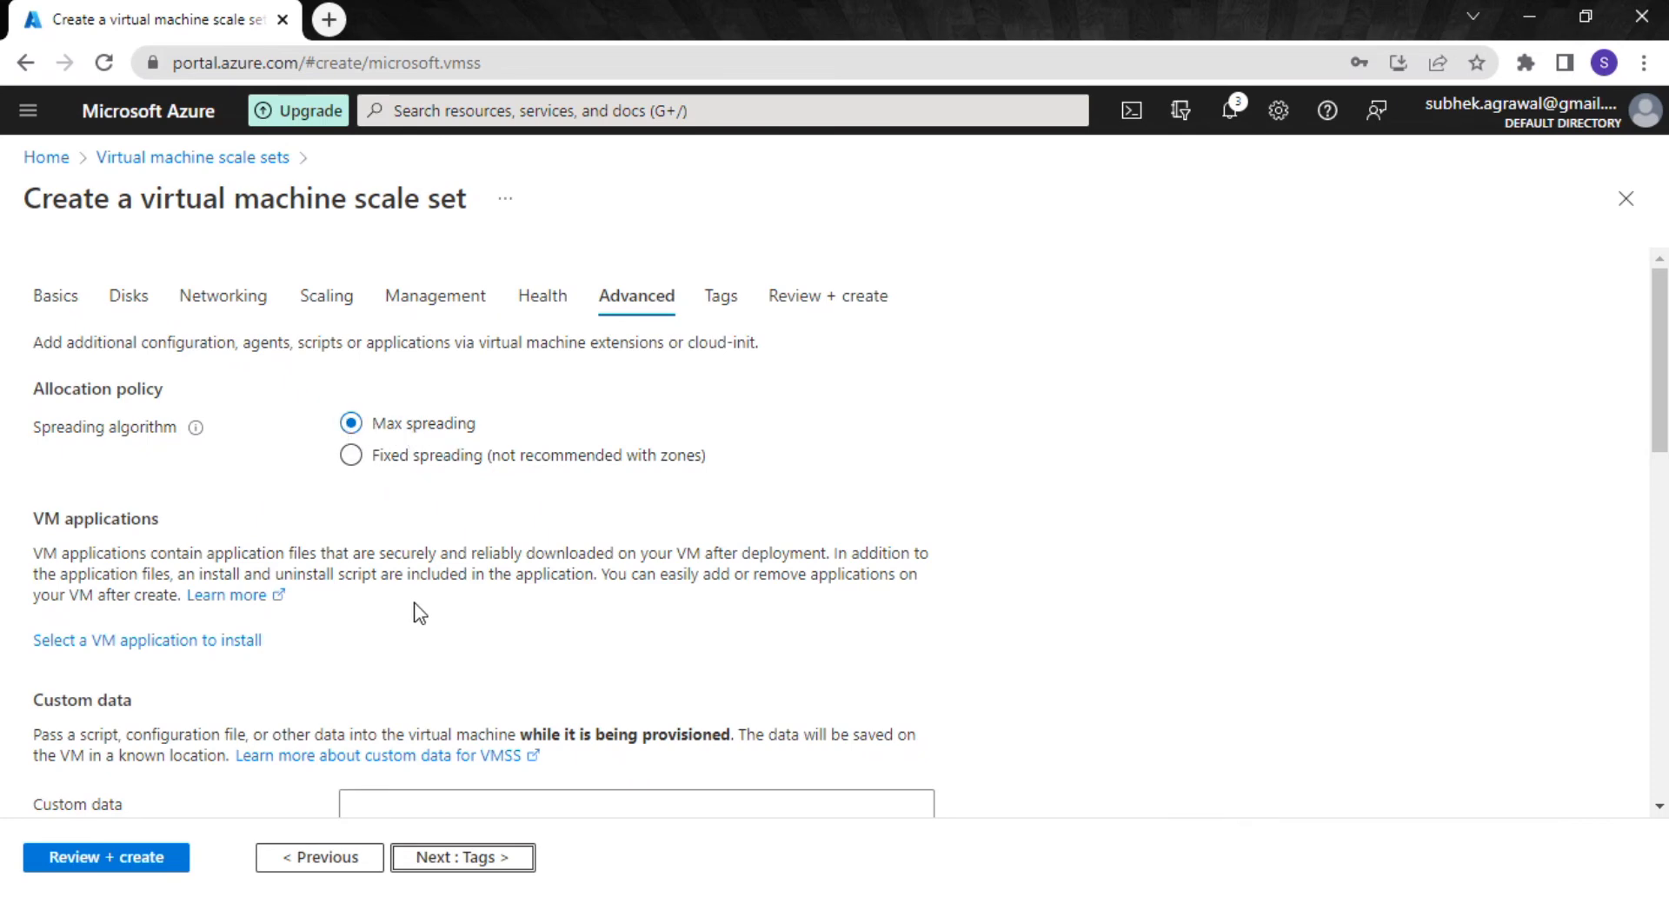
scroll(415, 609, "down", 4)
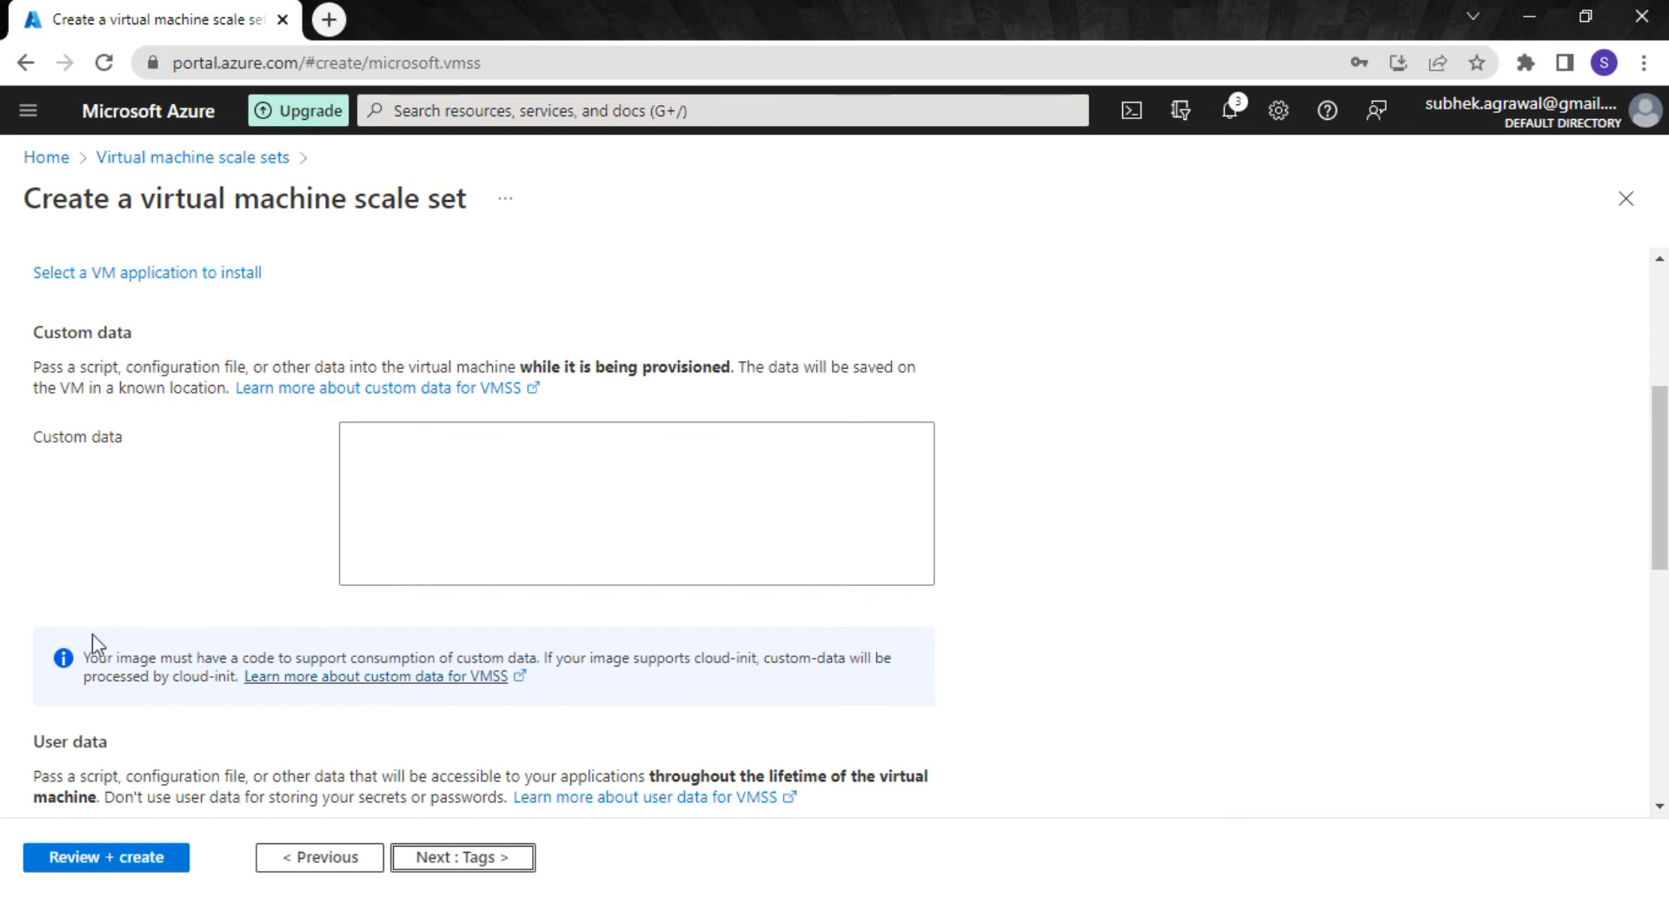
scroll(412, 480, "down", 2)
scroll(432, 435, "up", 2)
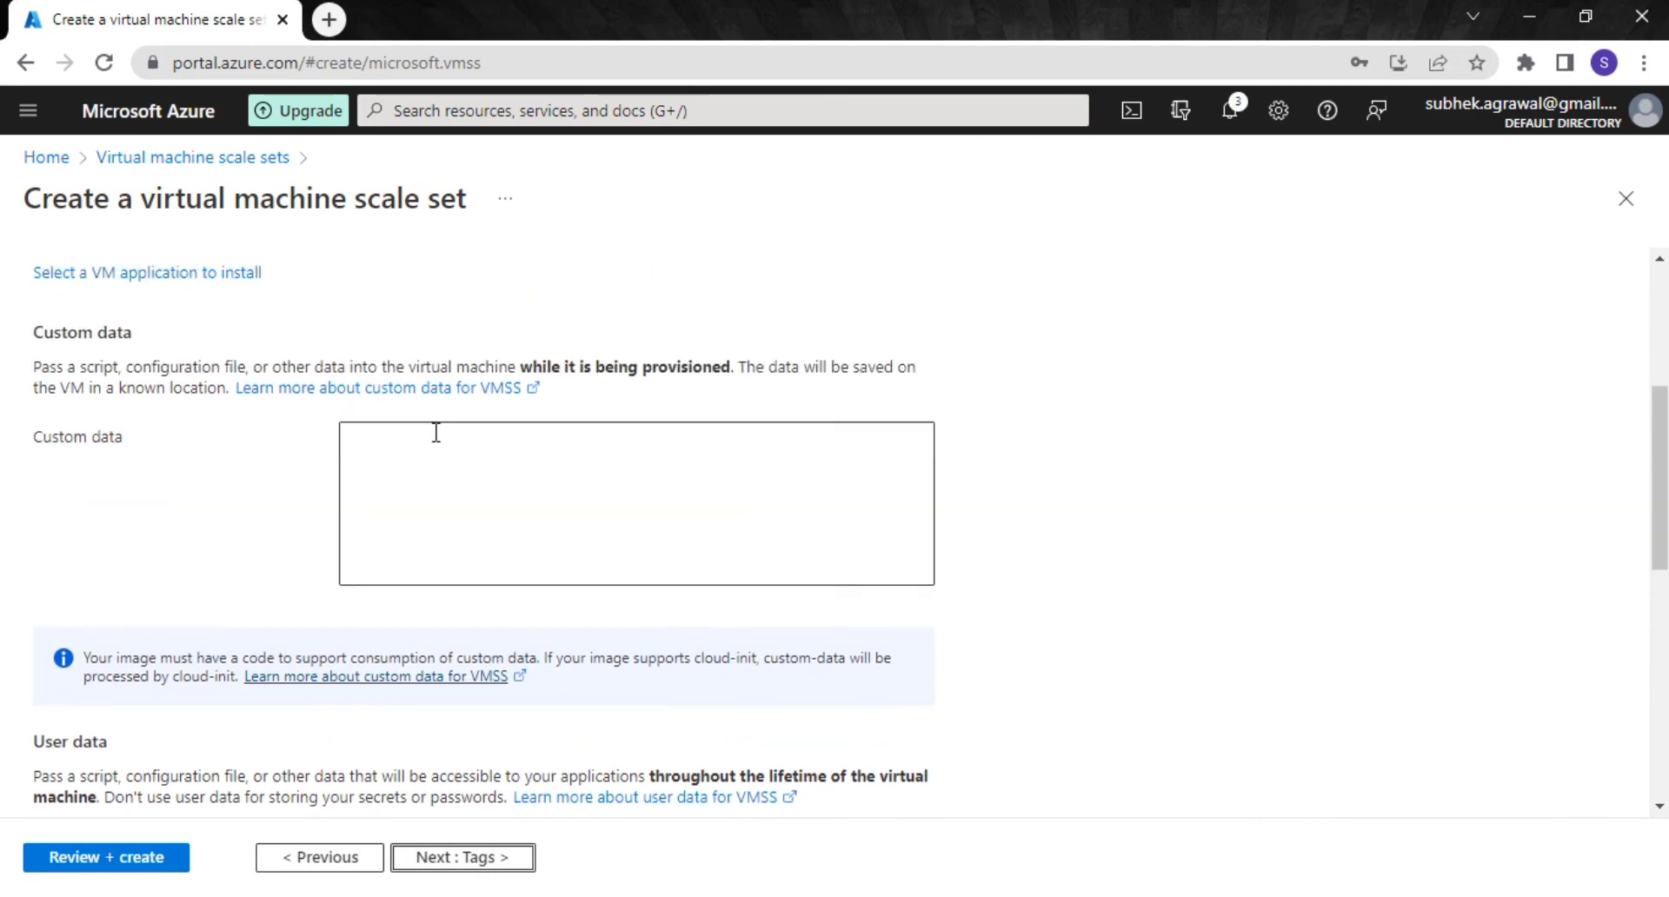
scroll(436, 432, "down", 4)
scroll(436, 432, "up", 2)
scroll(437, 432, "down", 2)
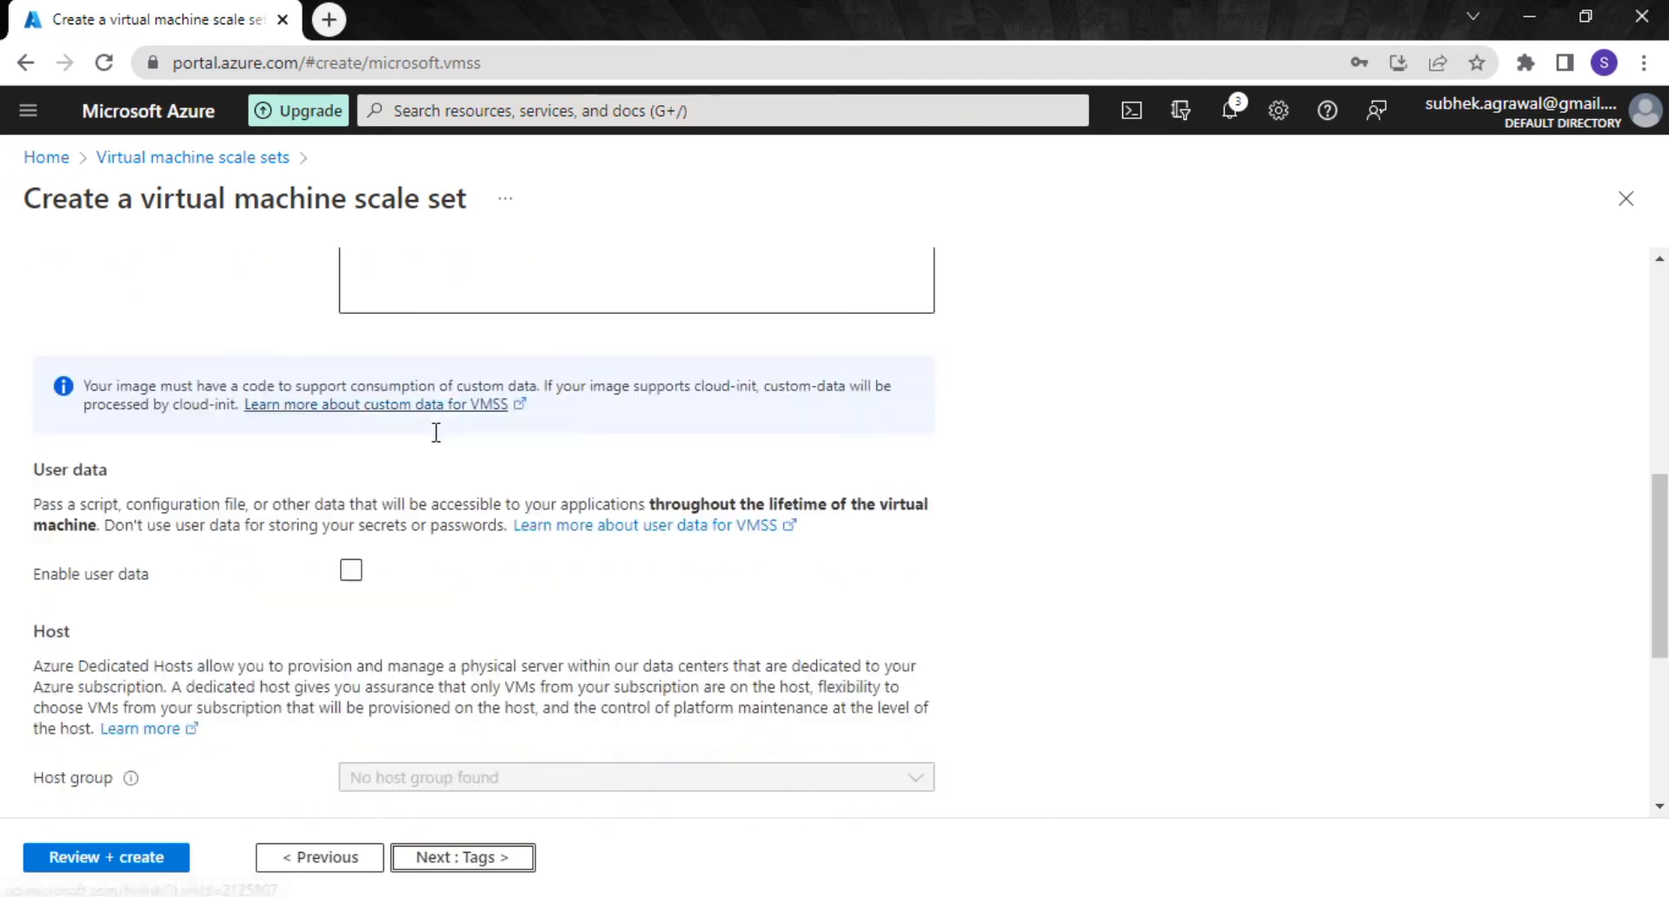
scroll(436, 432, "down", 5)
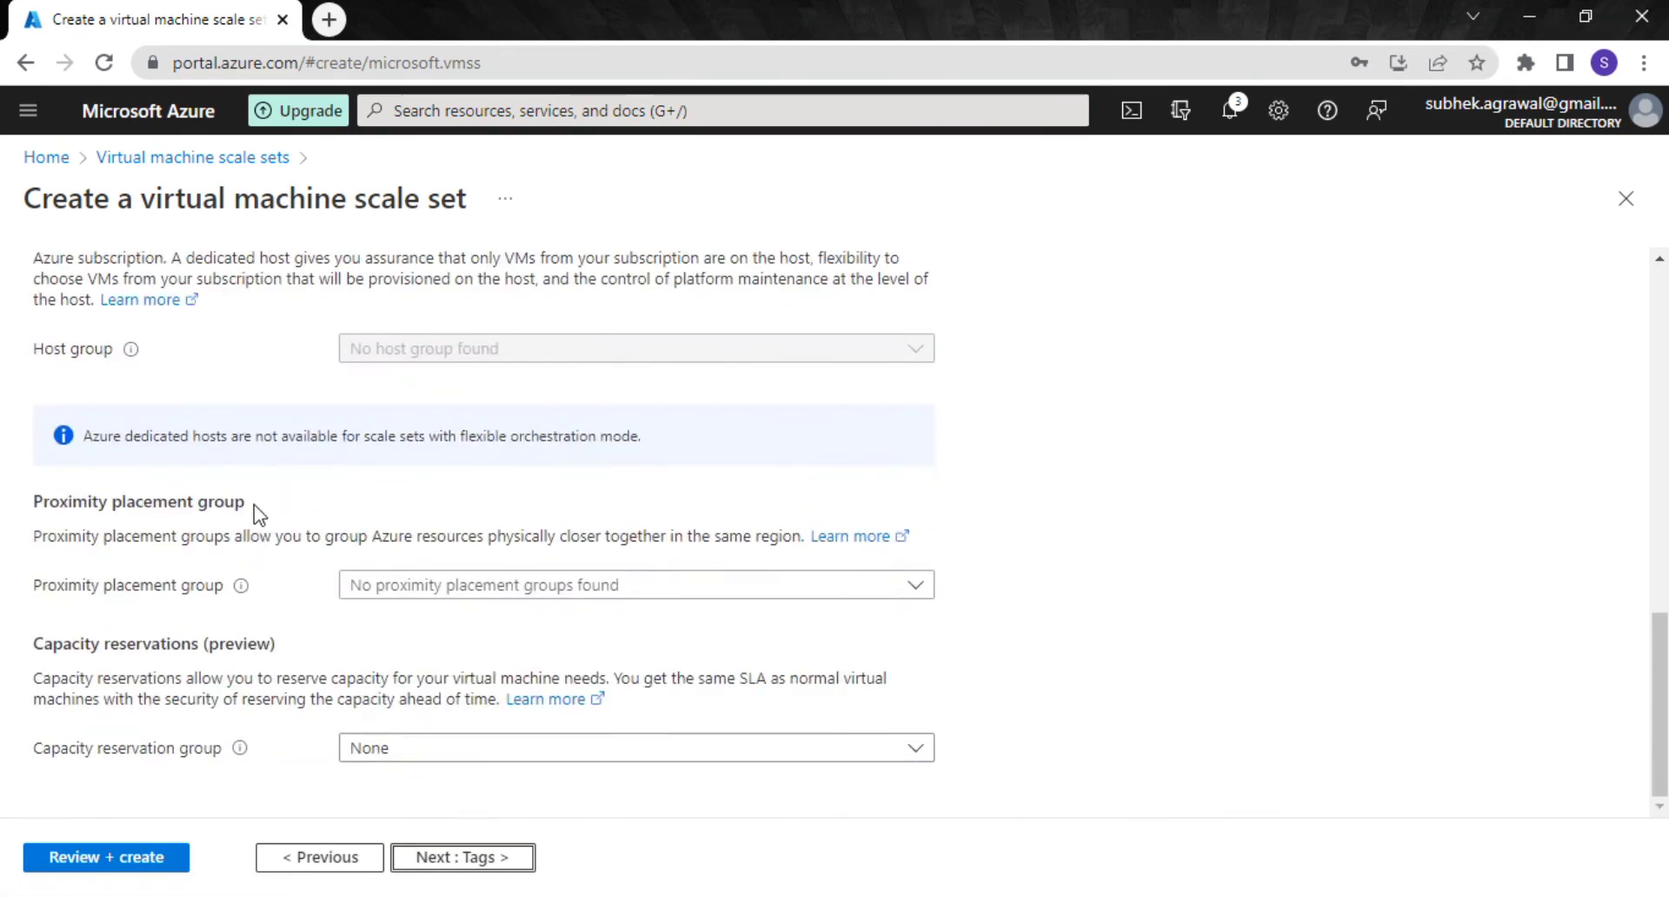
Leave the tags empty, proceed to the final review and create the virtual machine scale set.
left_click(435, 859)
left_click(439, 858)
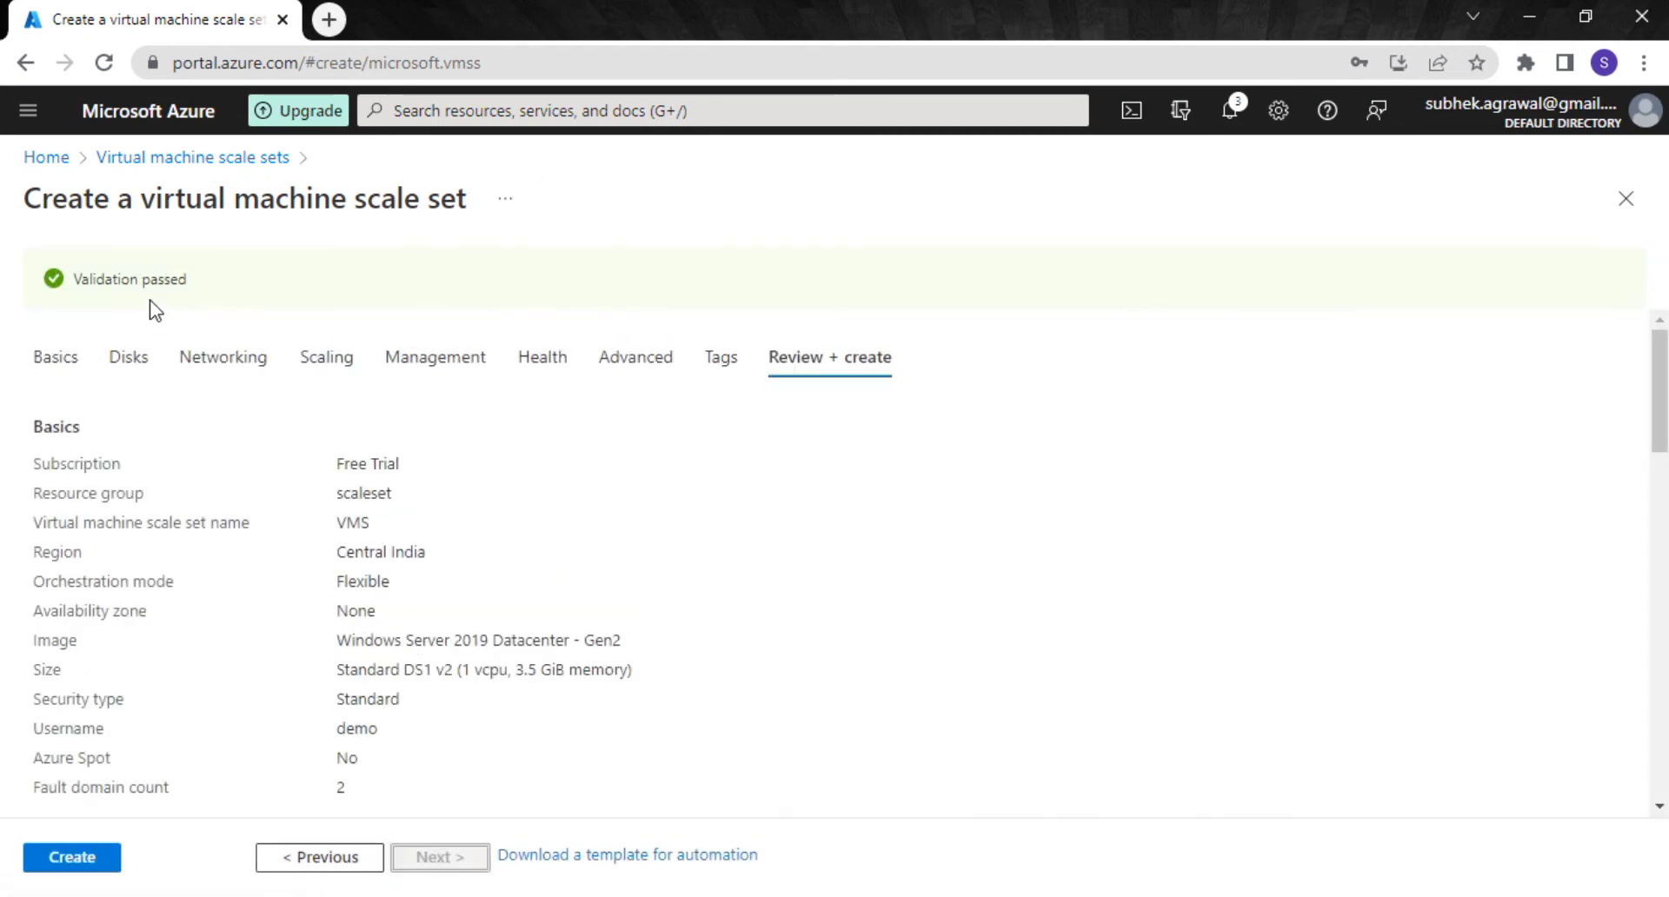
left_click(89, 866)
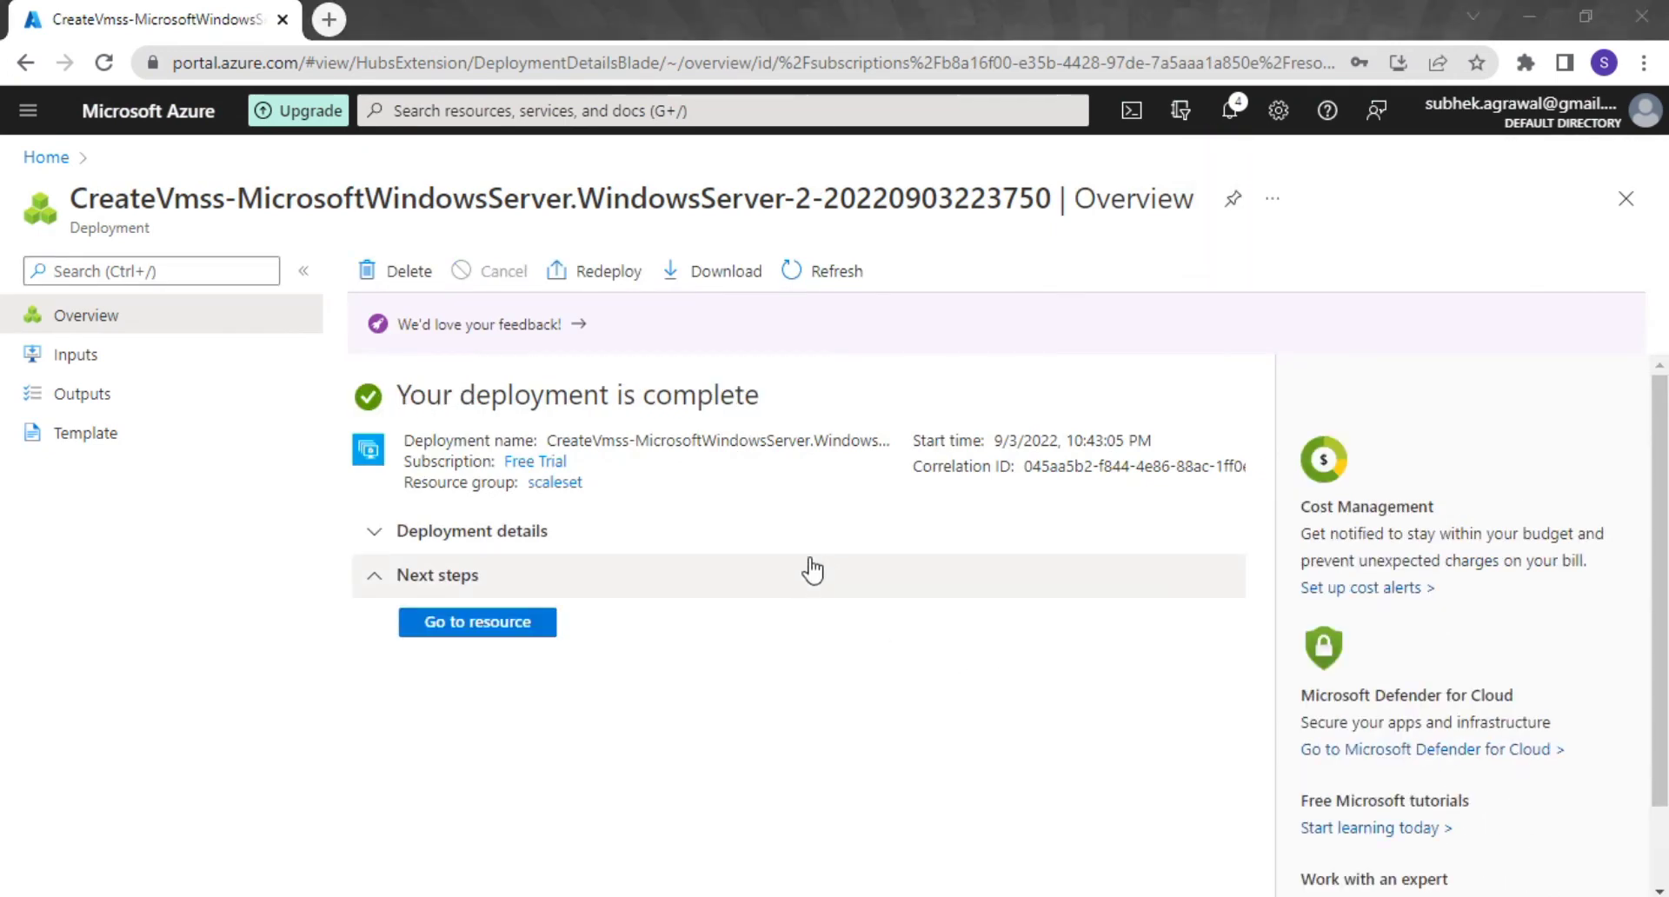
Open the deployed VMS scale set and check its instance list and overview.
left_click(498, 638)
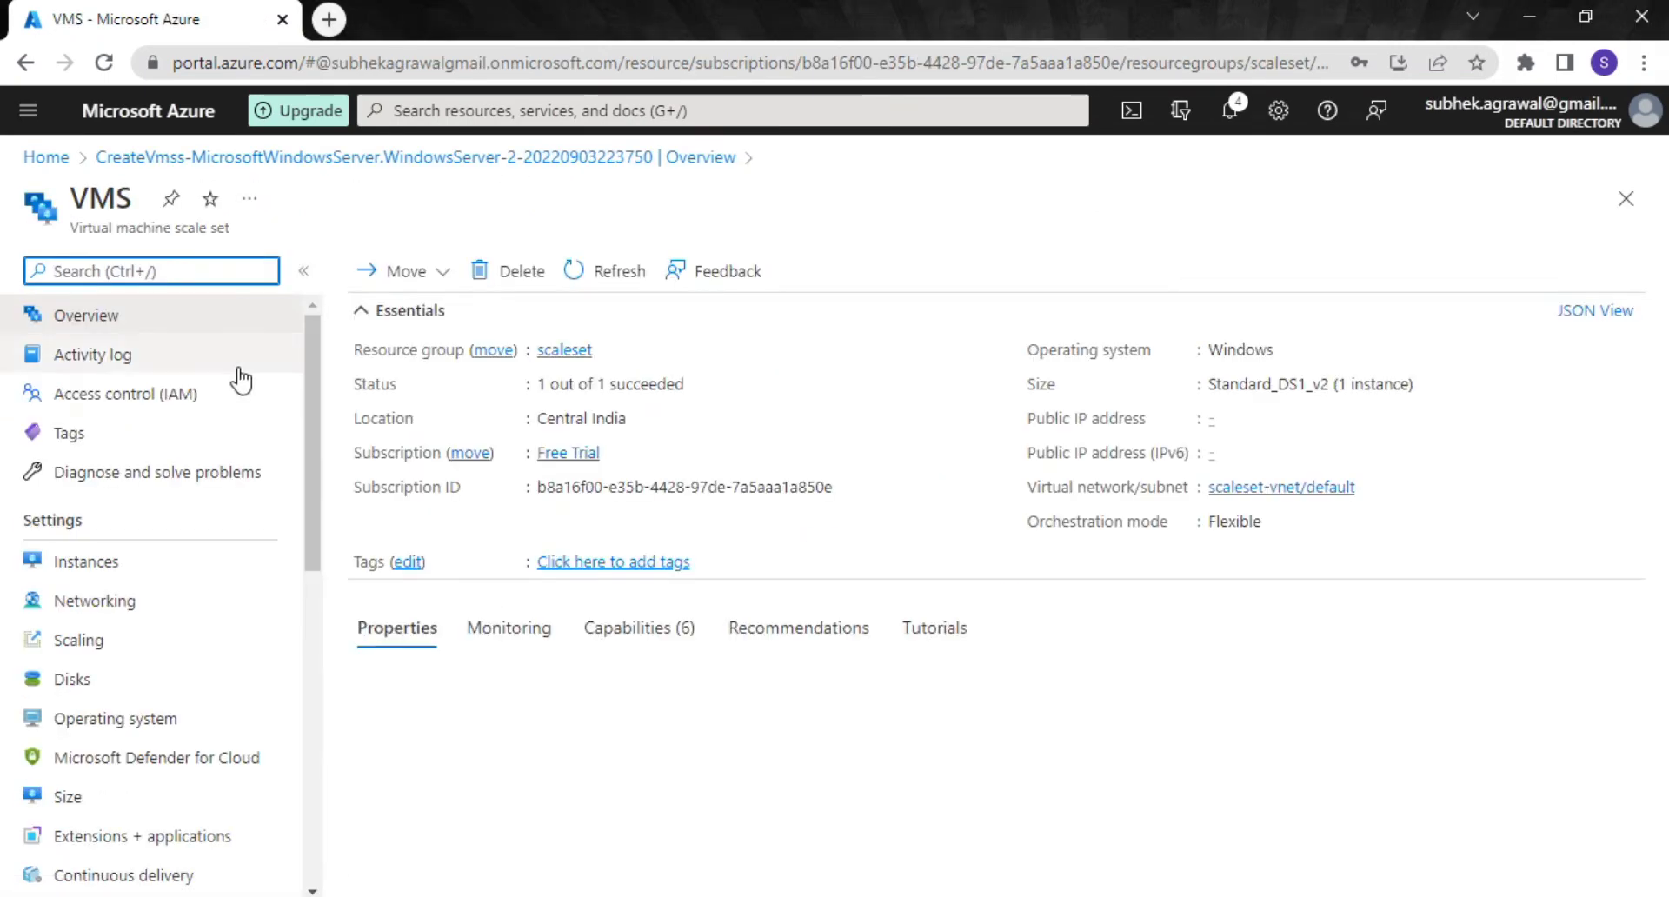
left_click(180, 565)
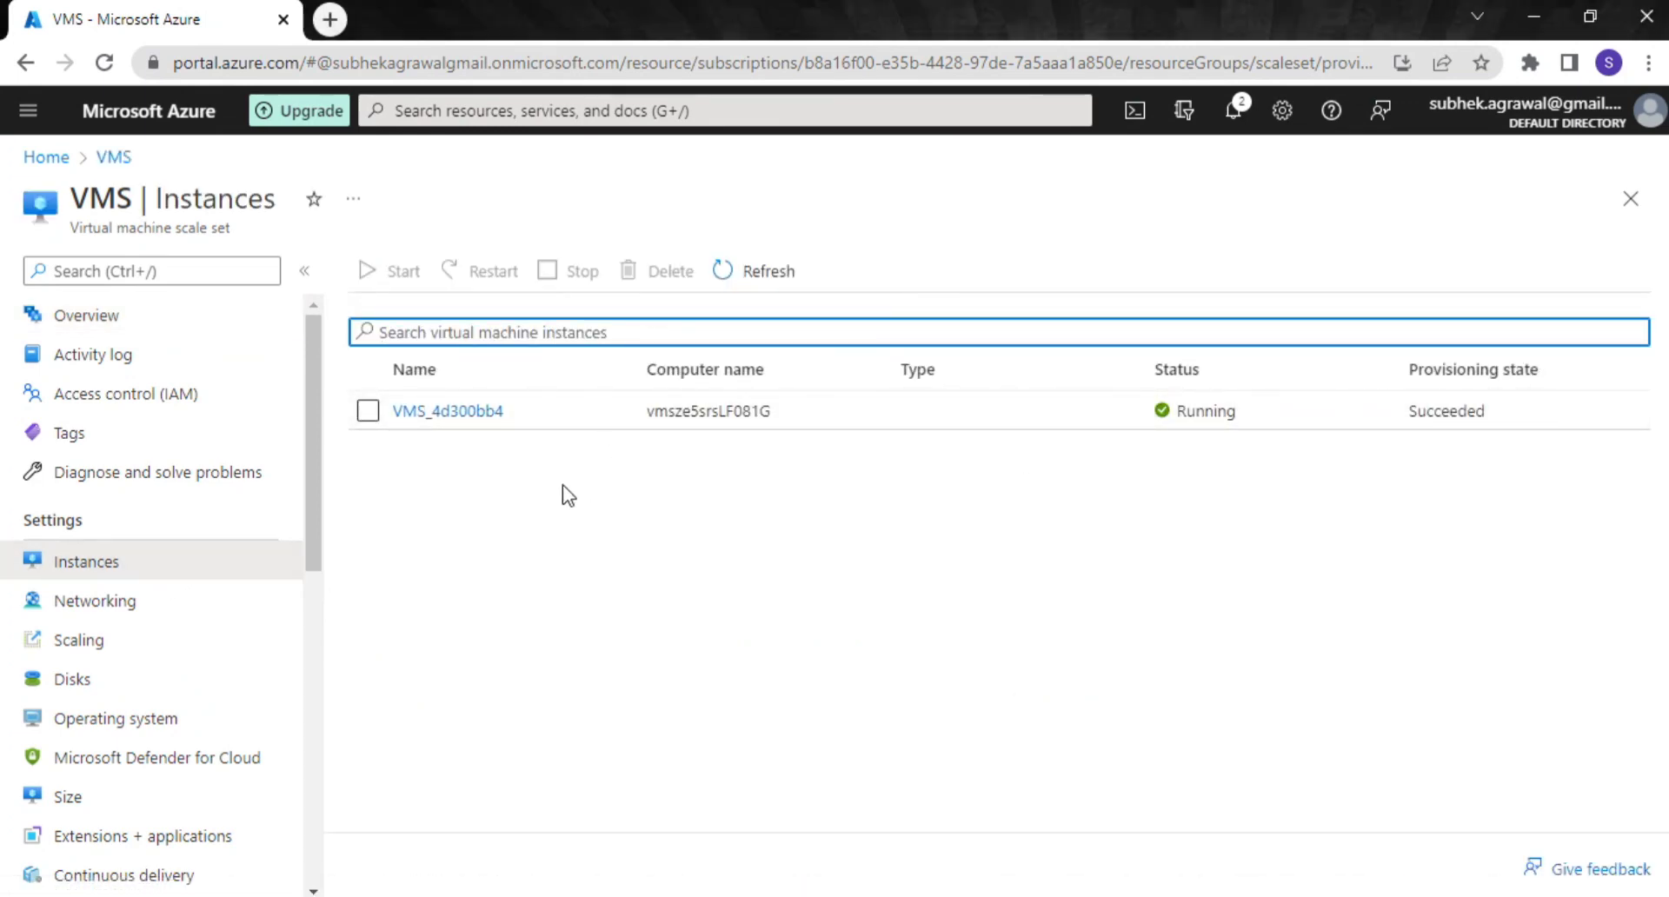
left_click(156, 318)
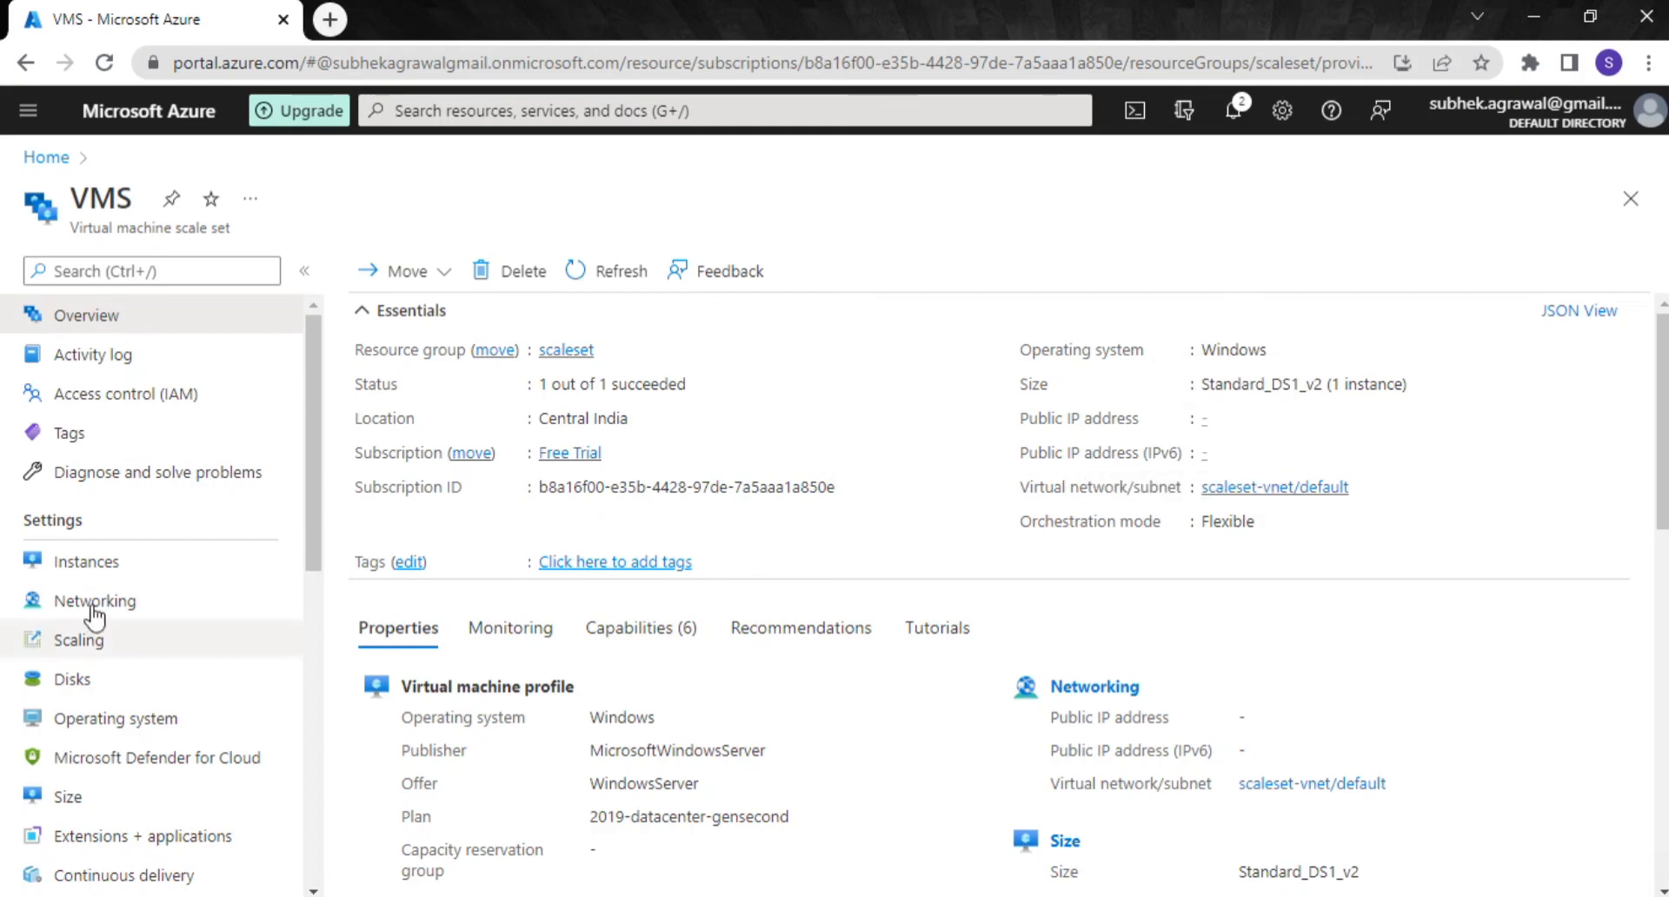
Open the VMS_4d300bb4 instance of the scale set and copy its public IP address.
left_click(130, 565)
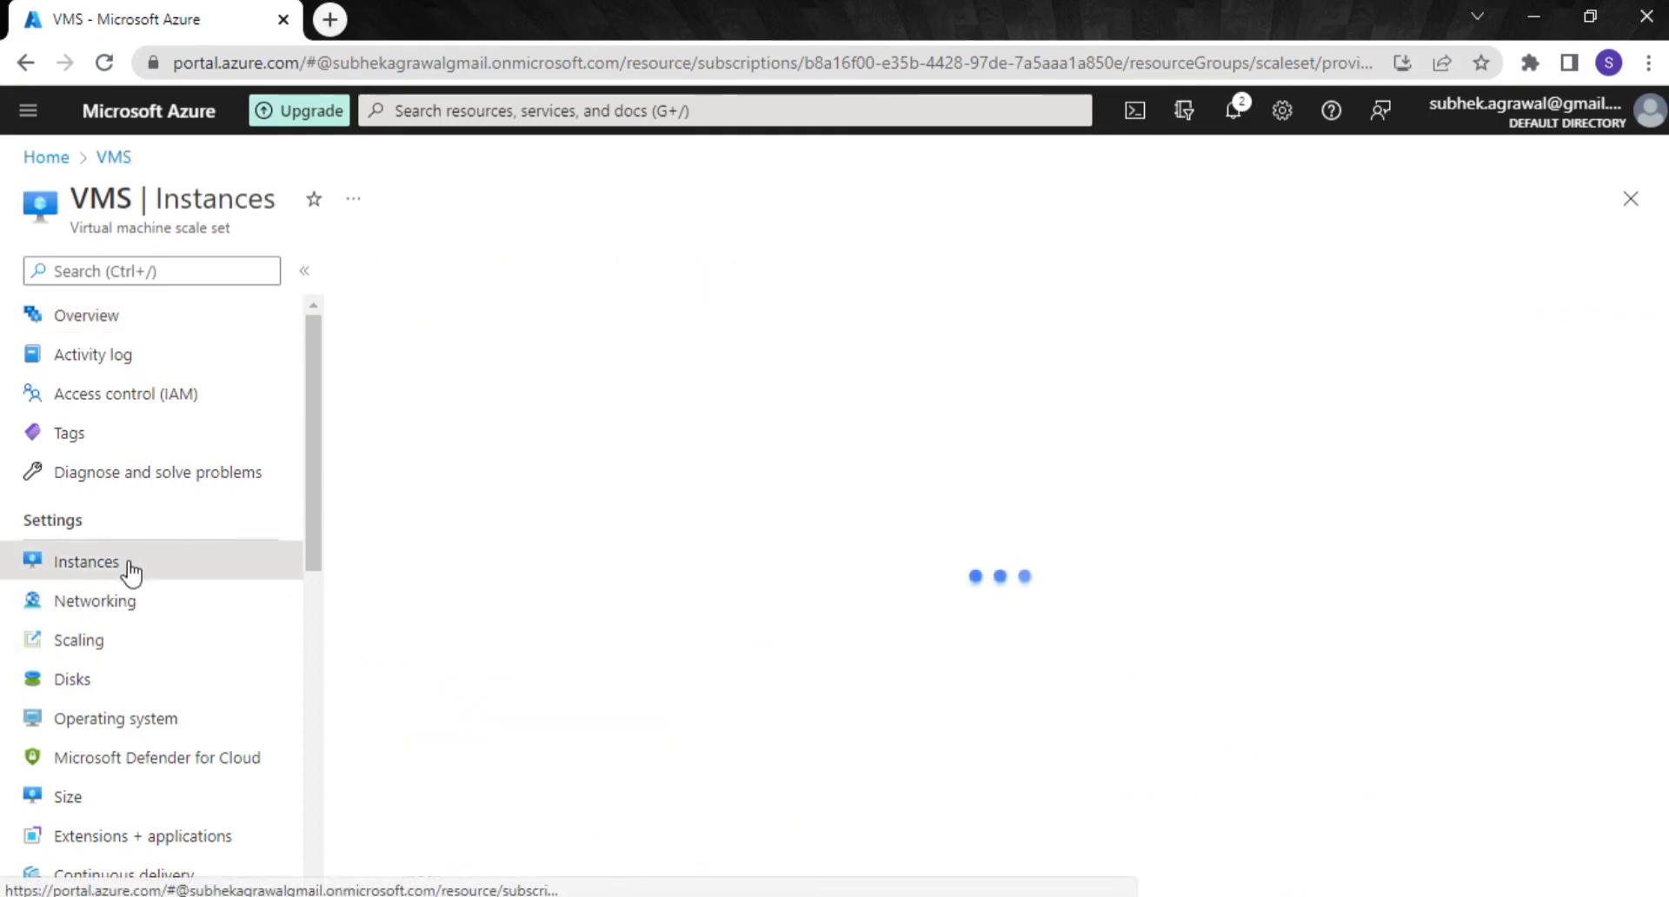
left_click(468, 416)
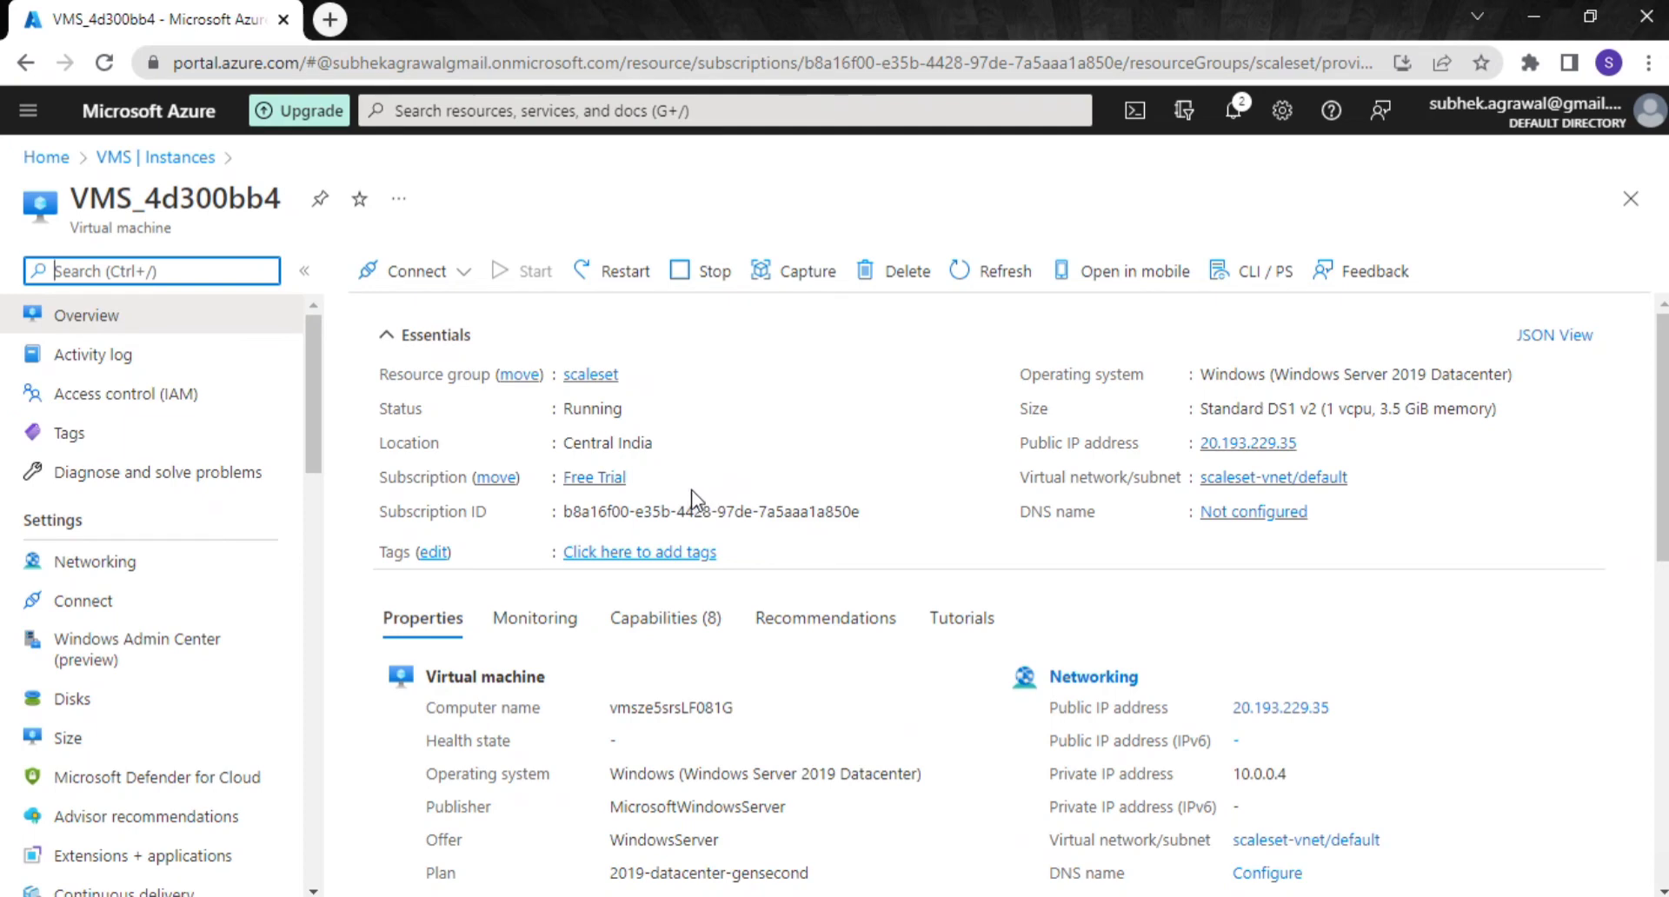
left_click(1313, 444)
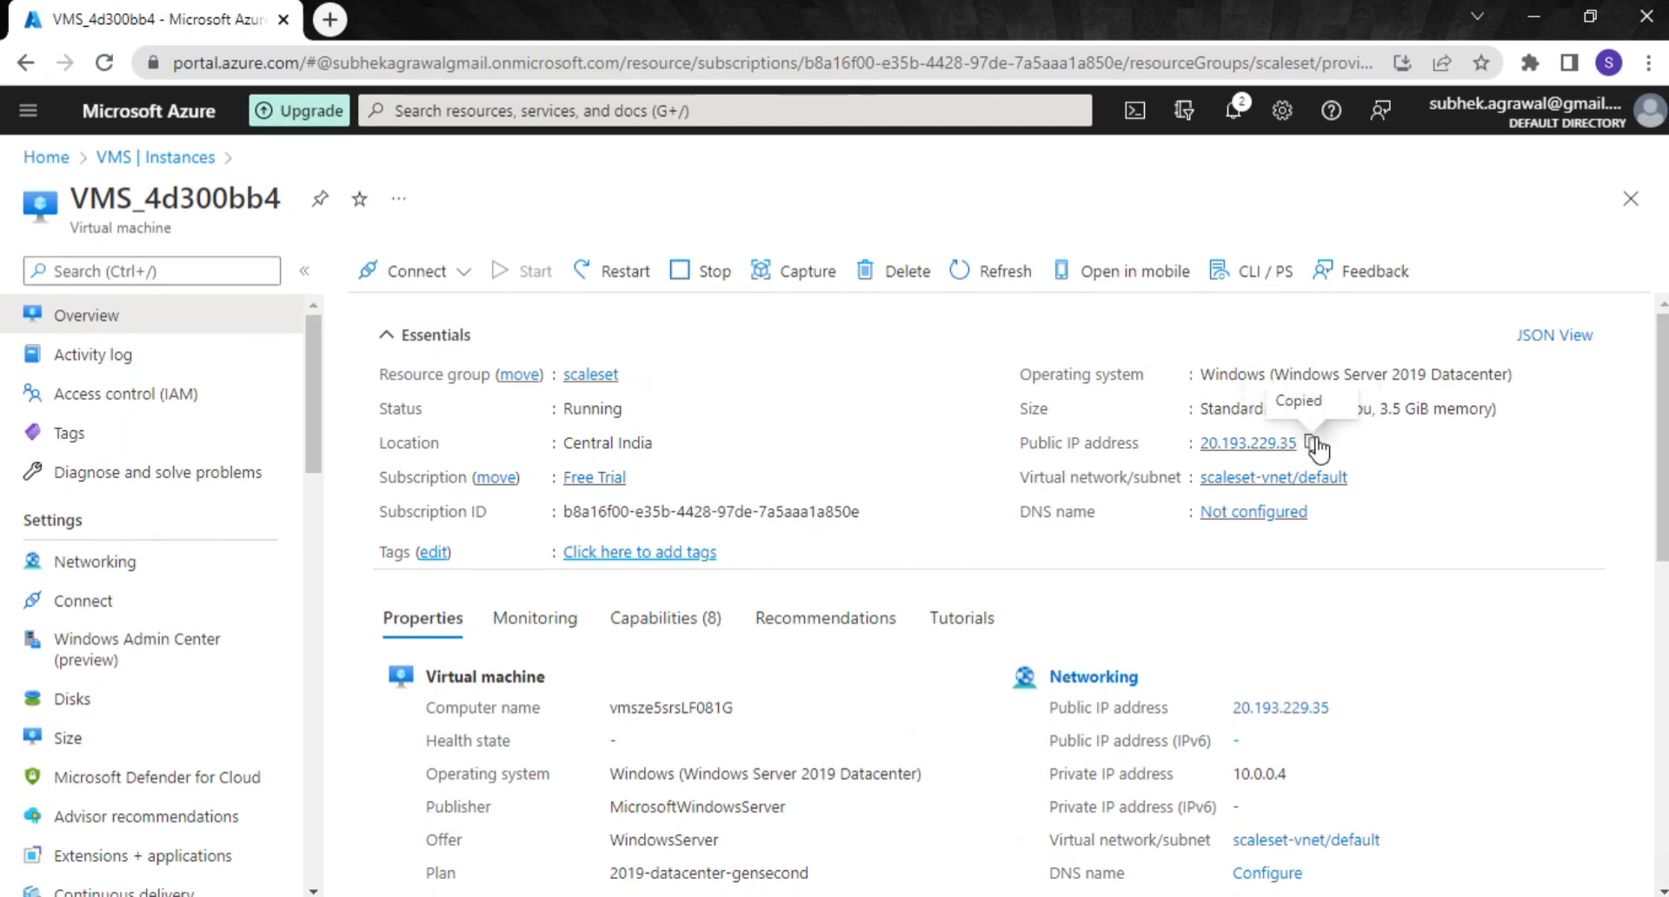
Switch to Remote Desktop Connection and set the computer to the copied address 20.193.229.35.
key("super")
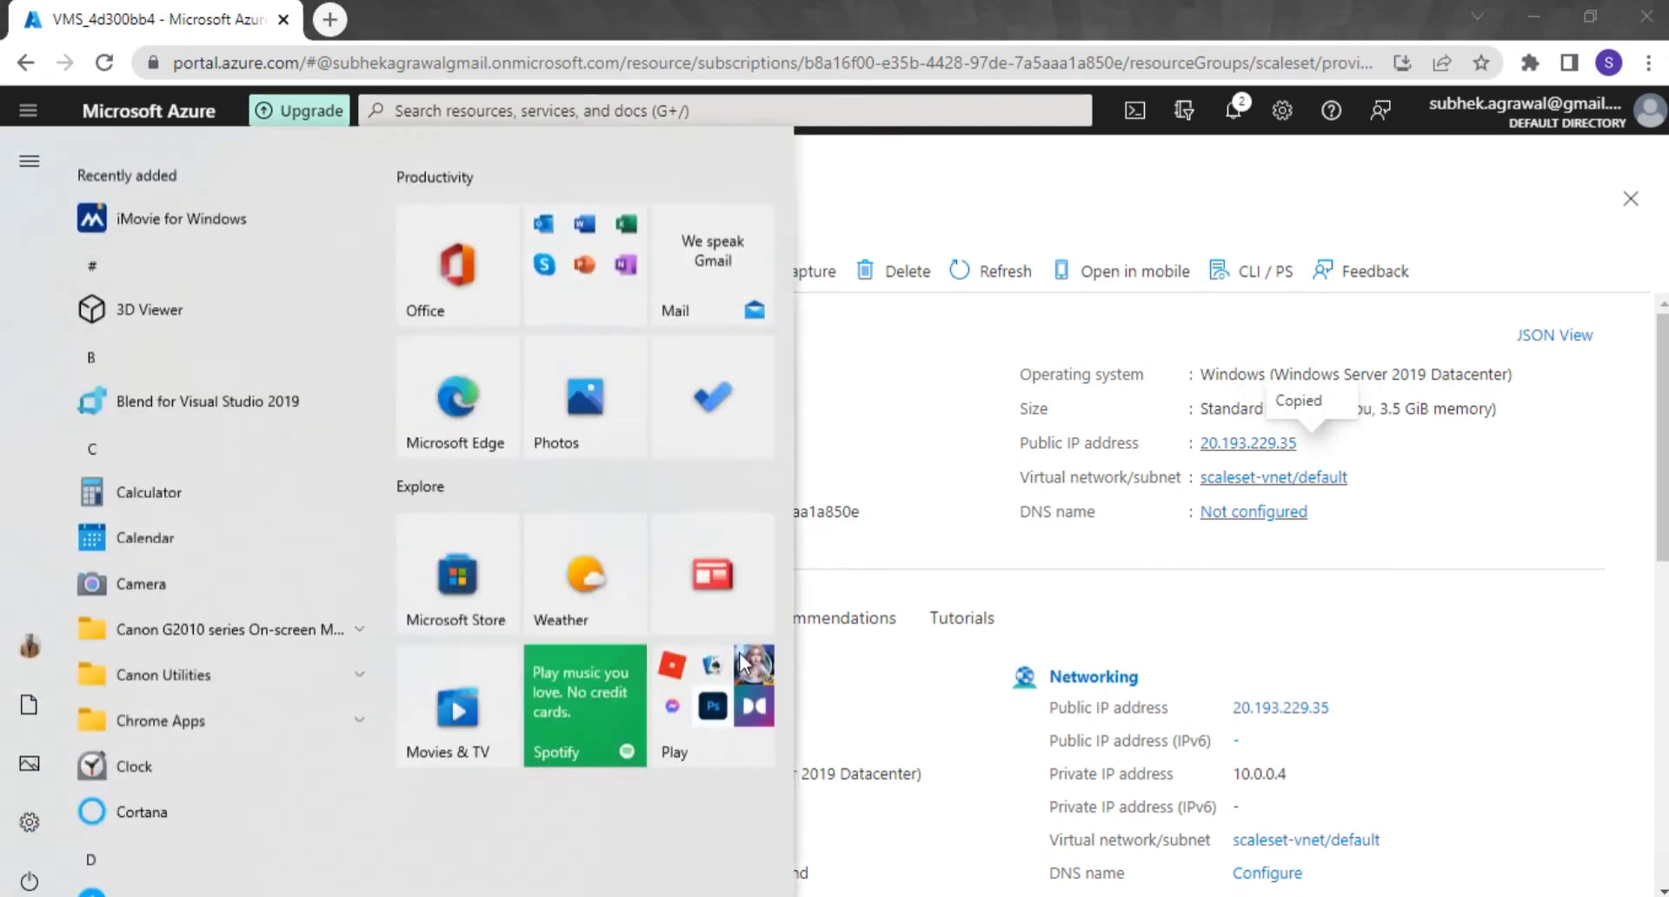
type("msts")
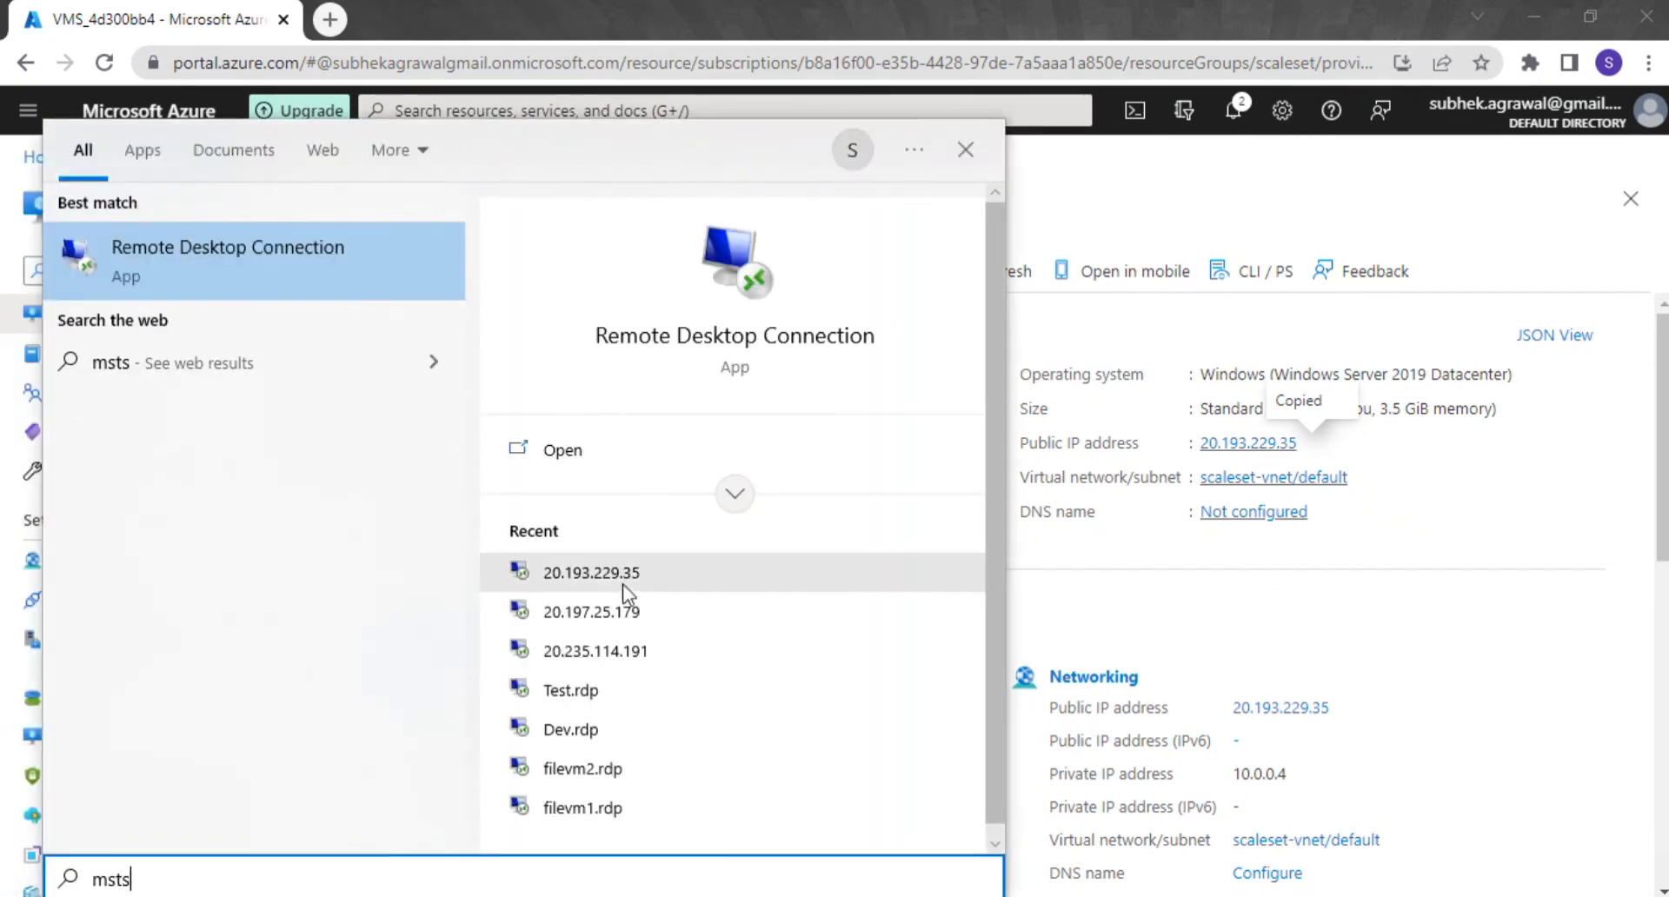
left_click(317, 291)
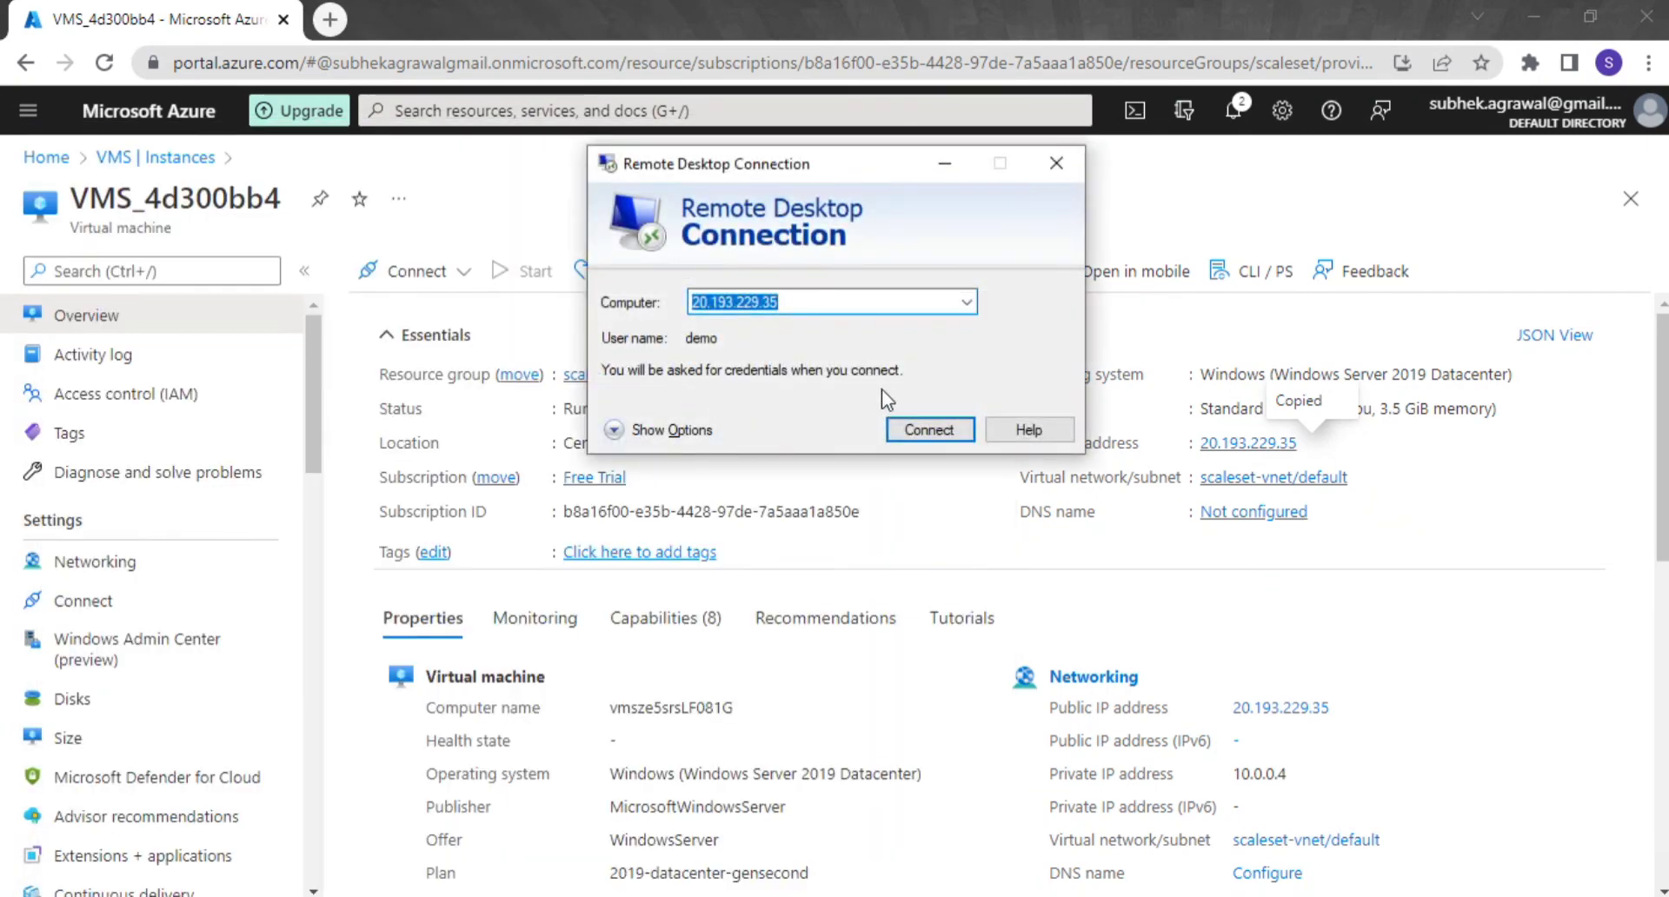
type("v")
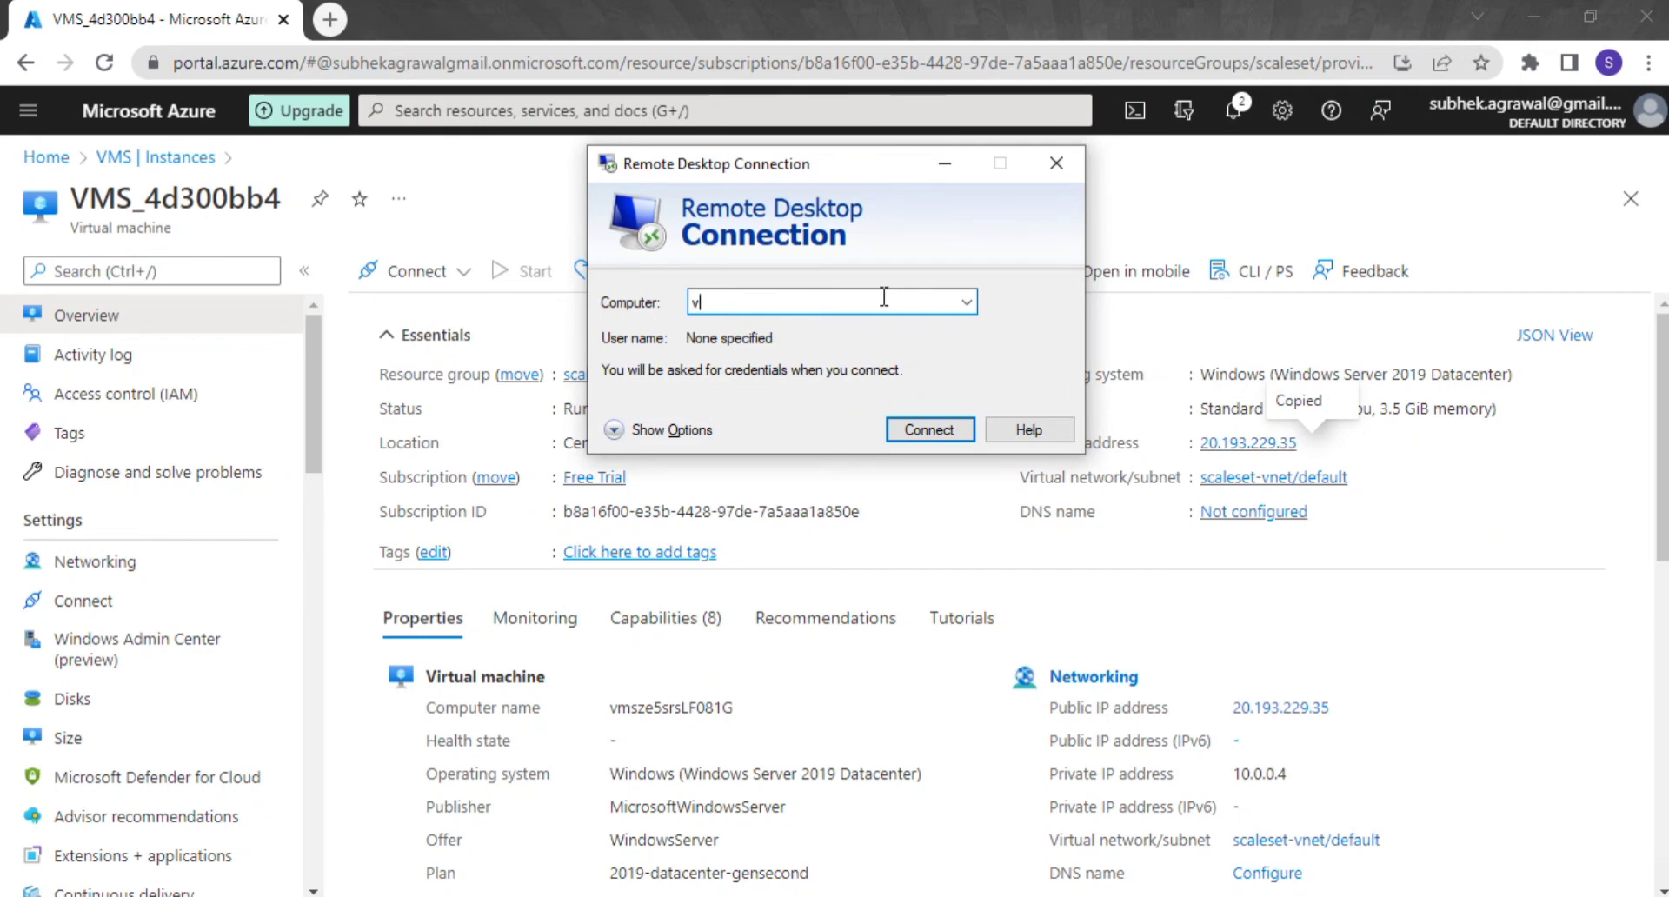
key("BackSpace")
key("ctrl+v")
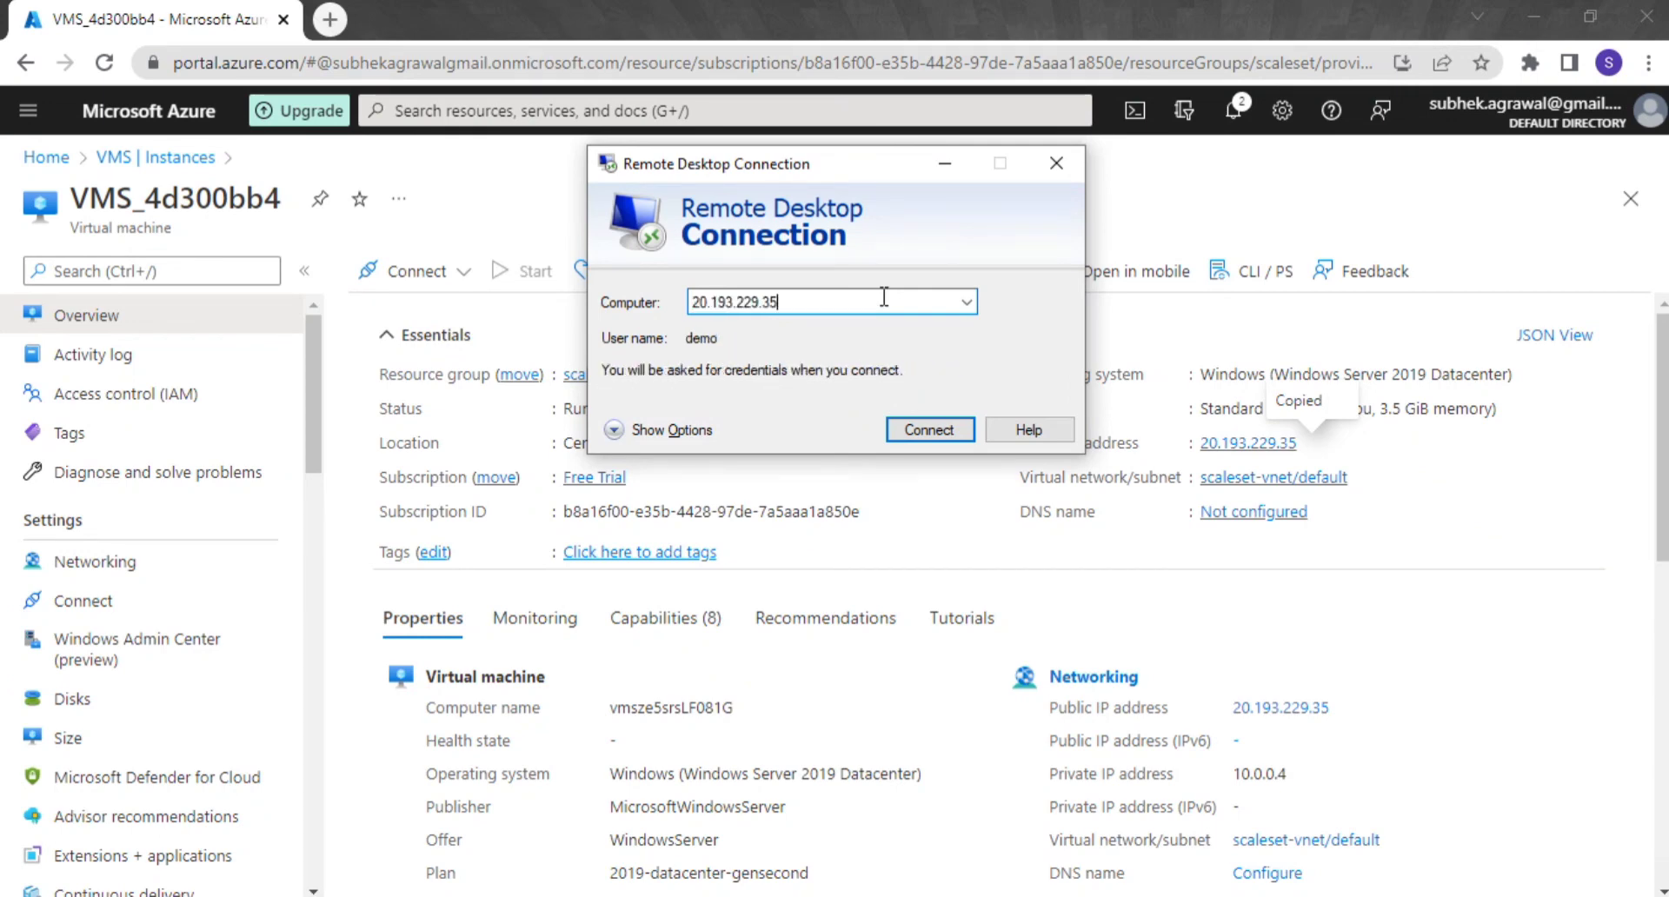
Connect to the virtual machine and sign in with the account password.
left_click(936, 428)
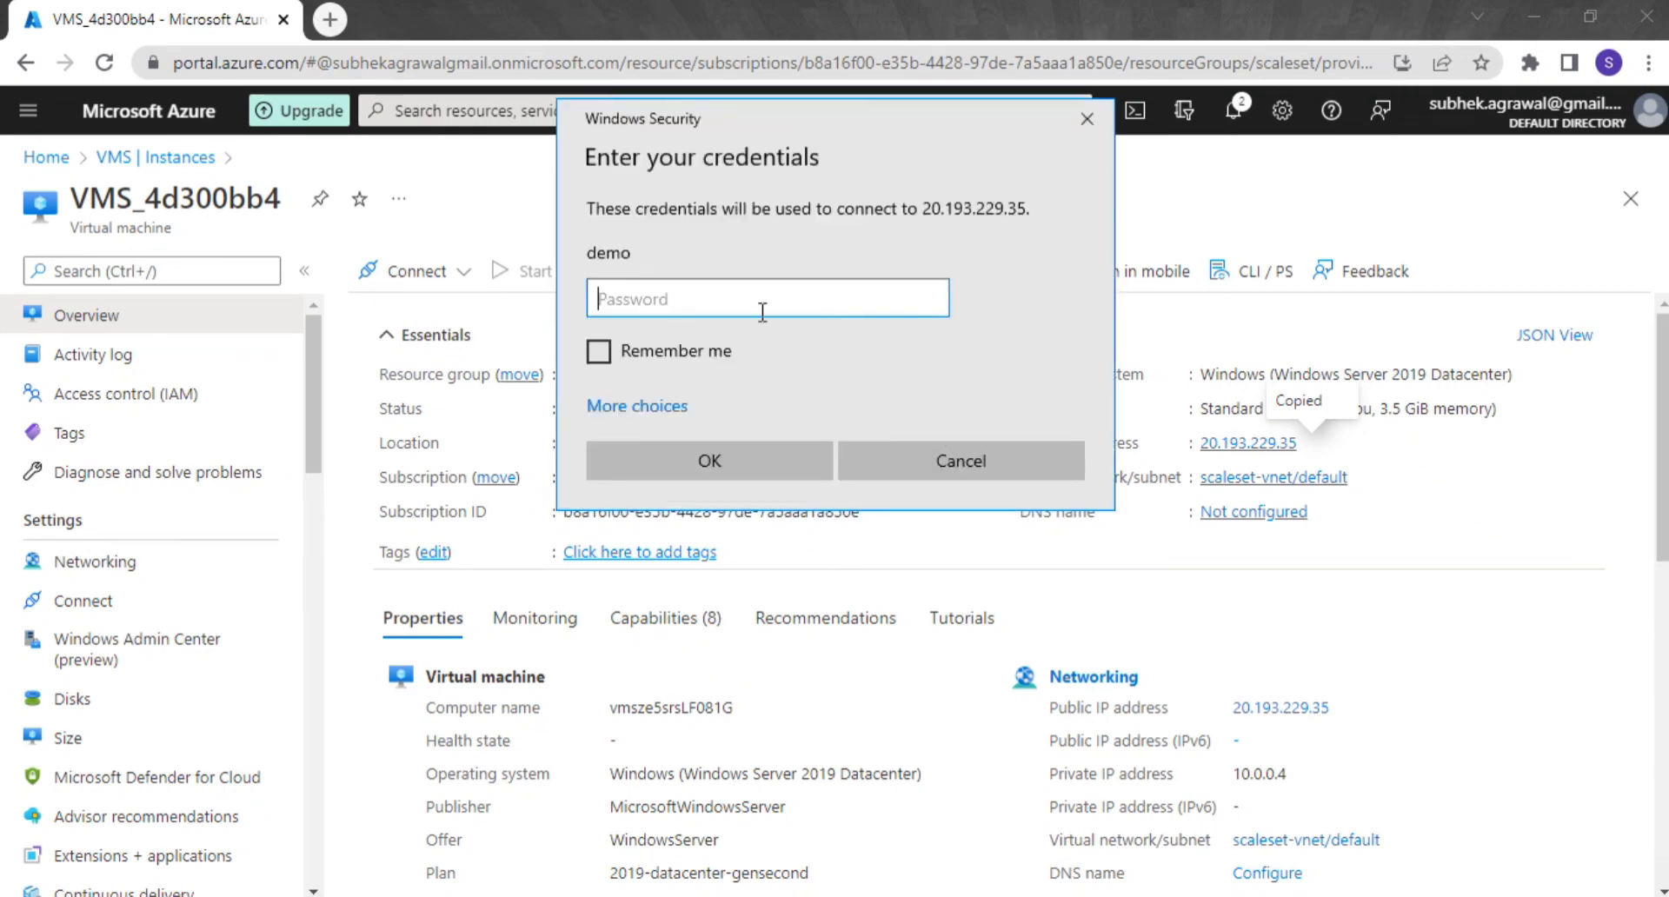
type("P")
left_click(736, 459)
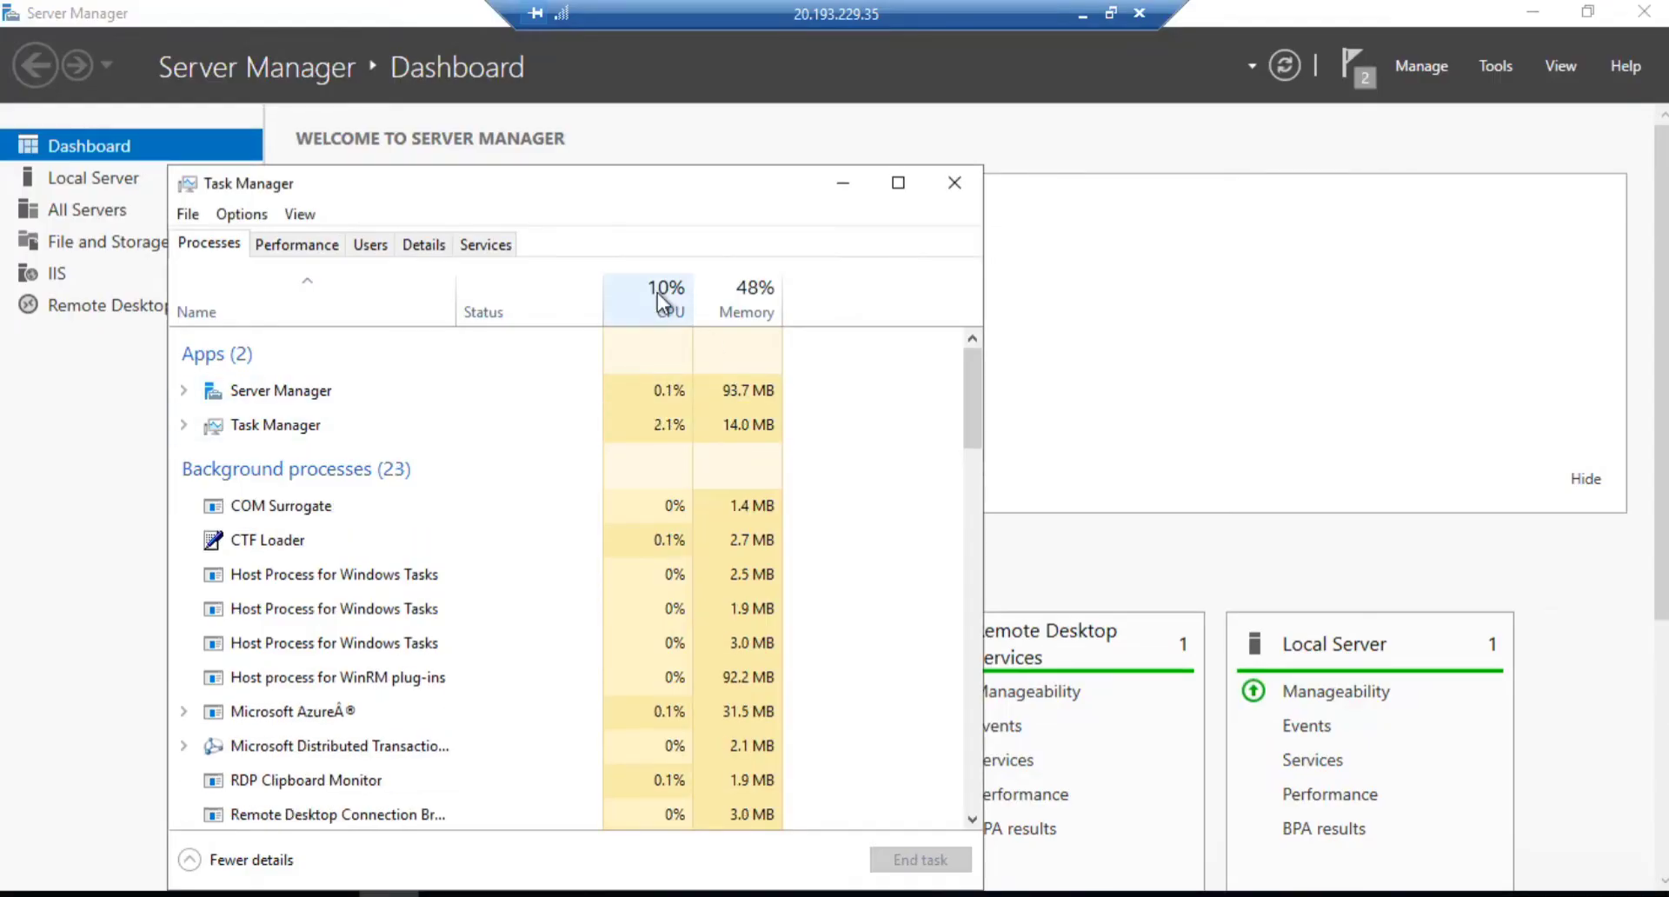
Check the performance and processes of the virtual machine in Task Manager, and return to the Azure portal.
left_click(318, 248)
left_click(232, 239)
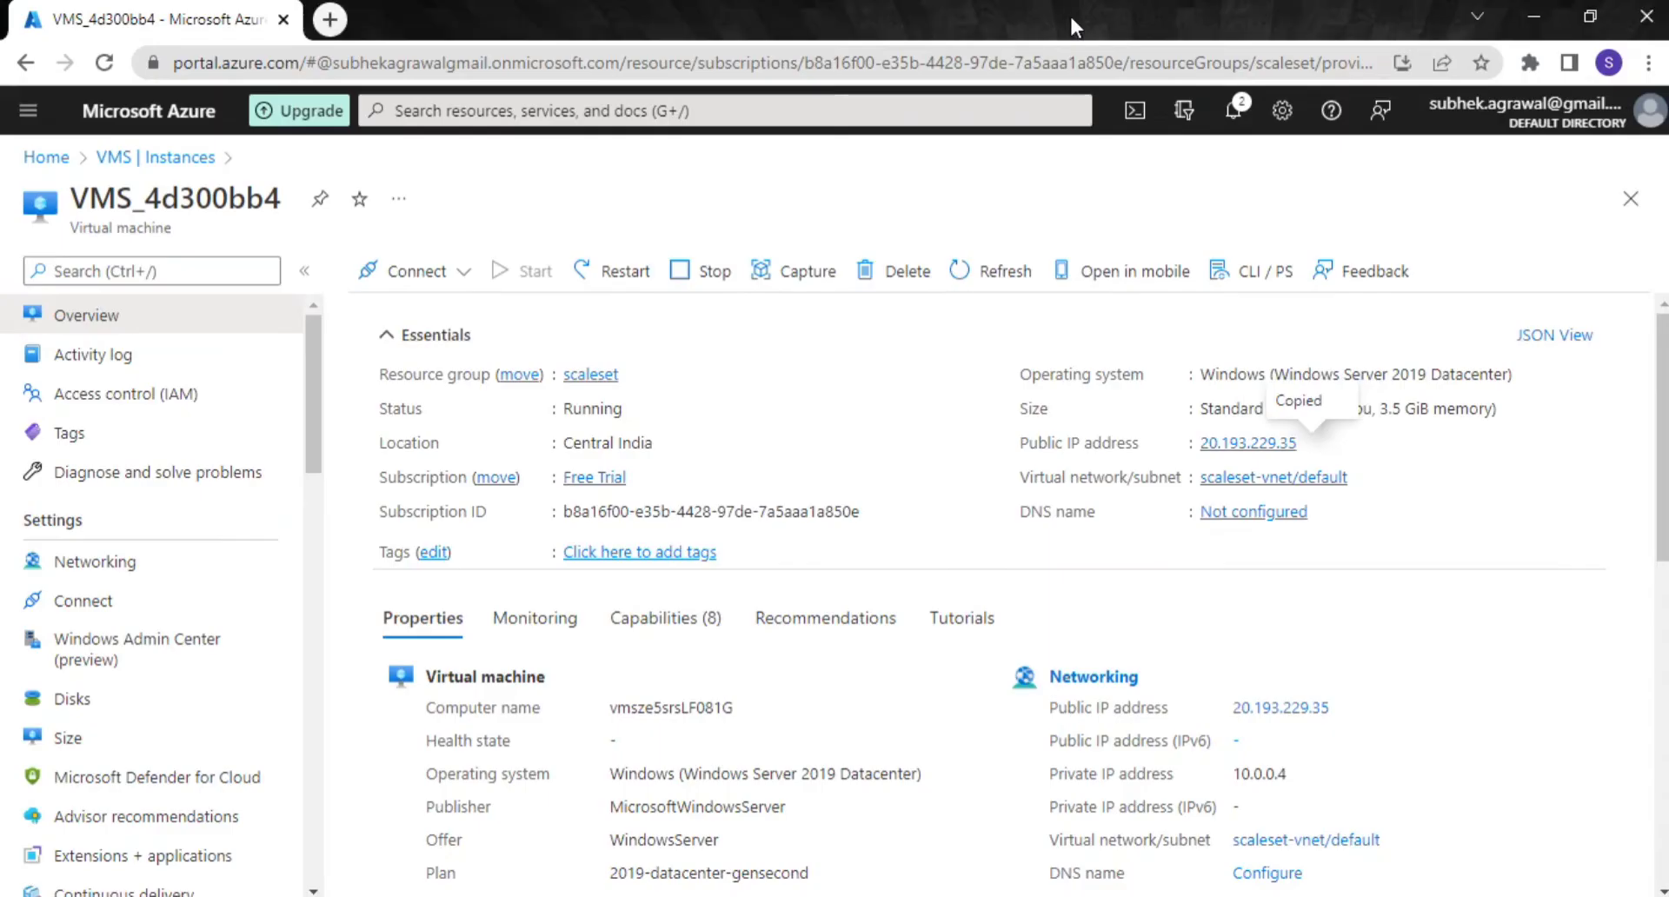
left_click(1082, 14)
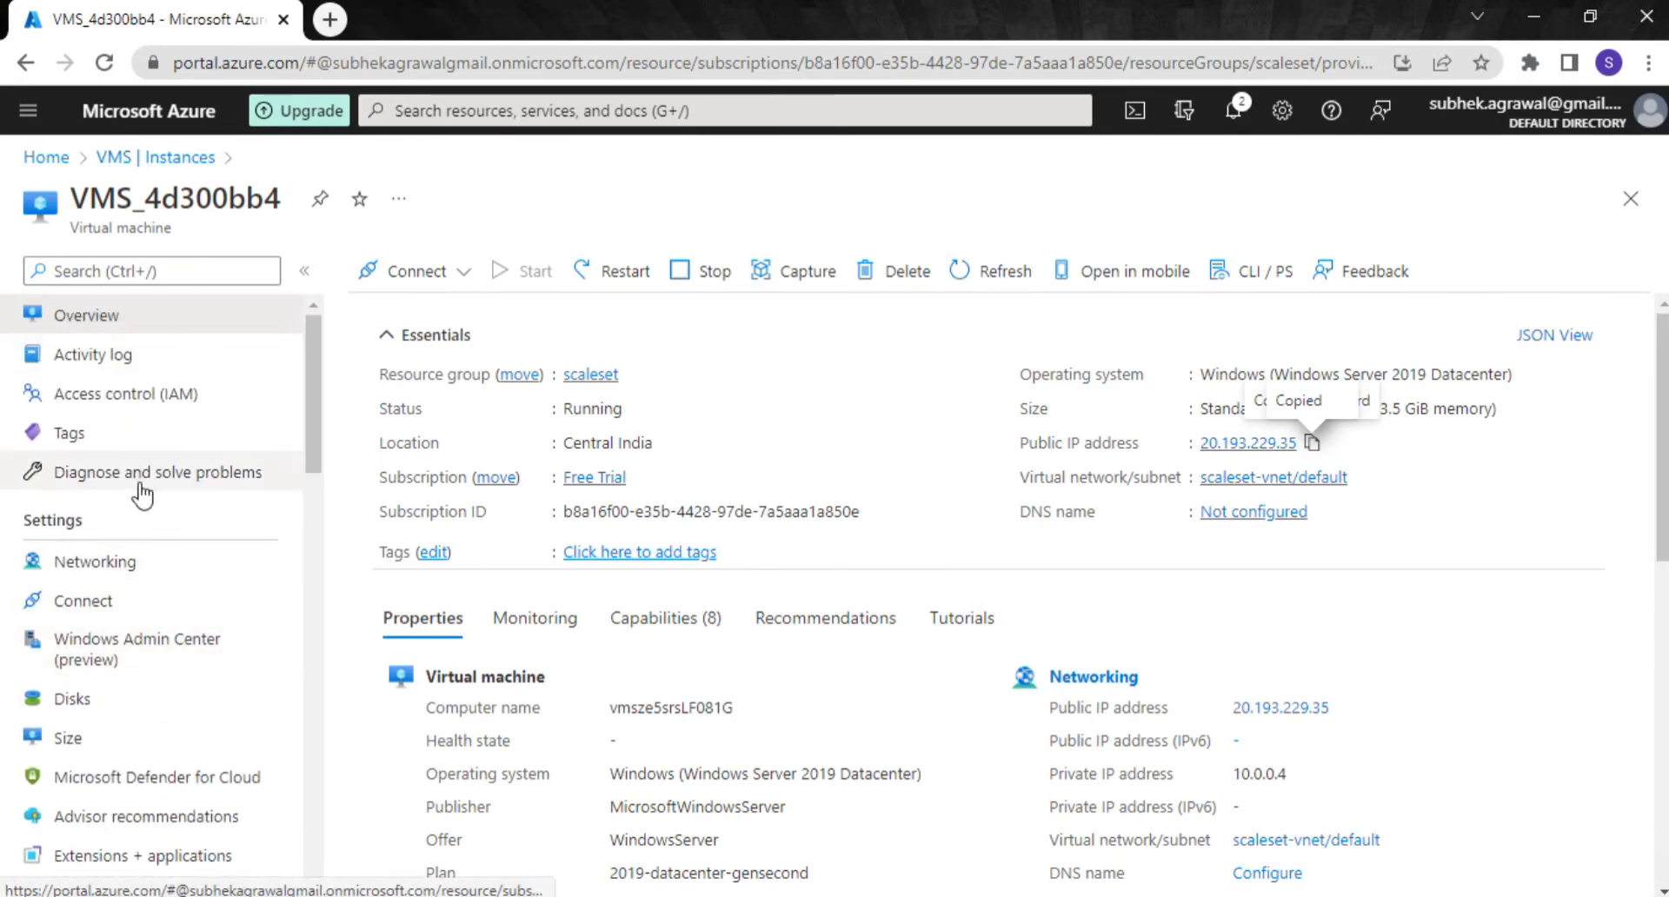
Open the VMS scale set's scaling settings and examine its default profile's scale-out and scale-in rules.
scroll(153, 556, "down", 5)
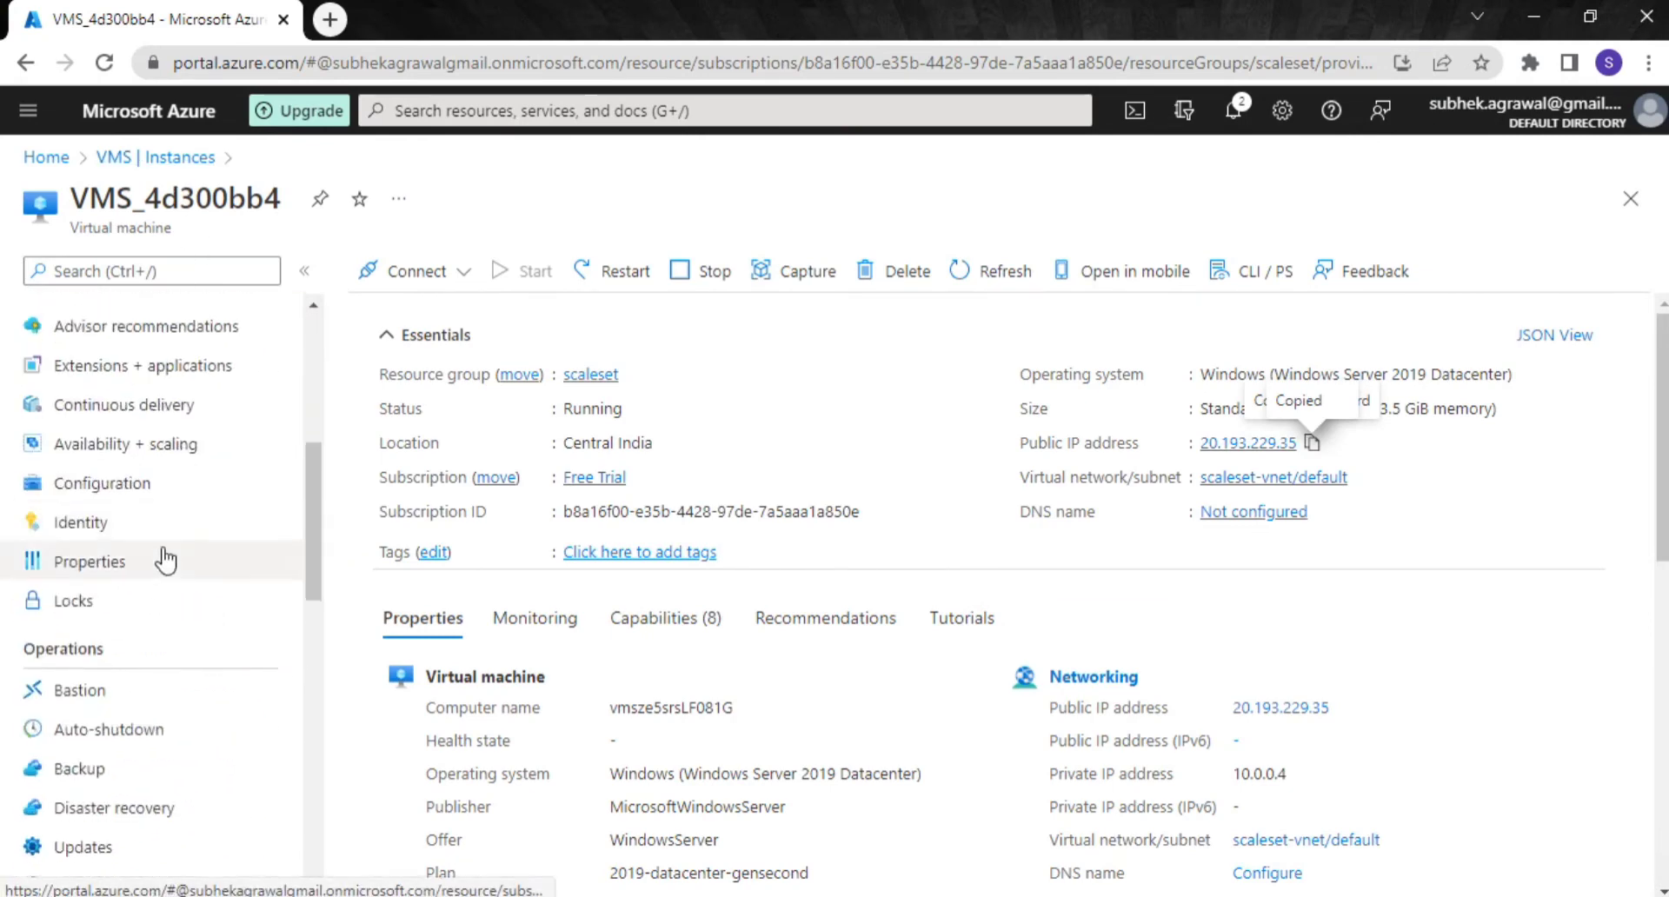
left_click(179, 158)
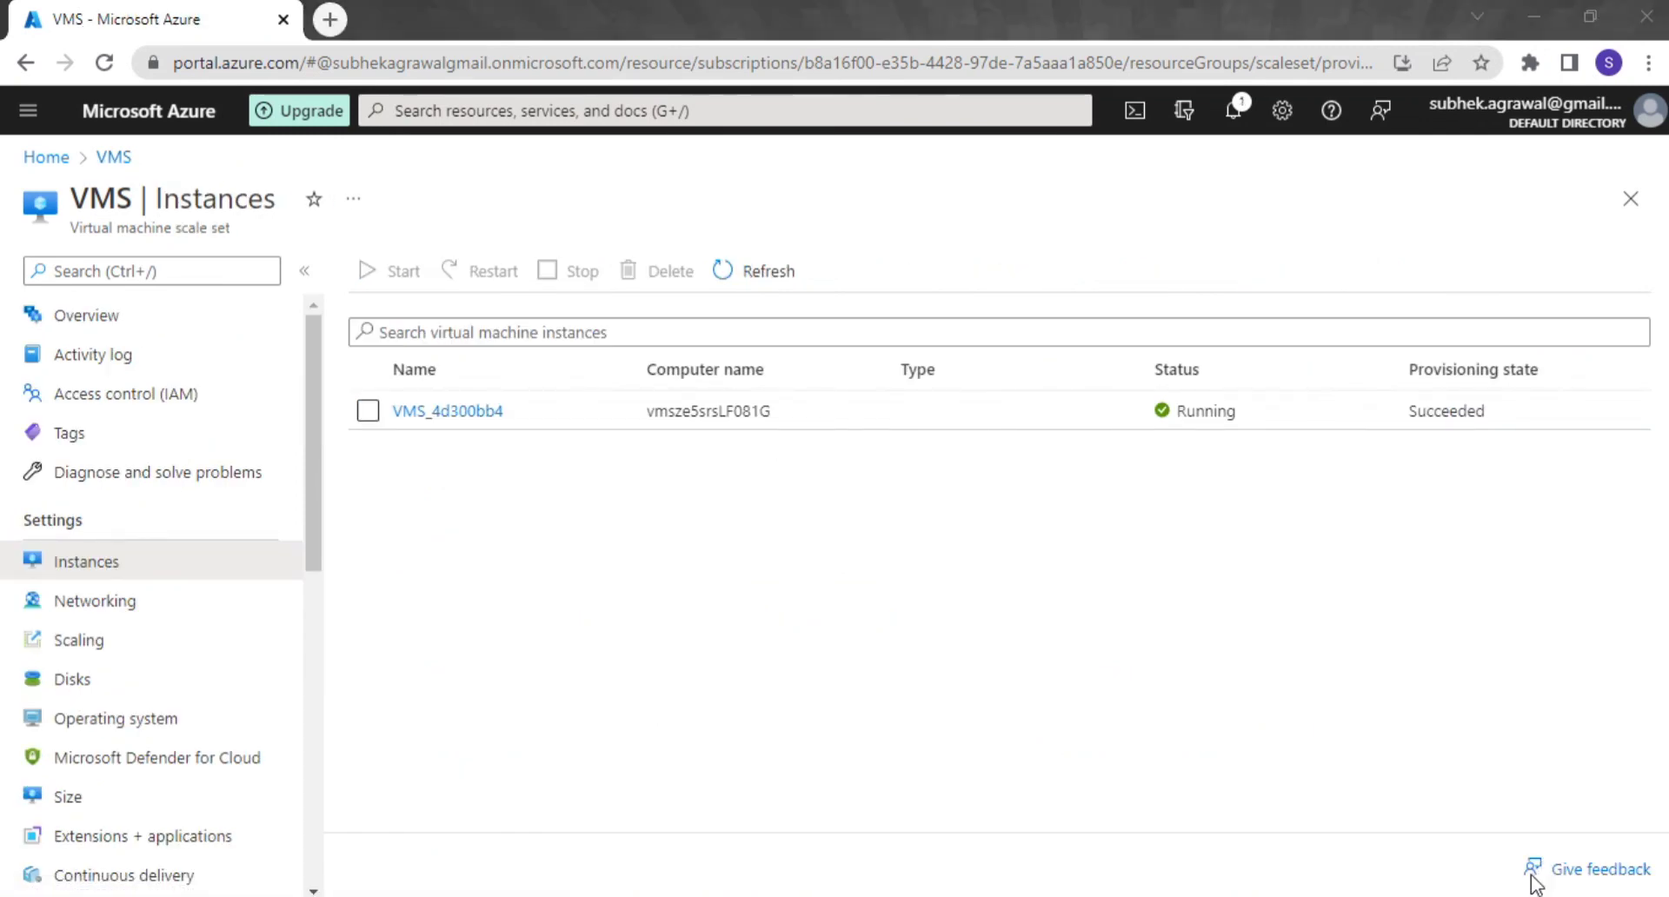
left_click(155, 642)
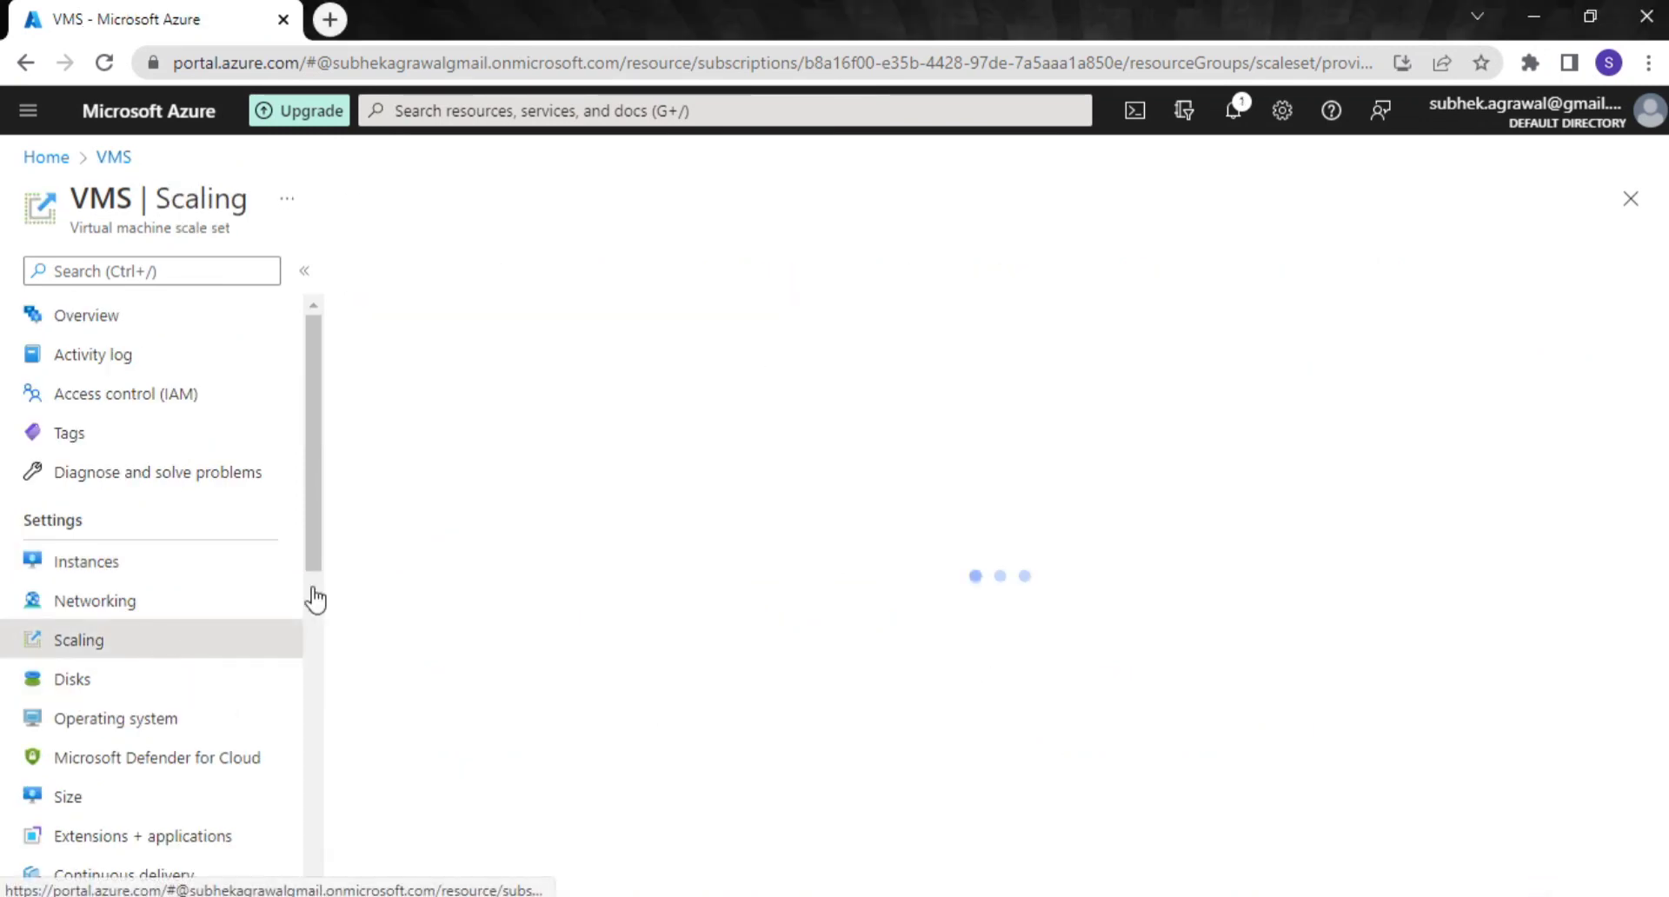
scroll(640, 711, "down", 4)
scroll(640, 711, "down", 4)
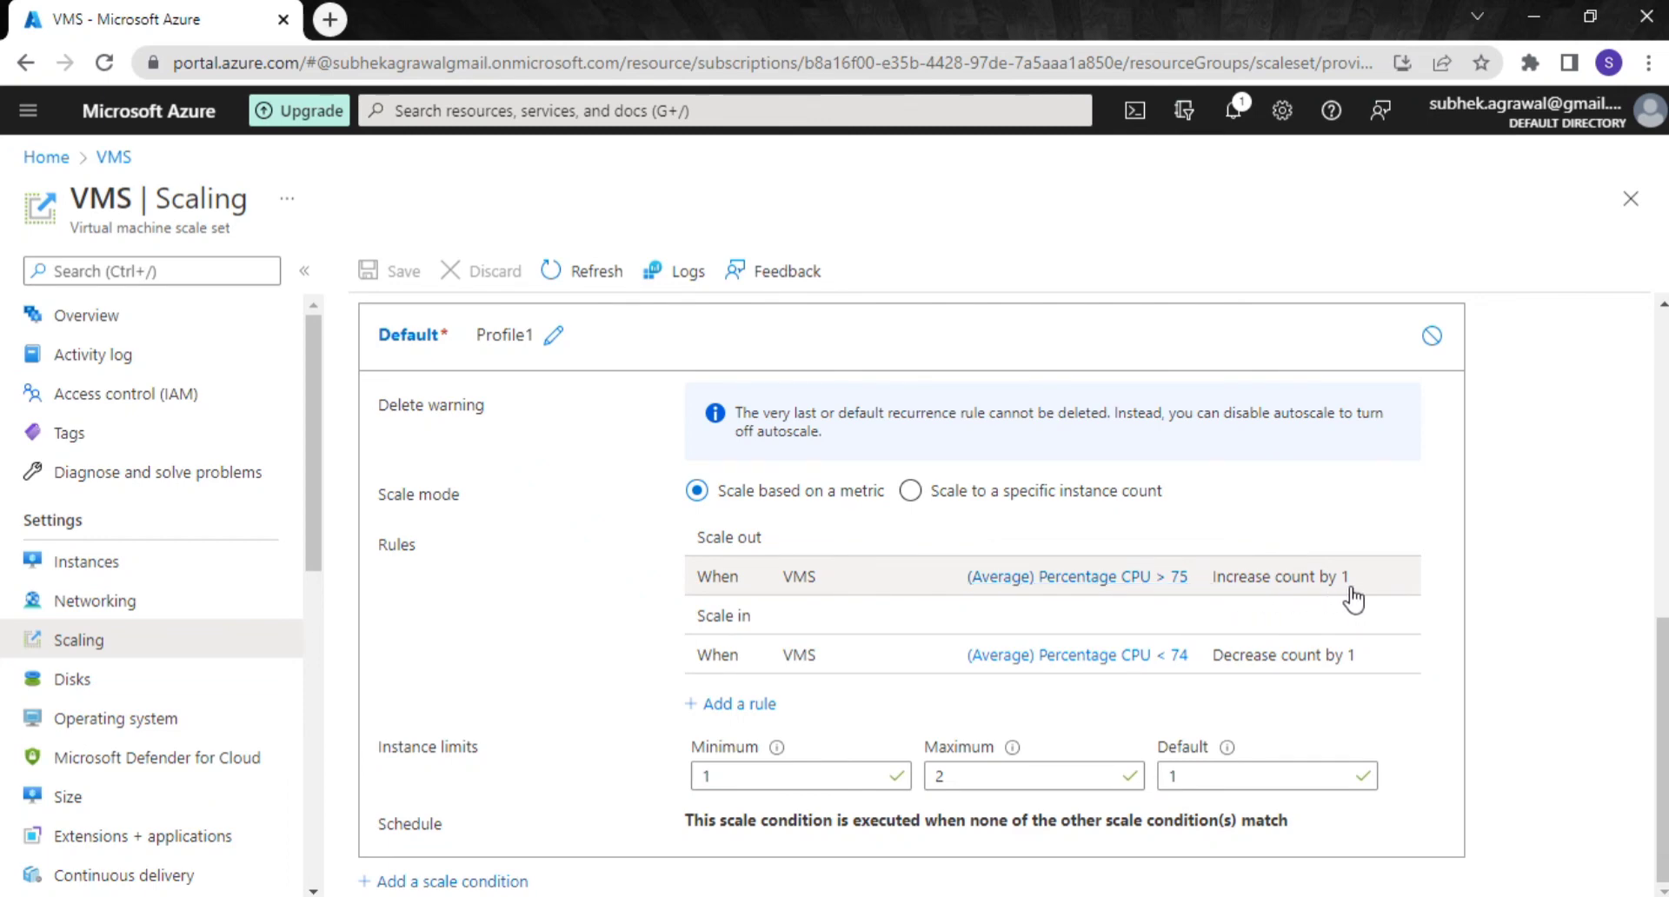
Switch to the remote session to check its CPU usage in Task Manager, and return to the scaling rules.
key("alt+Tab")
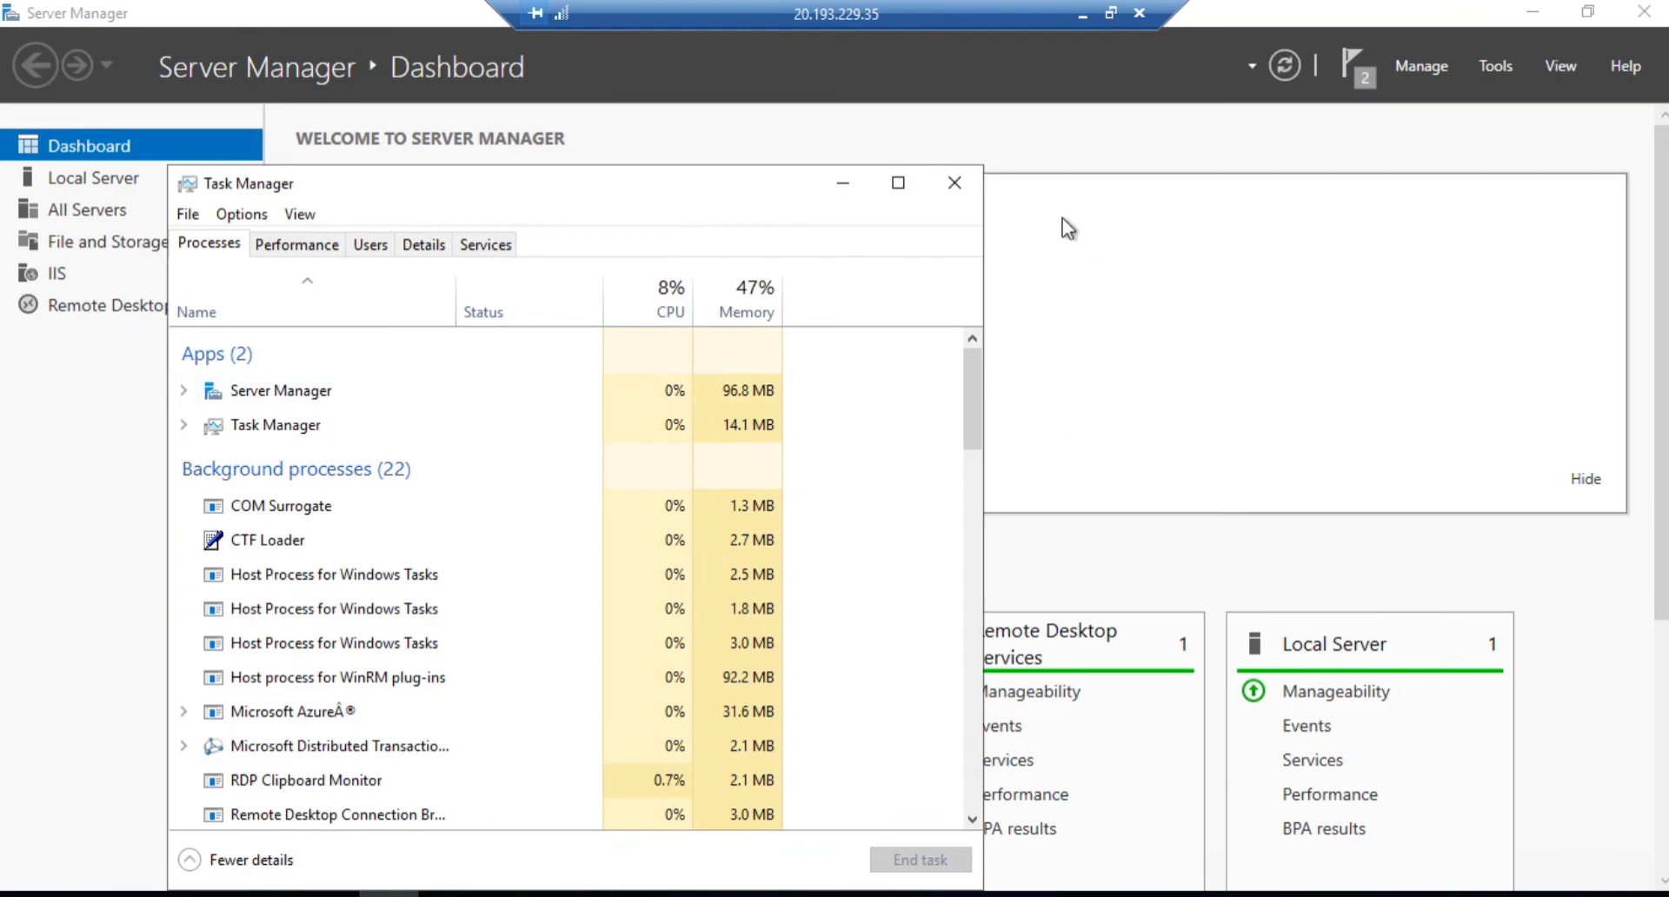
left_click(1081, 14)
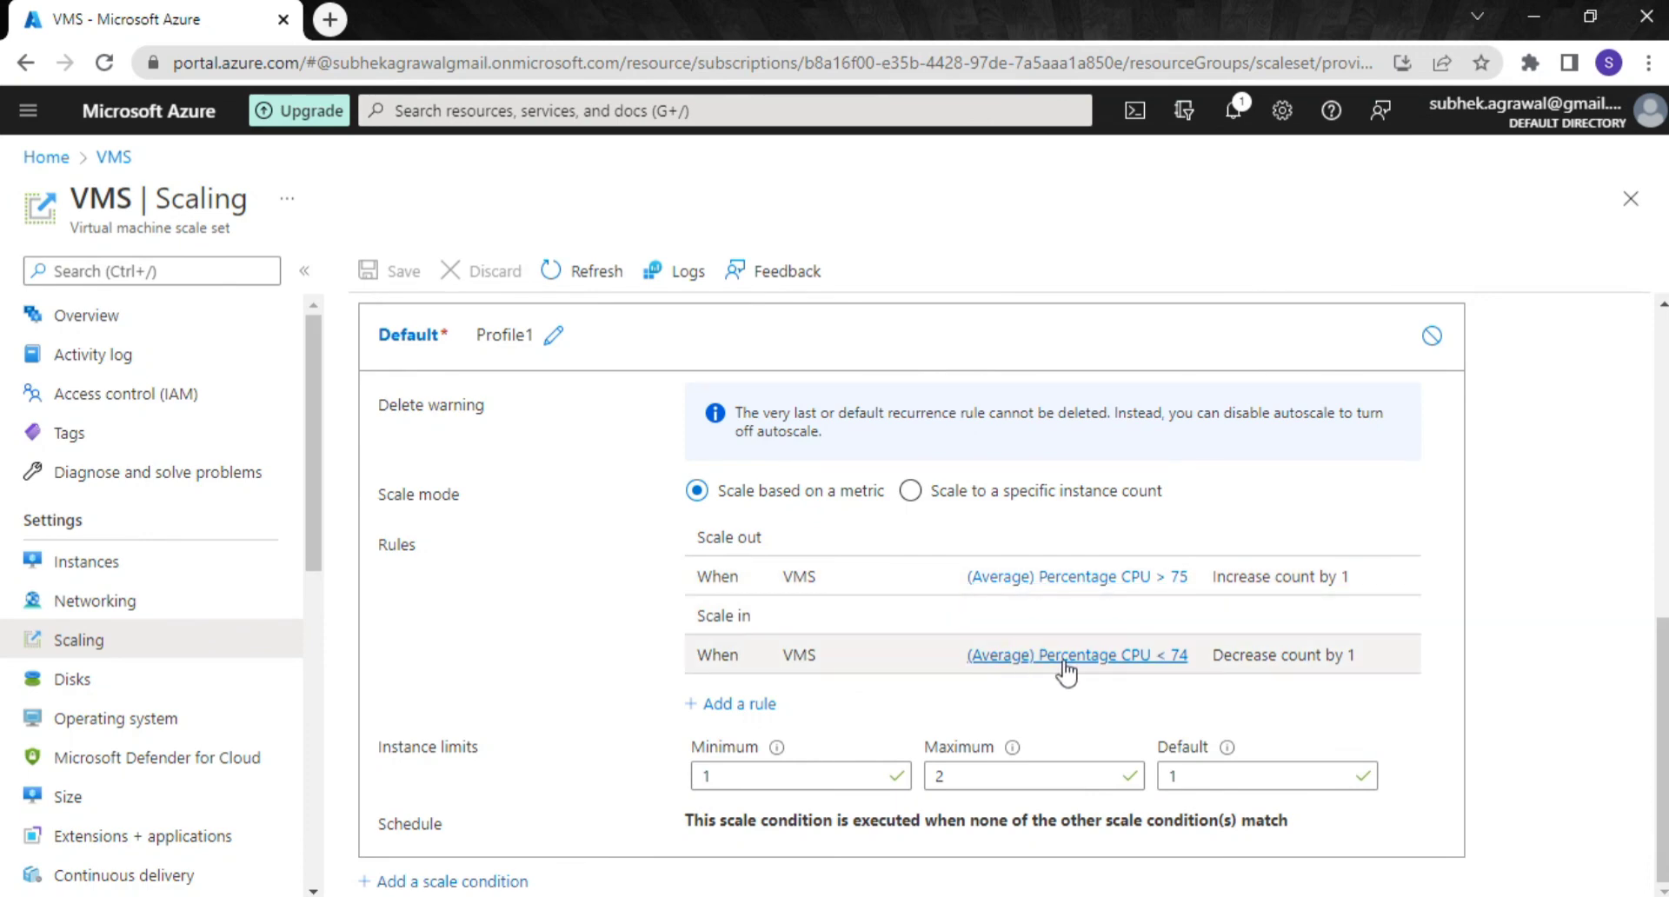
Set the scale-out rule's Percentage CPU threshold to greater than 5 and update the rule.
left_click(1103, 579)
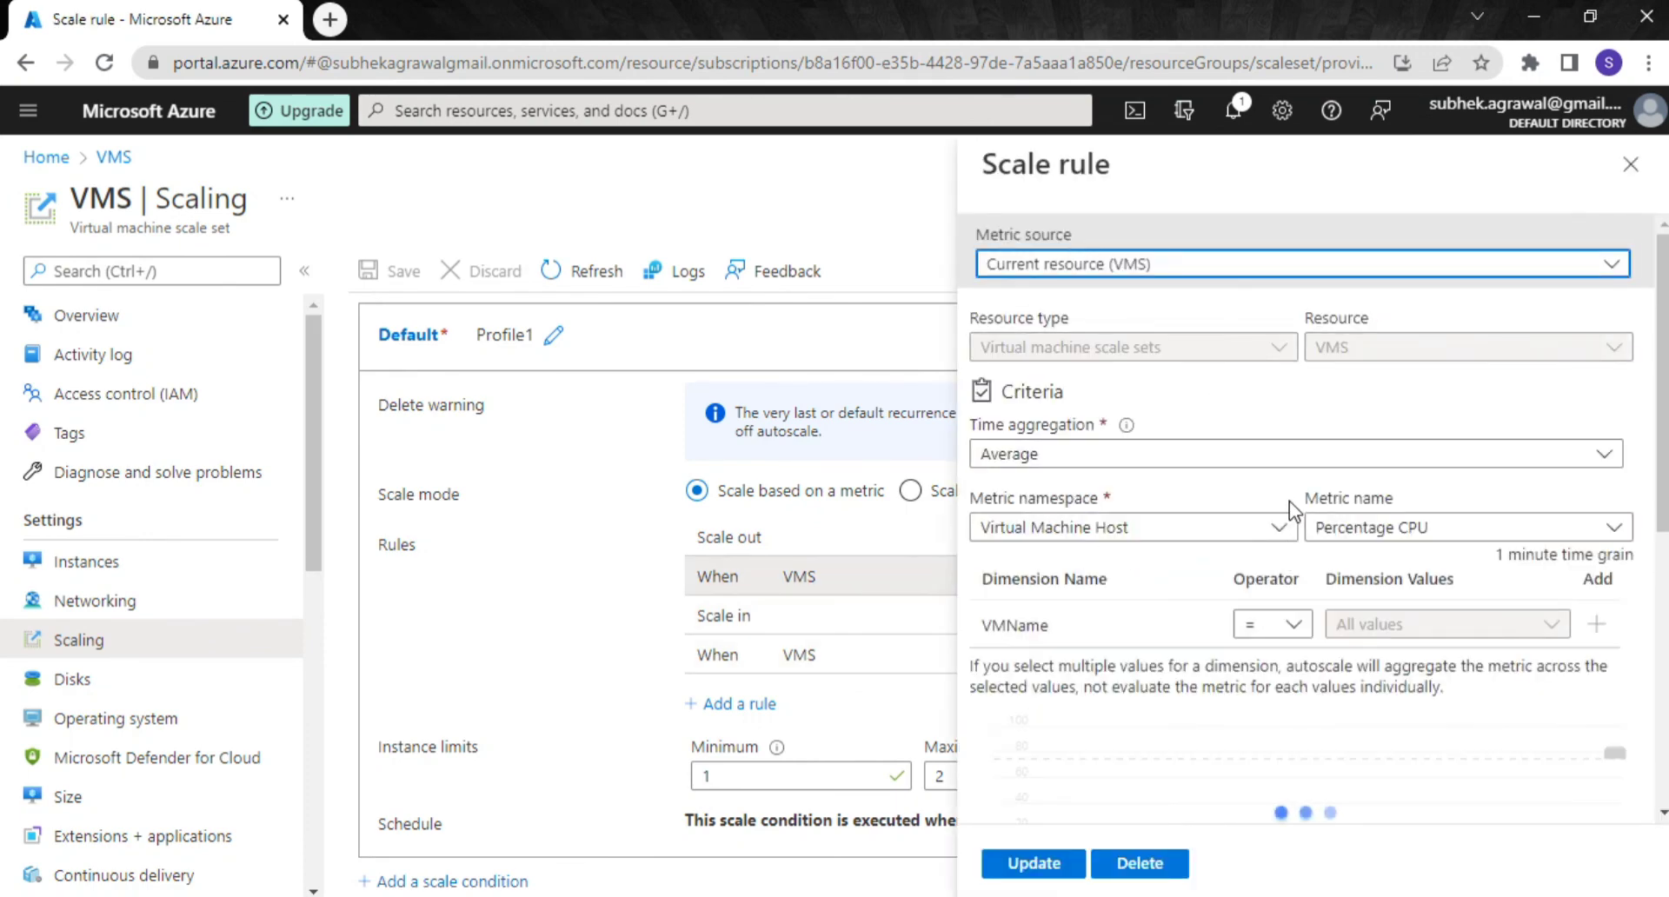
scroll(1334, 607, "down", 5)
left_click_drag(1332, 546, 1300, 559)
left_click(1295, 548)
left_click(1343, 546)
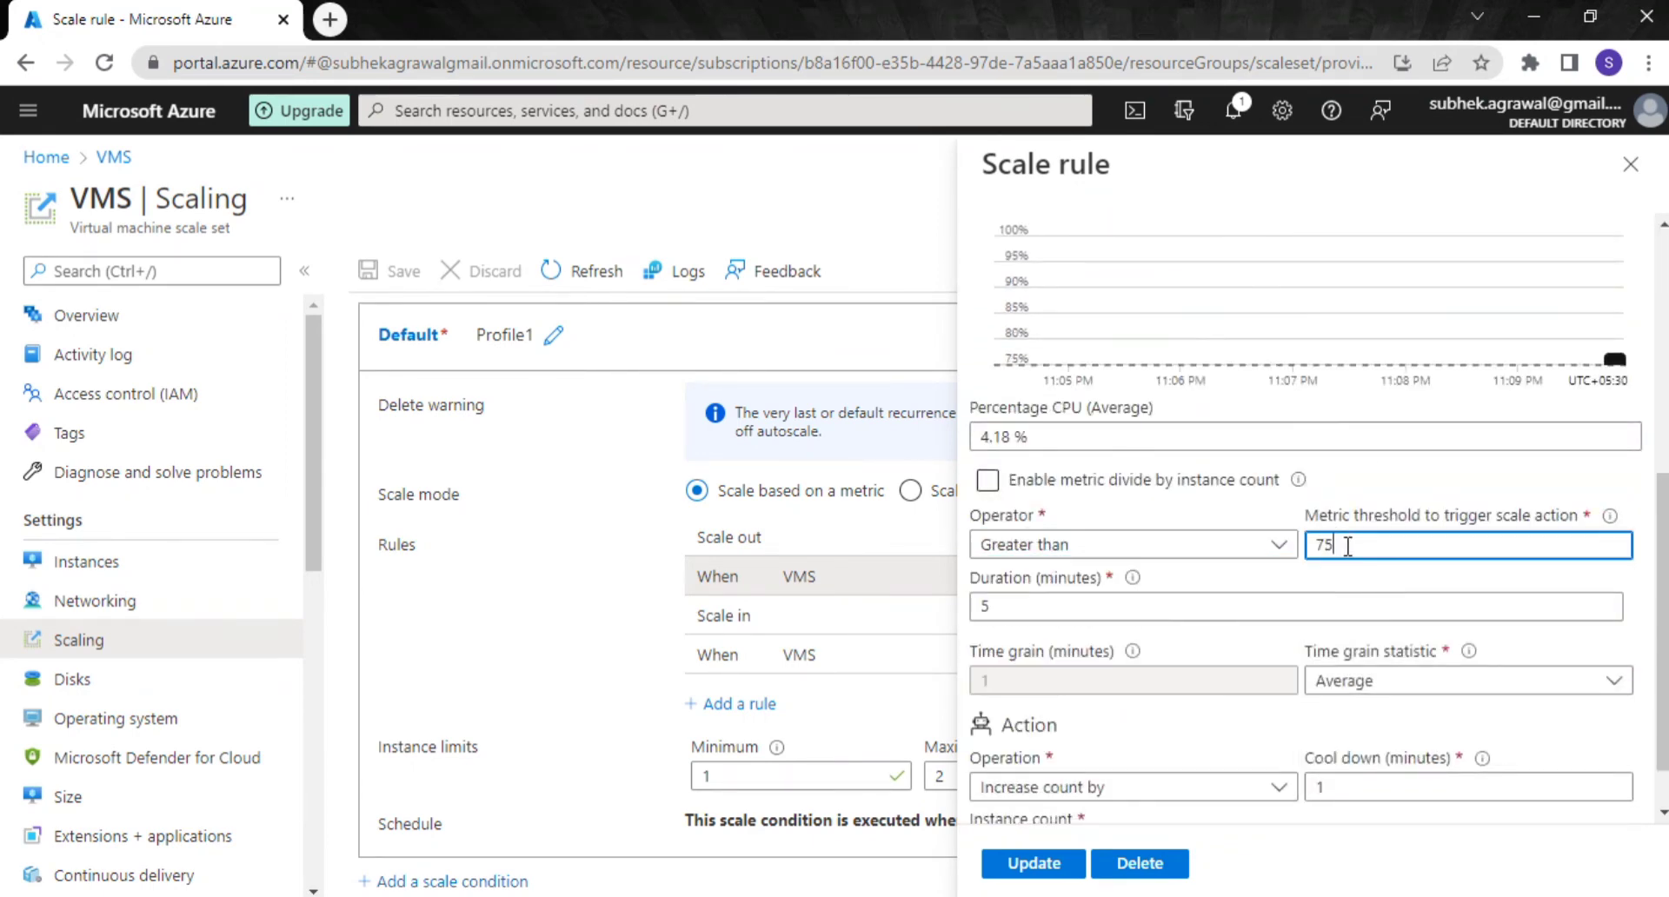
key("BackSpace")
type("5")
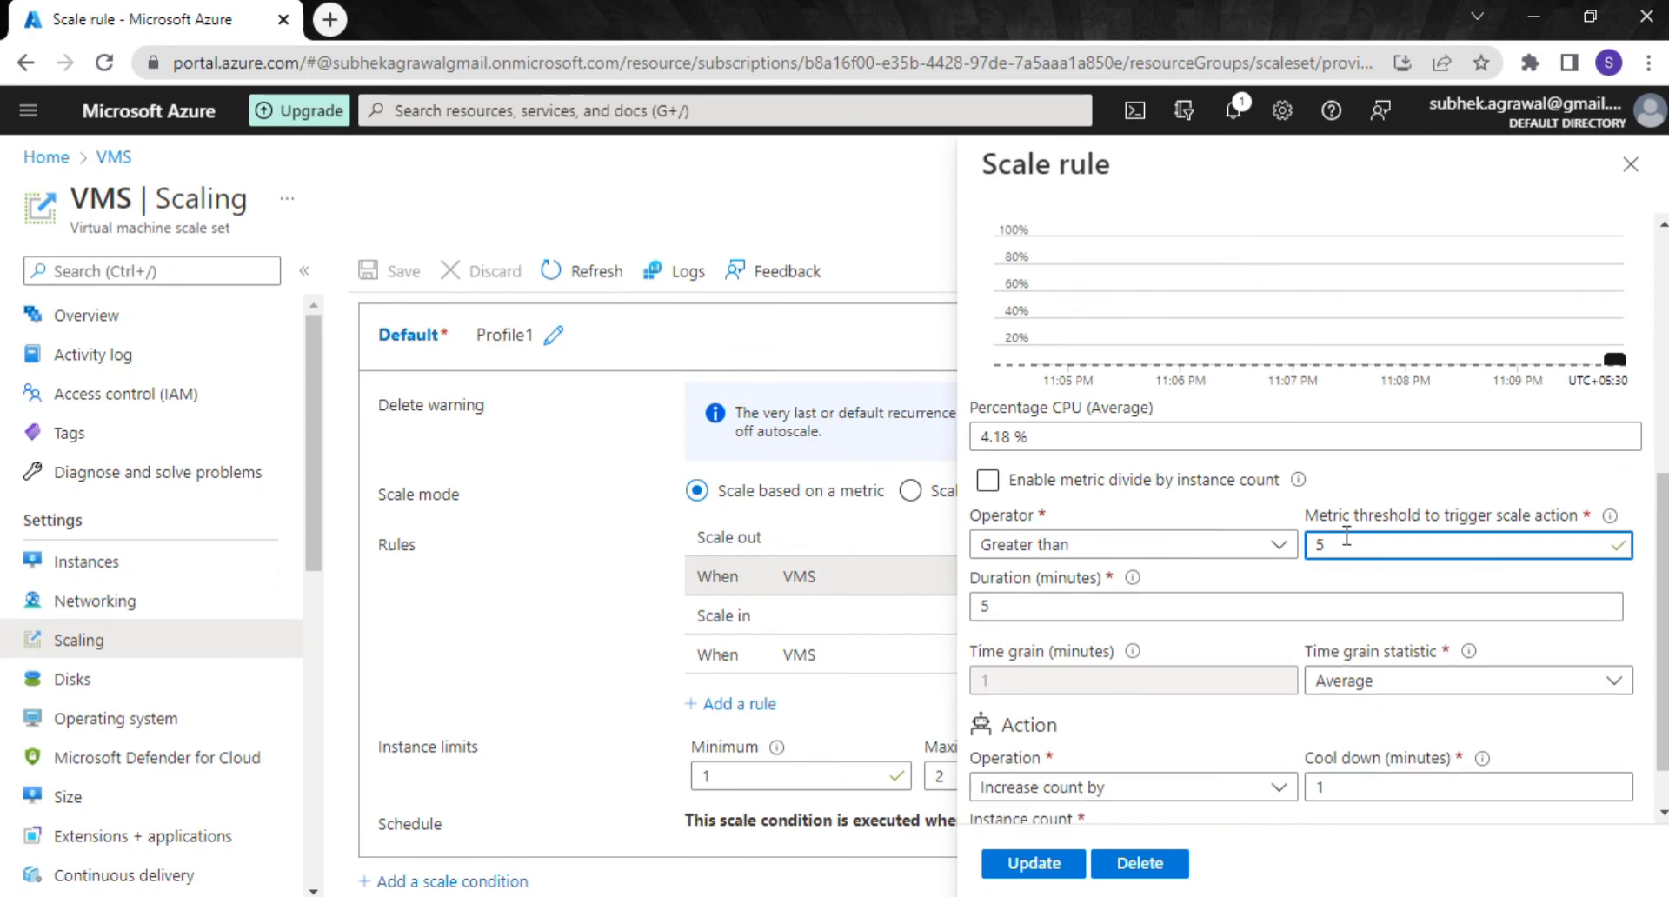
scroll(1363, 683, "down", 1)
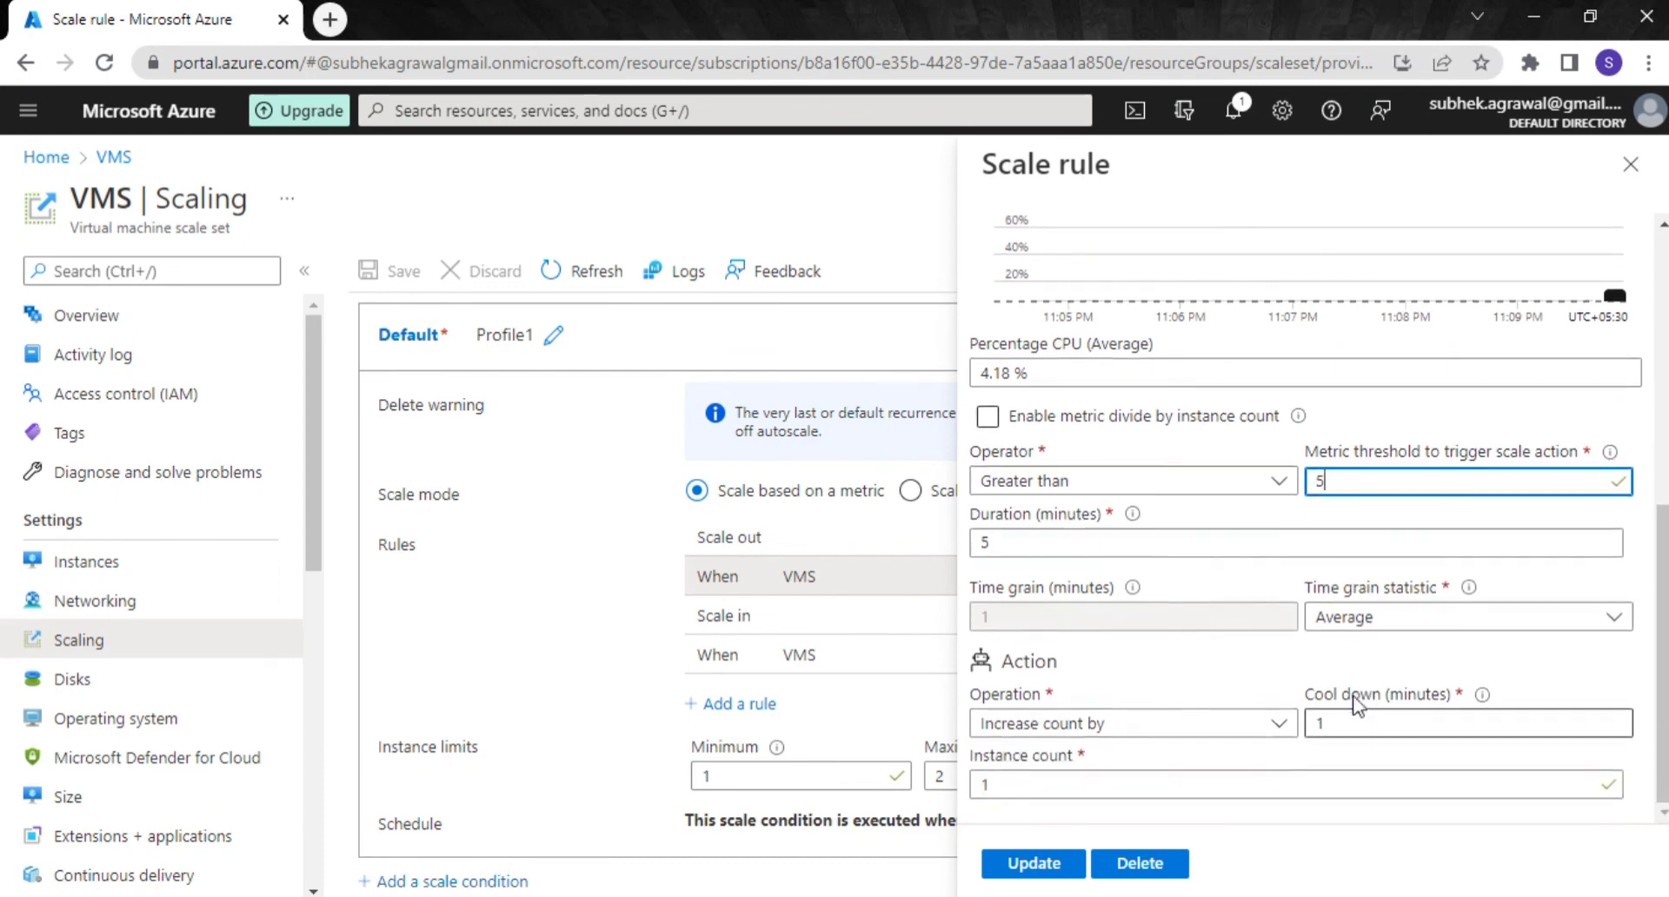
left_click(1035, 865)
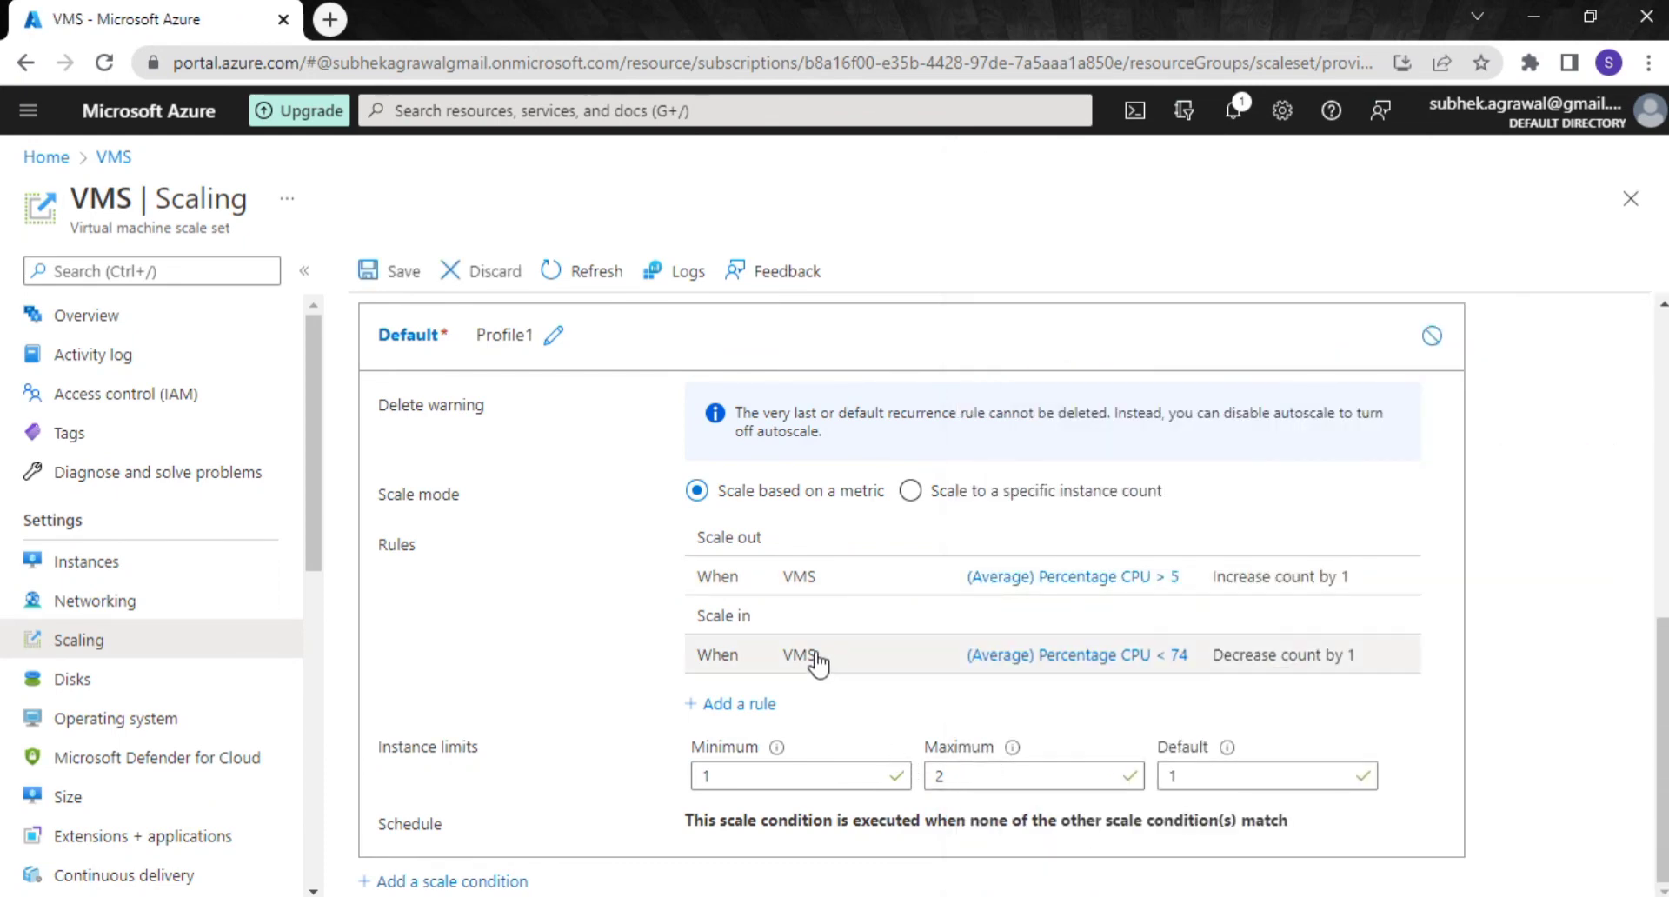
Set the scale-in rule's Percentage CPU threshold to less than 4, update the rule and save the scaling configuration.
left_click(1061, 661)
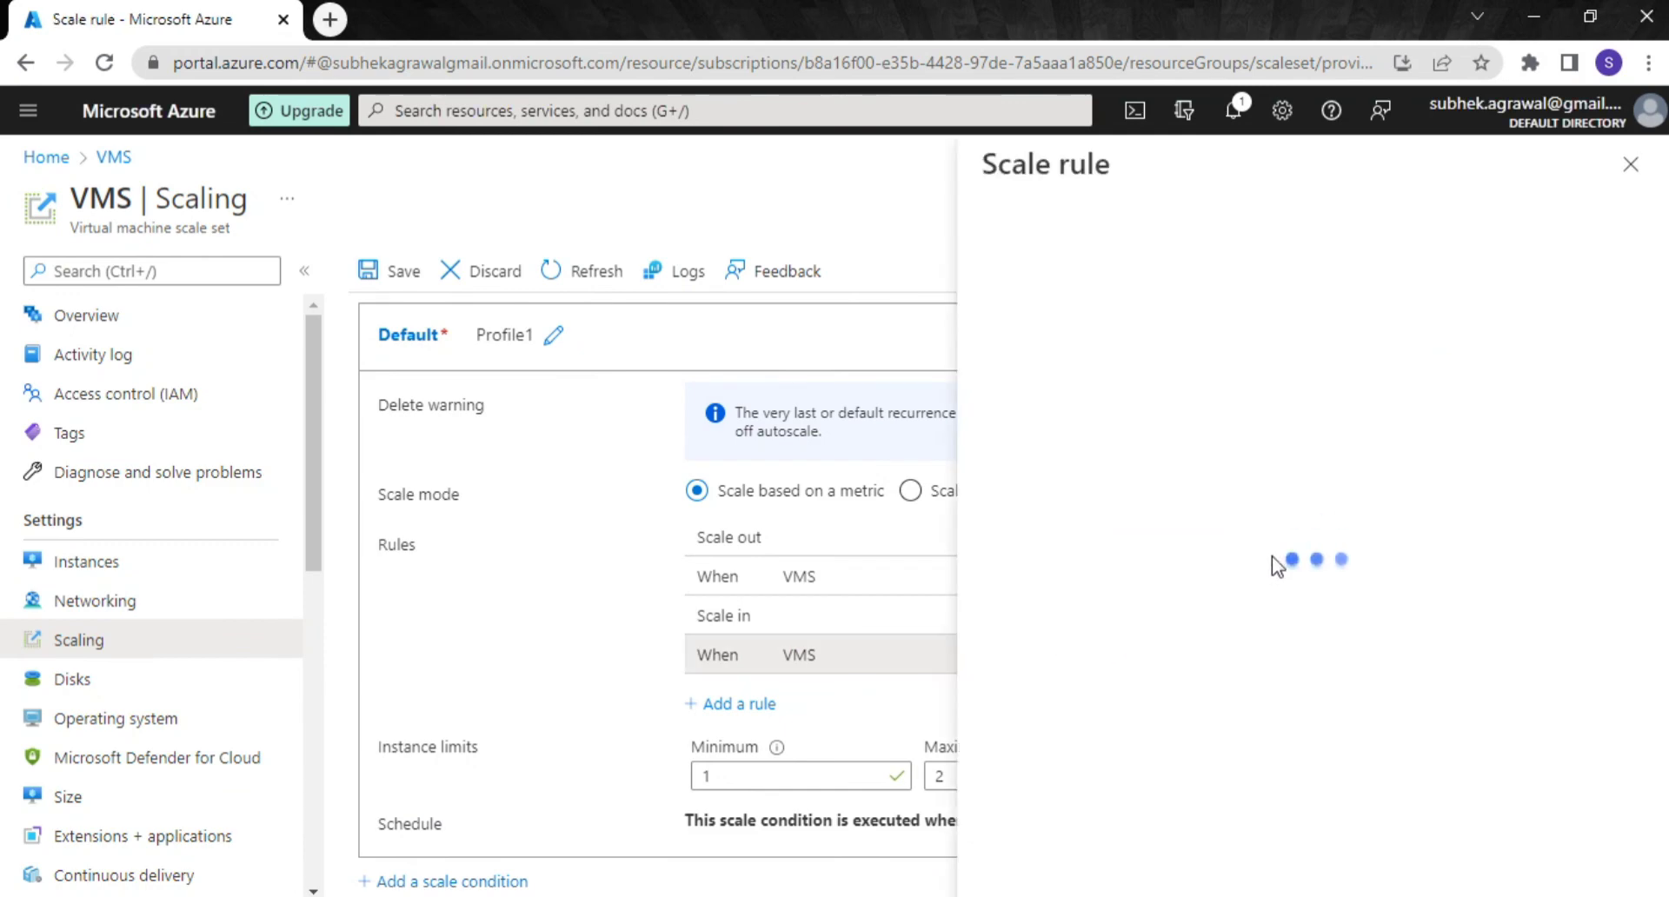
scroll(1402, 597, "down", 5)
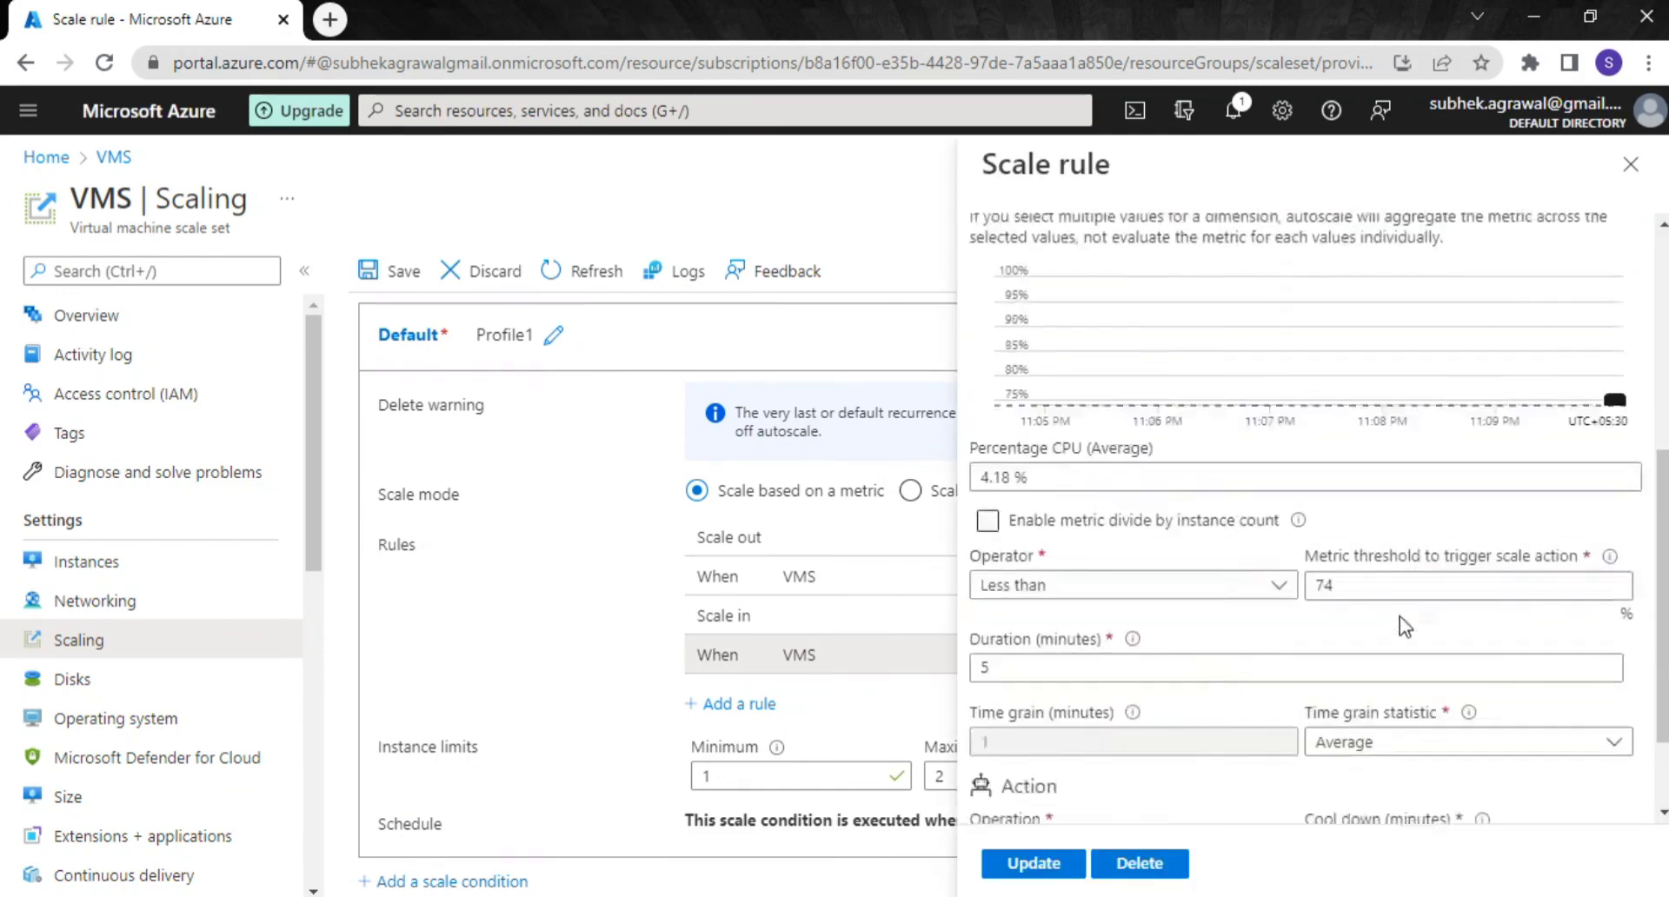
left_click(1319, 545)
double_click(1320, 545)
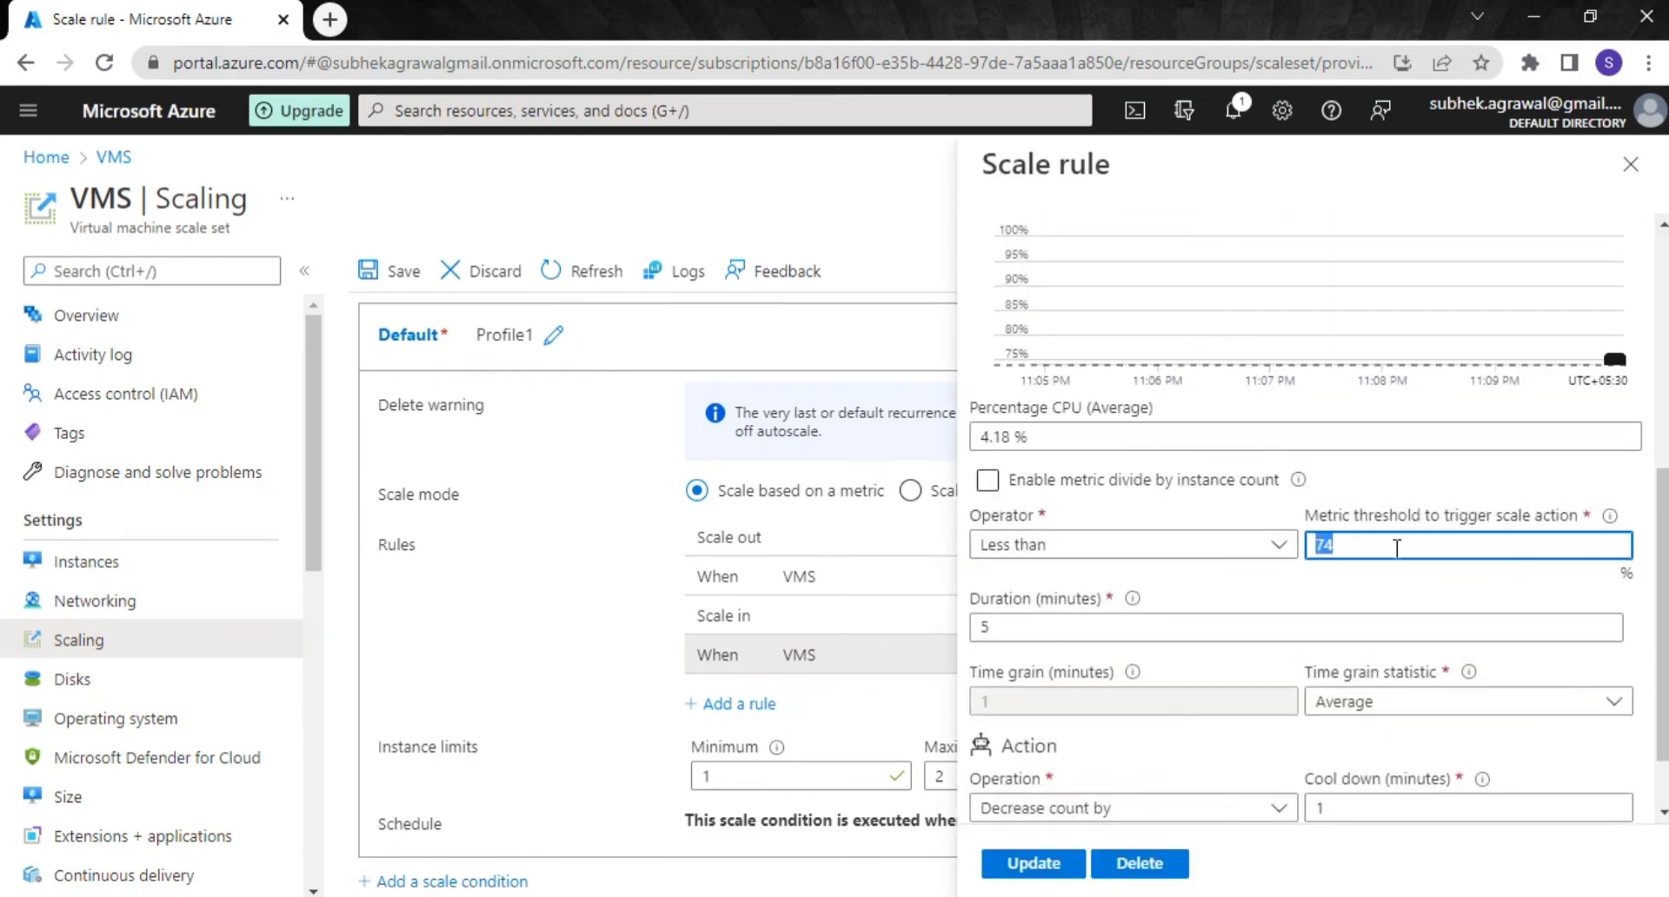
type("4")
scroll(1396, 677, "down", 1)
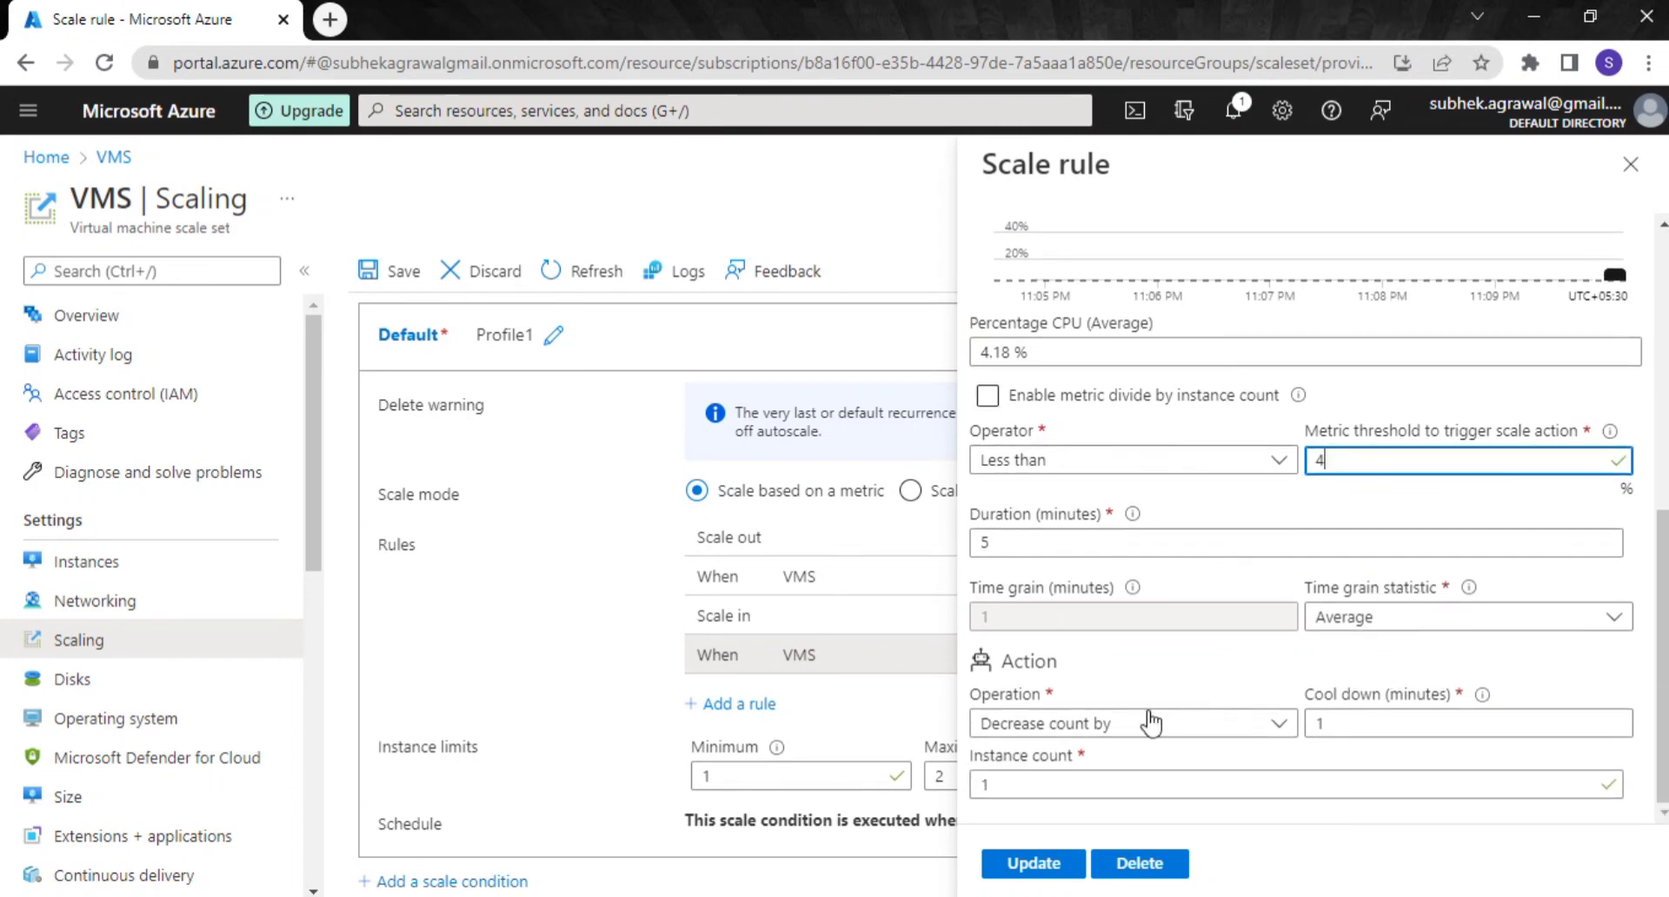
left_click(1035, 865)
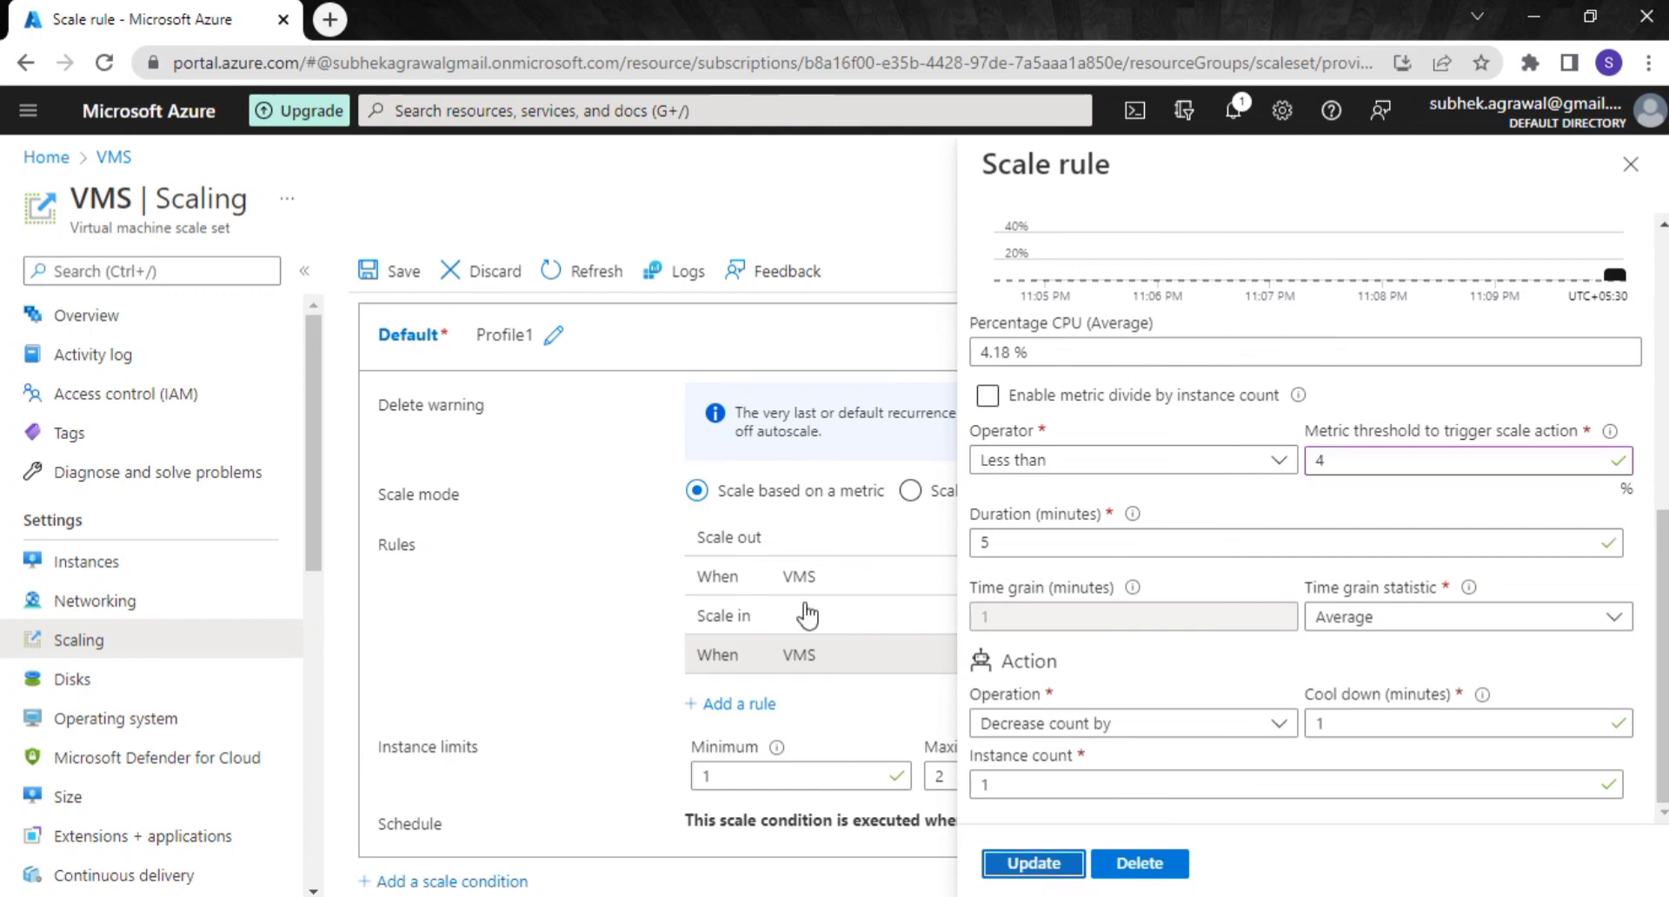
left_click(402, 272)
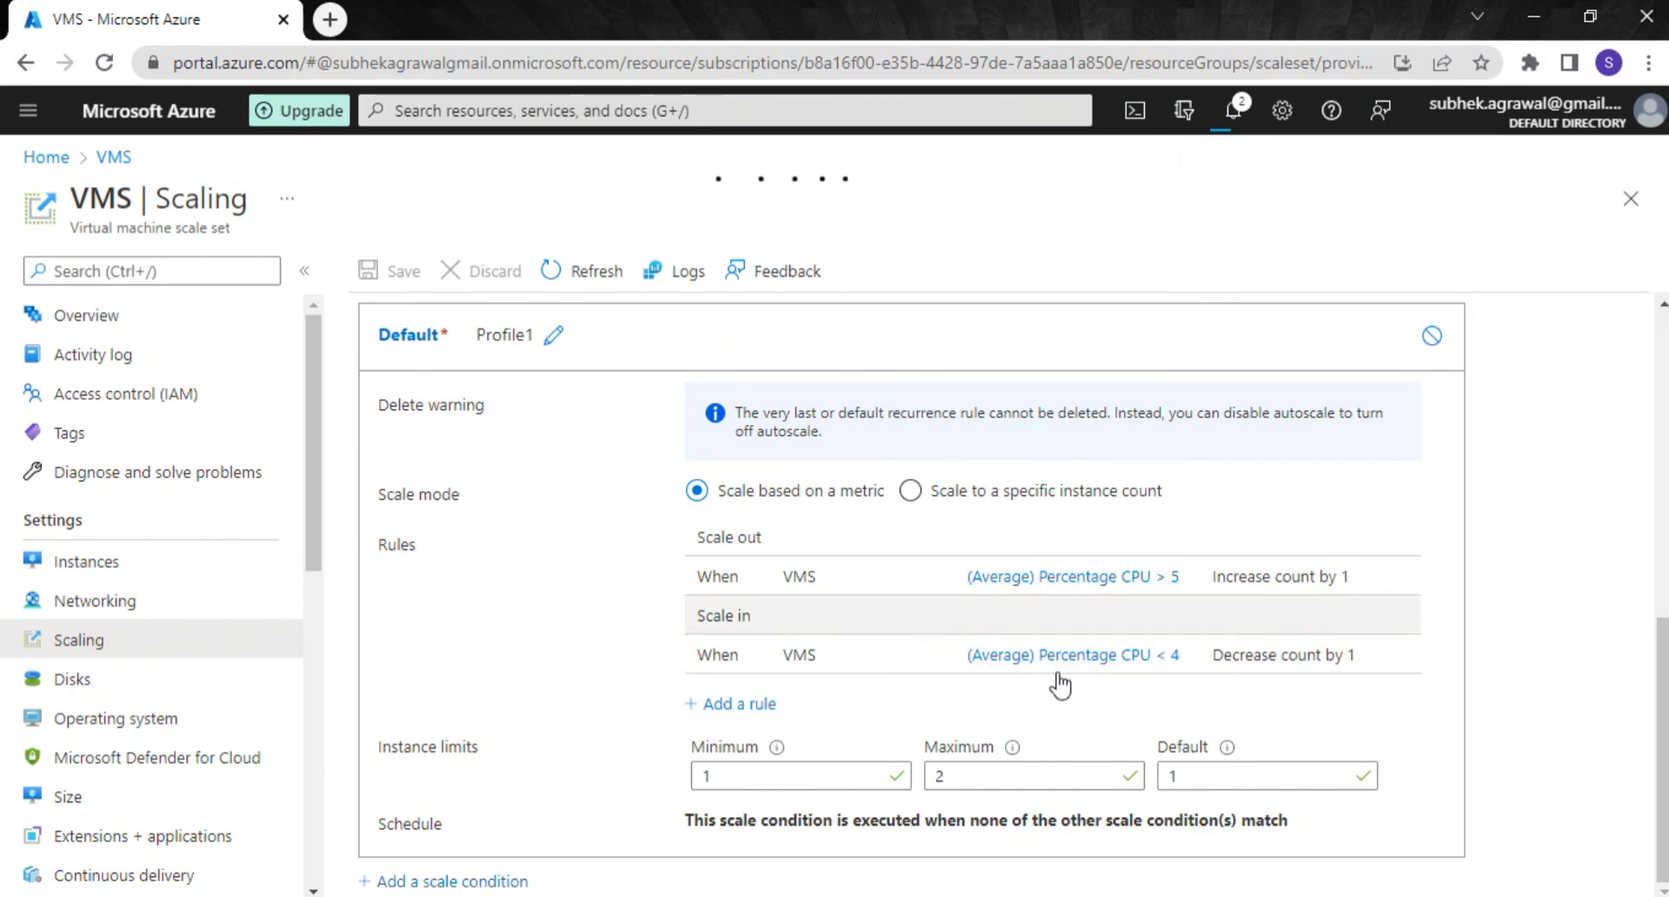
Examine the saved scale-out rule's threshold and duration, and refresh the VMS scale set's list of instances.
scroll(1156, 635, "down", 5)
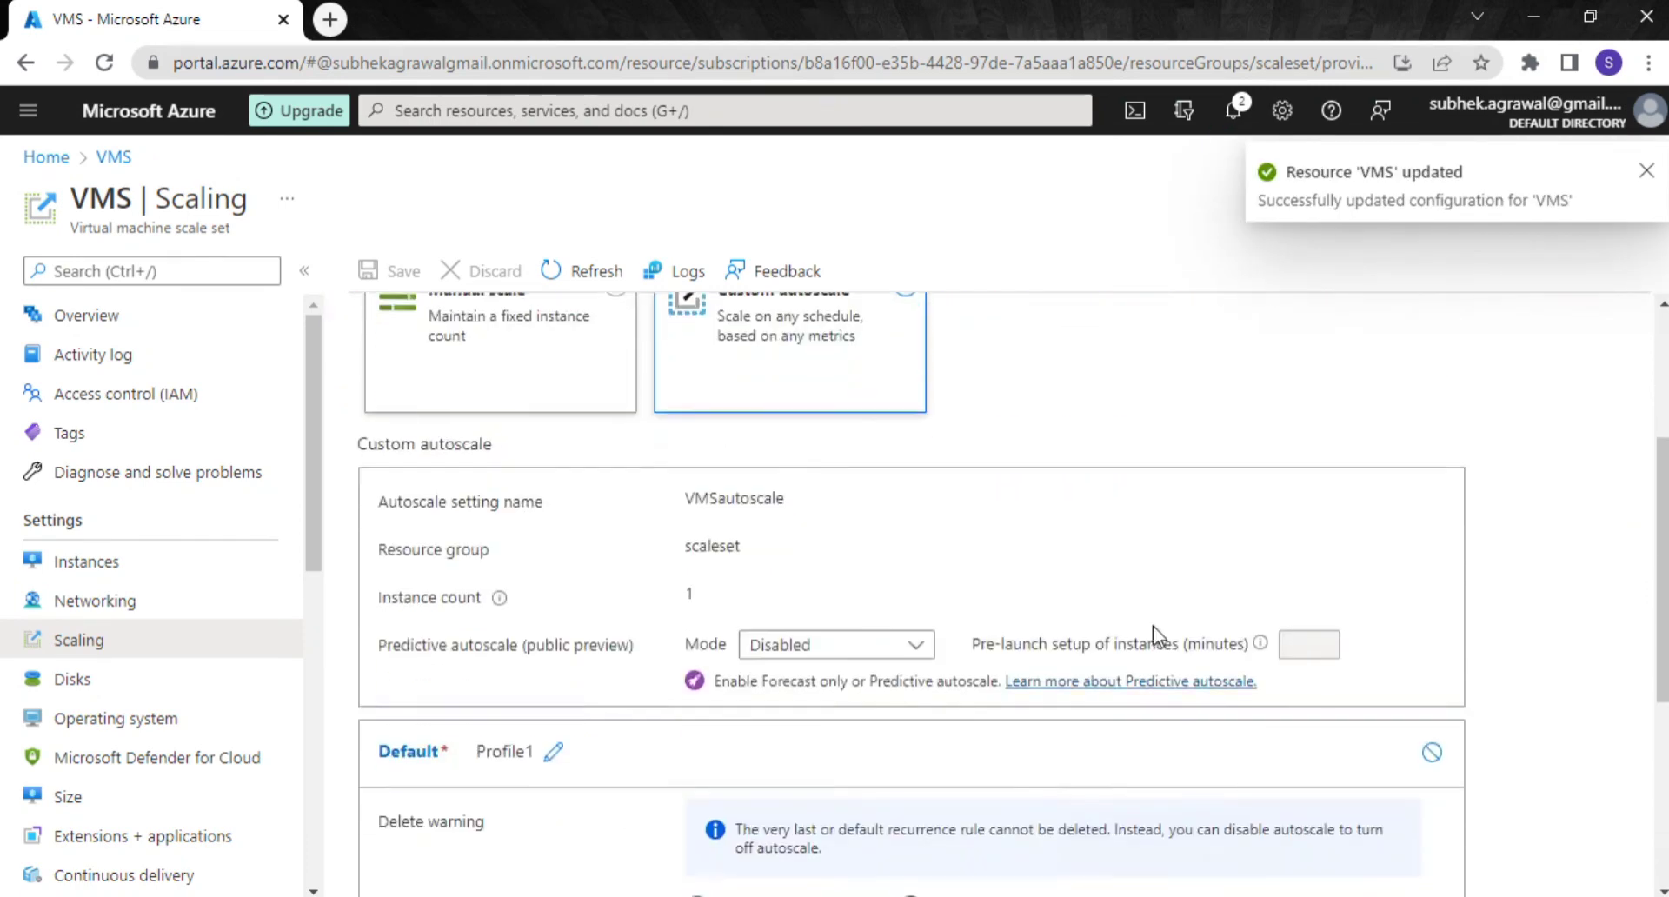
scroll(1153, 626, "down", 2)
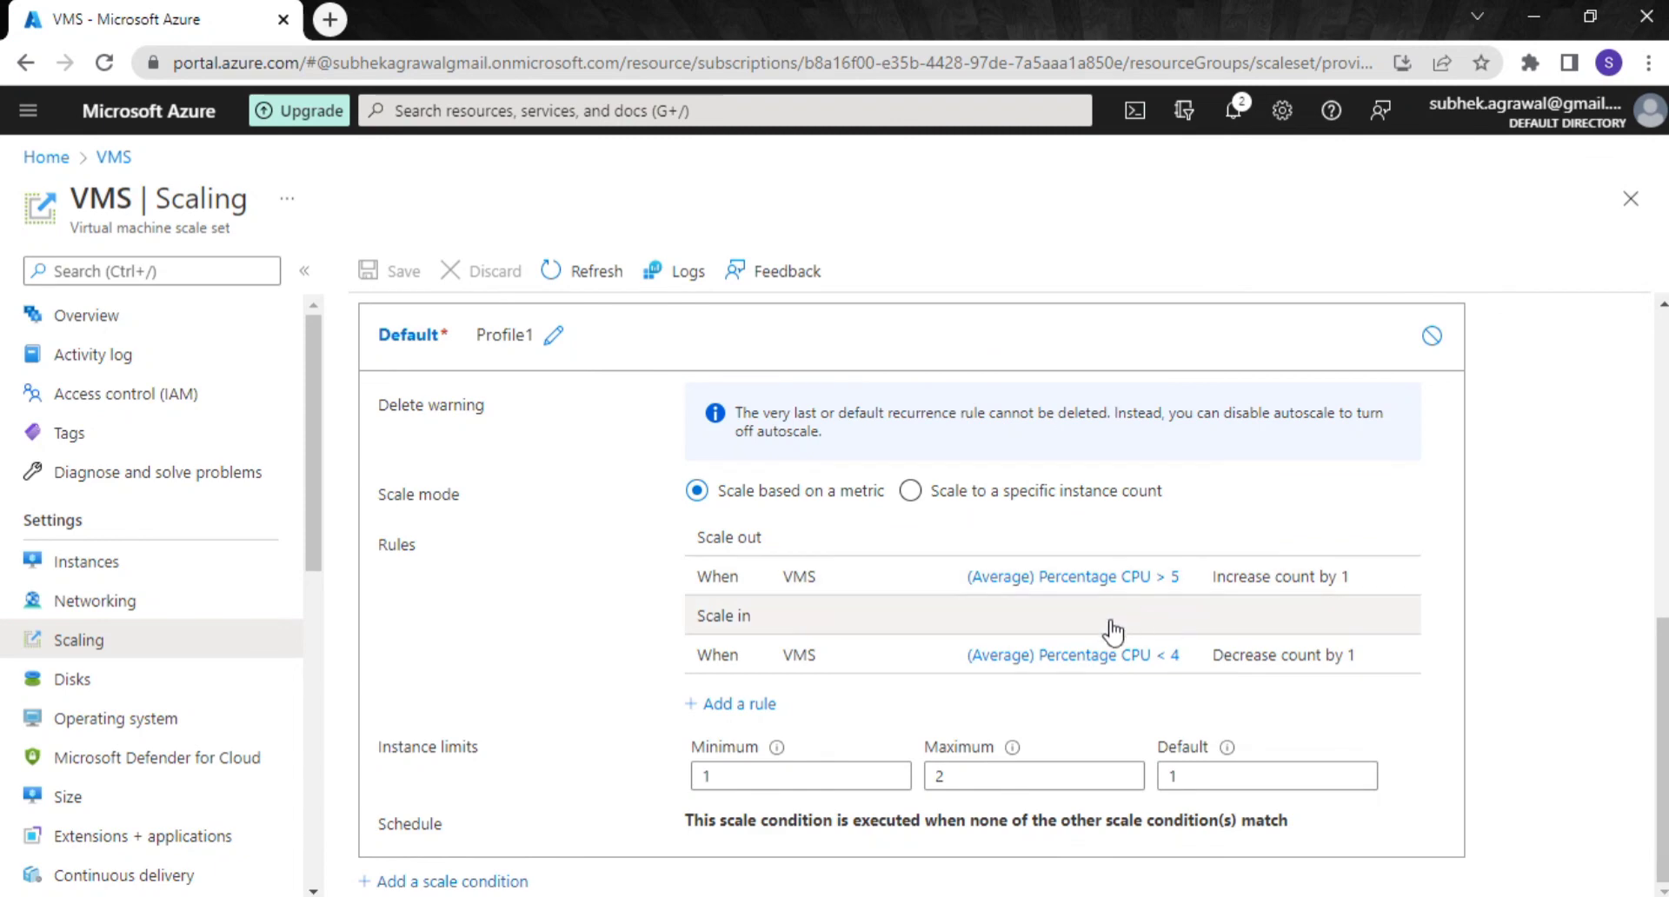
left_click(1037, 581)
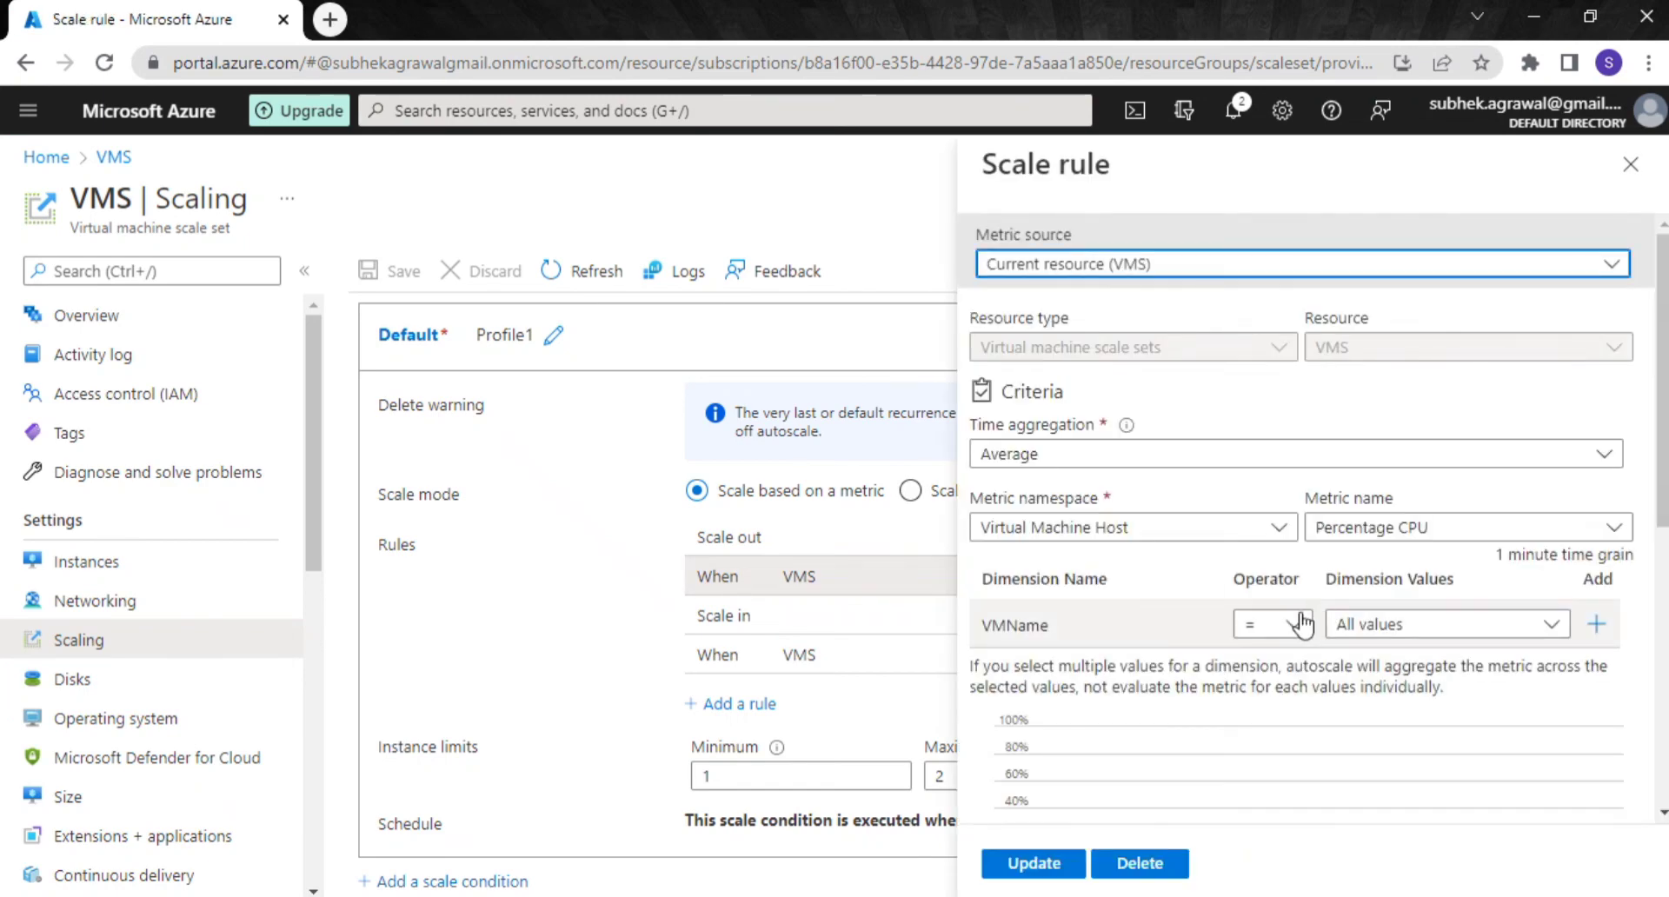
scroll(1204, 620, "down", 6)
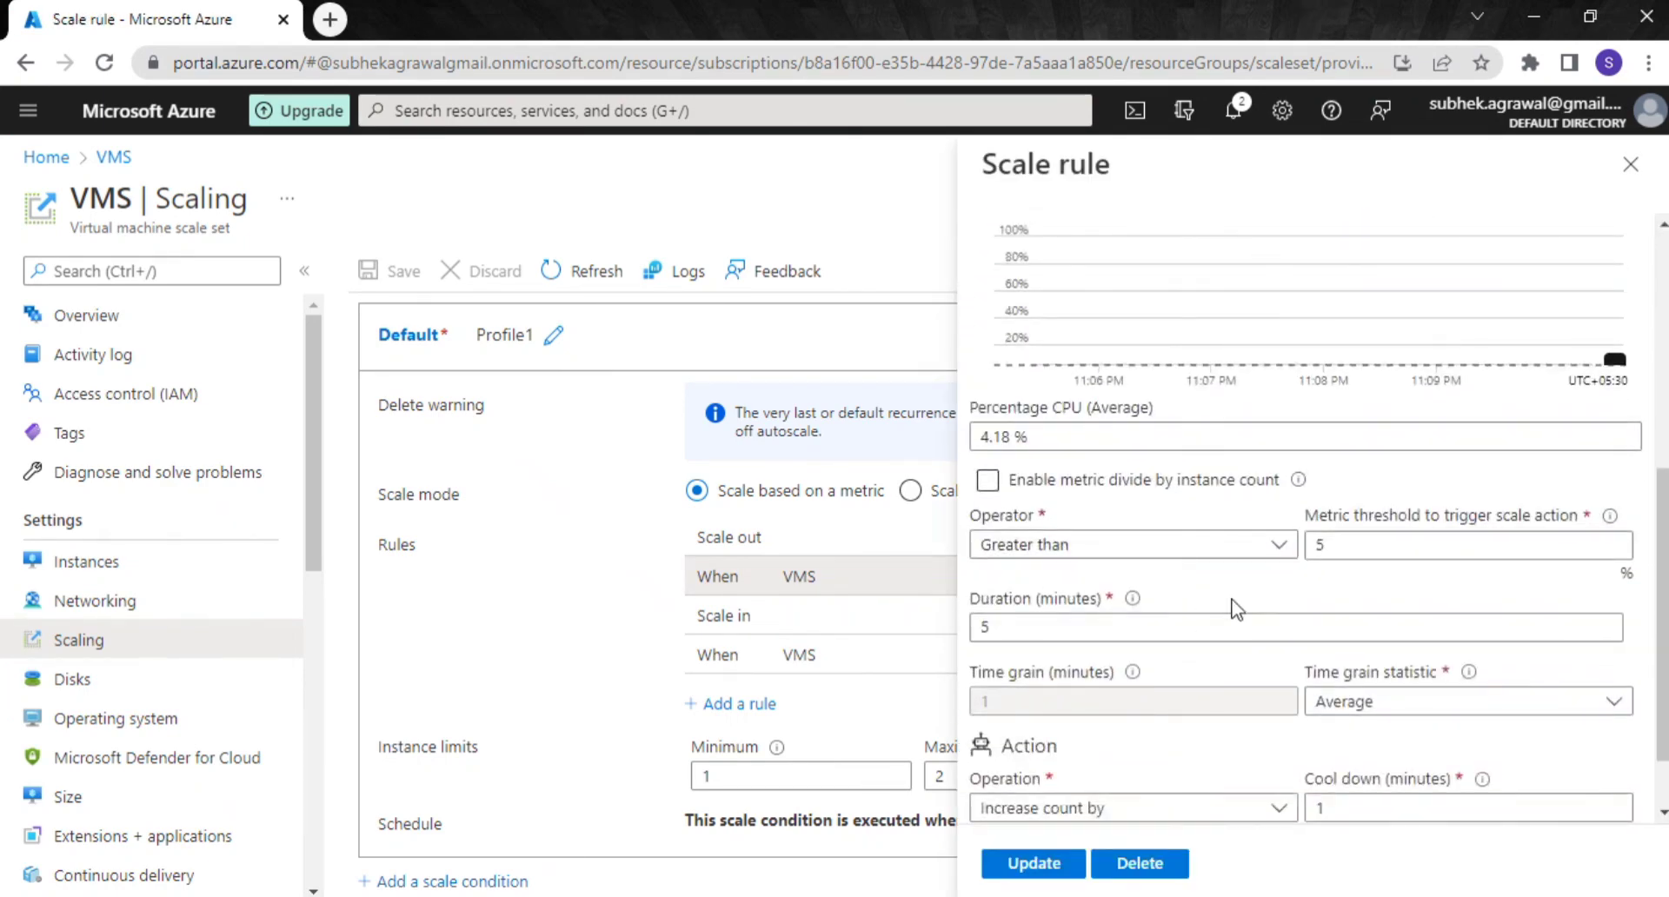
left_click(1120, 639)
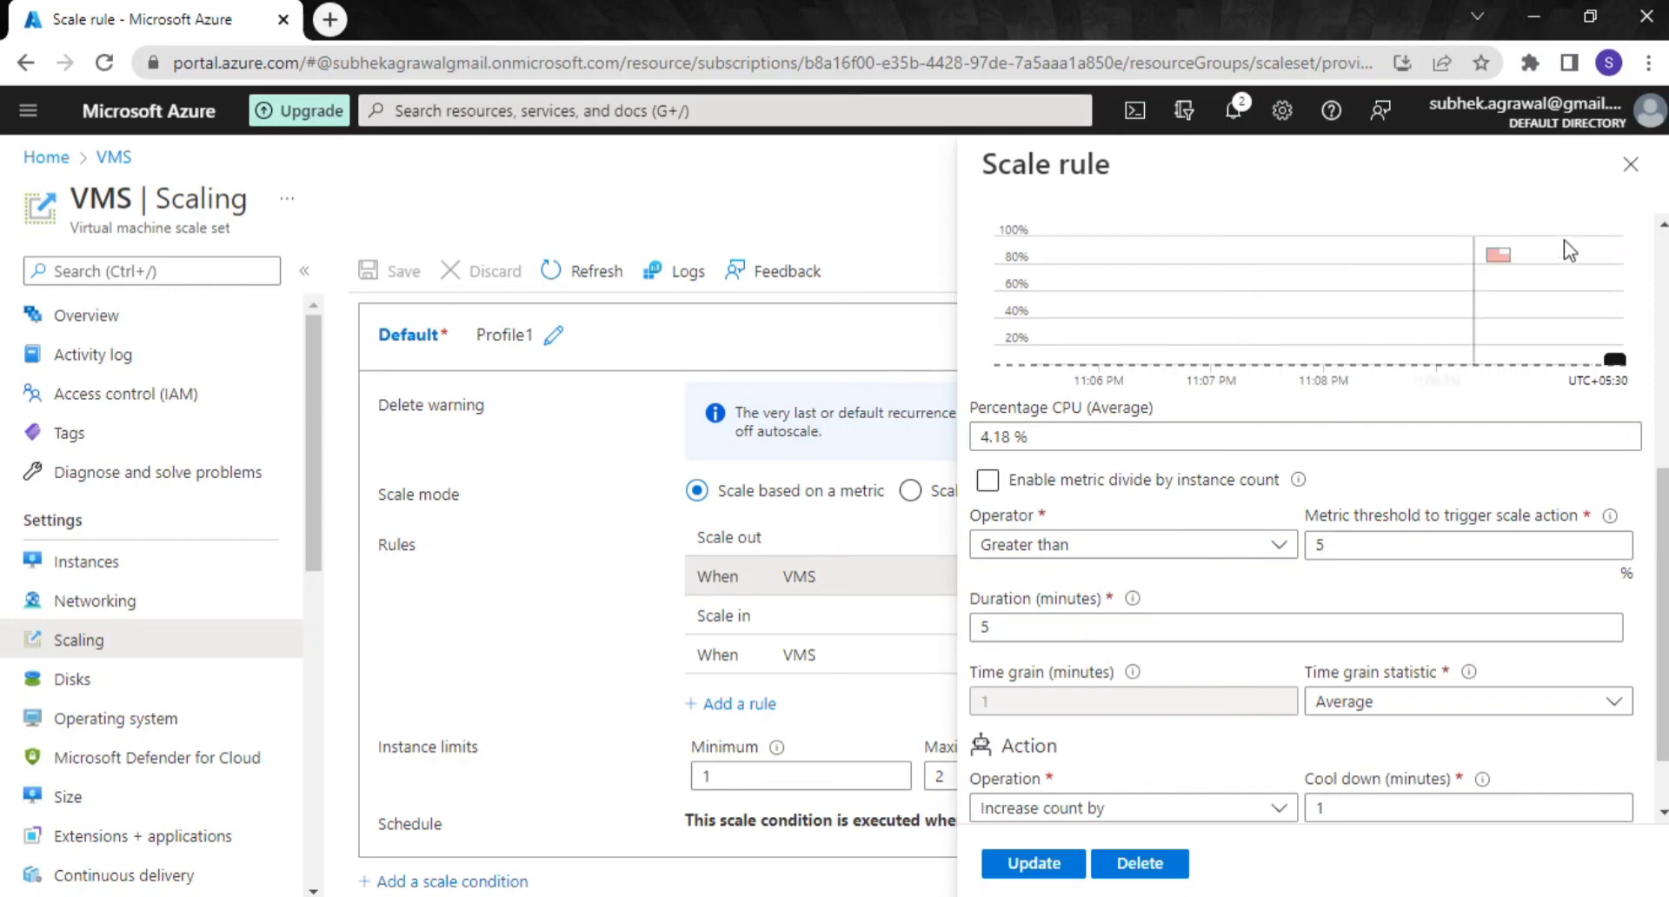
left_click(1631, 164)
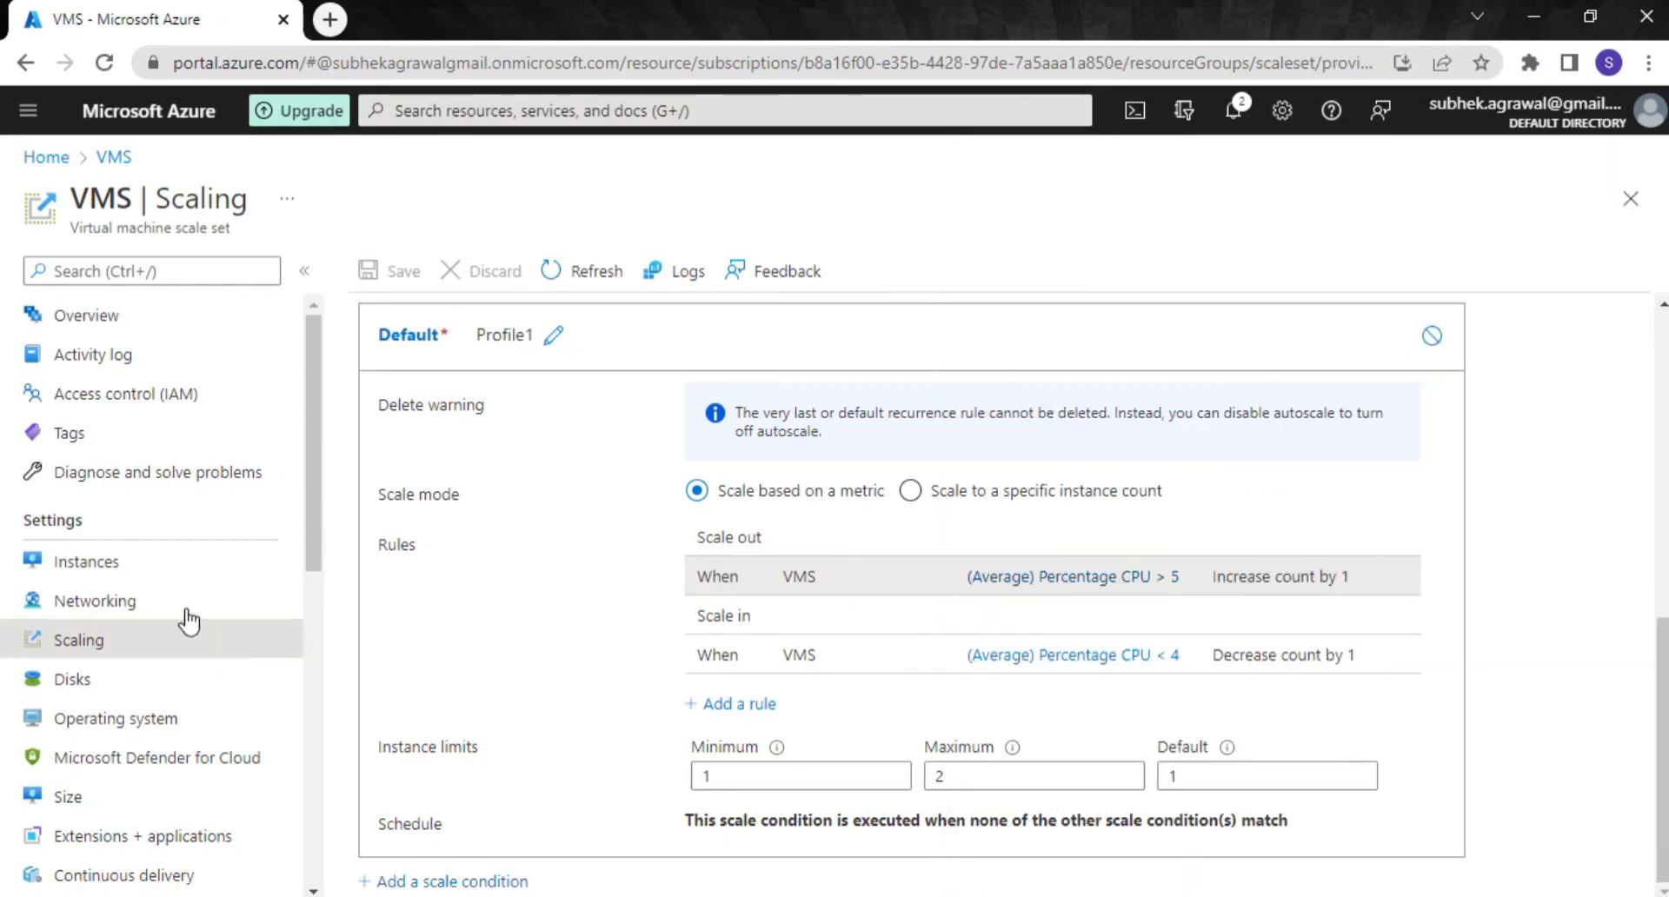
left_click(169, 563)
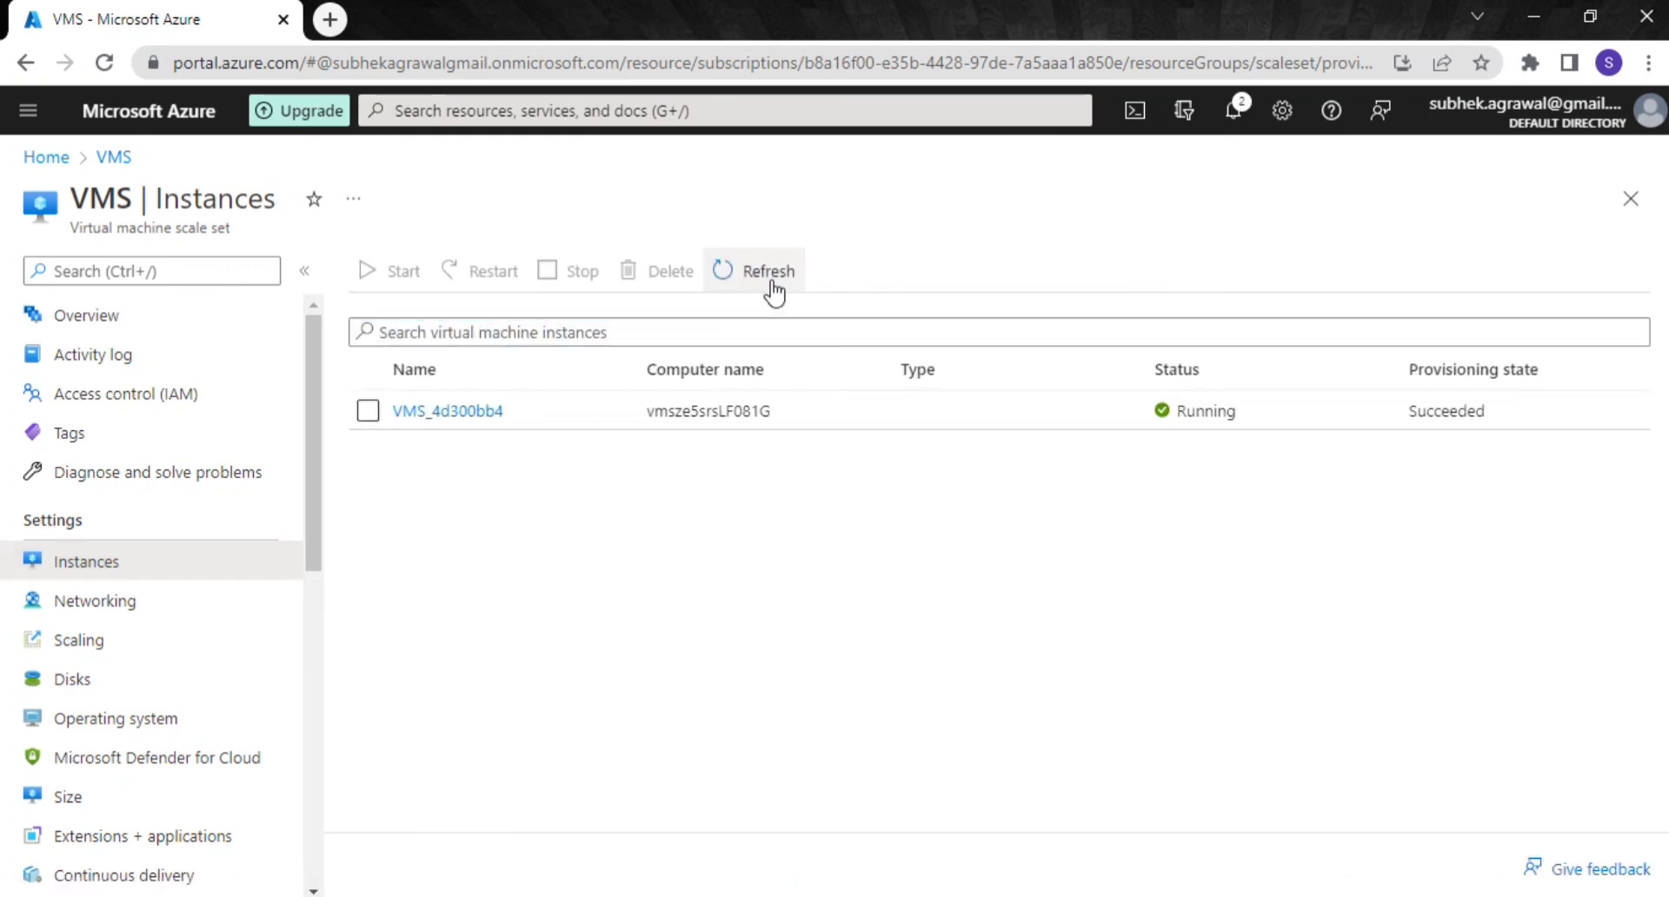
left_click(769, 276)
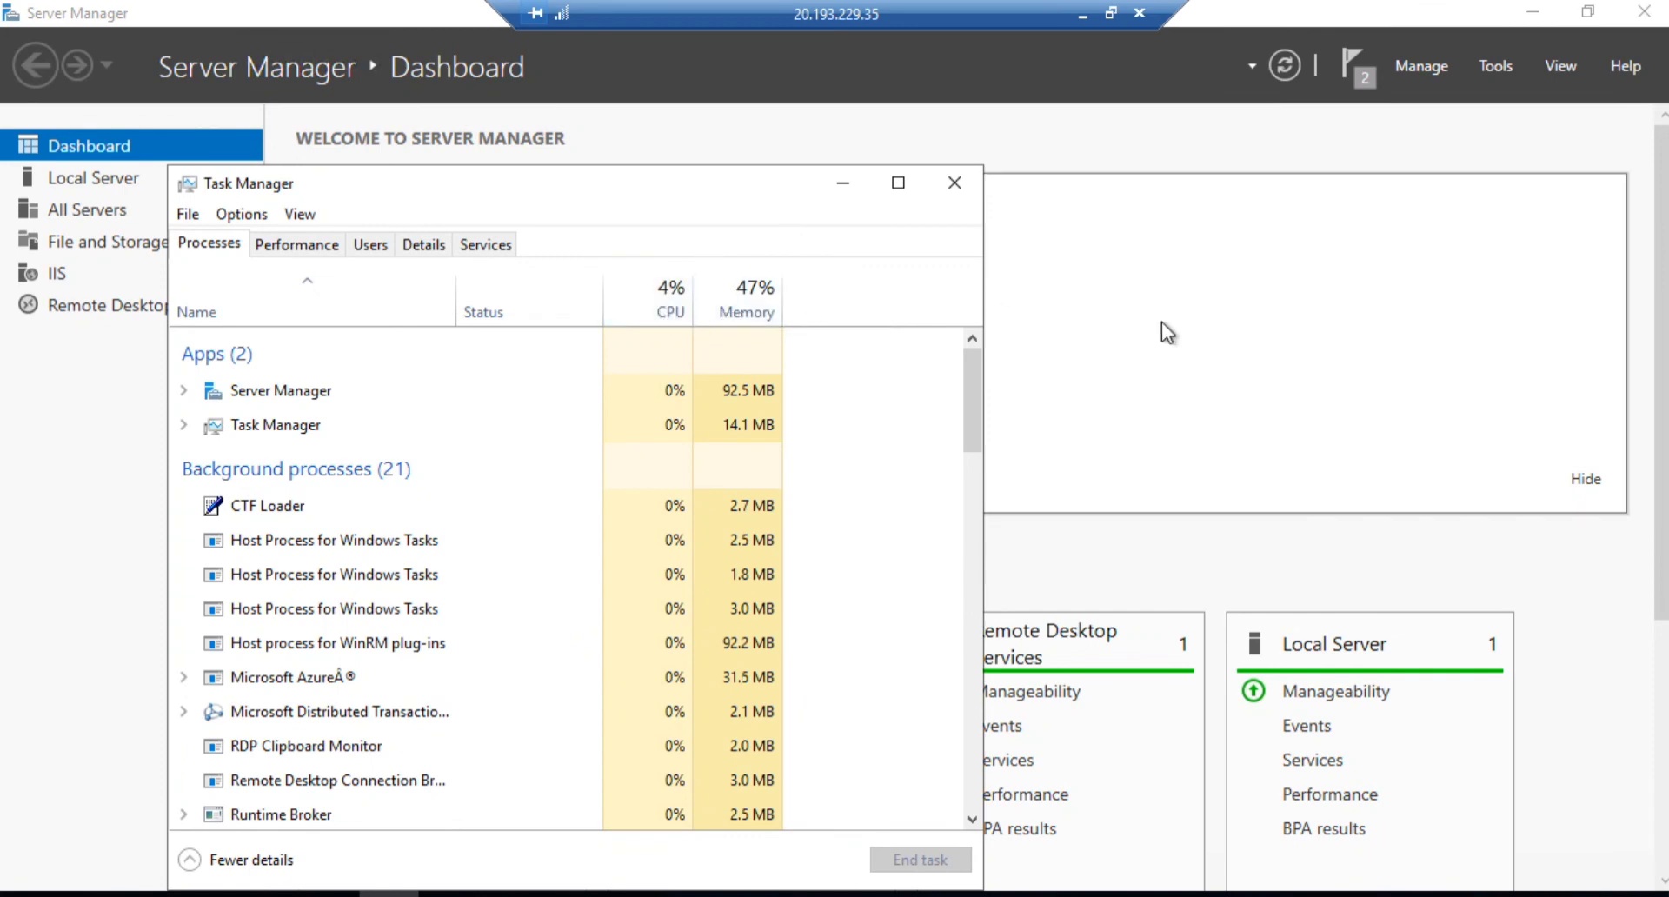
Switch to the remote session's Server Manager and start adding roles with a role-based installation on the server from the pool.
left_click(1158, 348)
left_click(621, 300)
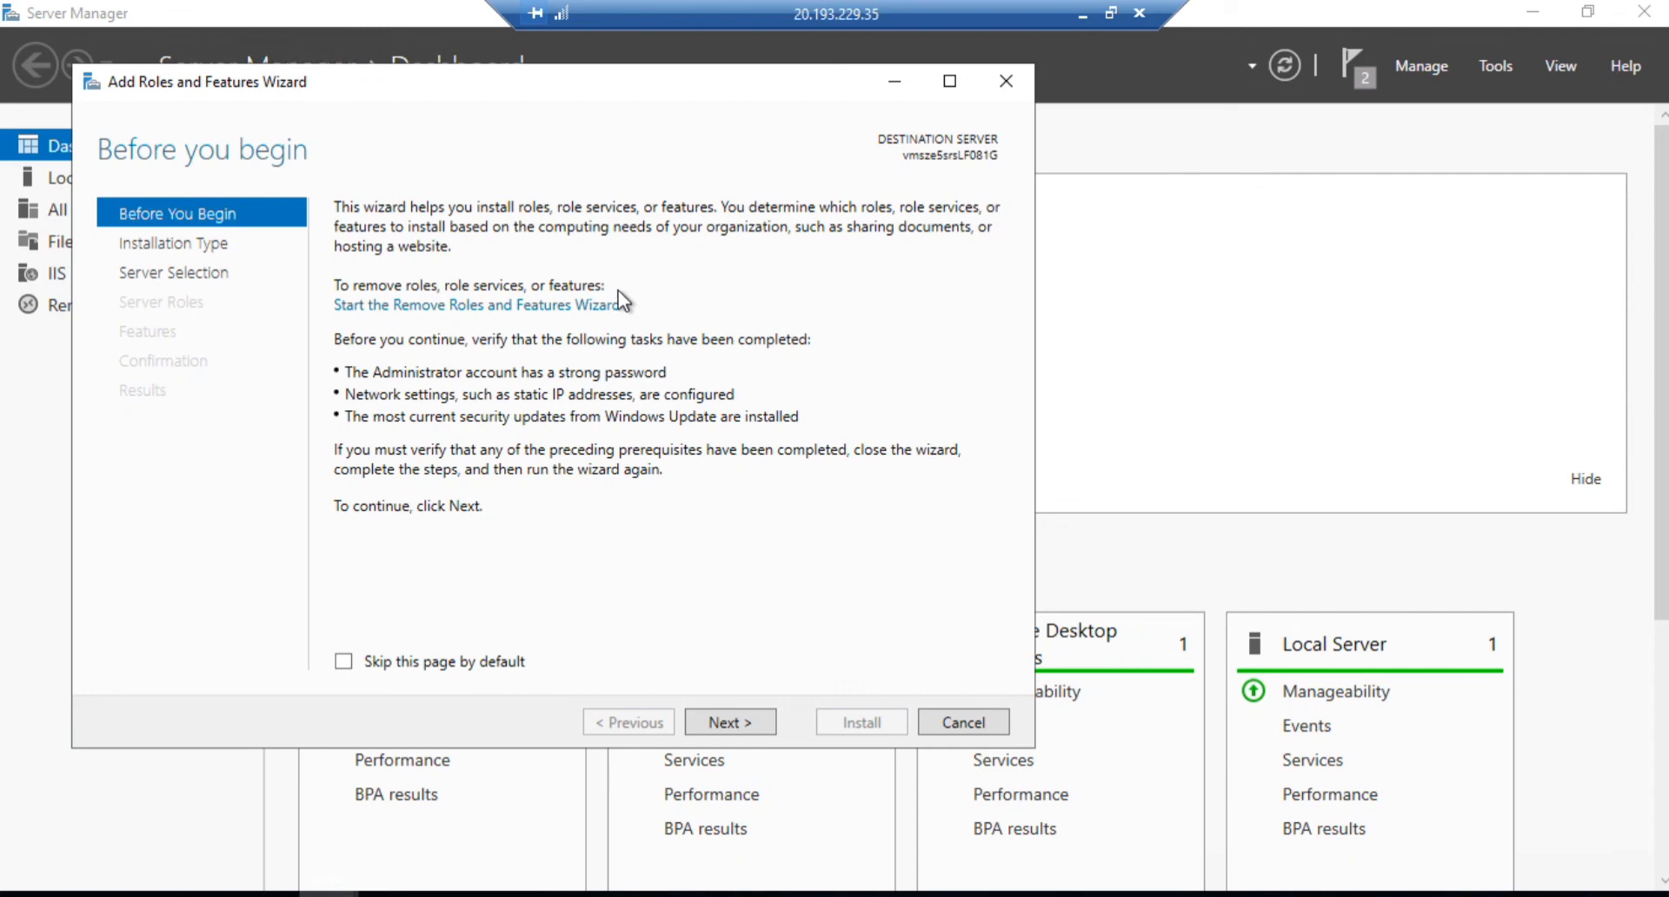
left_click(756, 727)
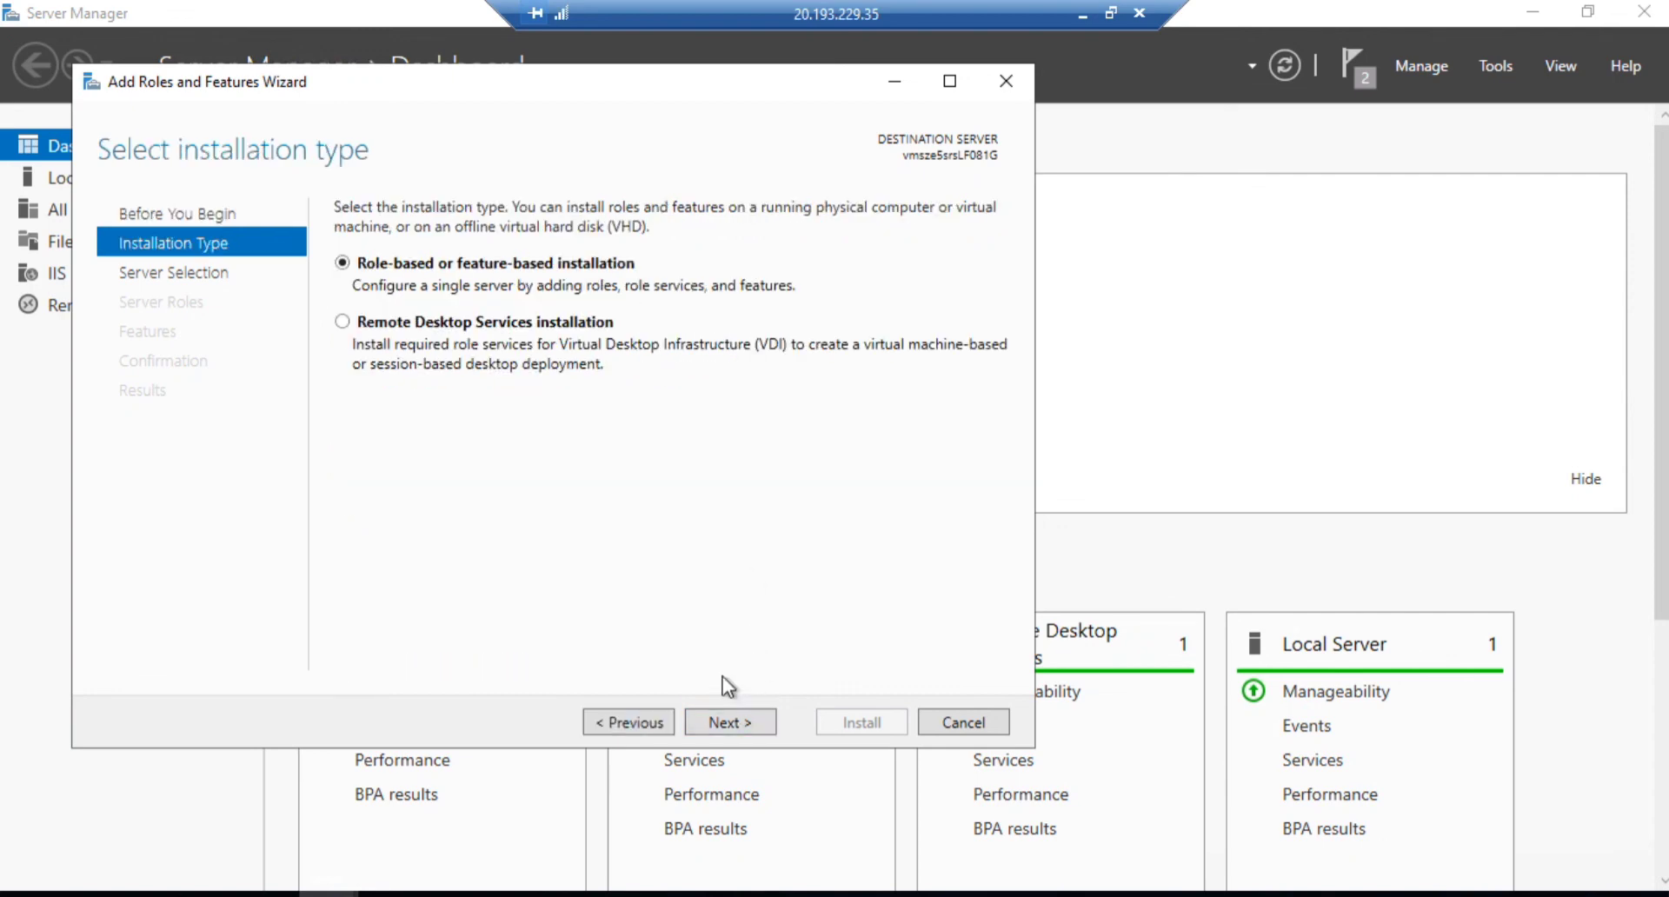
left_click(744, 722)
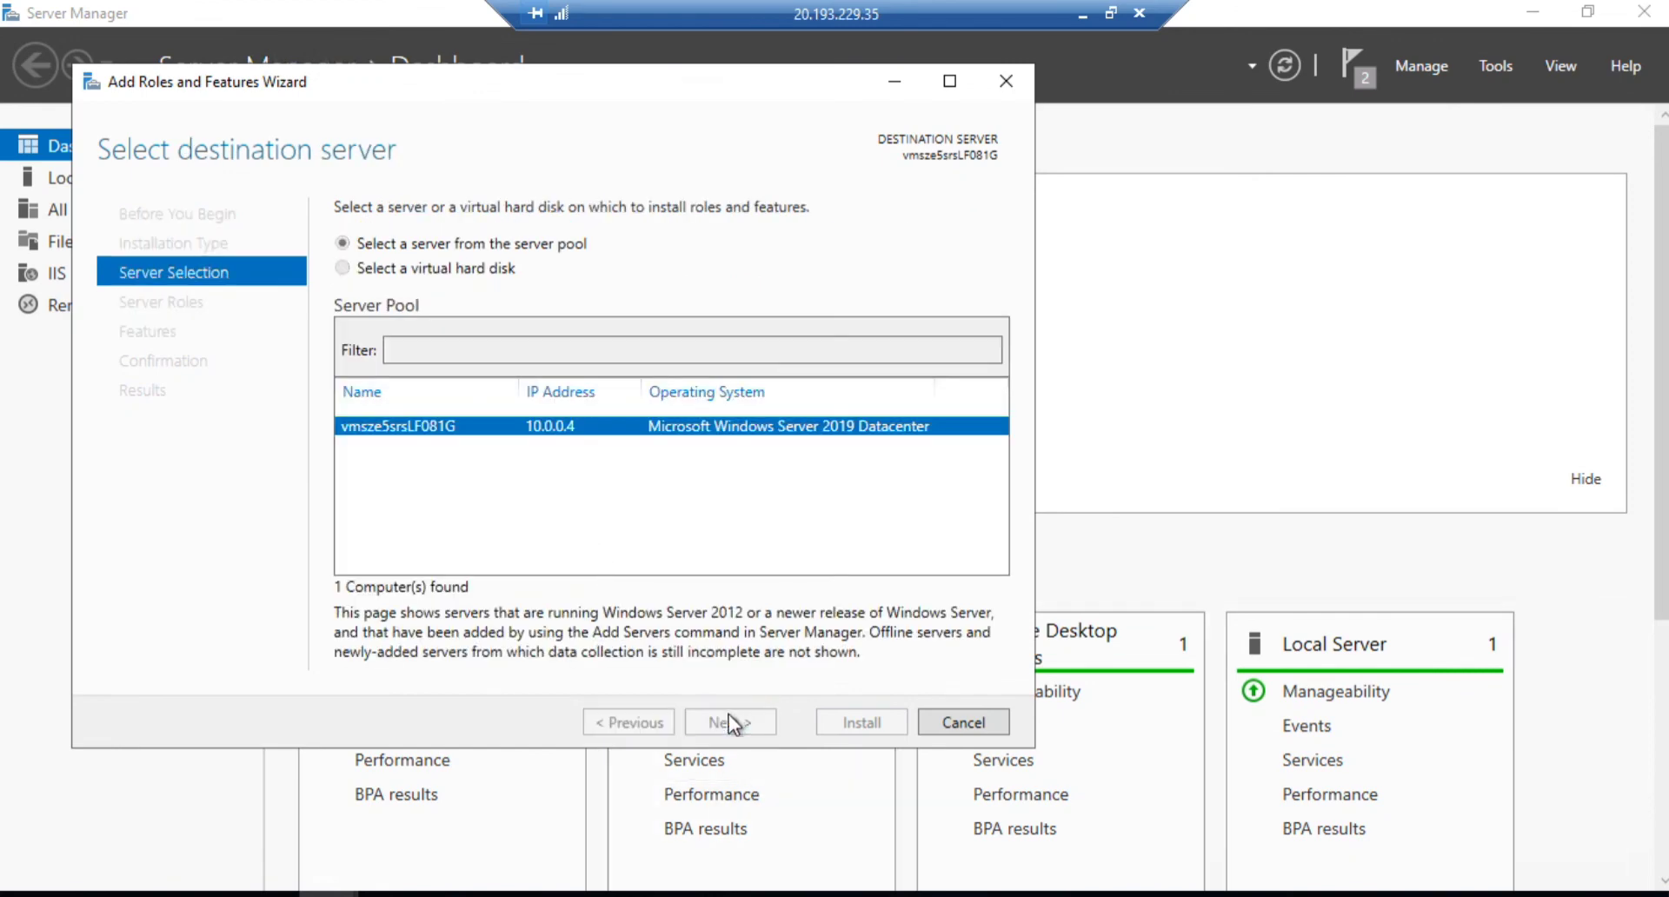
left_click(730, 721)
scroll(603, 585, "down", 1)
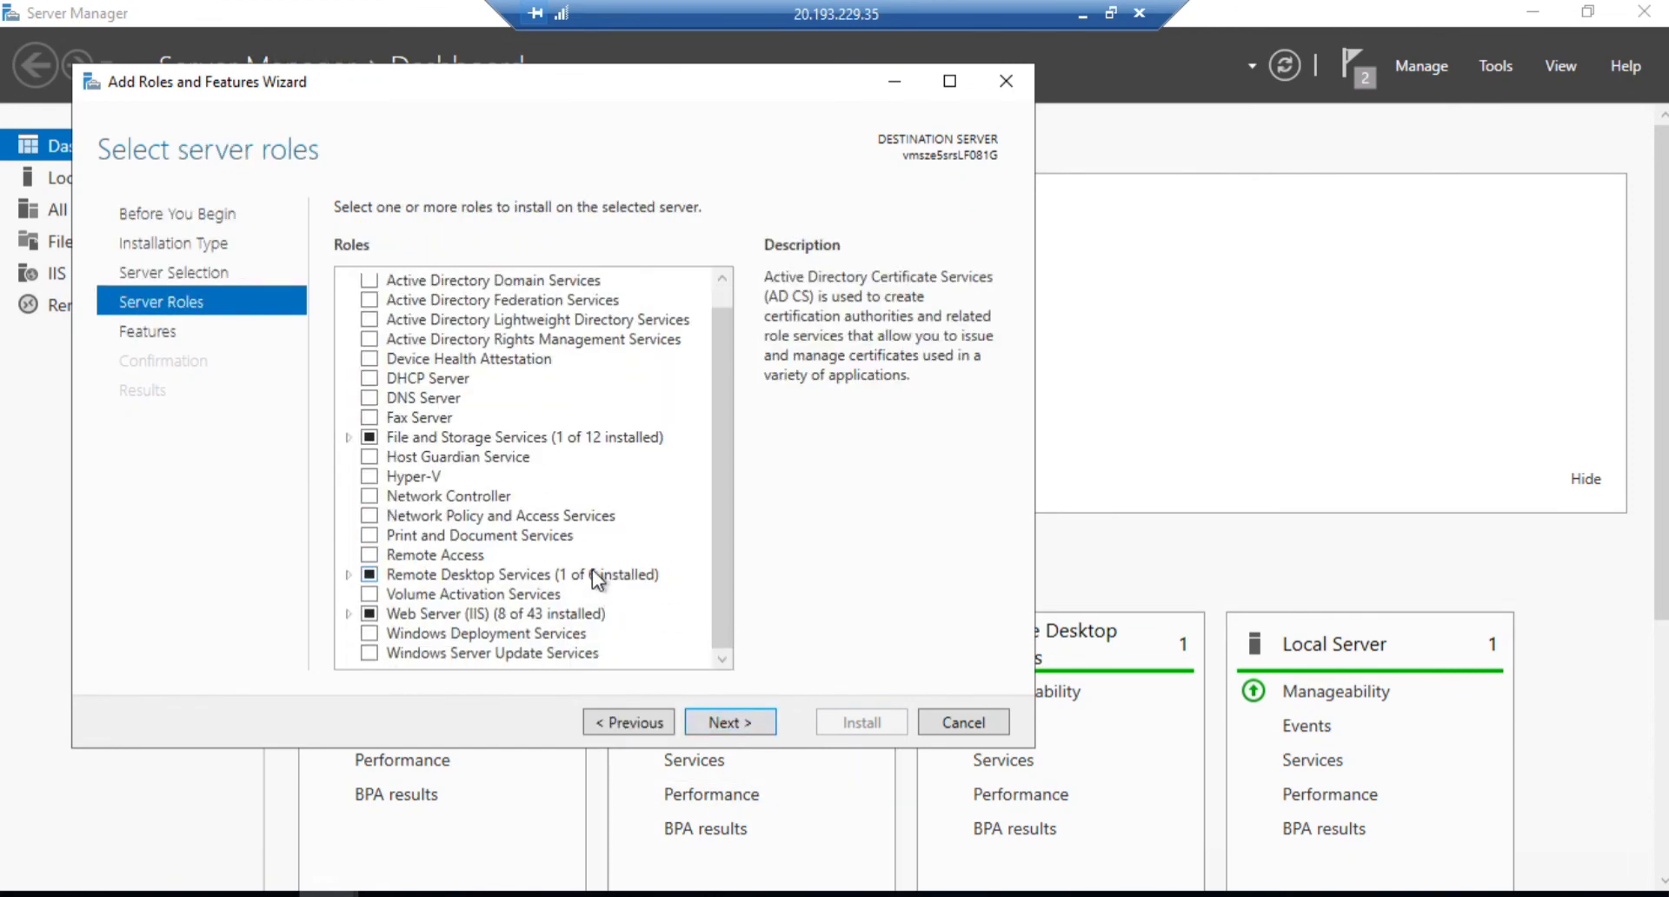
scroll(593, 574, "up", 1)
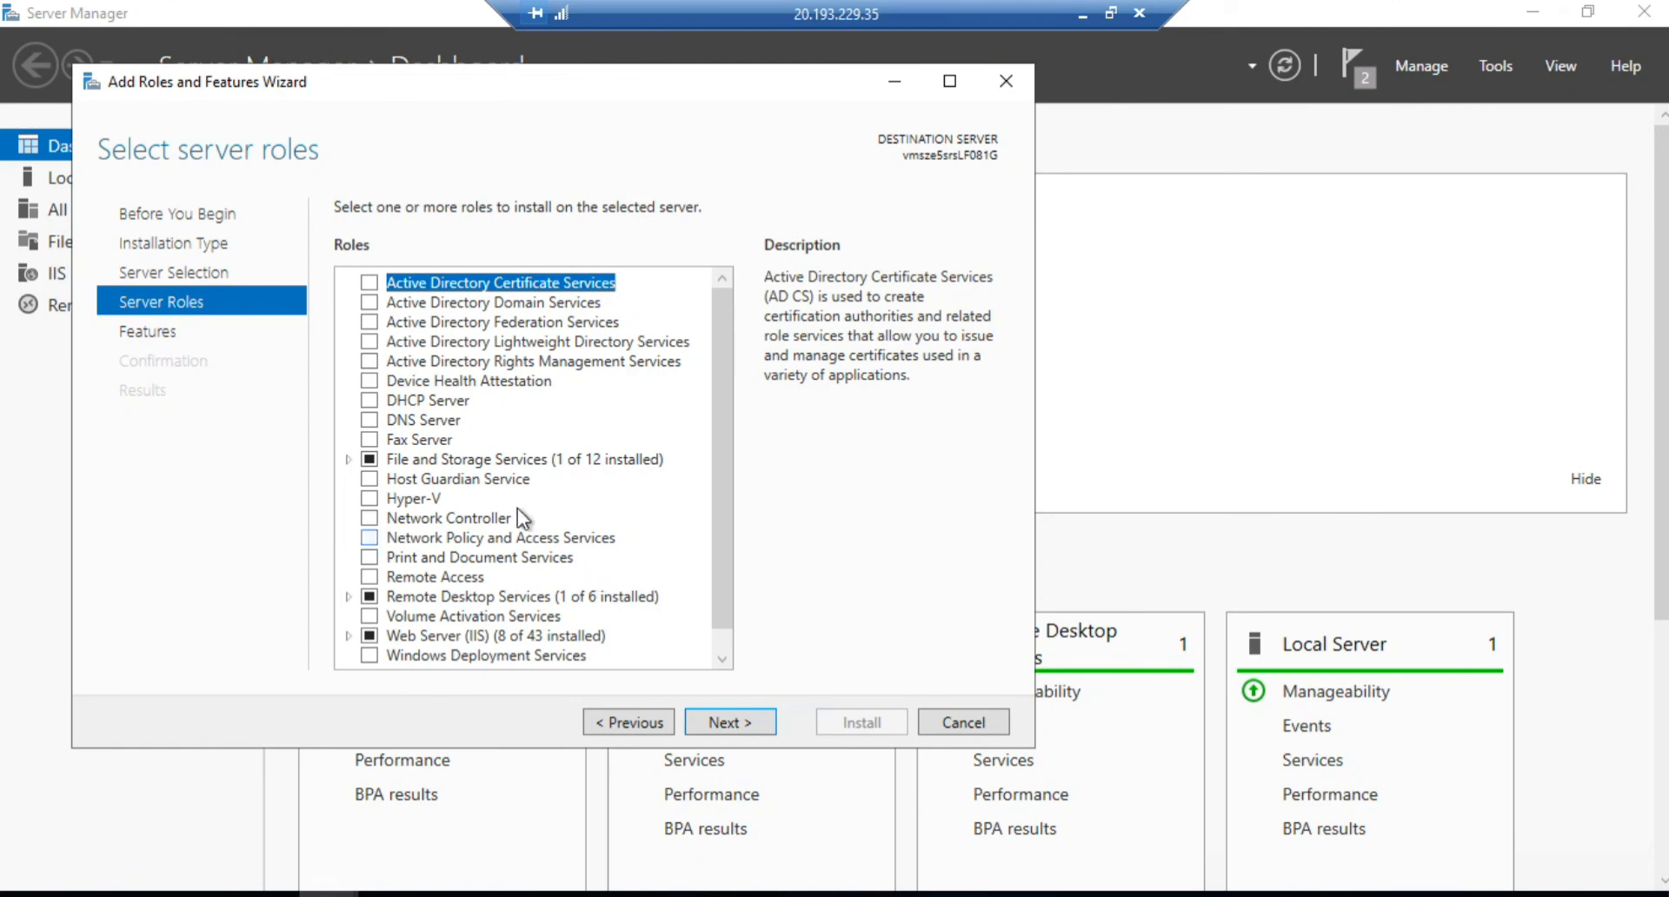
left_click(371, 421)
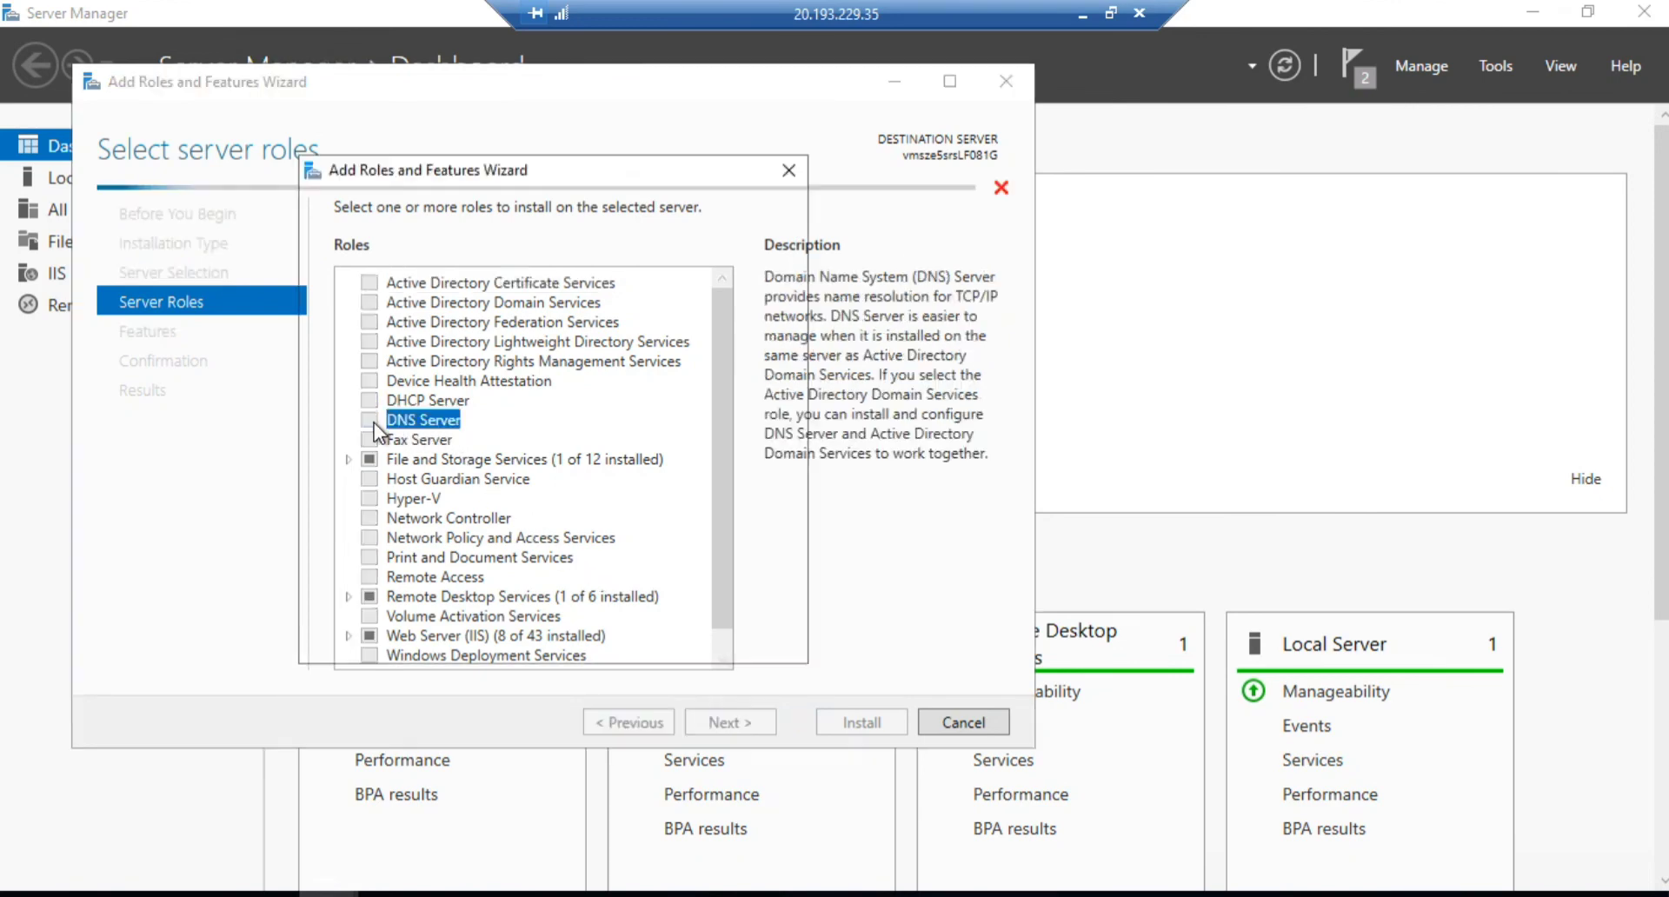
left_click(612, 614)
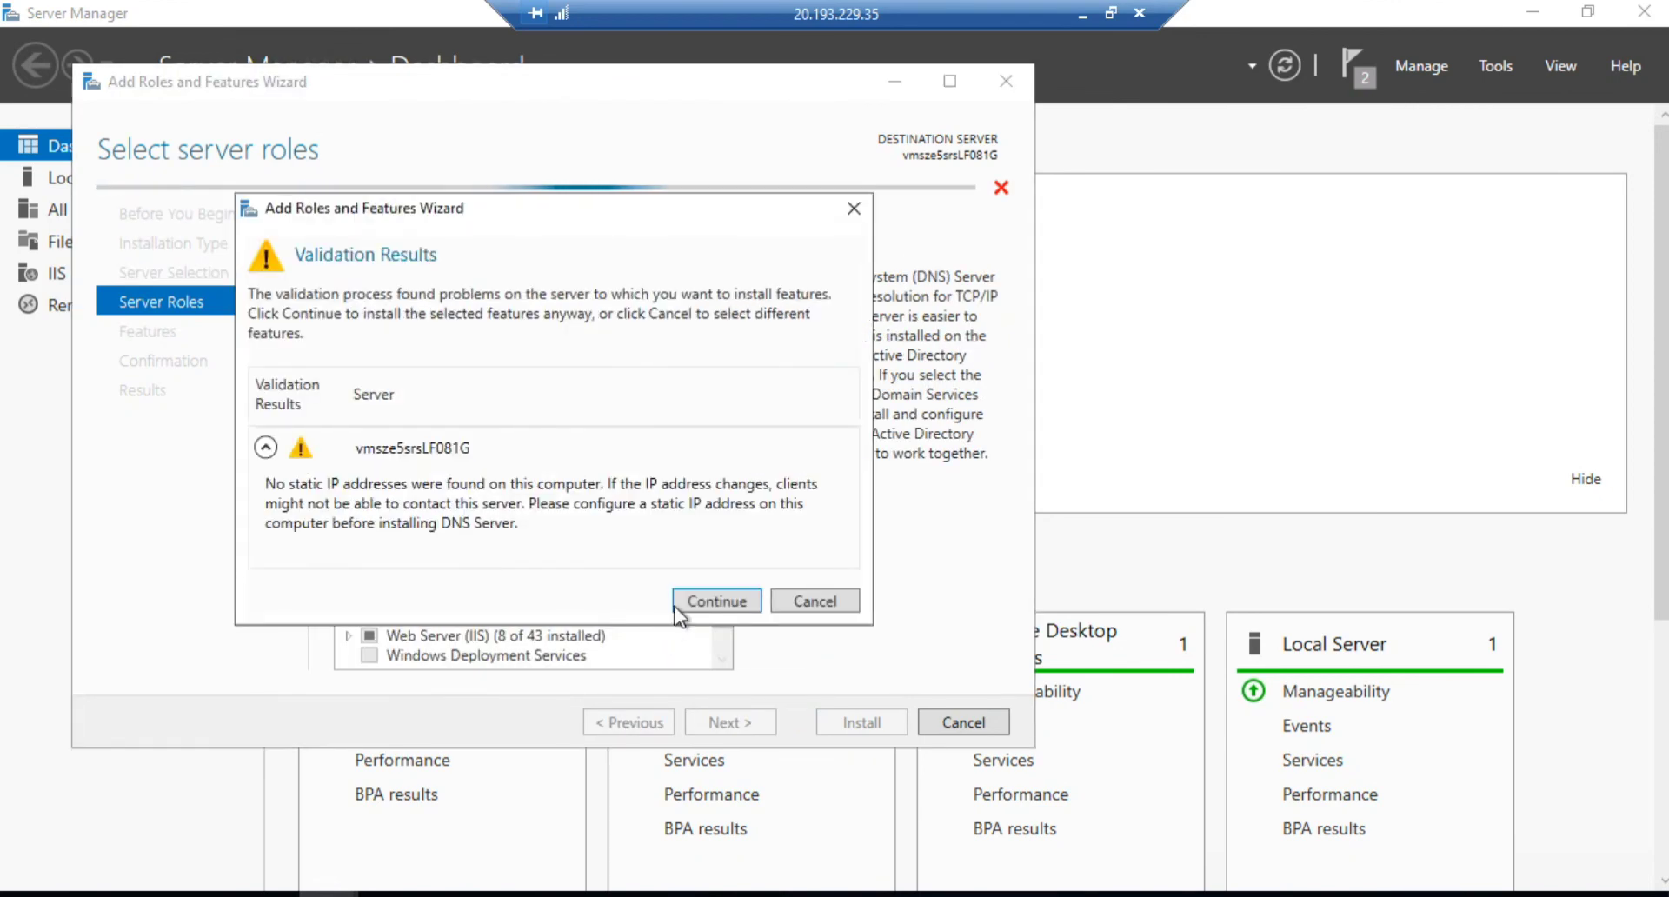
left_click(791, 599)
scroll(462, 550, "down", 1)
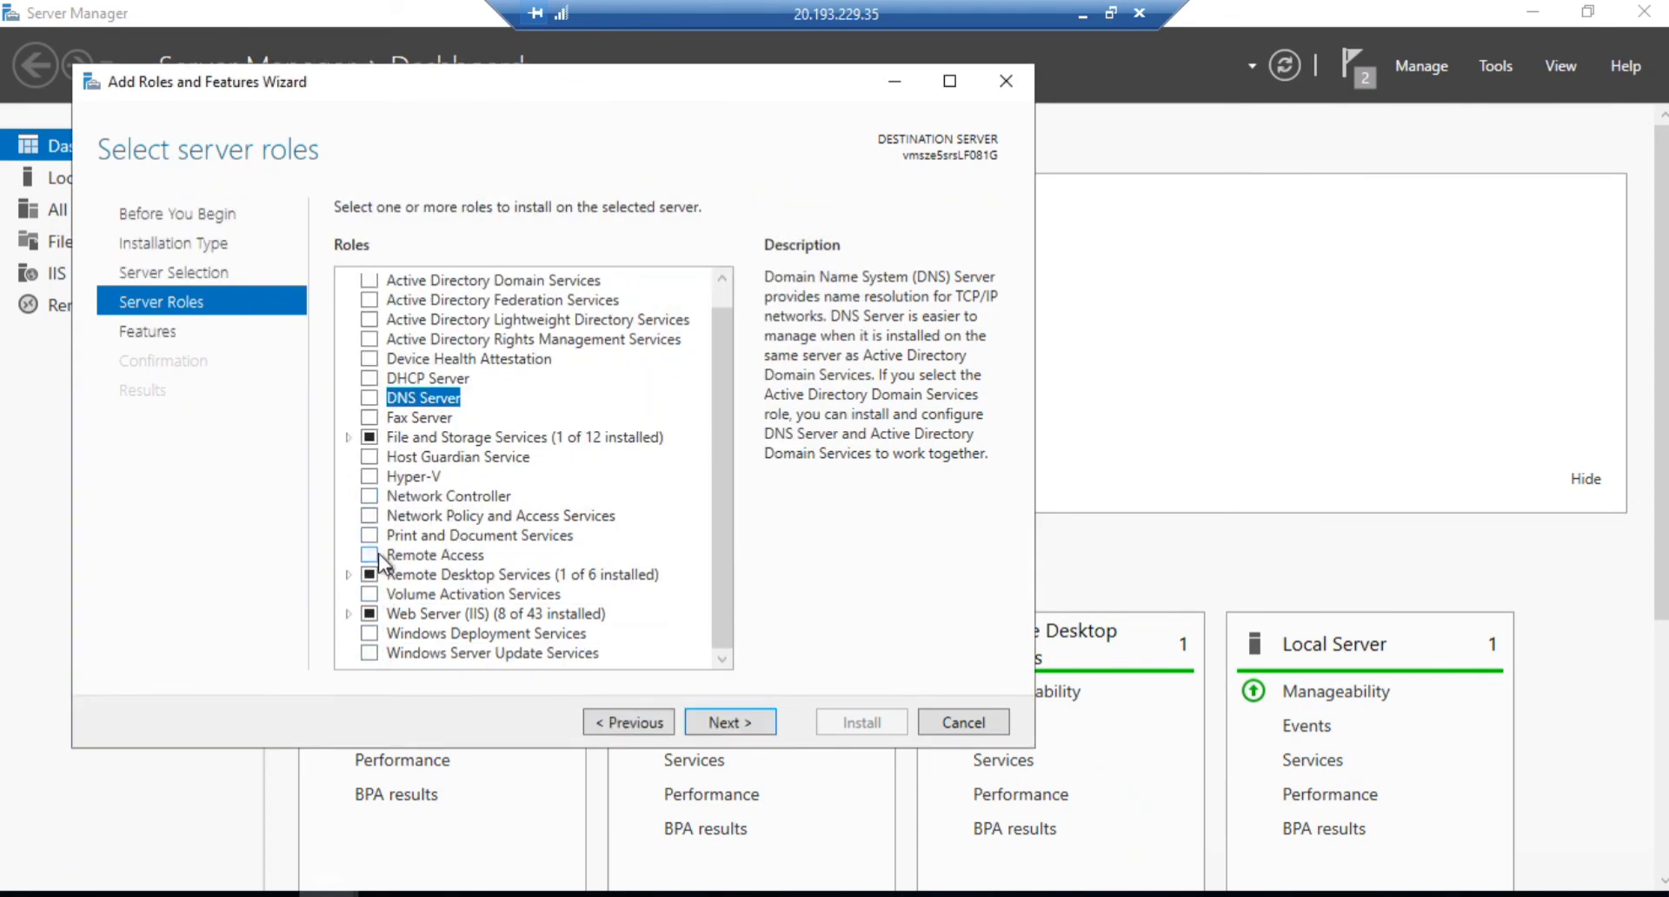
scroll(380, 574, "up", 1)
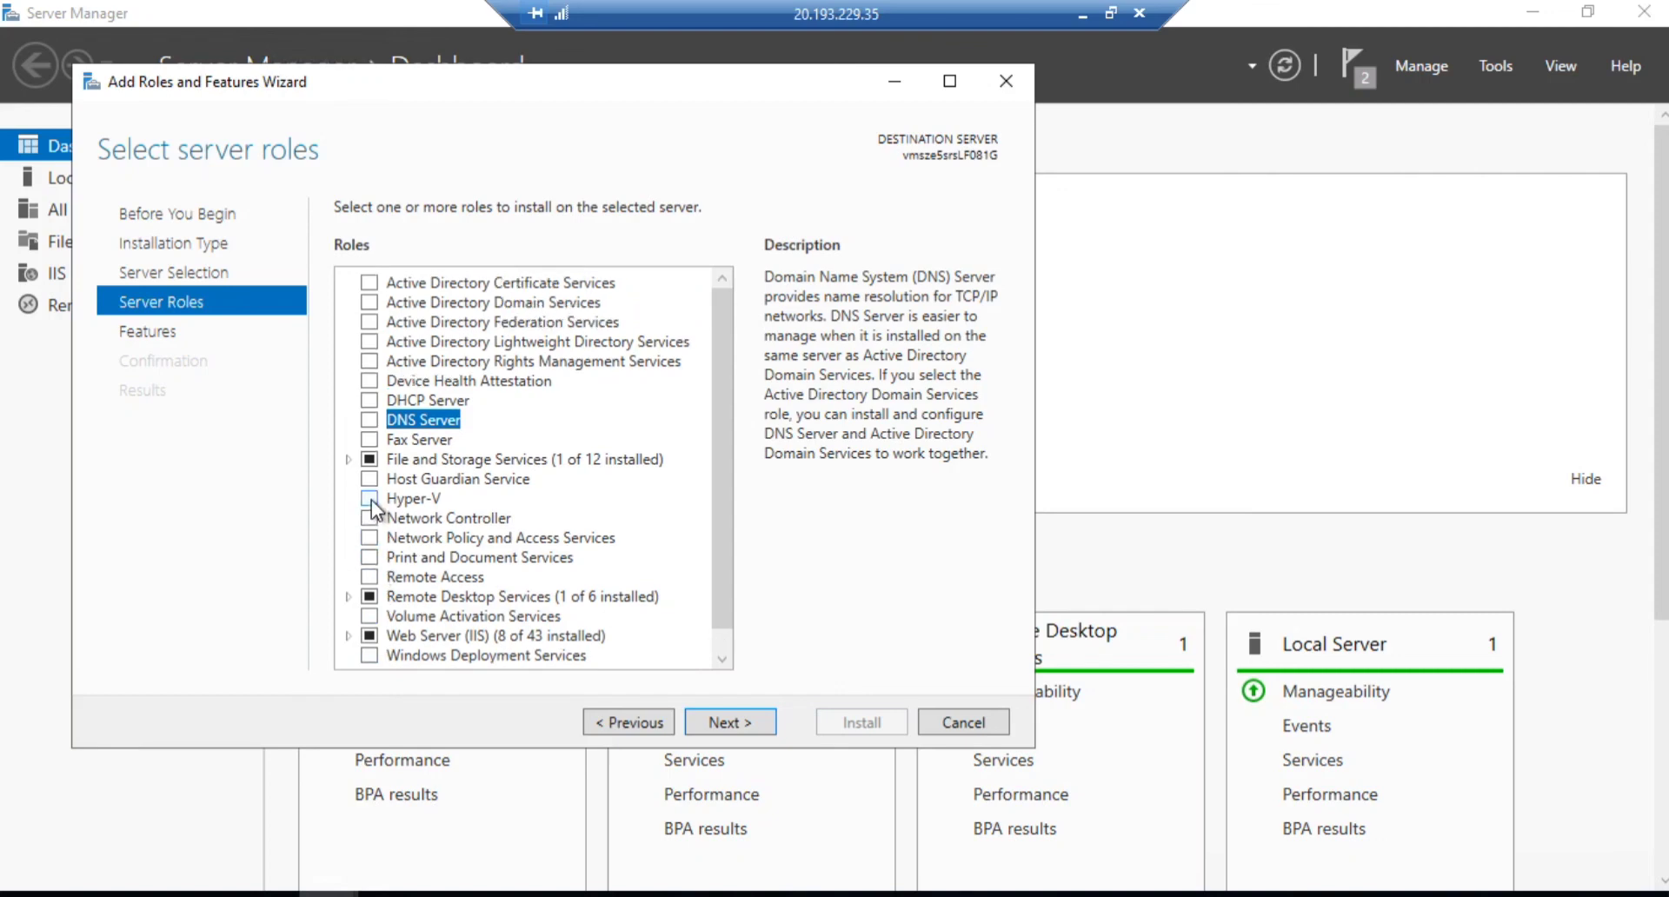
Add the DHCP Server role with its required features despite the static IP warning, and select the Group Policy Management feature.
left_click(370, 400)
left_click(628, 608)
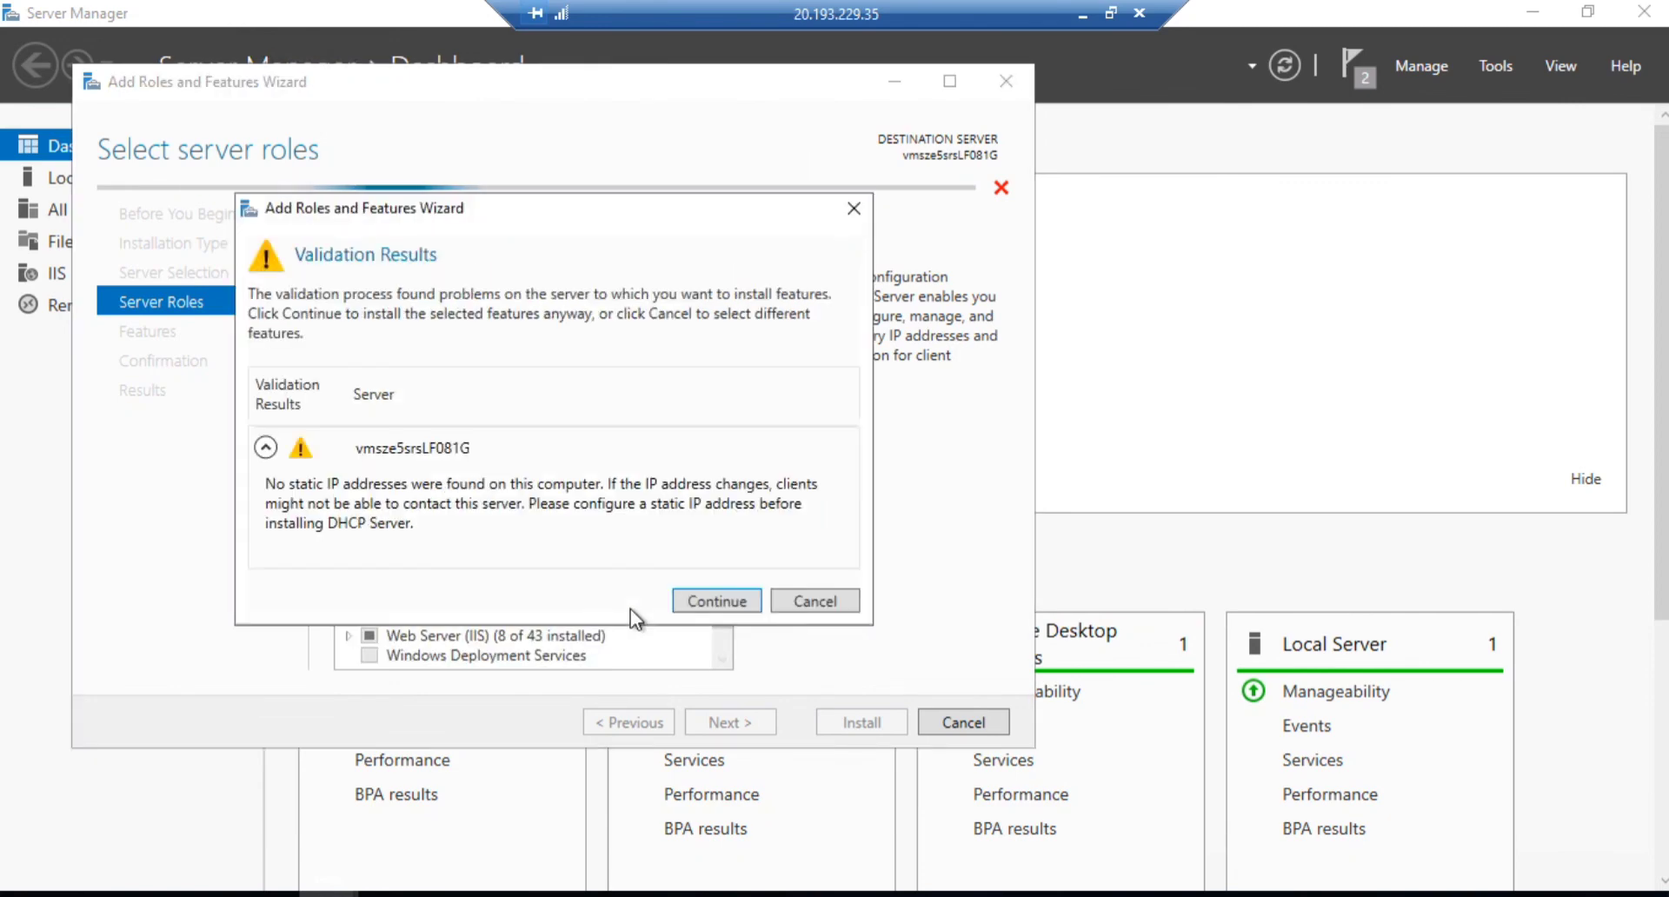
left_click(699, 596)
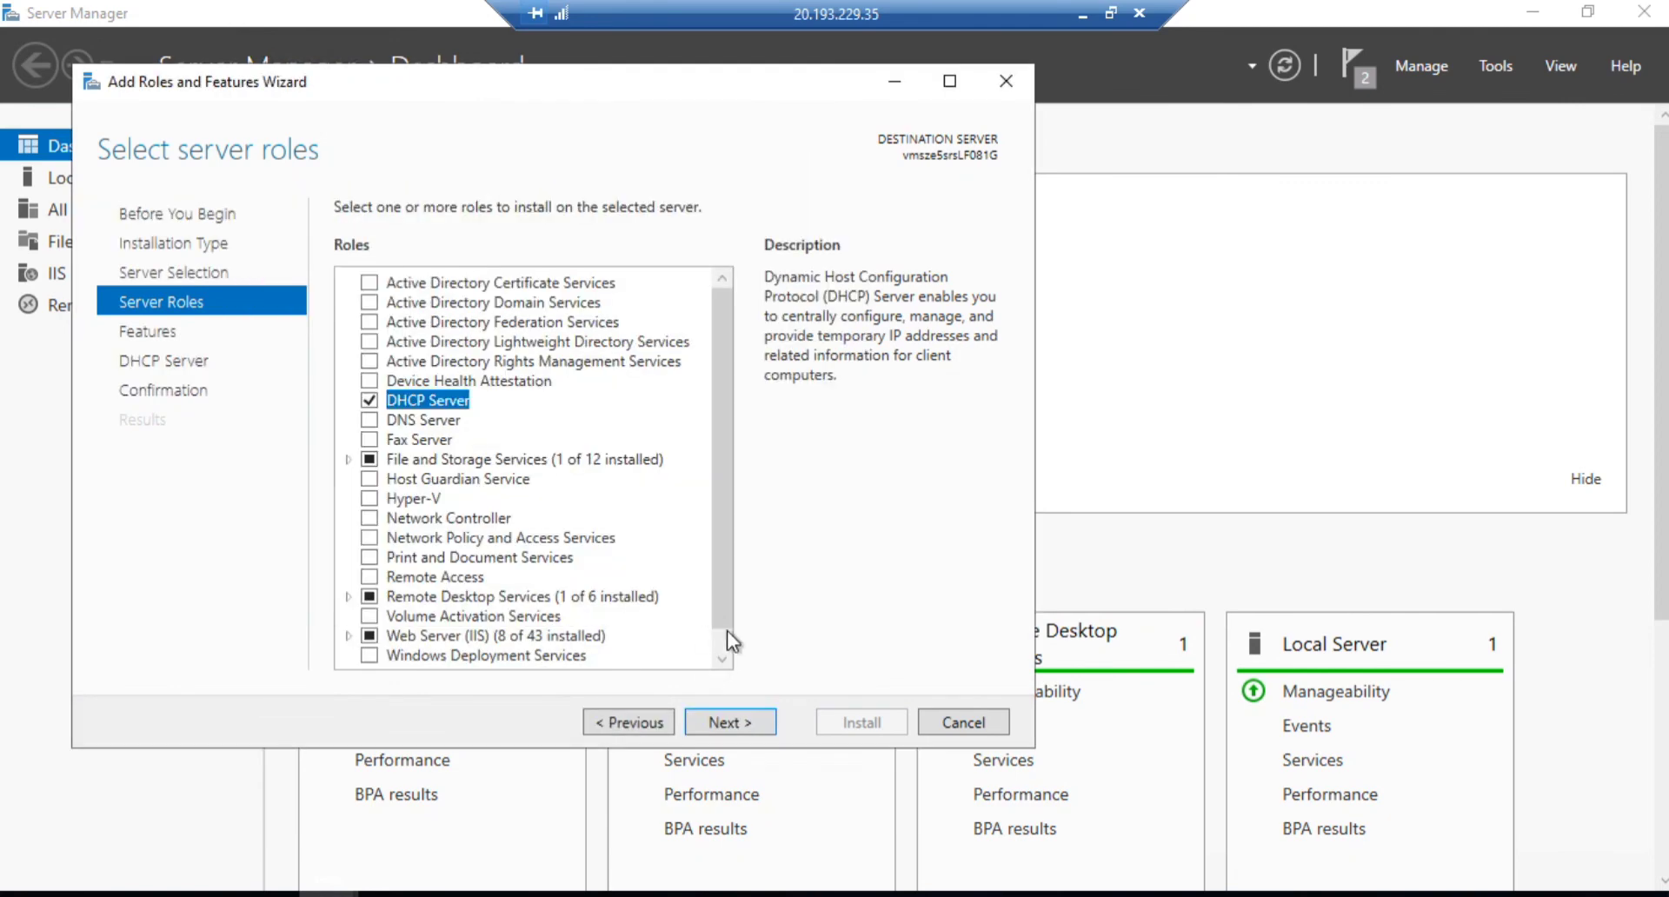
left_click(763, 727)
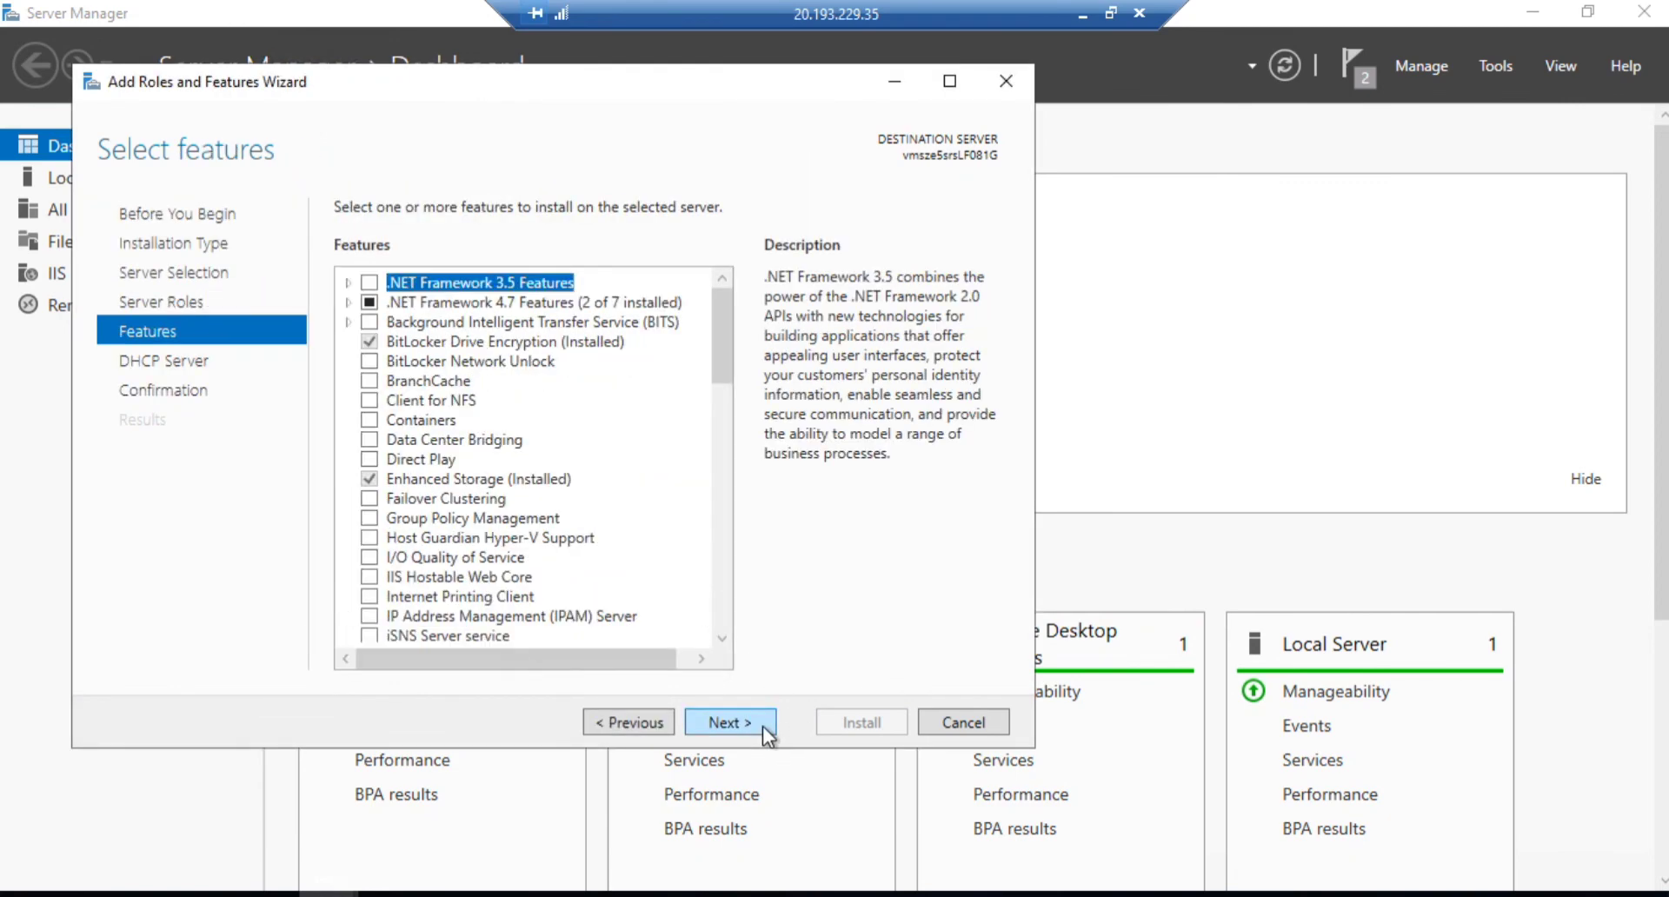
left_click(369, 519)
Try to add the Host Guardian Hyper-V Support feature, checking the CPU usage in Task Manager during validation.
left_click(370, 538)
left_click(626, 639)
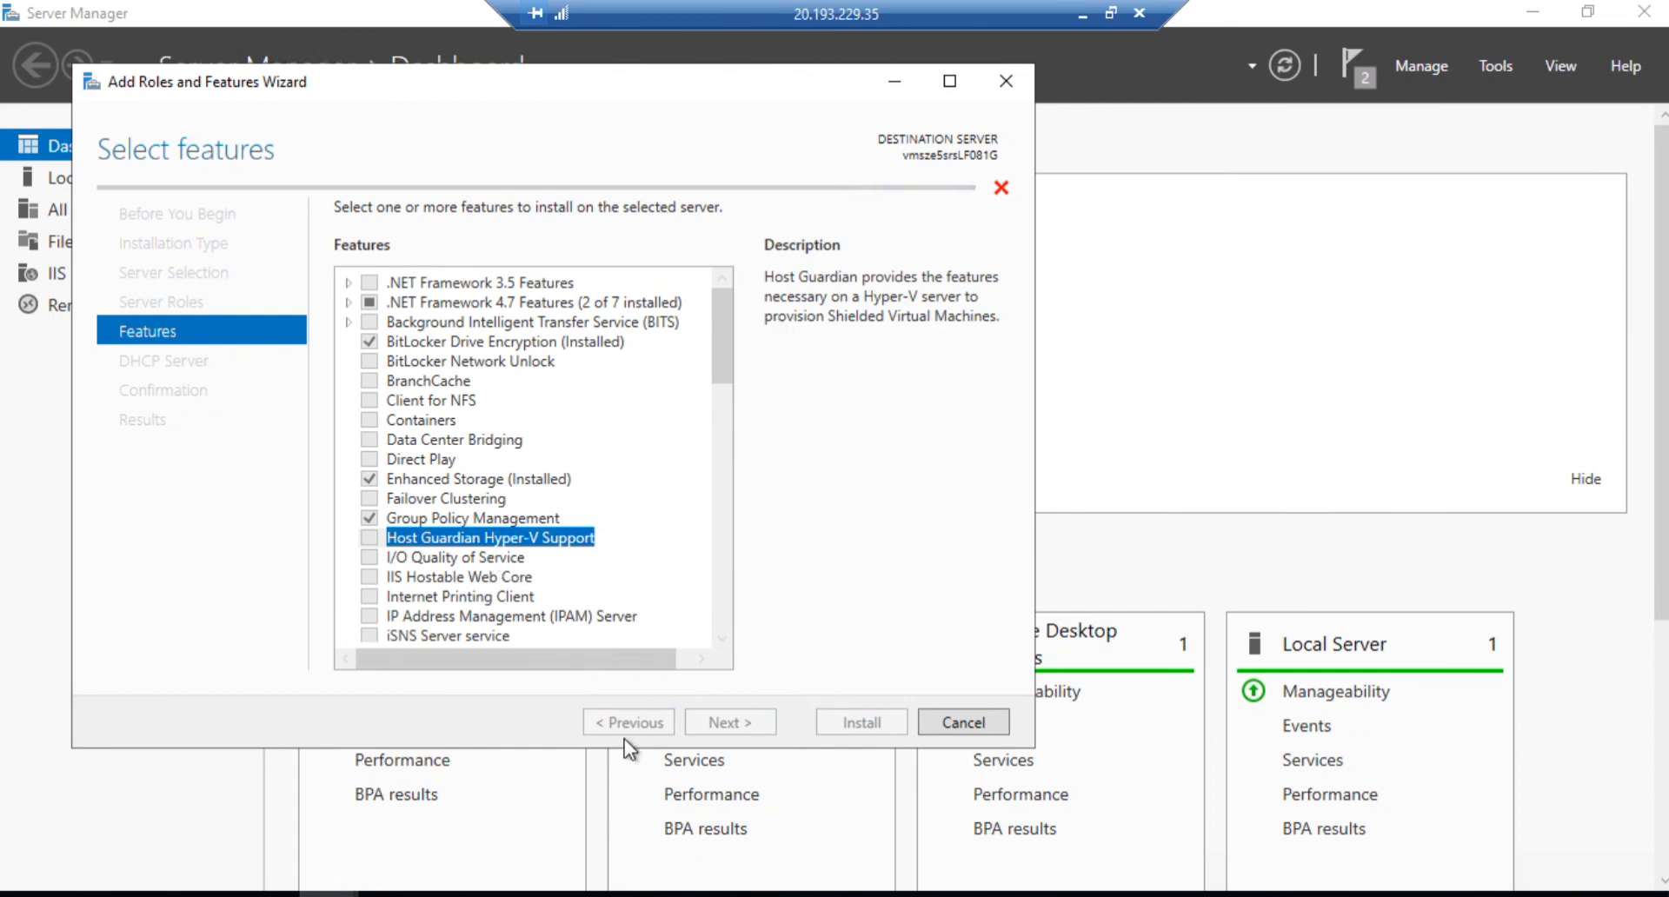
key("ctrl+shift+Escape")
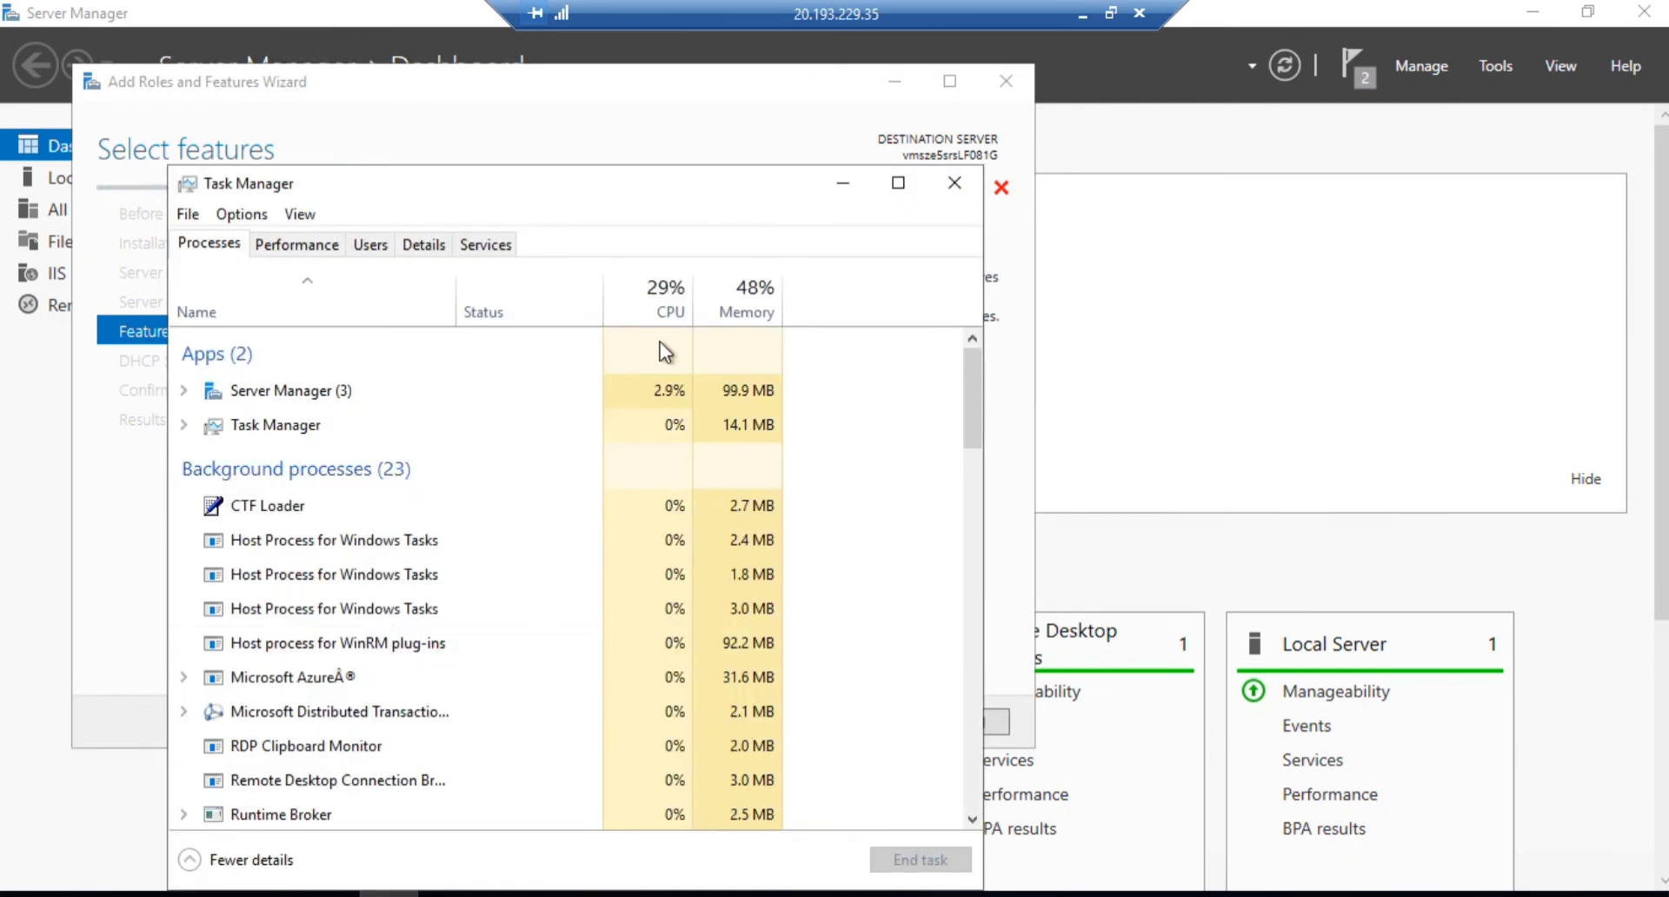
left_click(706, 159)
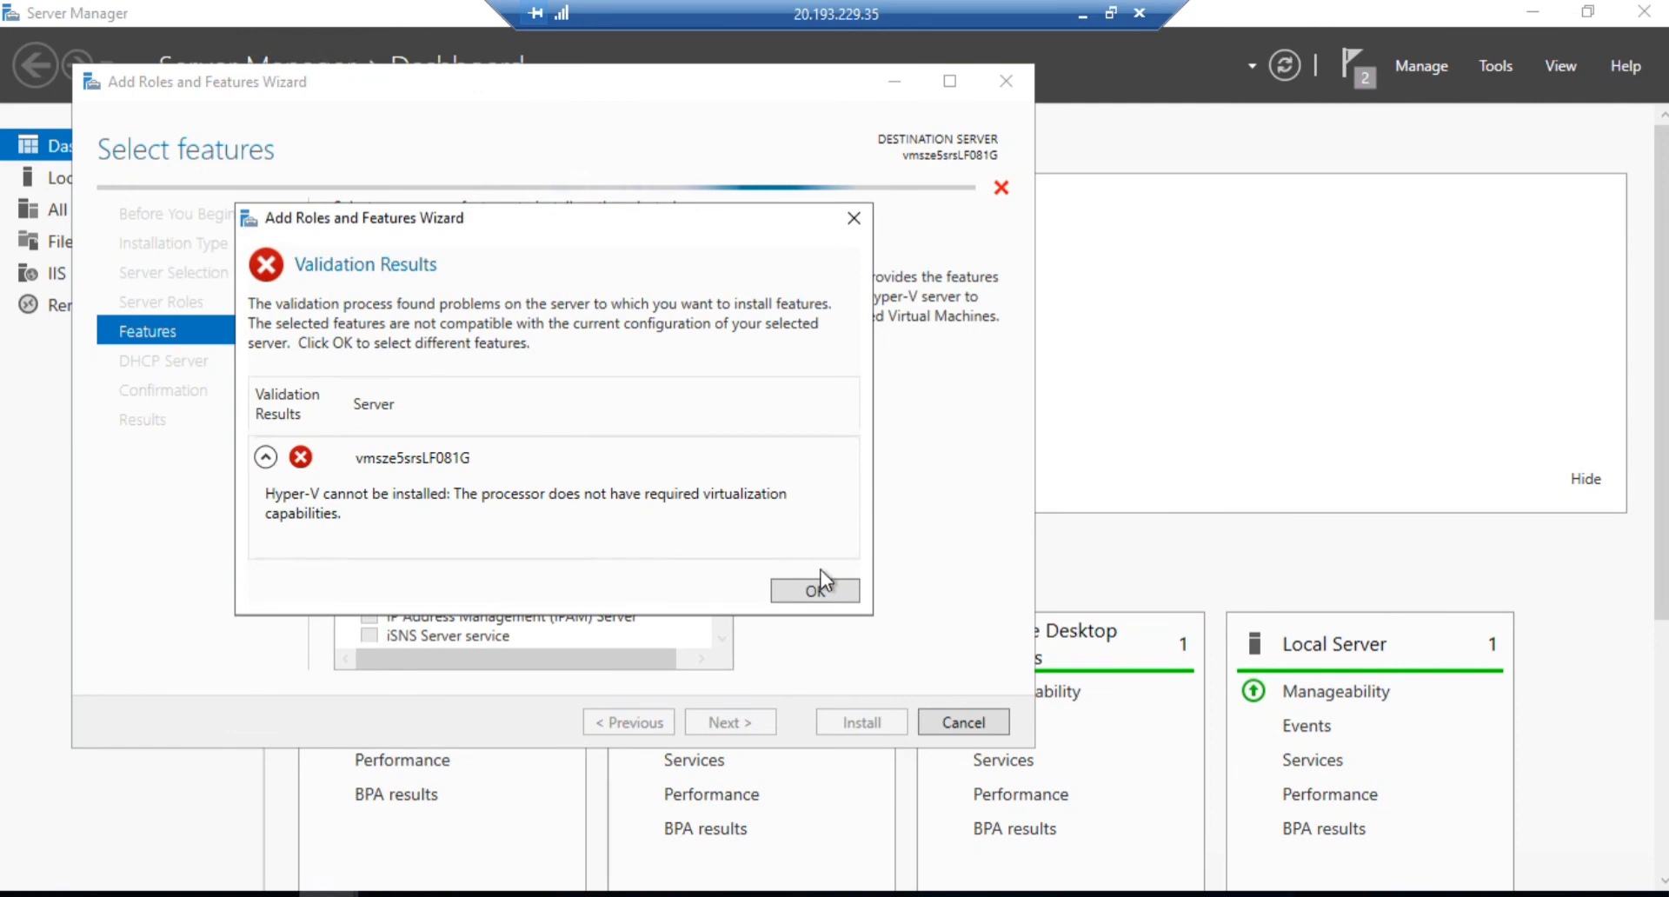
left_click(786, 589)
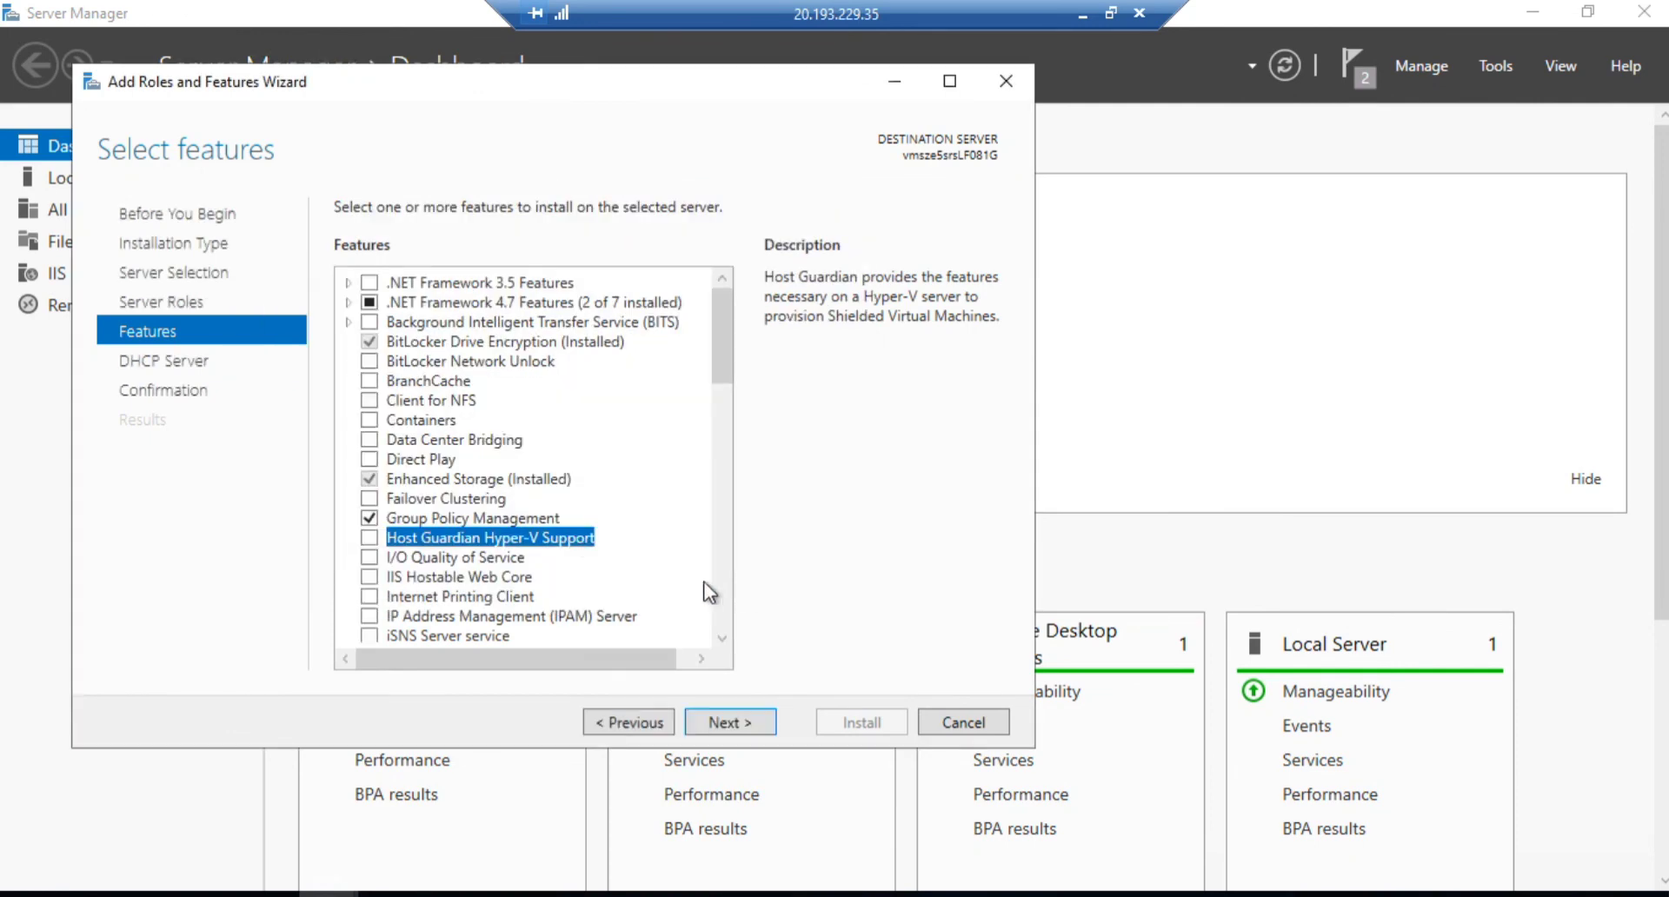
Deselect the Group Policy Management feature and install the DHCP Server role with its DHCP Server Tools.
left_click(370, 518)
left_click(370, 479)
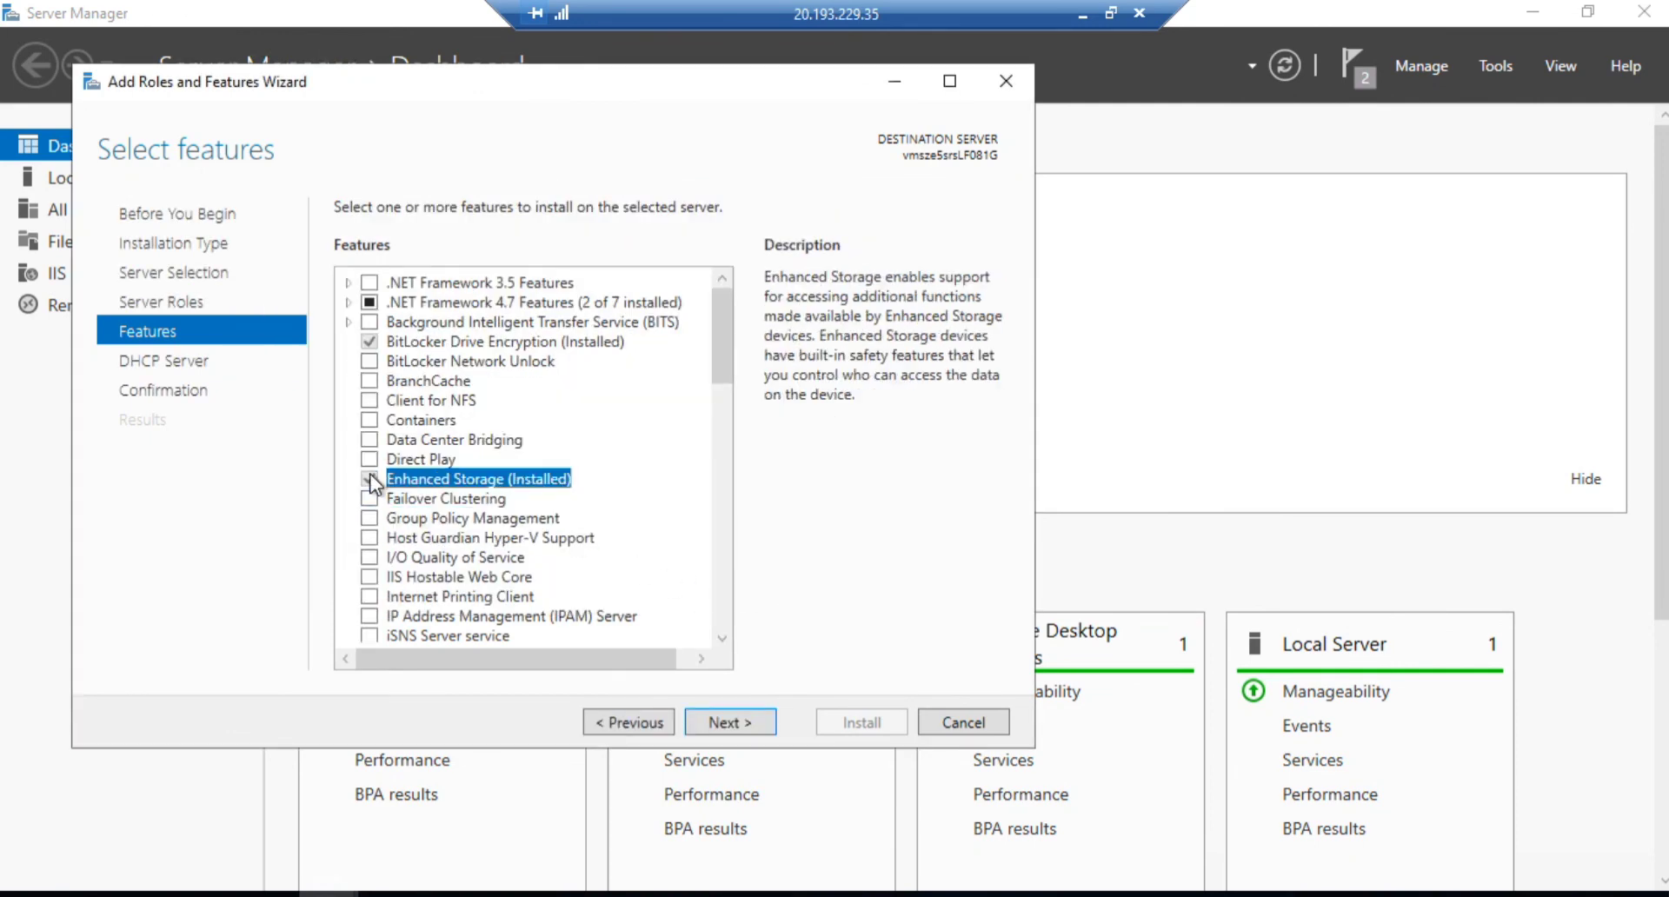
left_click(728, 721)
left_click(737, 722)
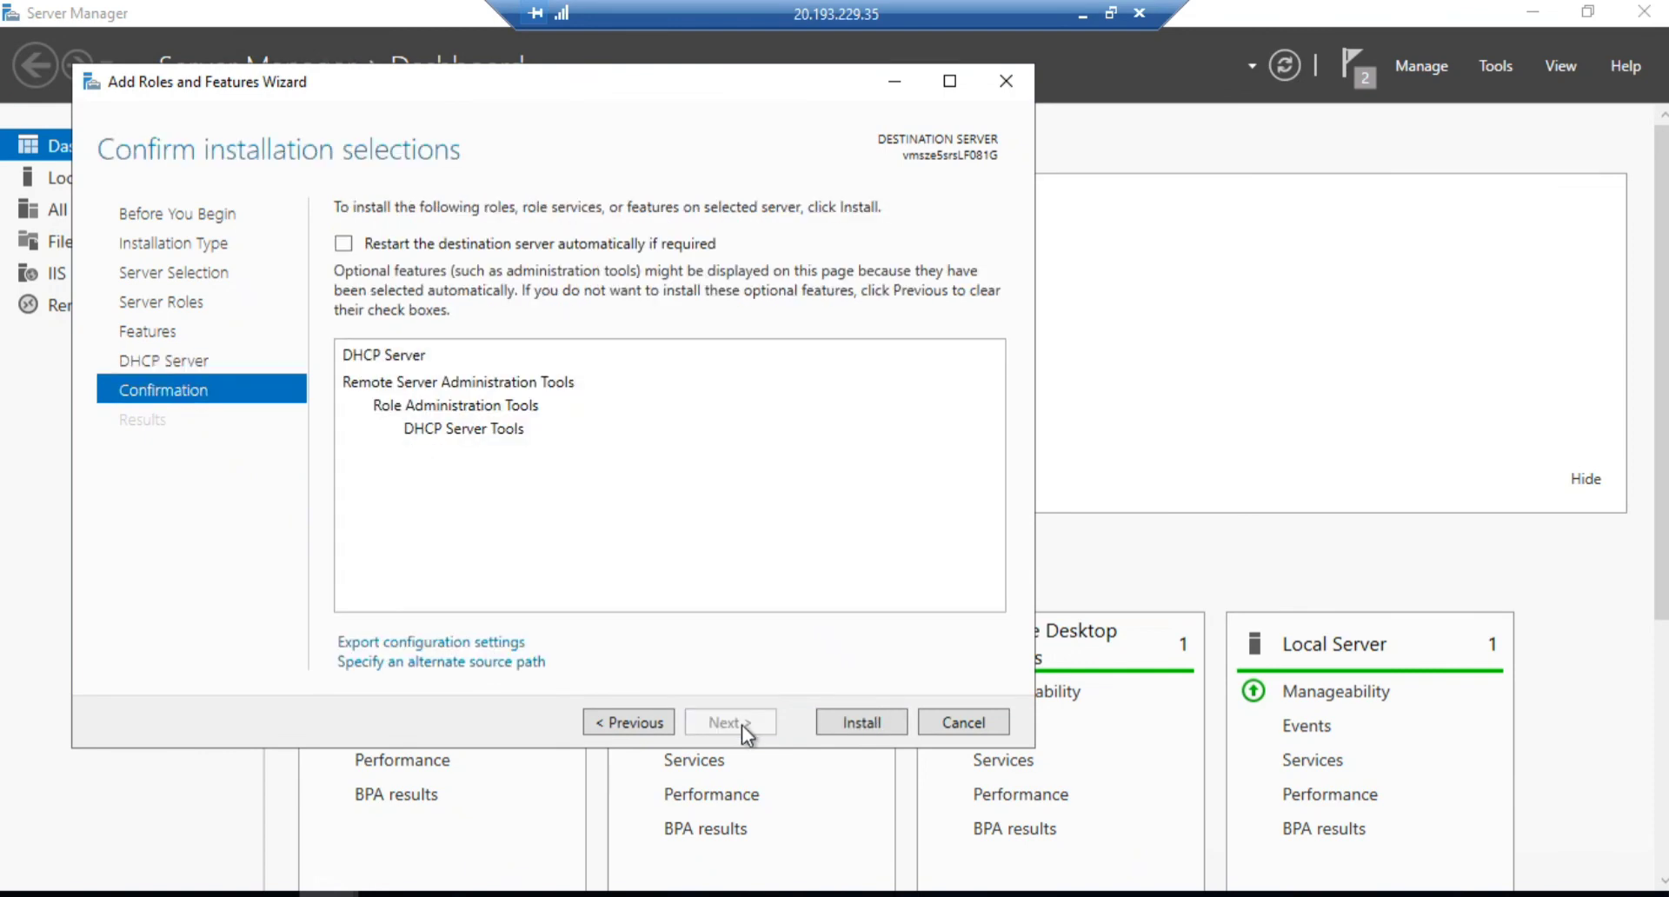
left_click(860, 724)
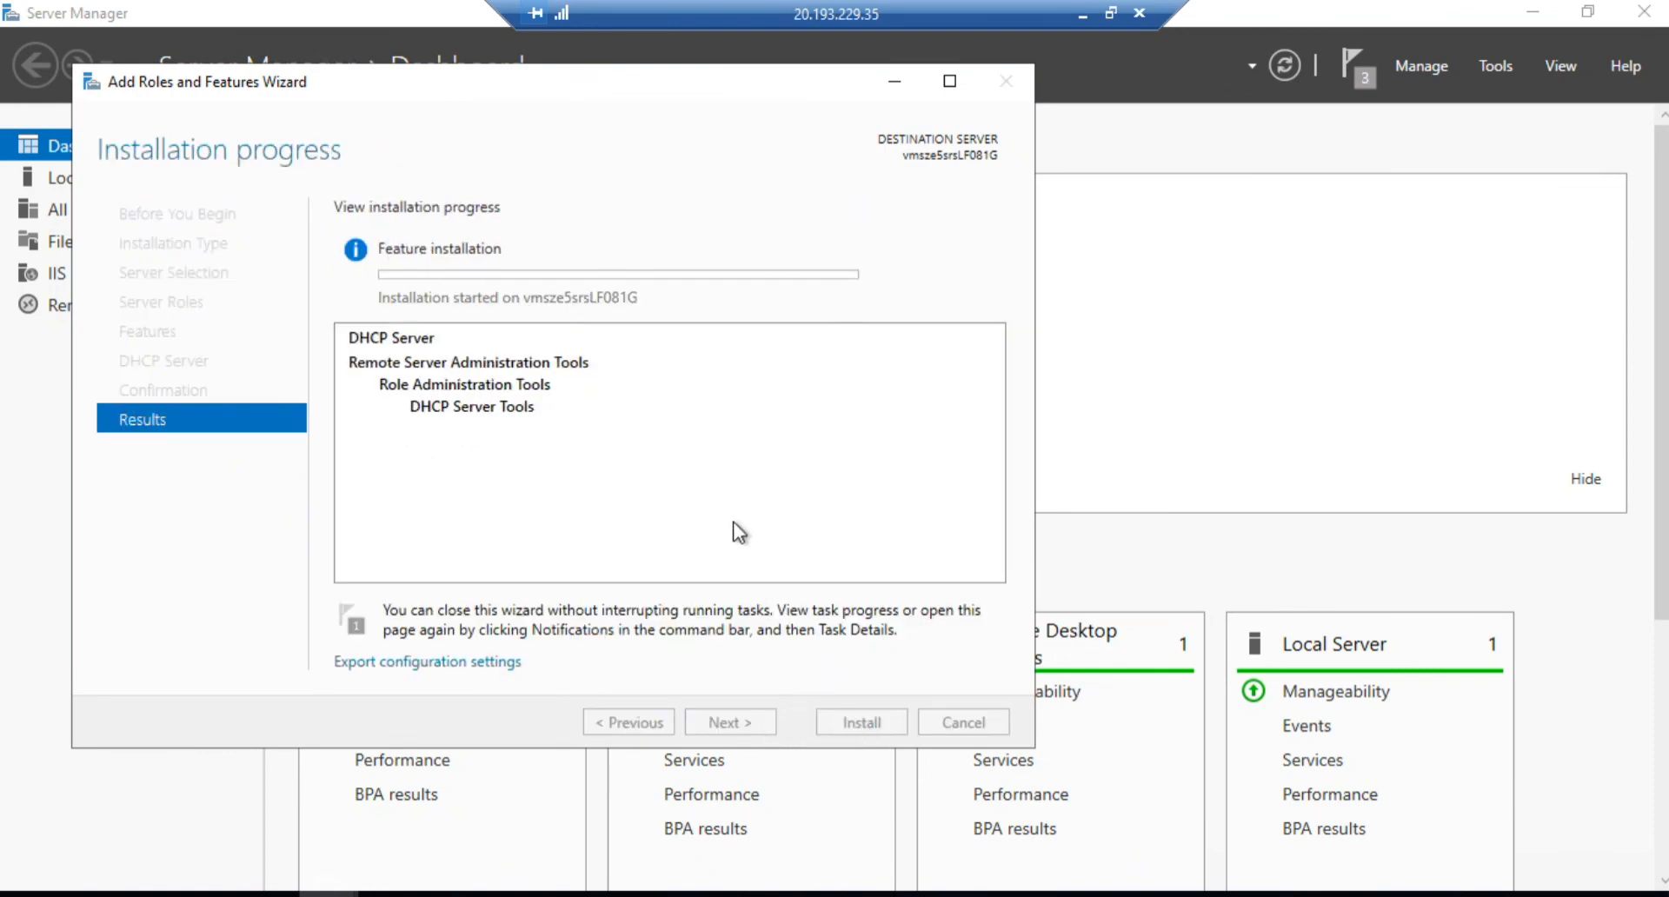
Monitor the remote server's CPU usage in Task Manager during installation, switching to the Azure portal to refresh and check the VMS scale set's instances.
key("ctrl+shift+Escape")
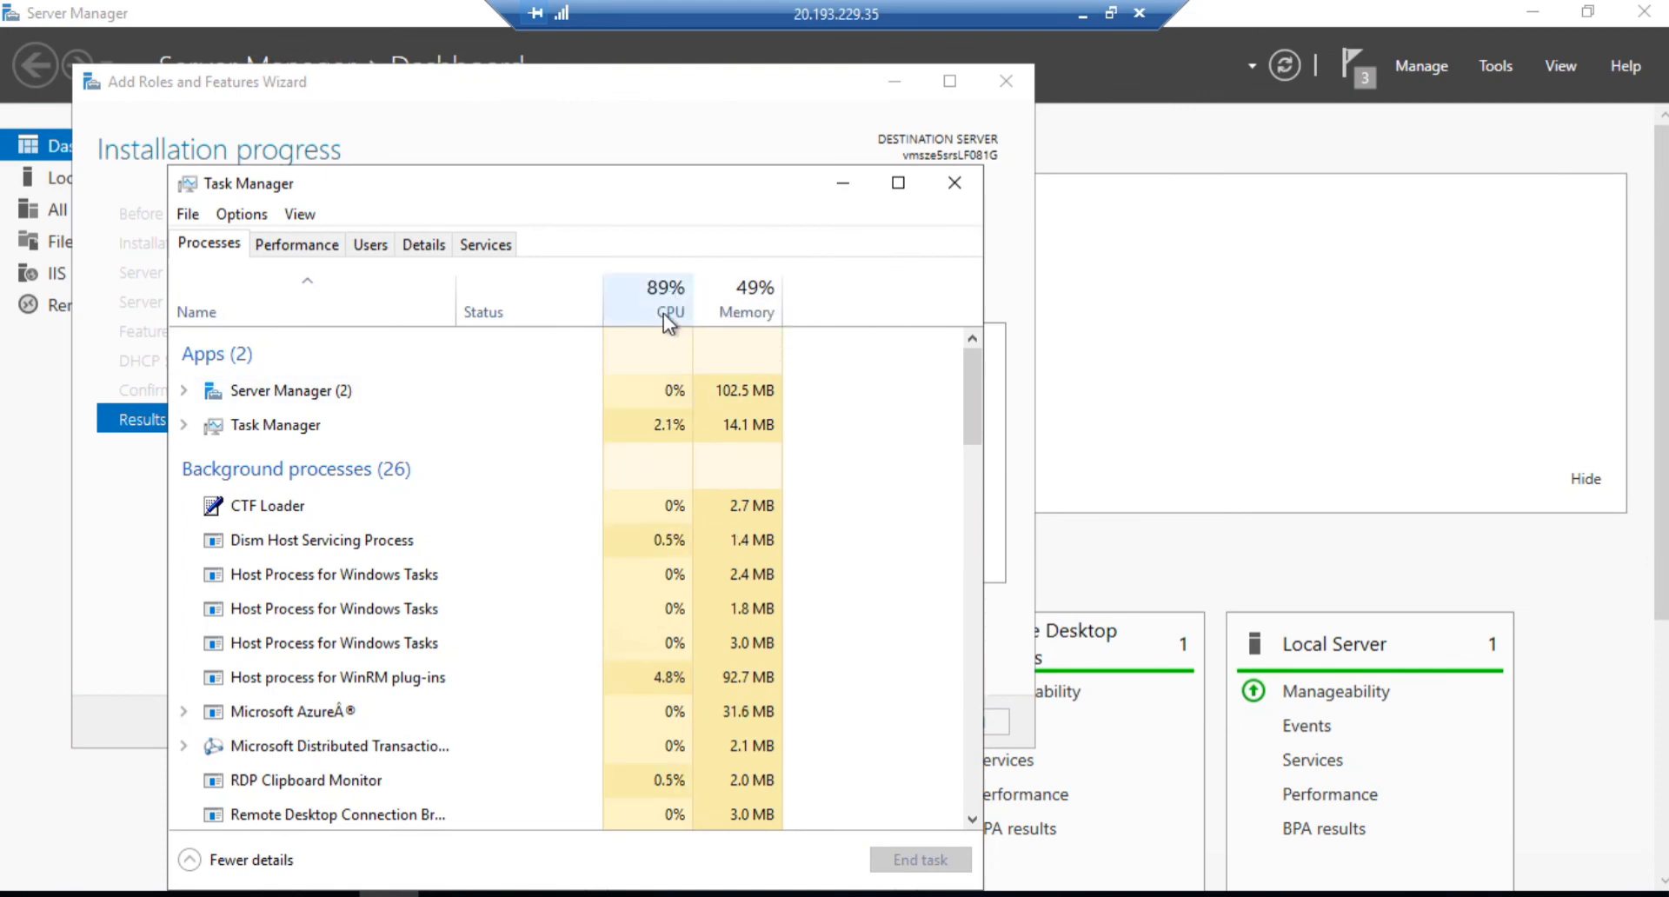
left_click(1083, 11)
left_click(786, 271)
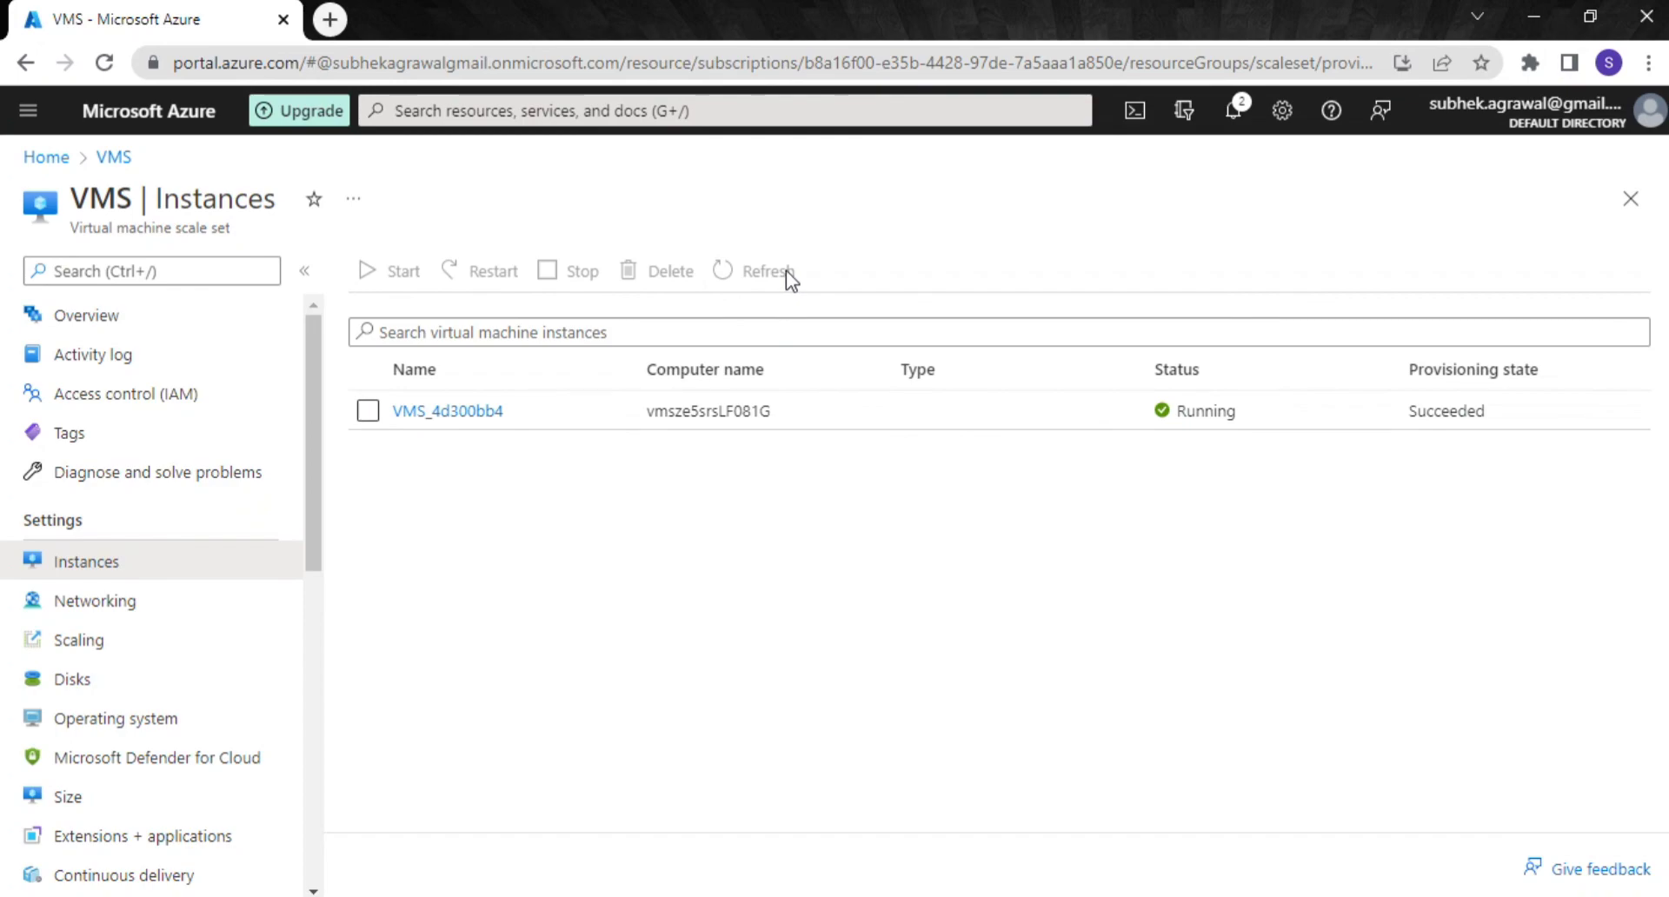
left_click(670, 896)
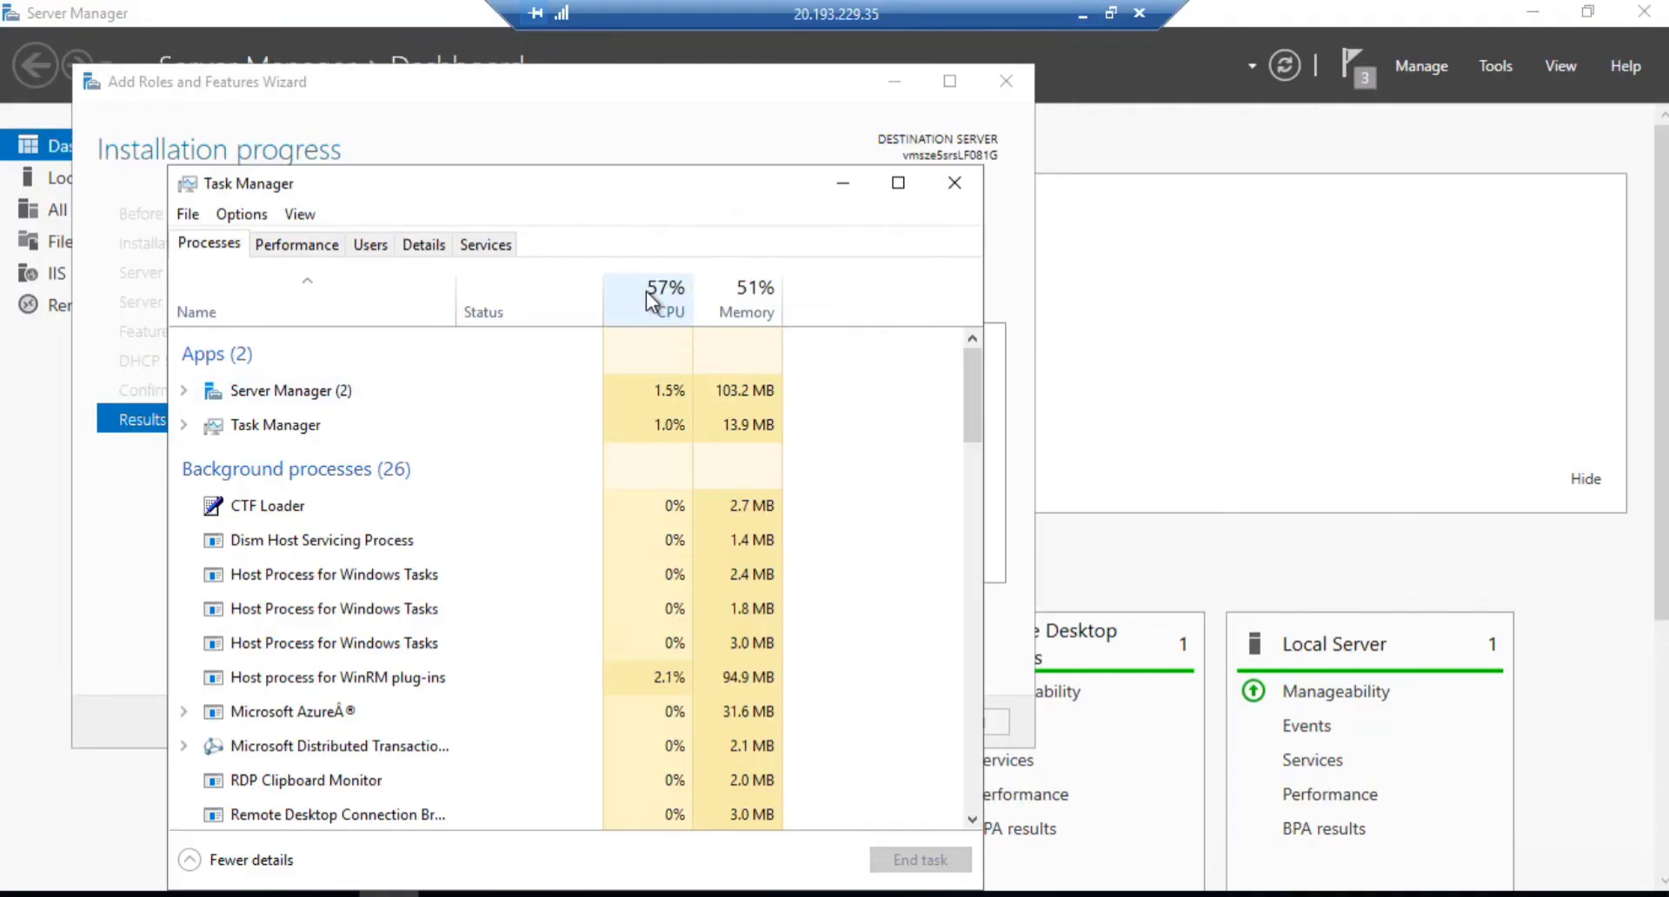
left_click(1083, 14)
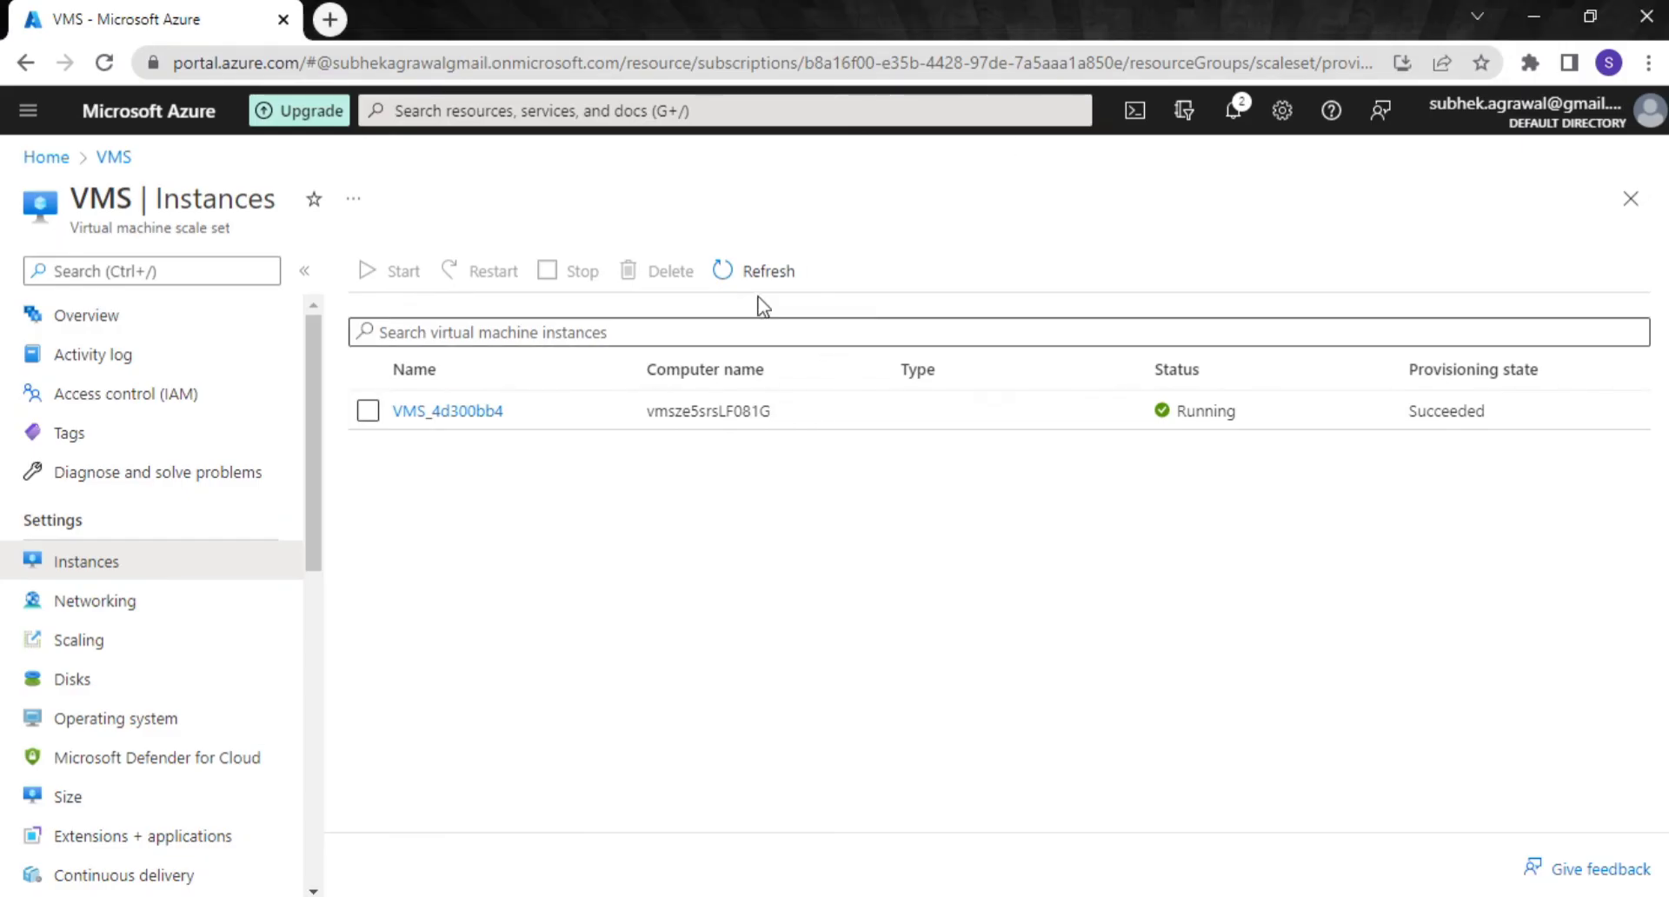
left_click(748, 270)
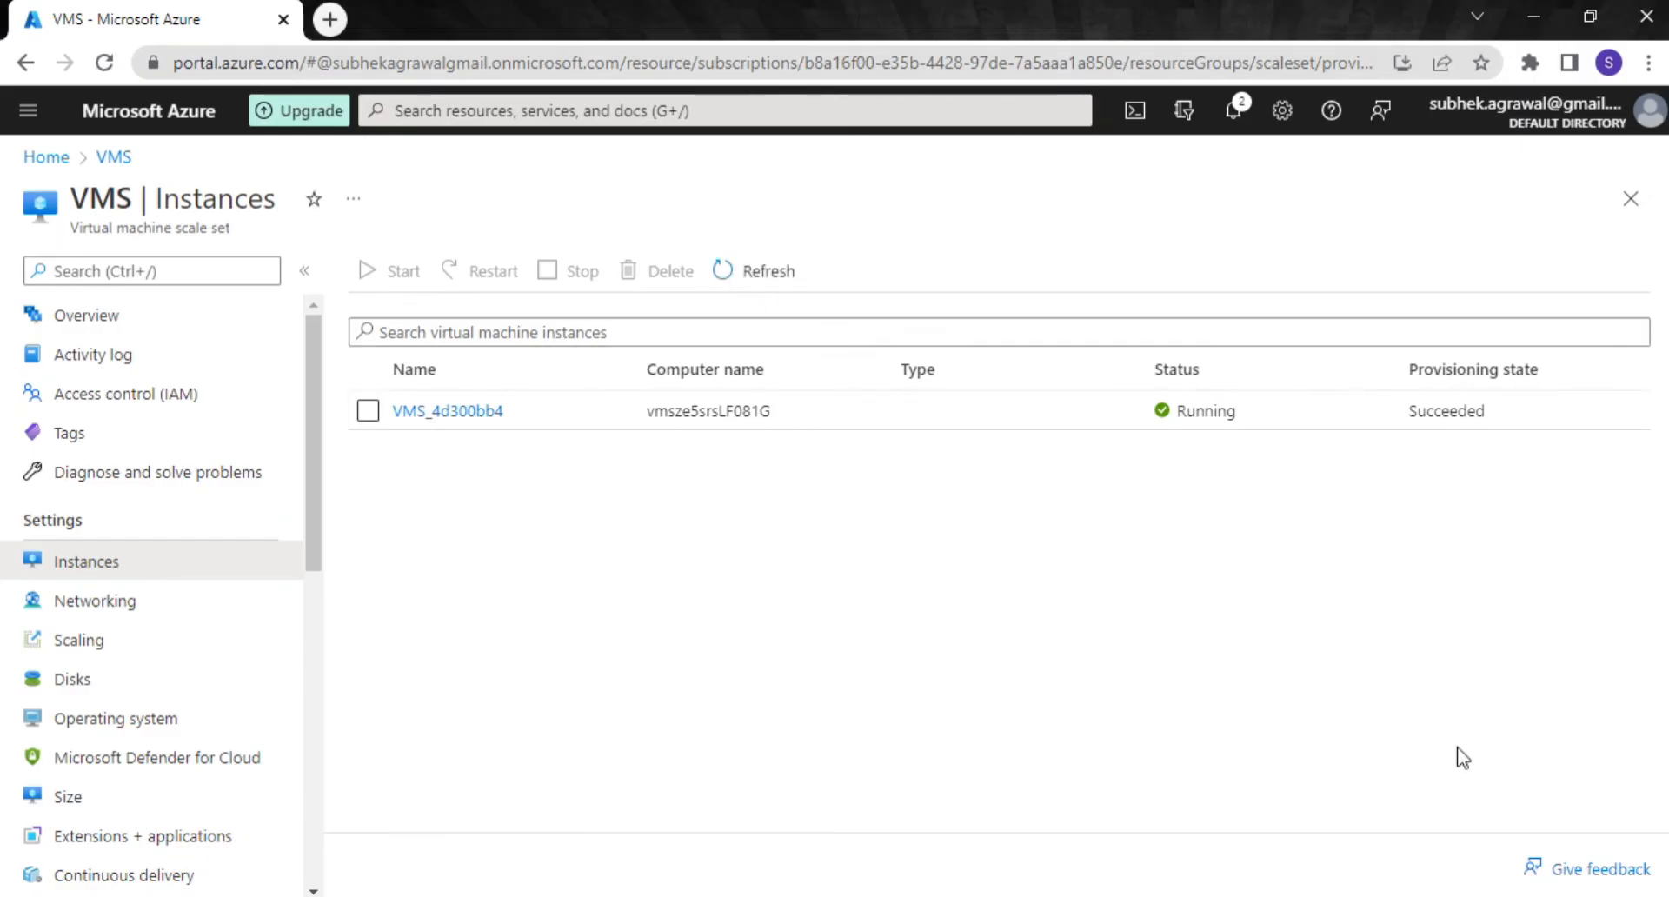
key("alt+Tab")
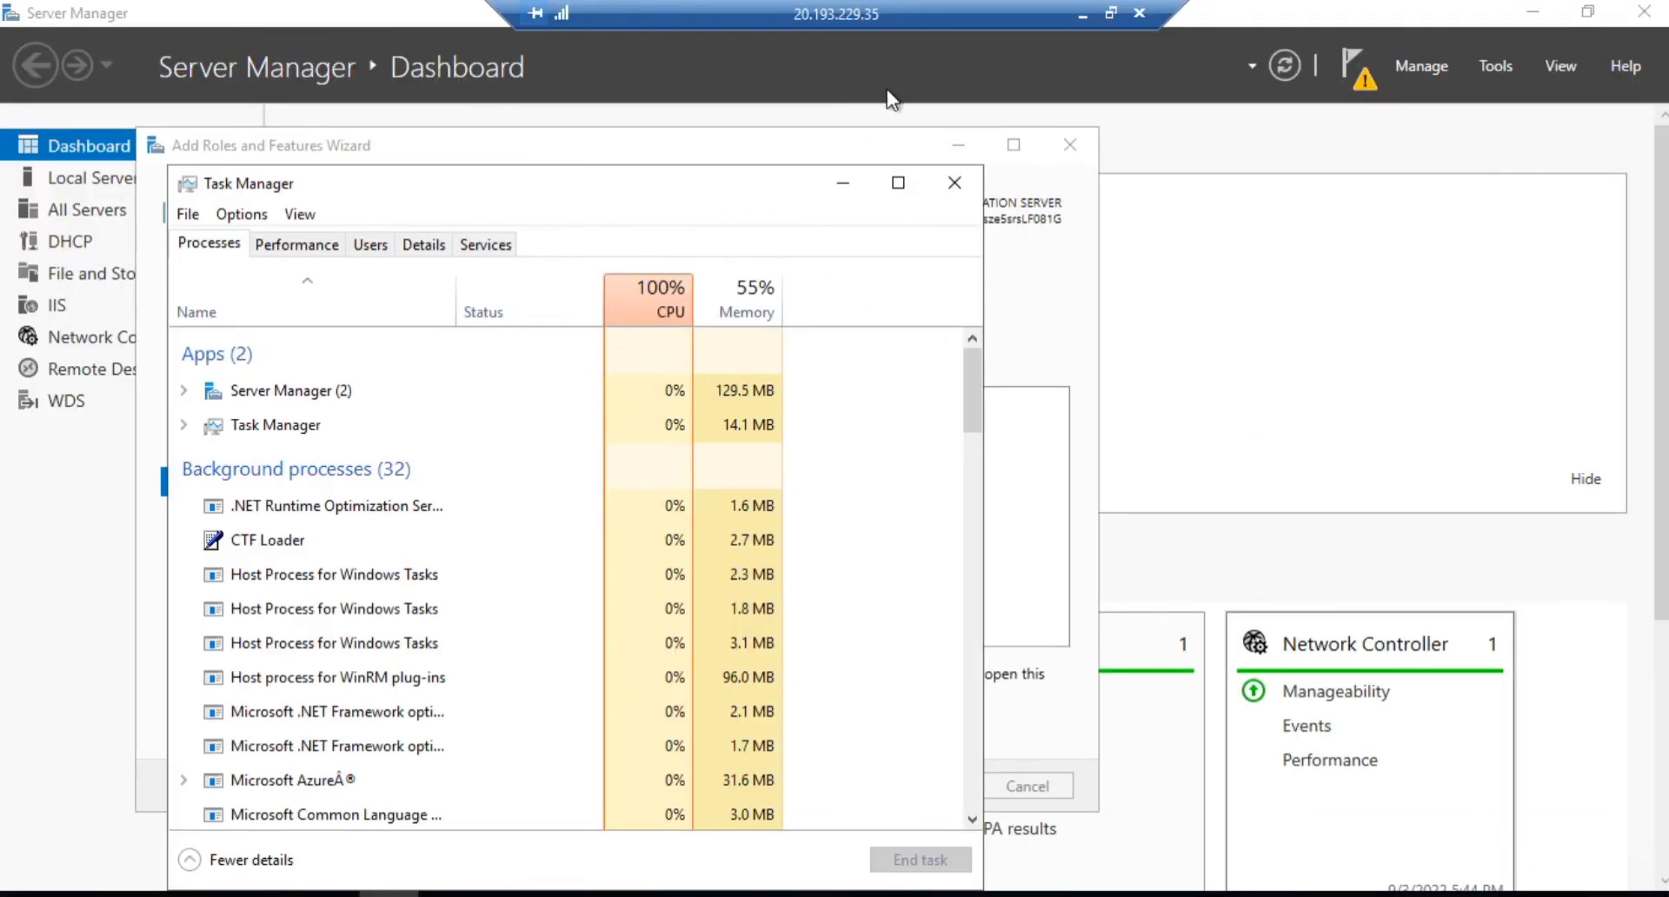
left_click(1083, 20)
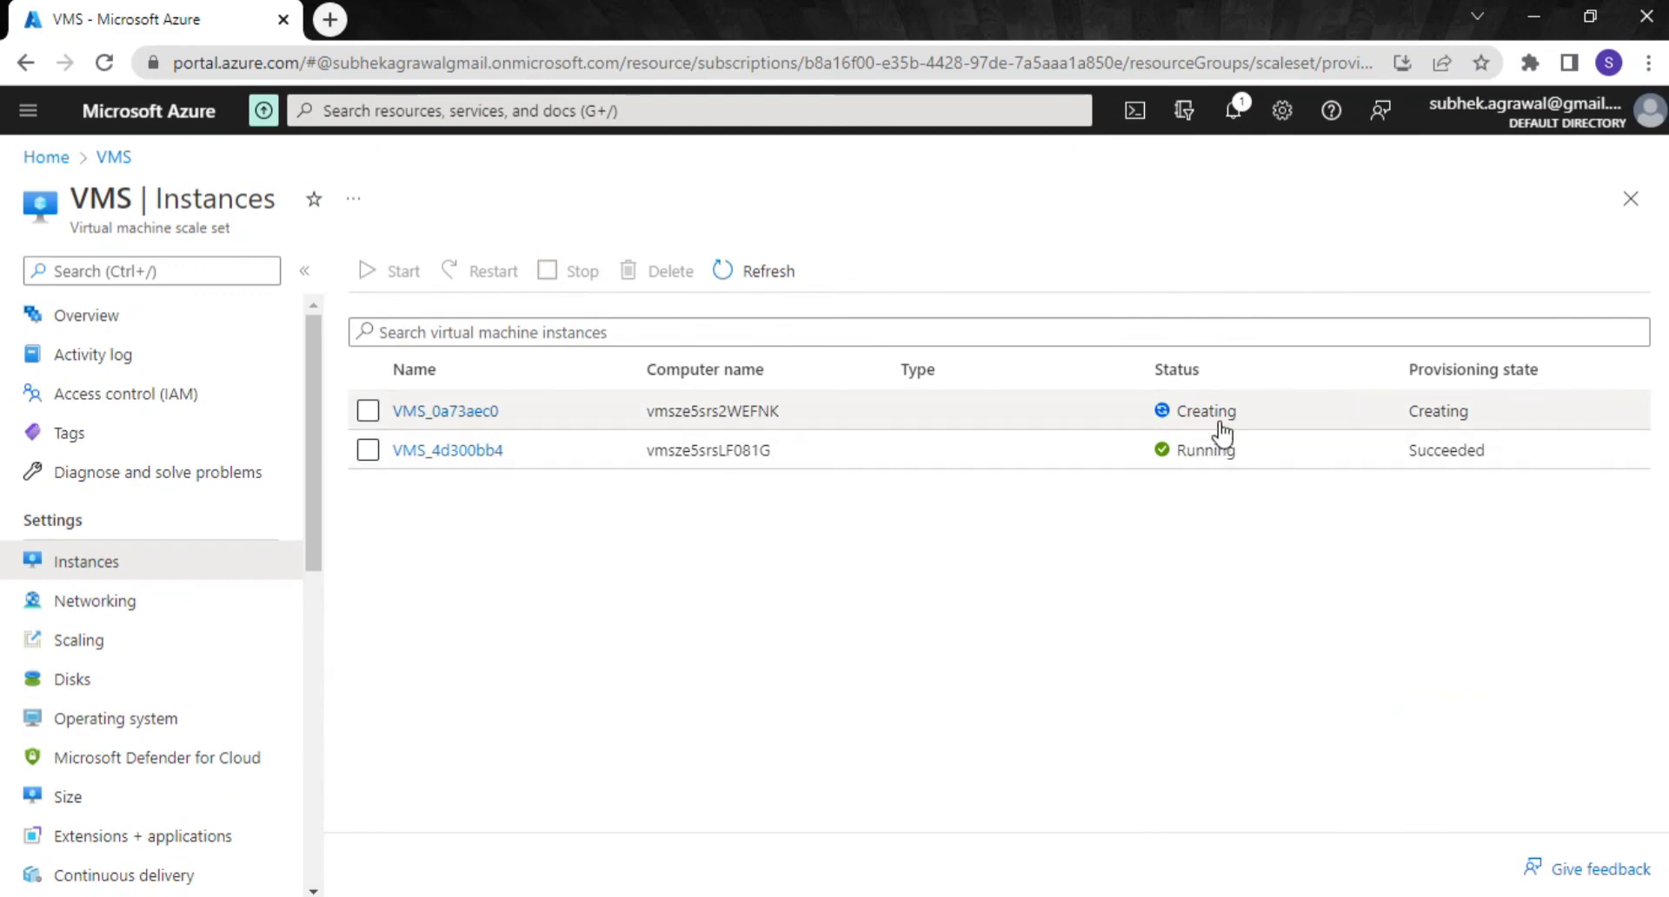